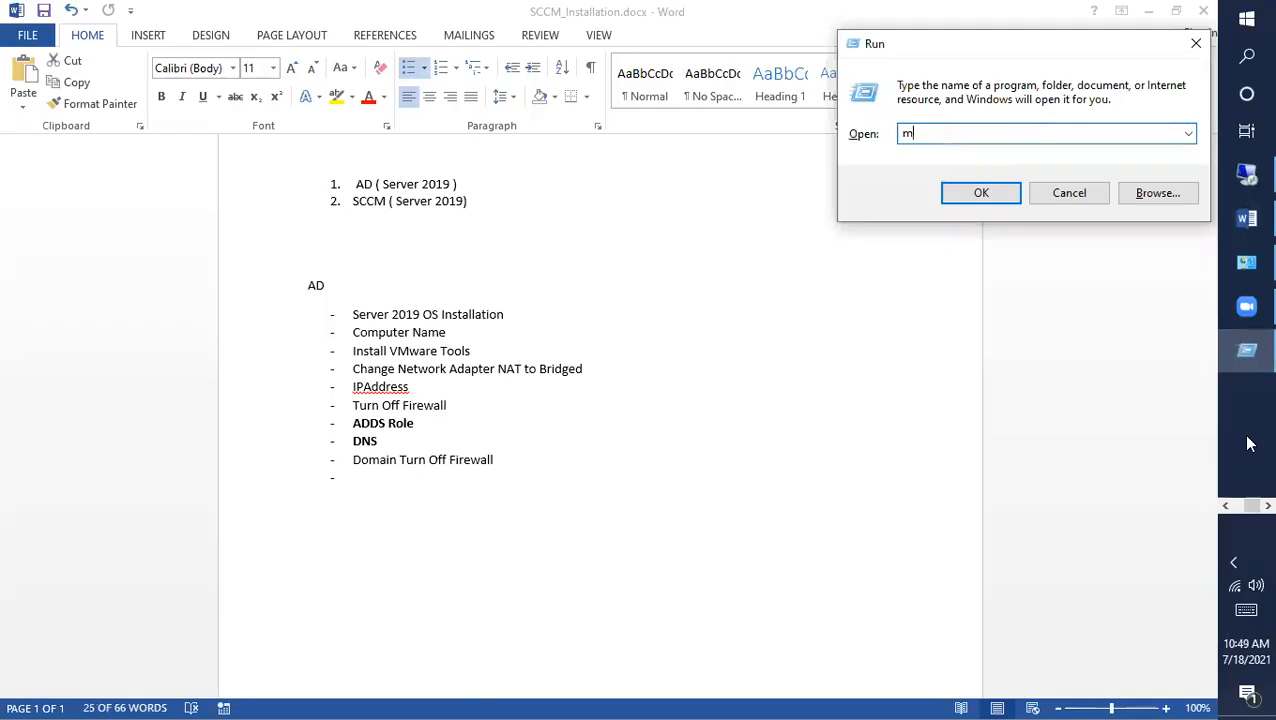
# Step: Launch Paint from the Run box with mspaint
pyautogui.press('Return')
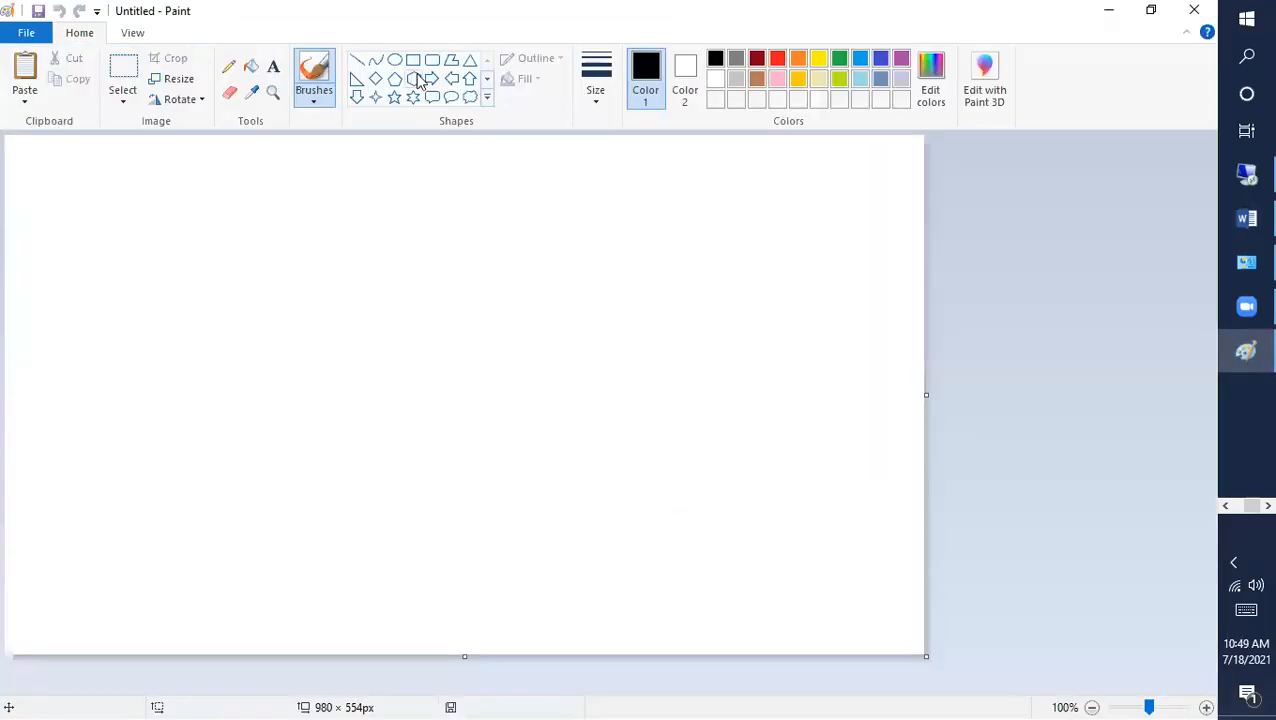
# Step: Draw a tall rectangle on the left of the canvas and label it 'AD' above
pyautogui.click(414, 60)
pyautogui.moveTo(106, 247); pyautogui.dragTo(203, 432)
pyautogui.click(273, 66)
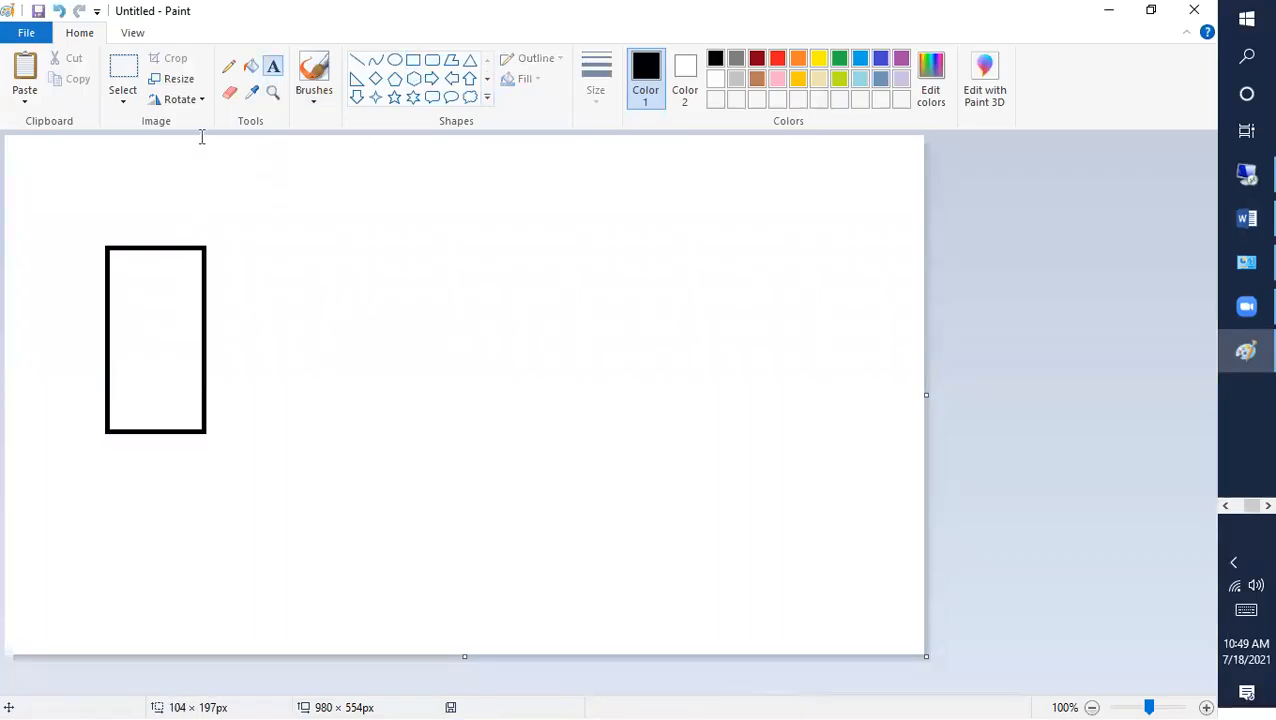
pyautogui.click(128, 210)
pyautogui.write('AD')
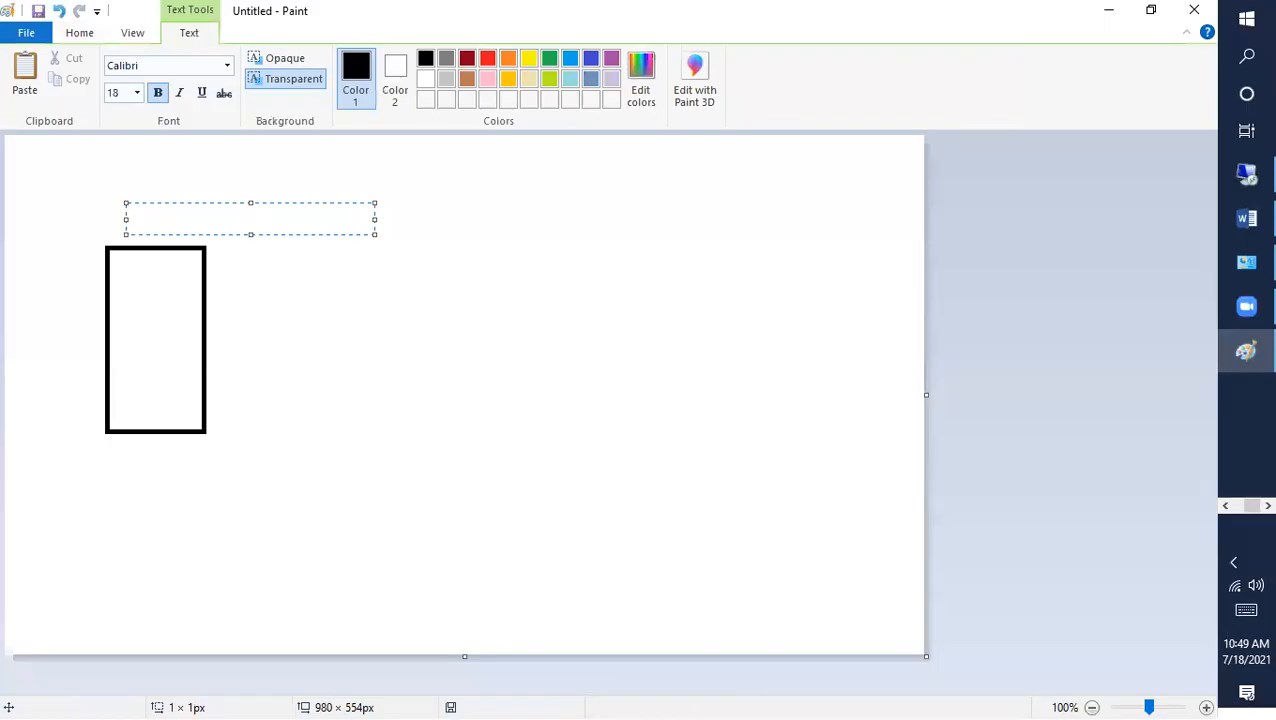
pyautogui.click(199, 501)
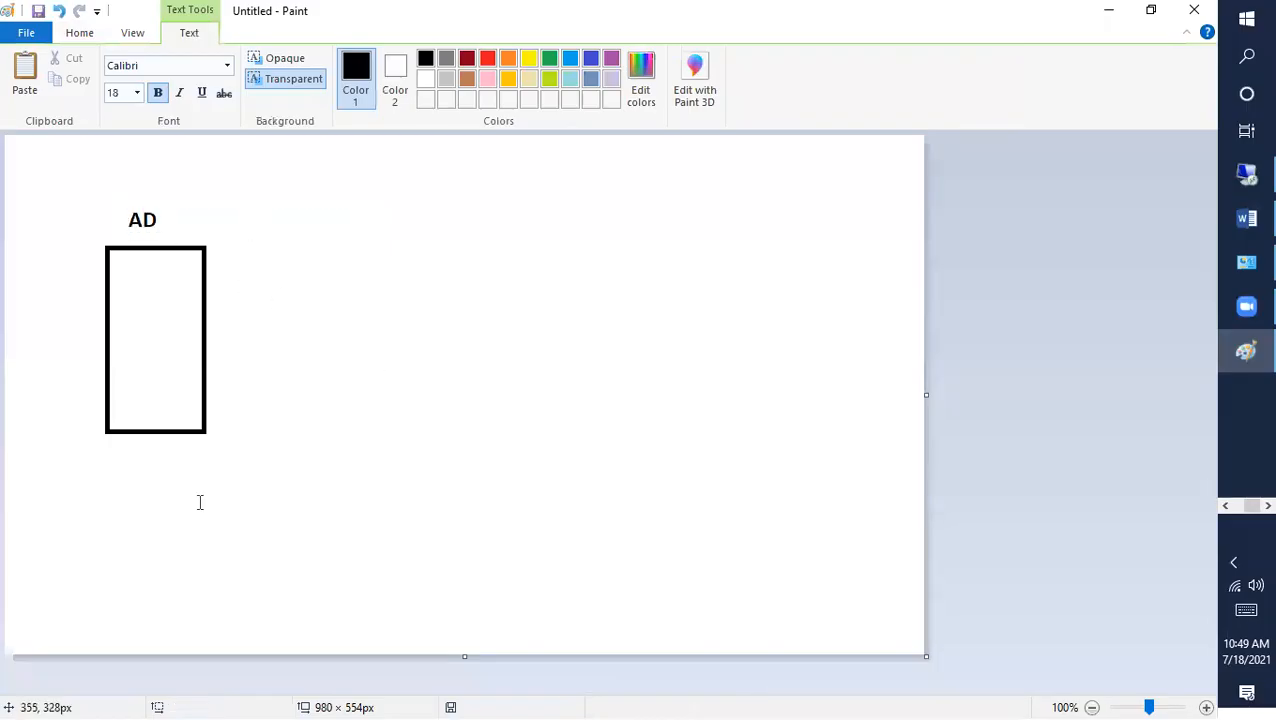
# Step: Try an 'IP 192.168.1.100' text box below the rectangle, then discard it
pyautogui.click(74, 485)
pyautogui.write('192.')
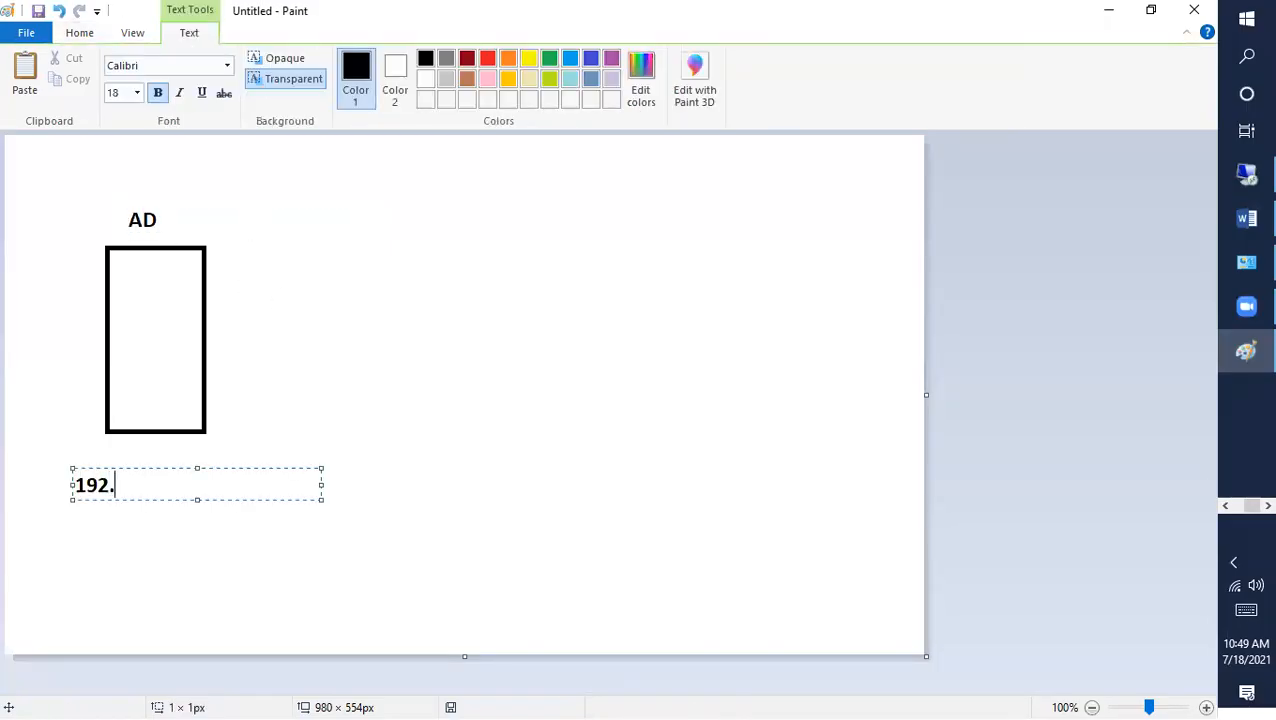
pyautogui.write('168.1.100')
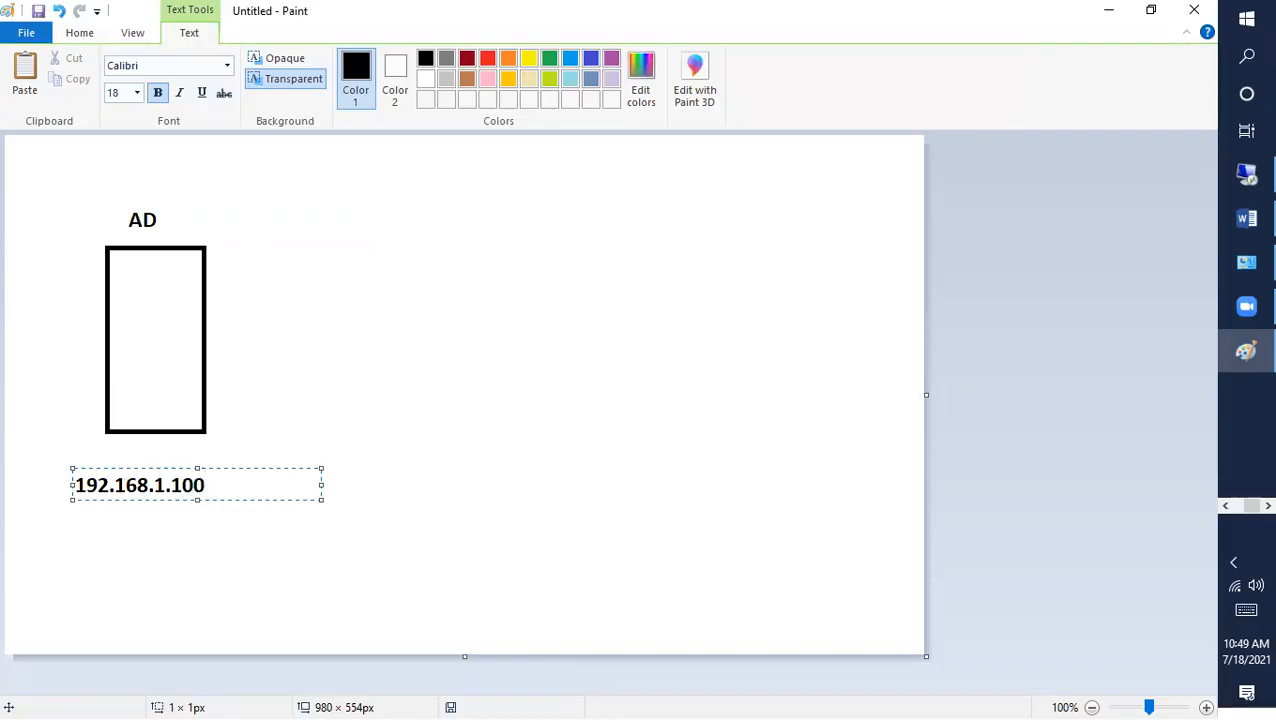
pyautogui.click(193, 485)
pyautogui.write('IP')
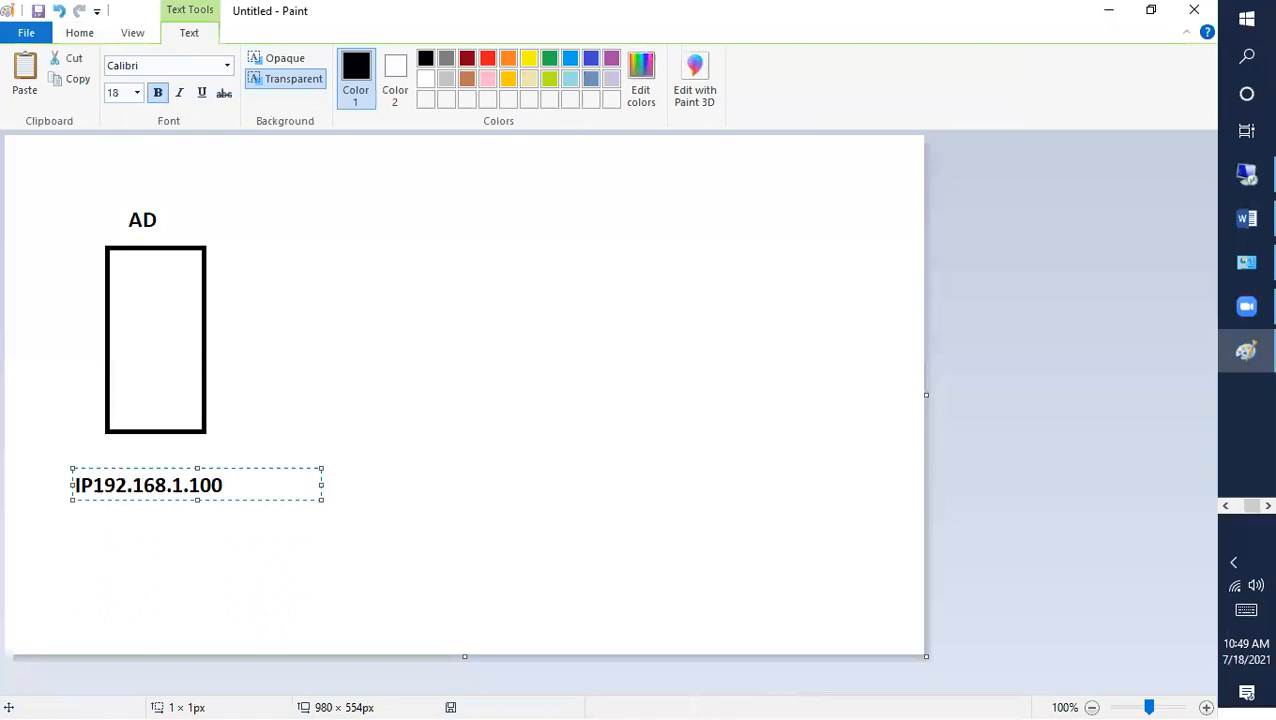
pyautogui.press('BackSpace')
pyautogui.moveTo(198, 485); pyautogui.dragTo(90, 485)
pyautogui.click(88, 485)
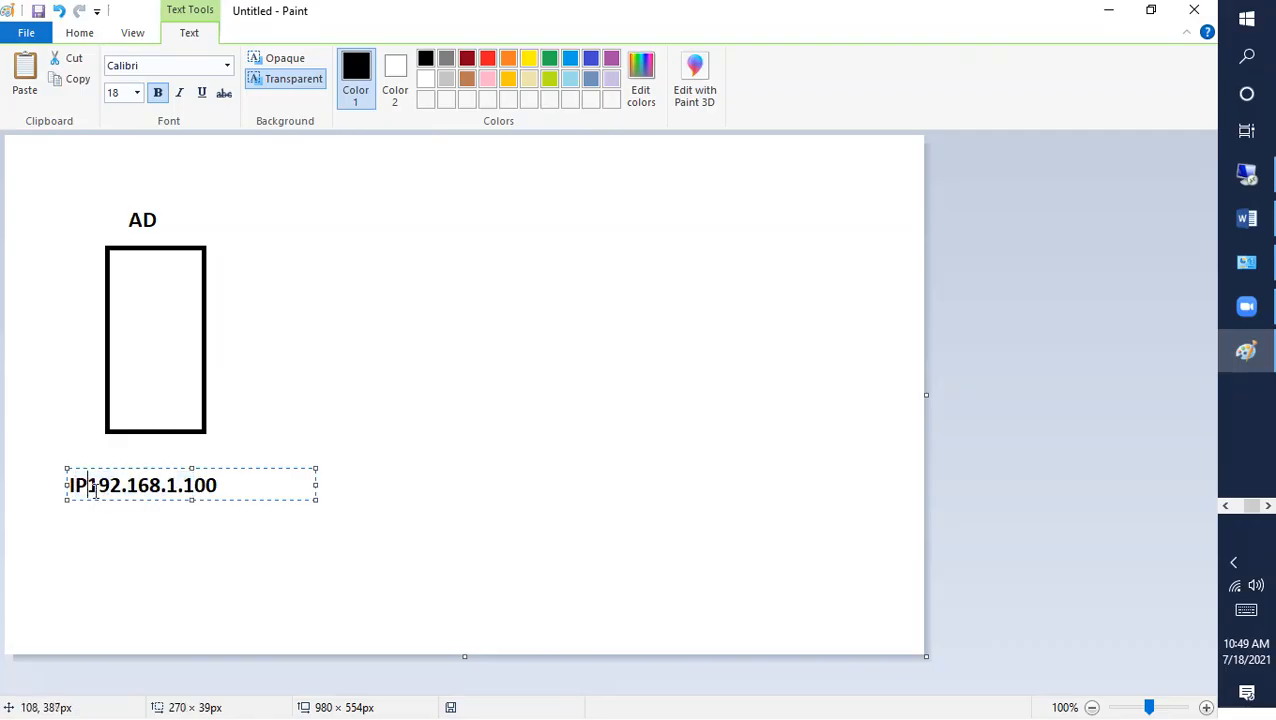
pyautogui.click(131, 485)
pyautogui.click(218, 485)
pyautogui.press('Escape')
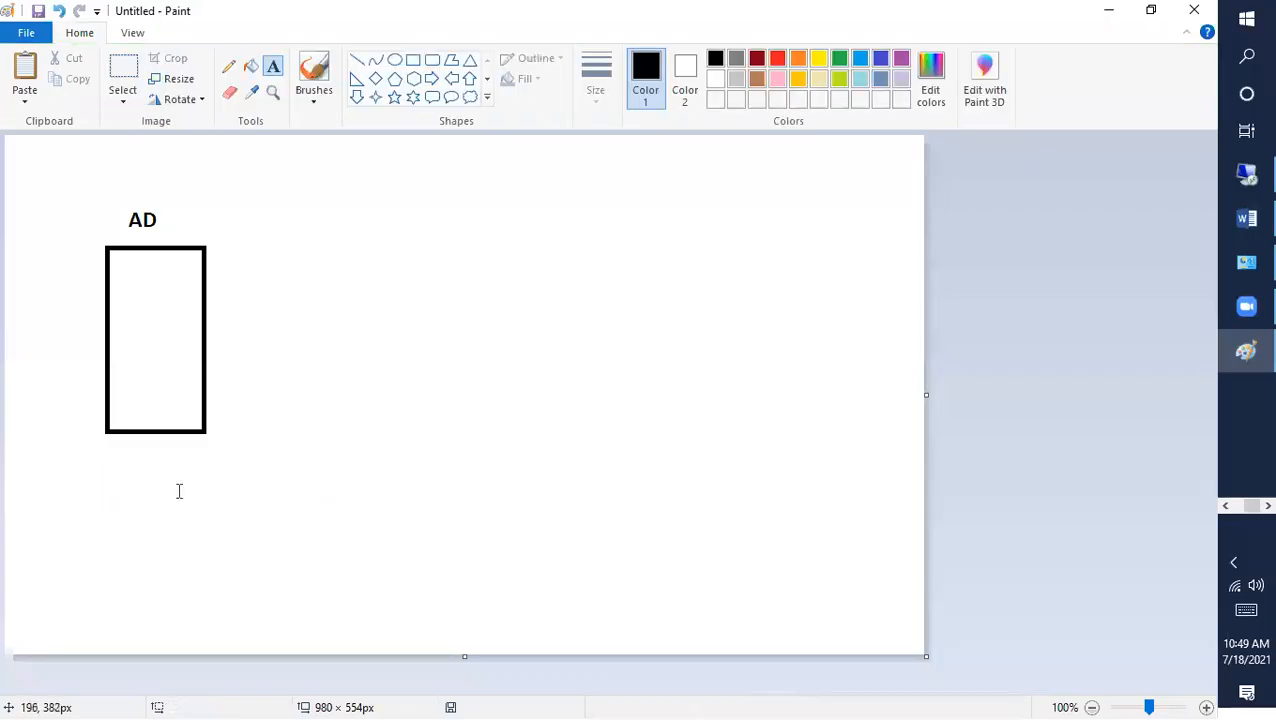
# Step: Type 'IP 192.168.1.100' and a 'DNS 192.168.1.100' line below the rectangle
pyautogui.click(78, 482)
pyautogui.write('IP 192.1681')
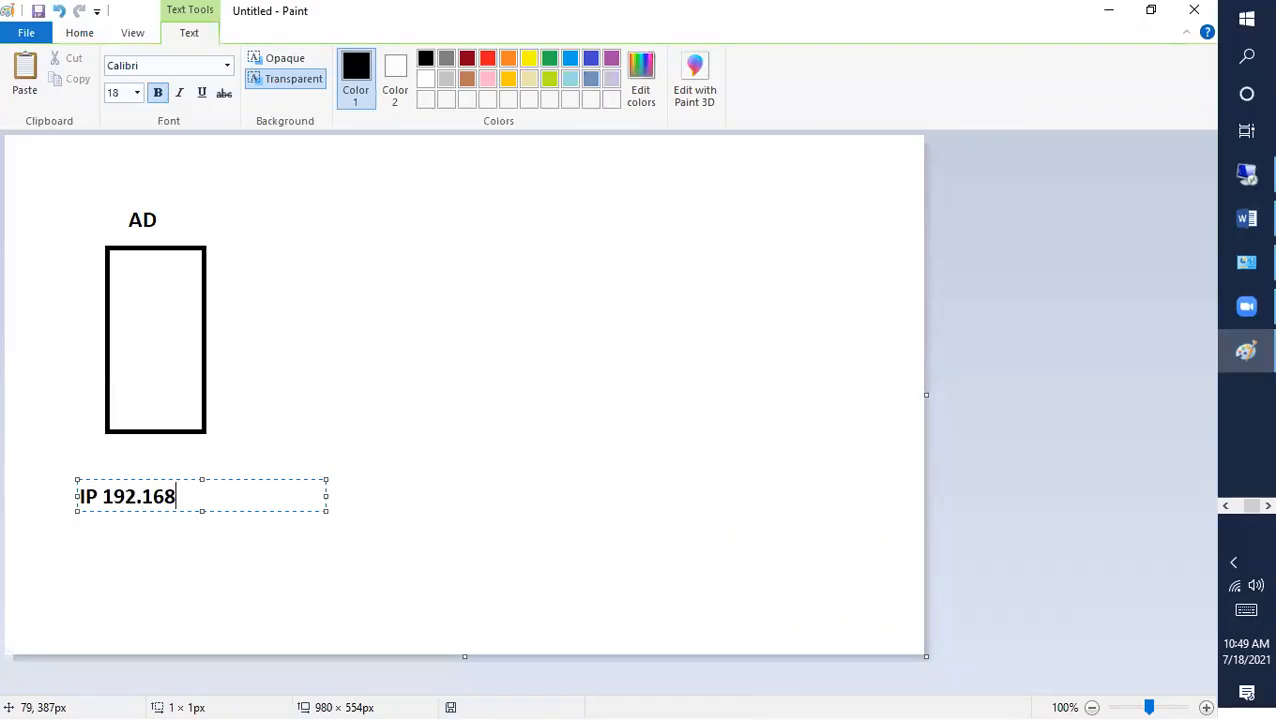
pyautogui.press('BackSpace')
pyautogui.press('BackSpace')
pyautogui.write('.1.100')
pyautogui.press('Return')
pyautogui.write('DNS')
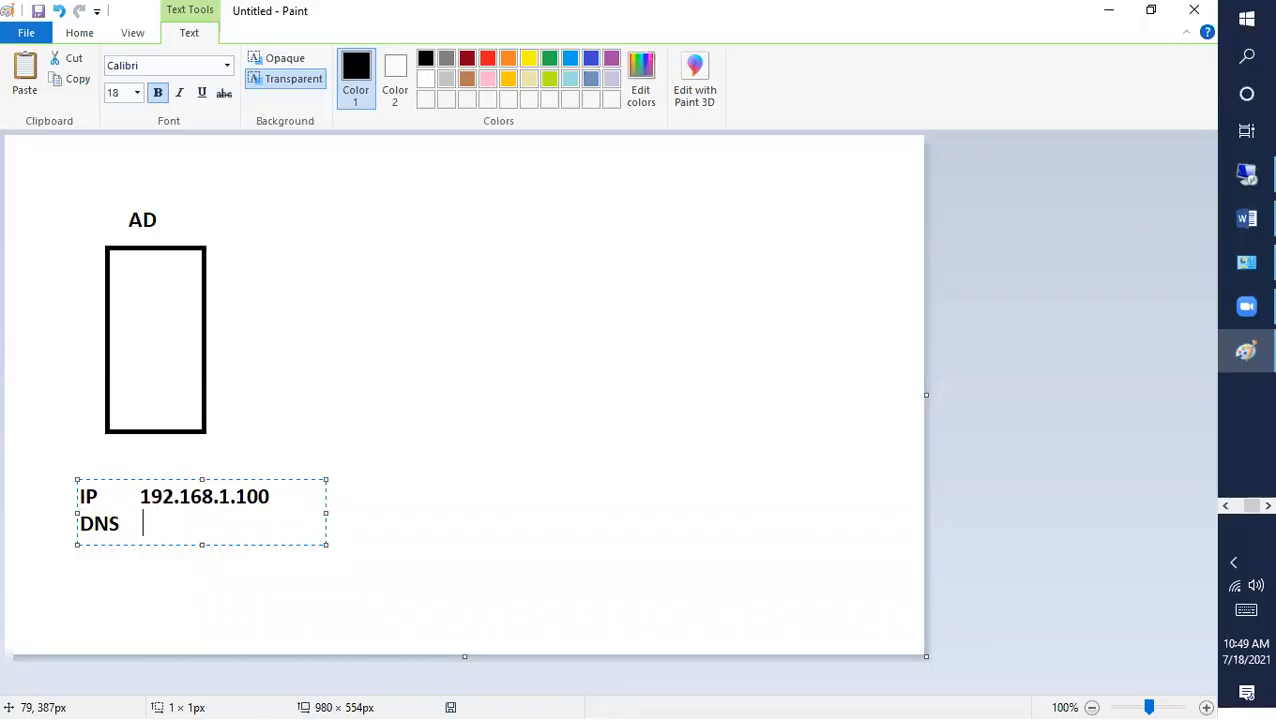
pyautogui.write('           192.168.1.100')
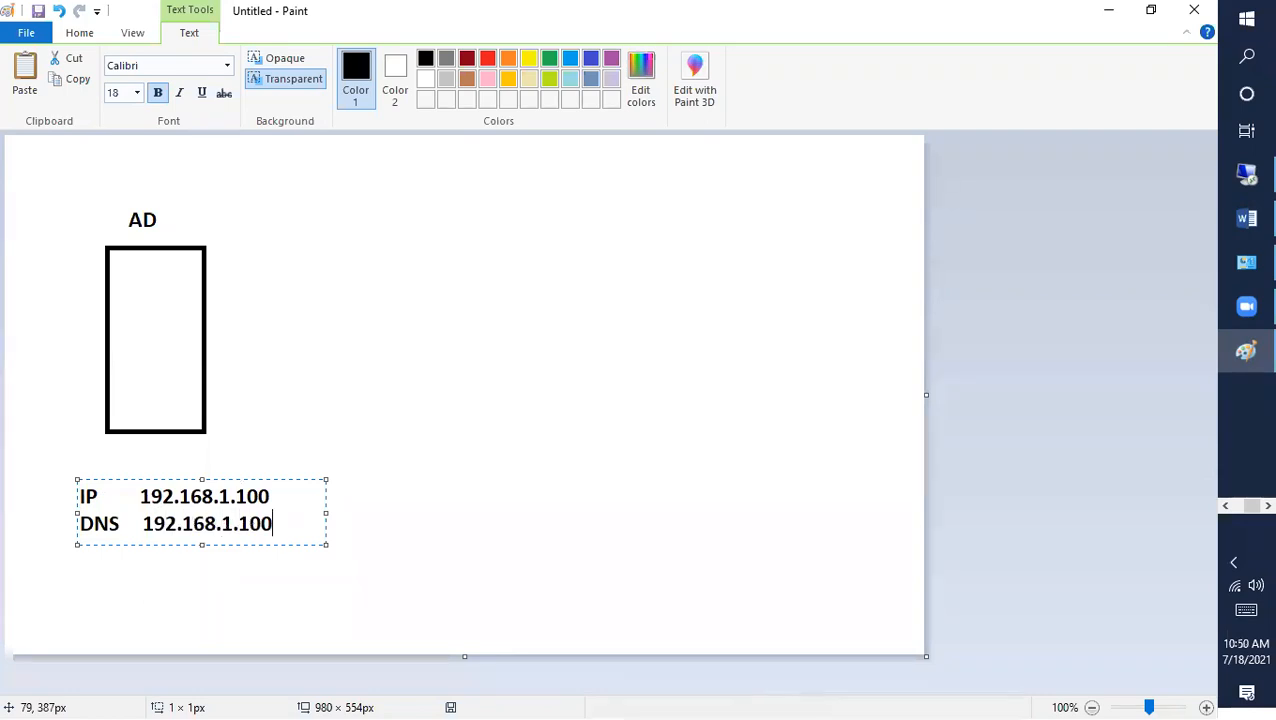
# Step: Add a 'Server 2019 OS' caption just under the rectangle, above the IP line
pyautogui.click(125, 455)
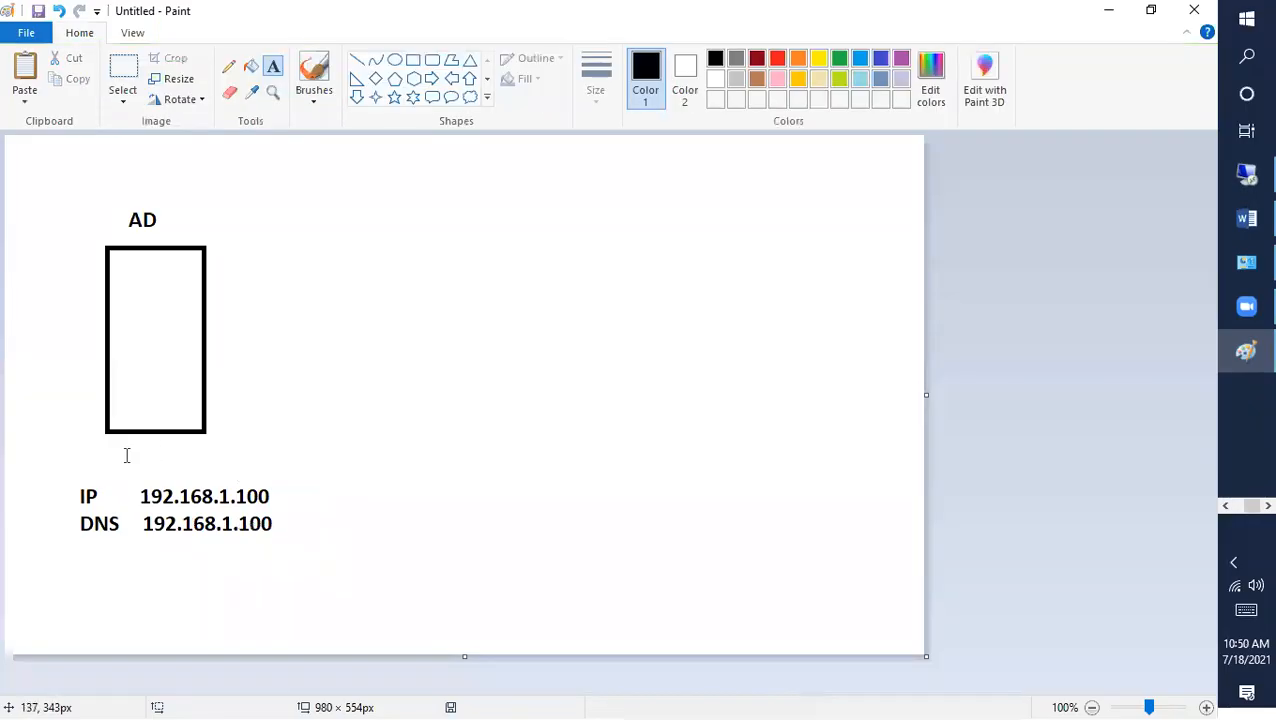
pyautogui.click(73, 460)
pyautogui.write('Server')
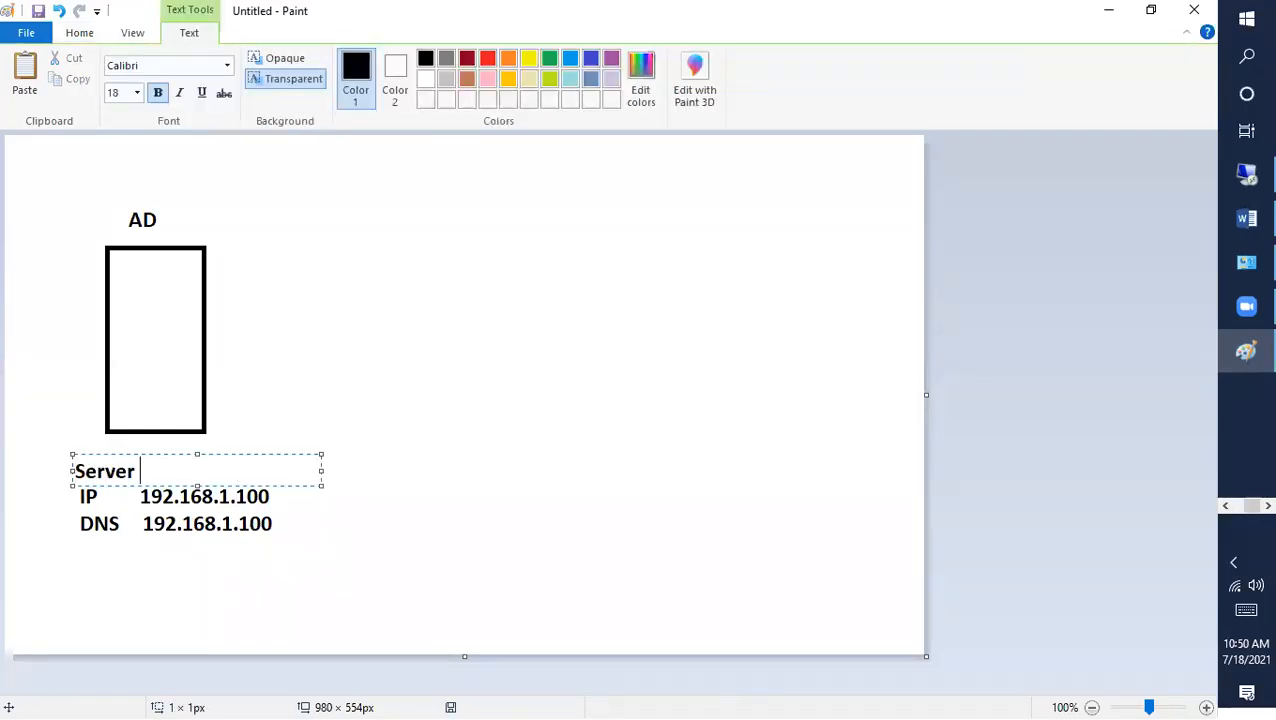
pyautogui.write(' 2019 OS')
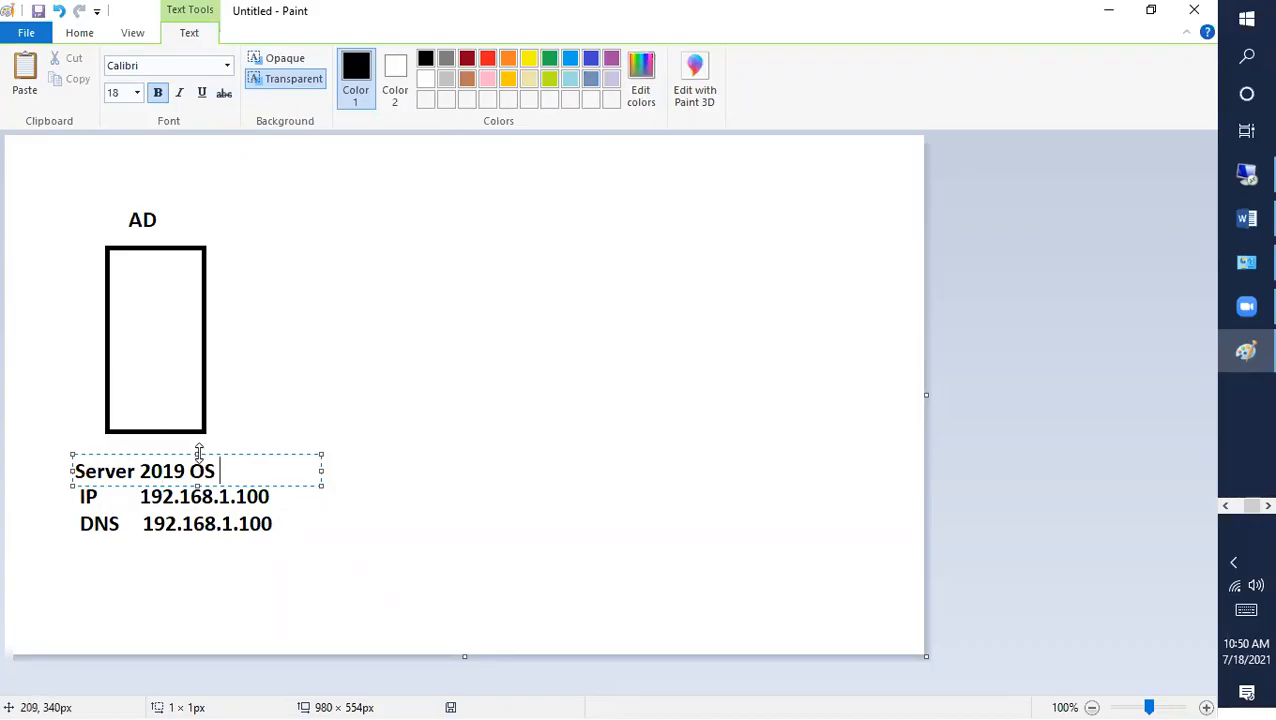
pyautogui.moveTo(199, 451); pyautogui.dragTo(199, 442)
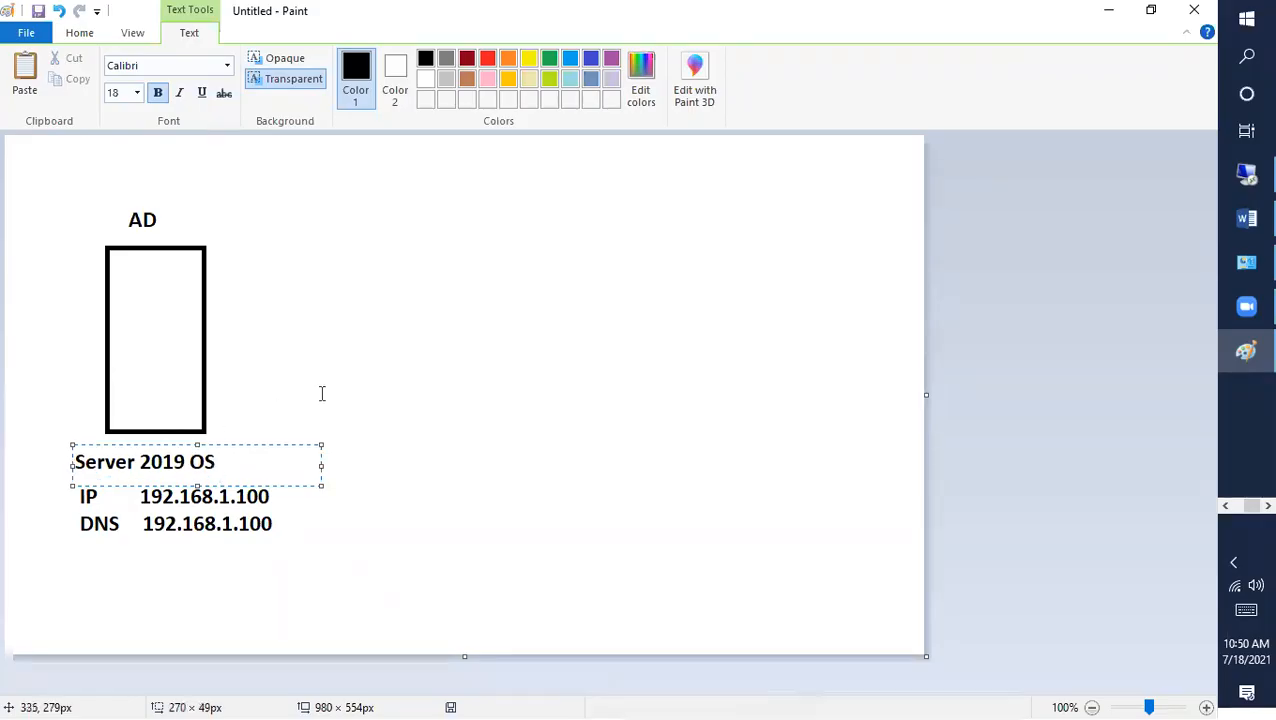
pyautogui.click(76, 462)
pyautogui.click(342, 316)
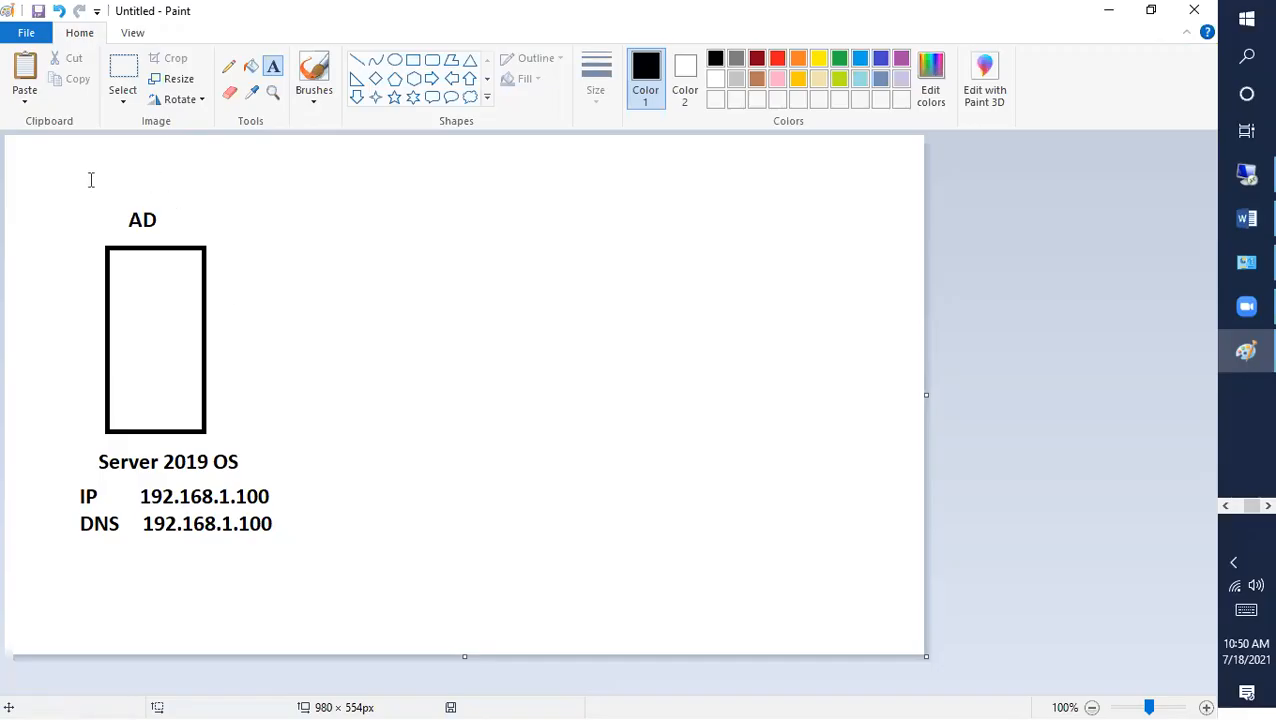
# Step: Write 'Domain Controller = ADDS + DNS' as a single-line heading atop the drawing
pyautogui.click(52, 163)
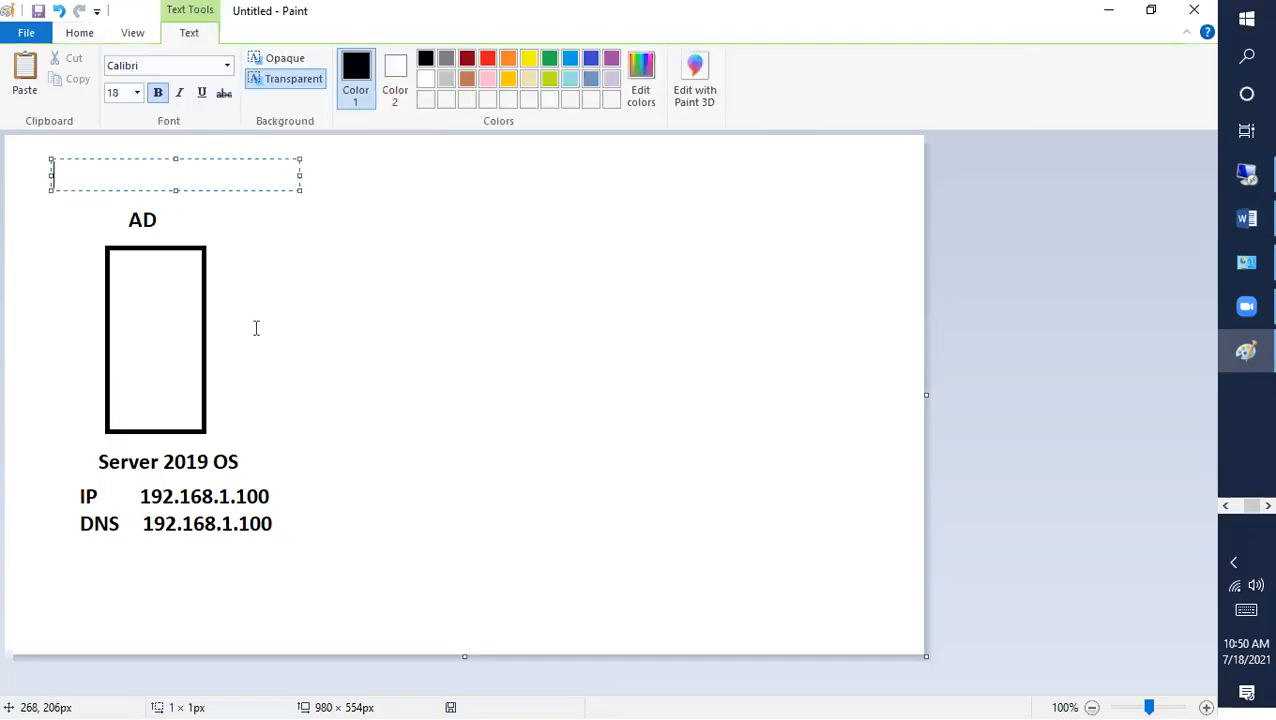
pyautogui.write('Domain Co')
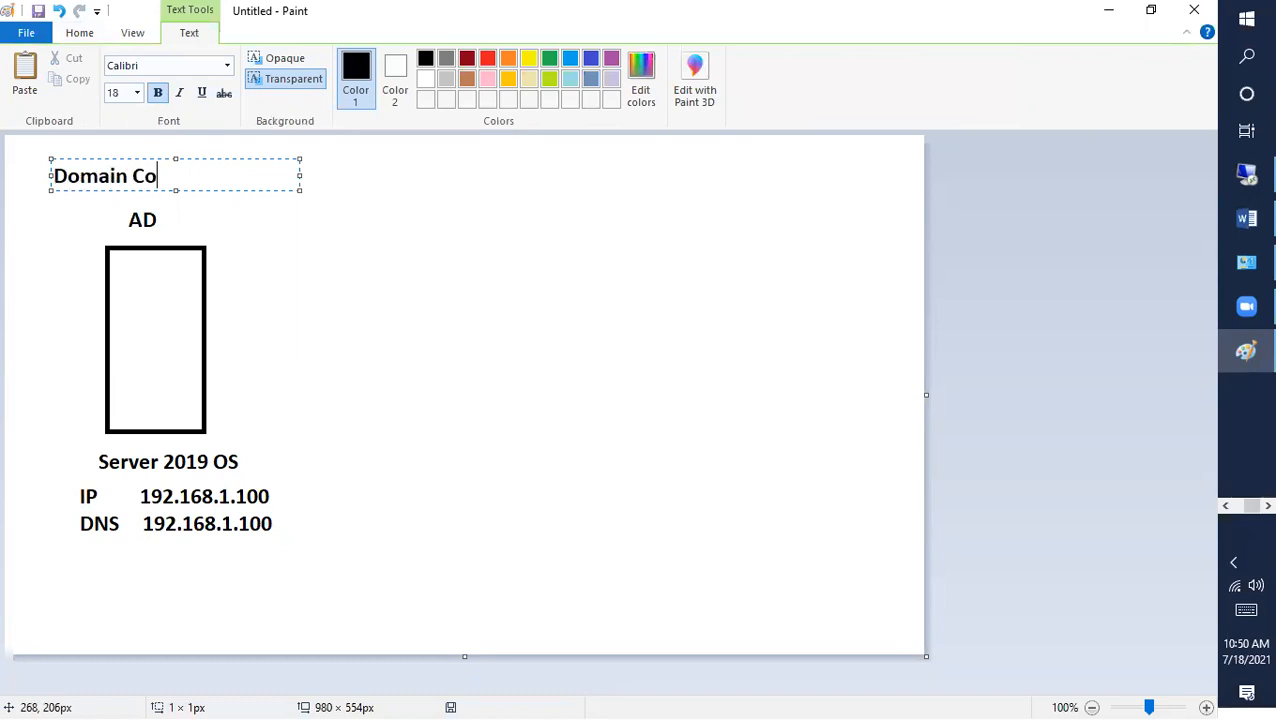
pyautogui.write('ntroller ')
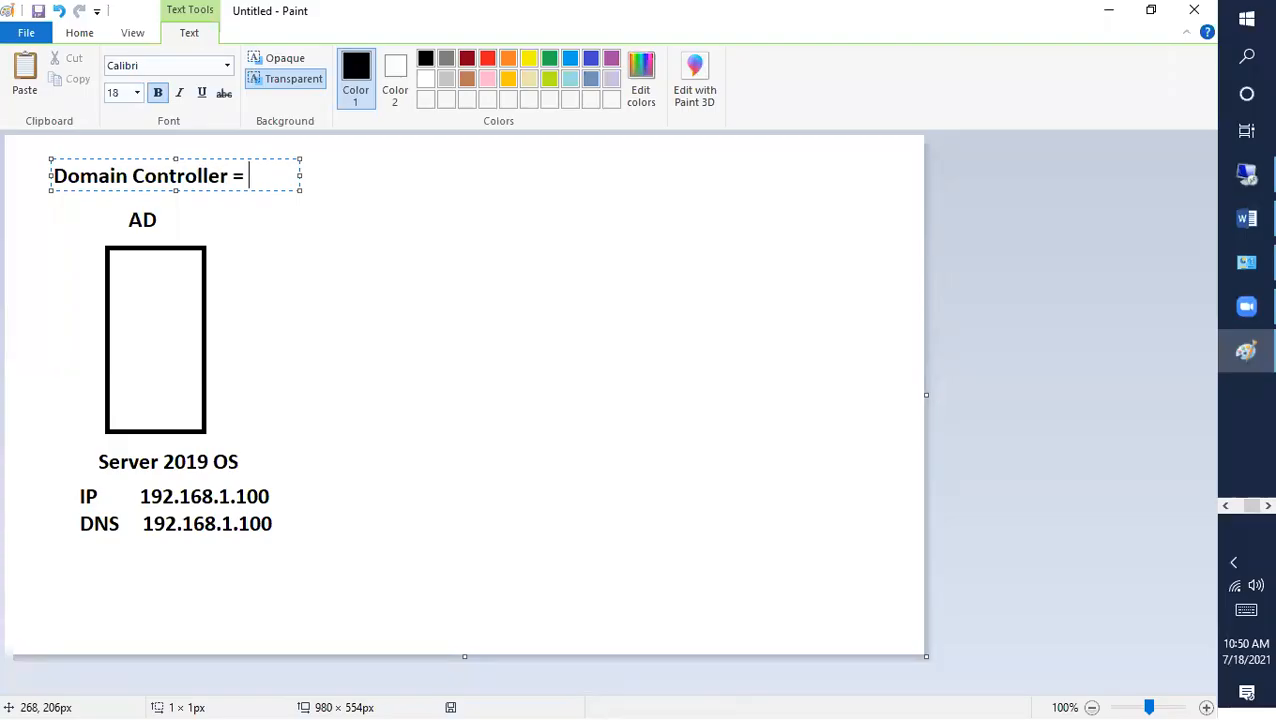
pyautogui.write('= ADDS')
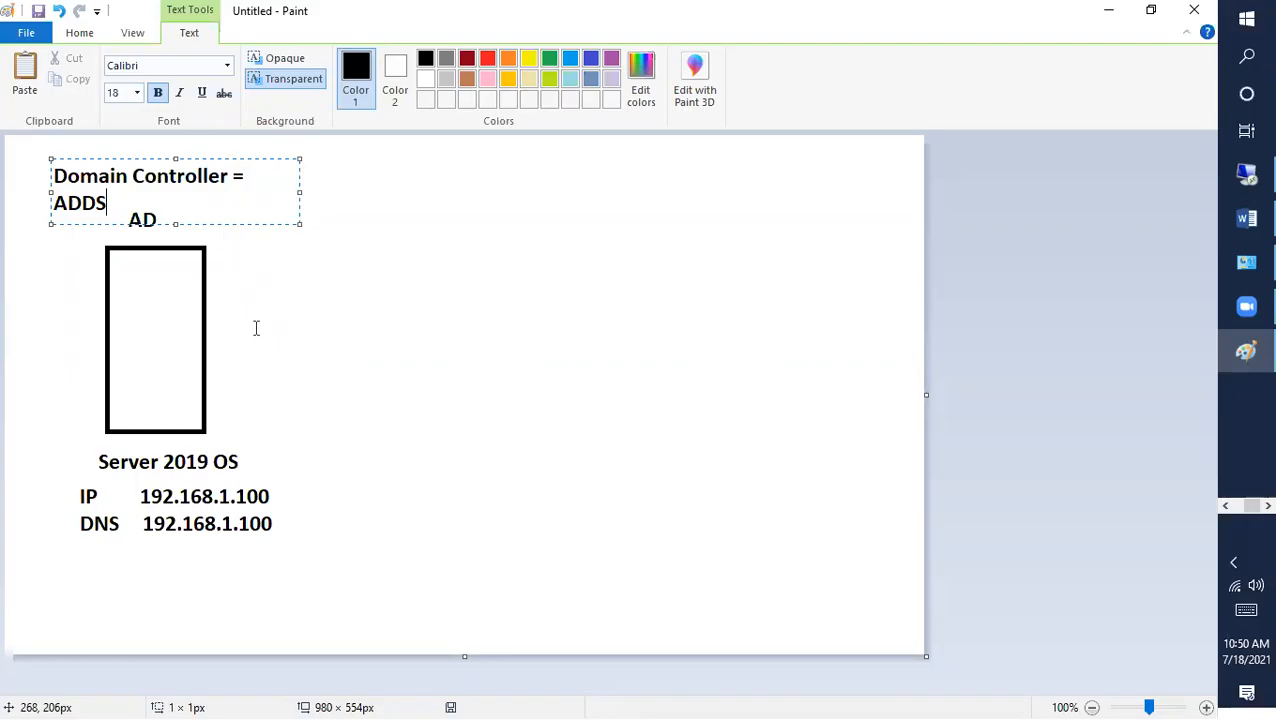
pyautogui.write(' + DNS')
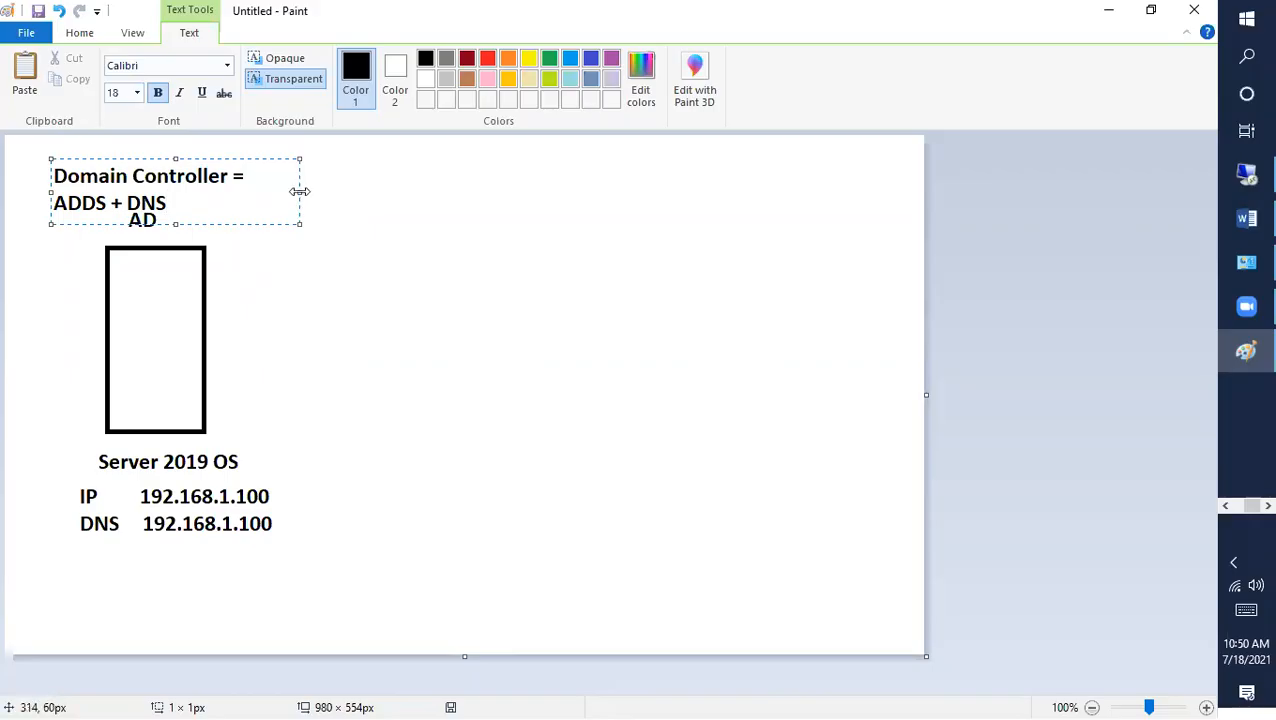
pyautogui.moveTo(299, 191); pyautogui.dragTo(495, 191)
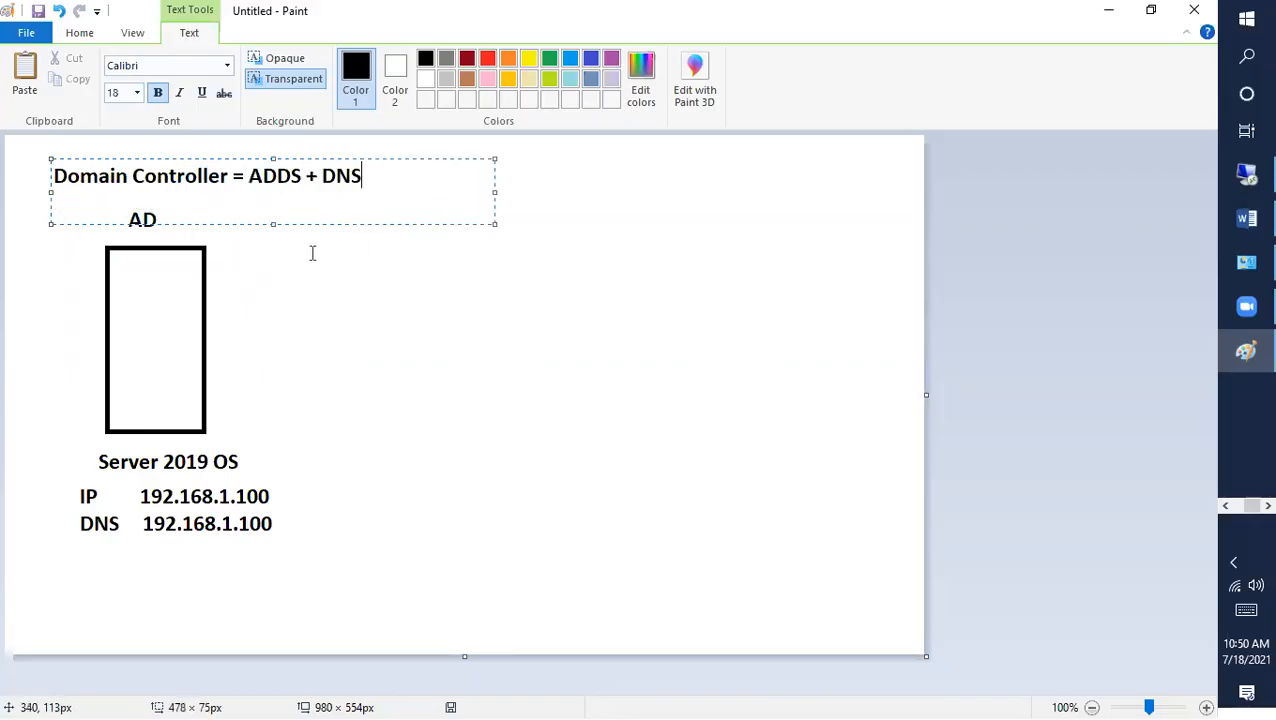
pyautogui.click(280, 332)
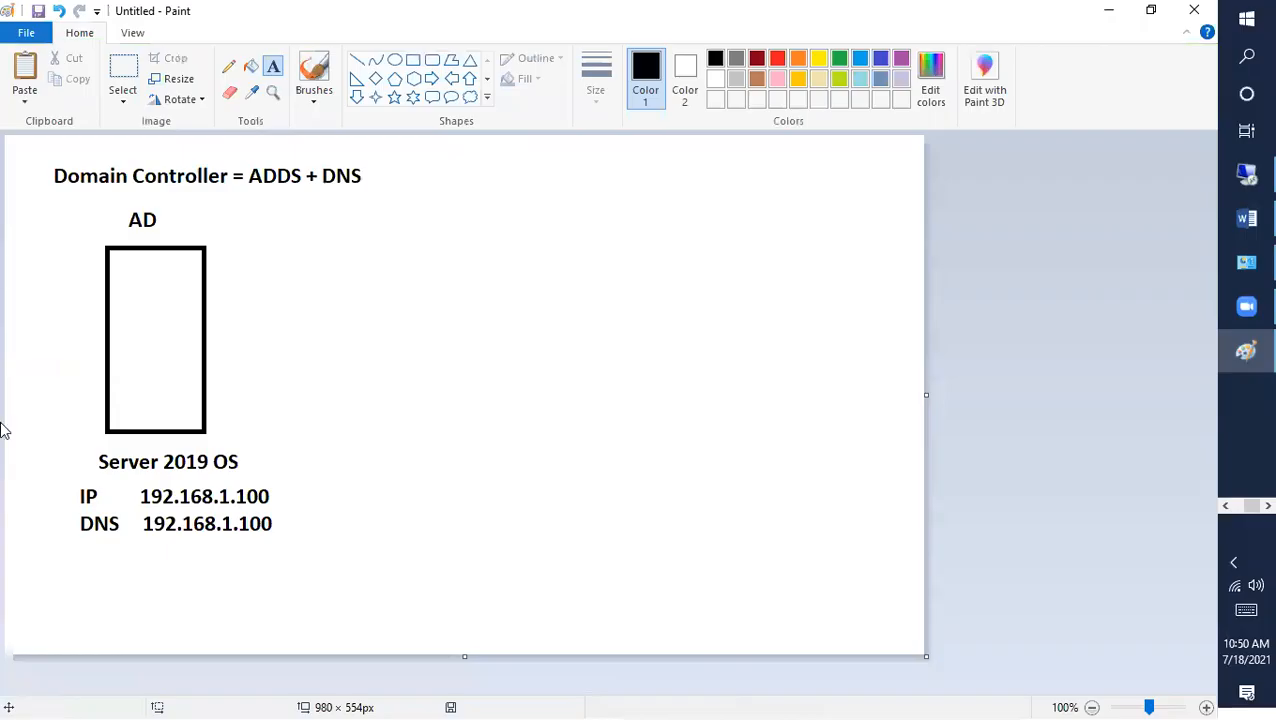
pyautogui.click(220, 318)
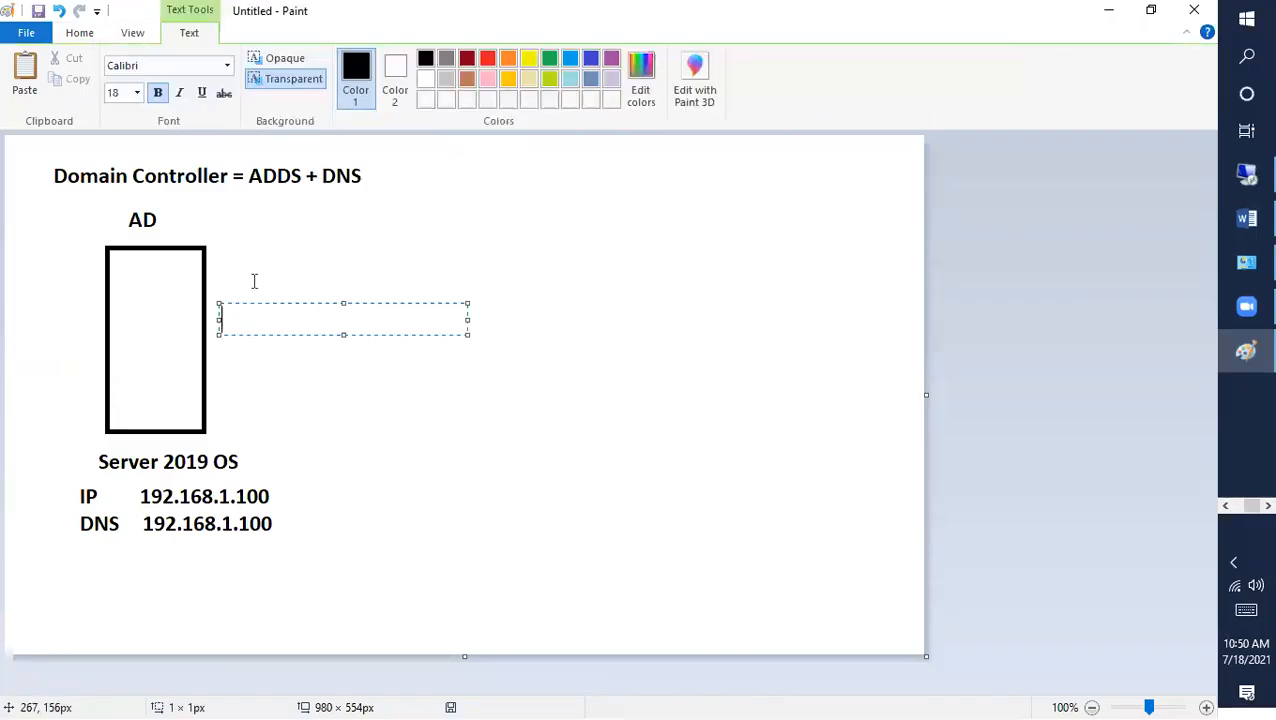
# Step: Type the domain name ending in .local right of the rectangle, correcting typos
pyautogui.write('Pro')
pyautogui.press('BackSpace')
pyautogui.write('aveen.loca')
pyautogui.press('BackSpace')
pyautogui.write('cal')
pyautogui.press('BackSpace')
pyautogui.press('BackSpace')
pyautogui.press('BackSpace')
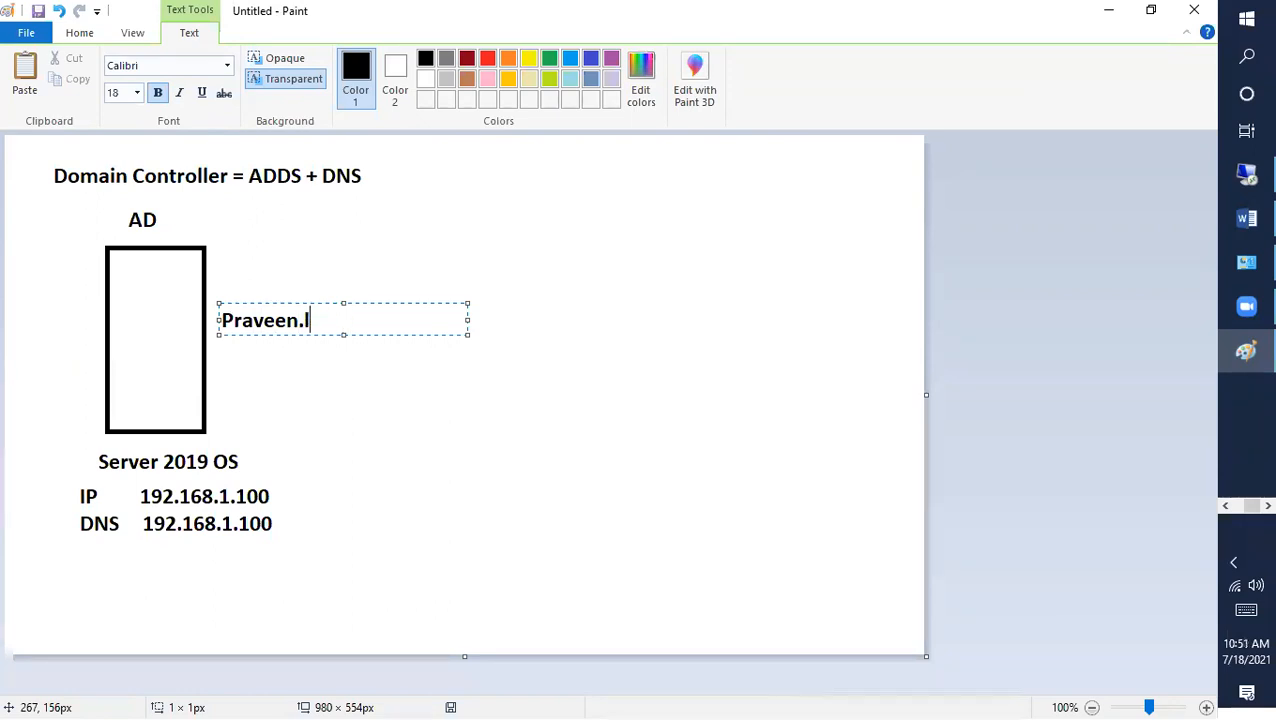
pyautogui.write('local')
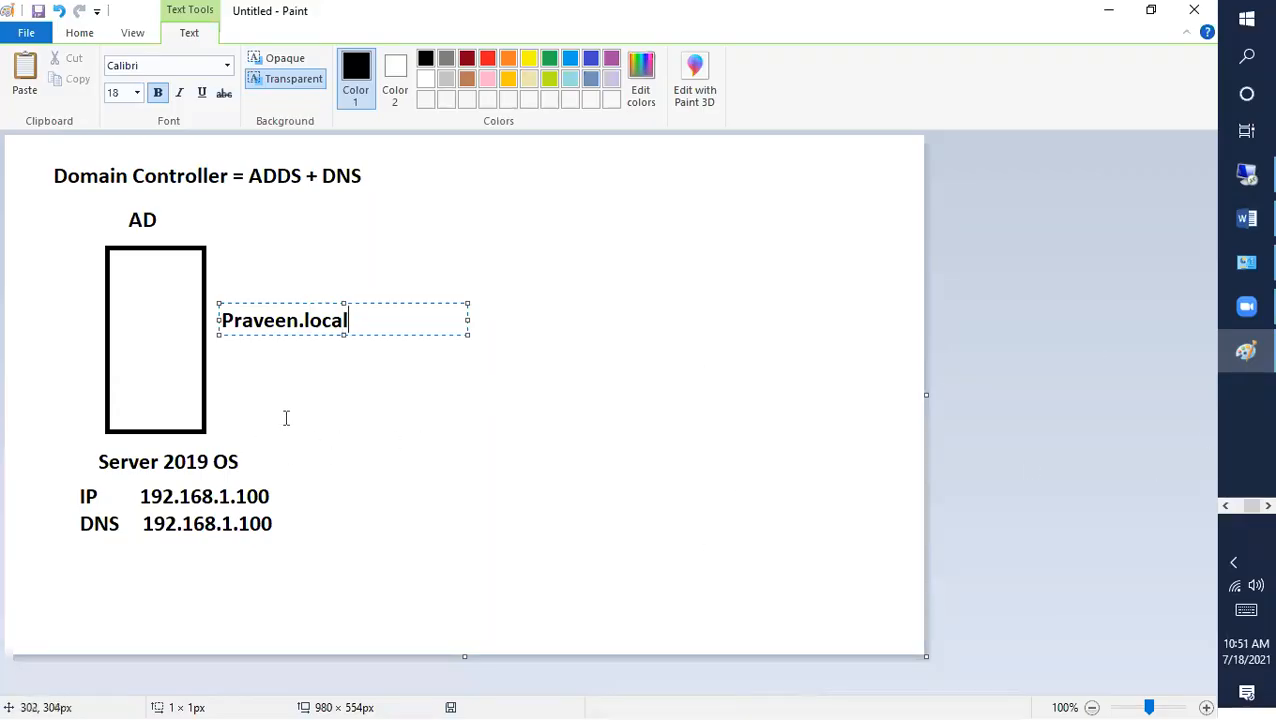
pyautogui.moveTo(302, 318); pyautogui.dragTo(210, 318)
pyautogui.moveTo(350, 320); pyautogui.dragTo(301, 325)
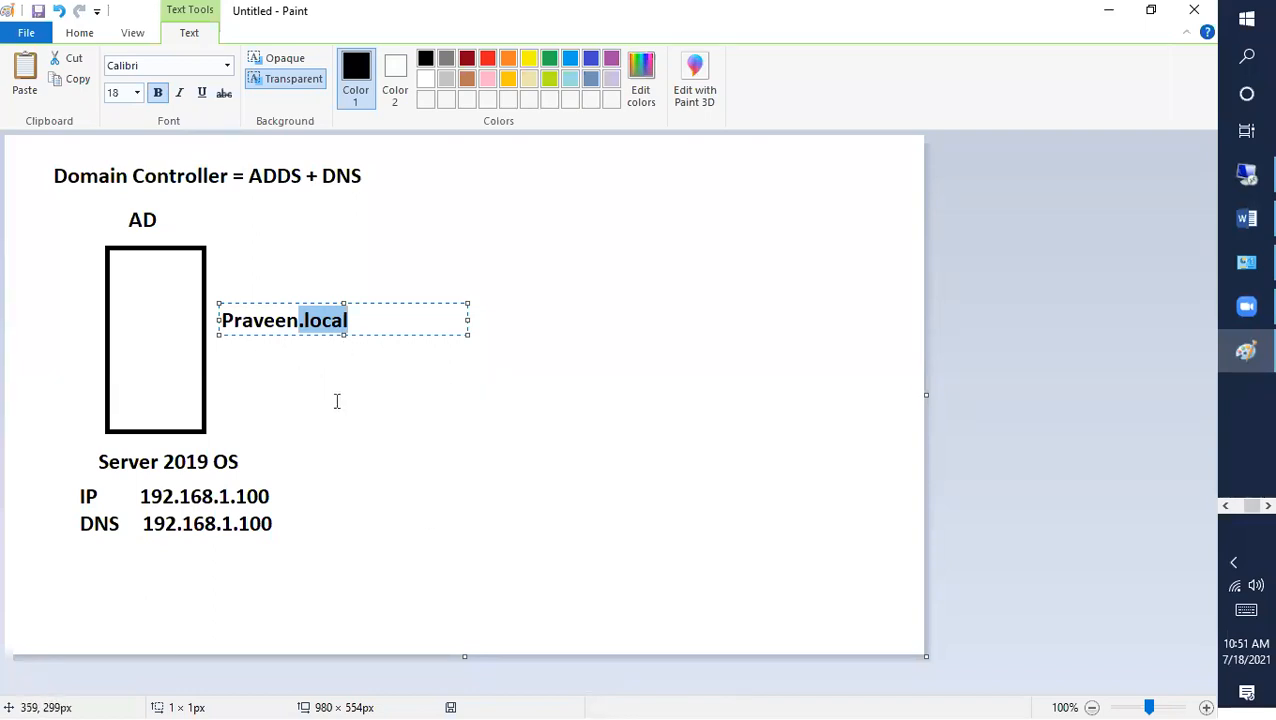
pyautogui.click(335, 400)
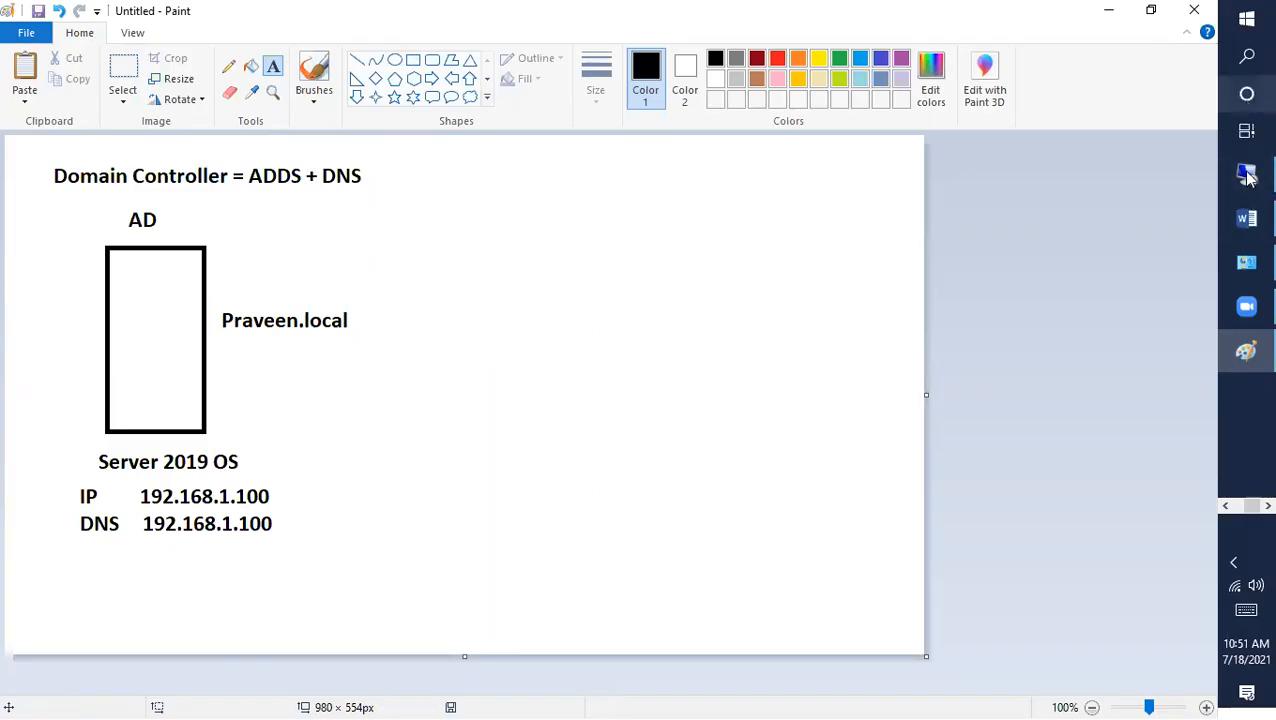
# Step: In the remote server session, launch Server Manager maximized and hide the host taskbar
pyautogui.moveTo(1247, 190)
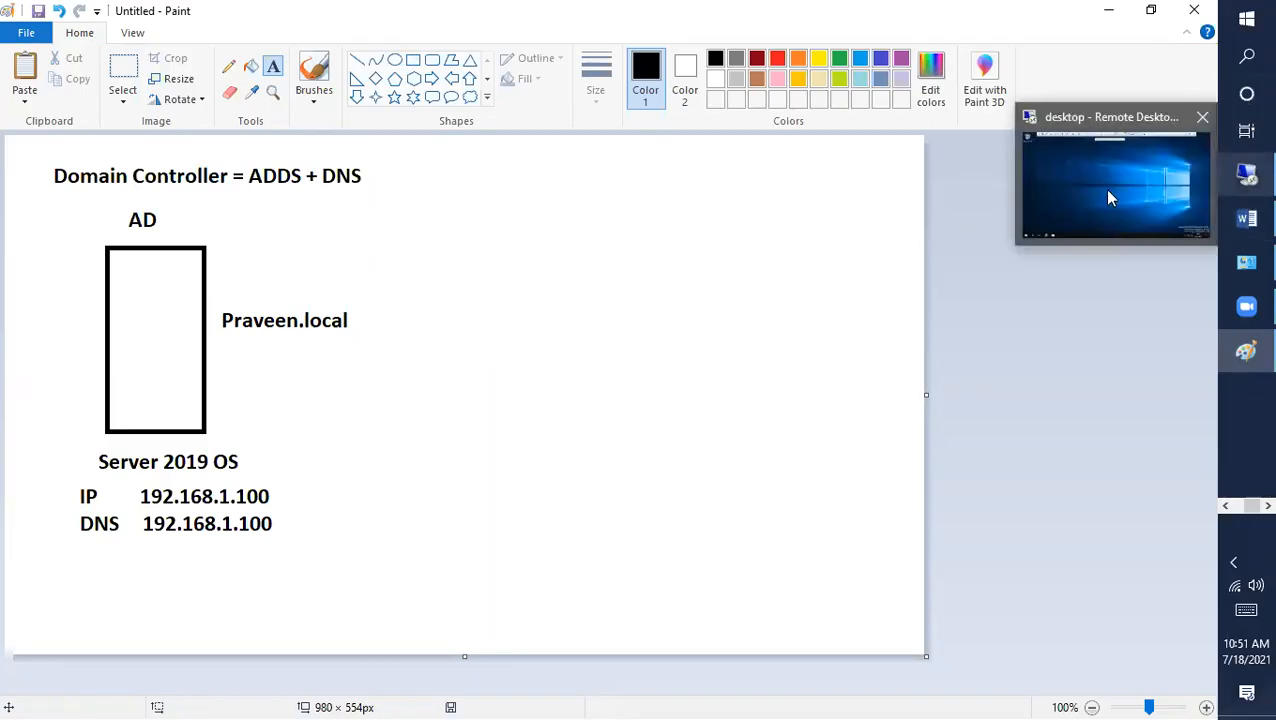
pyautogui.click(1203, 196)
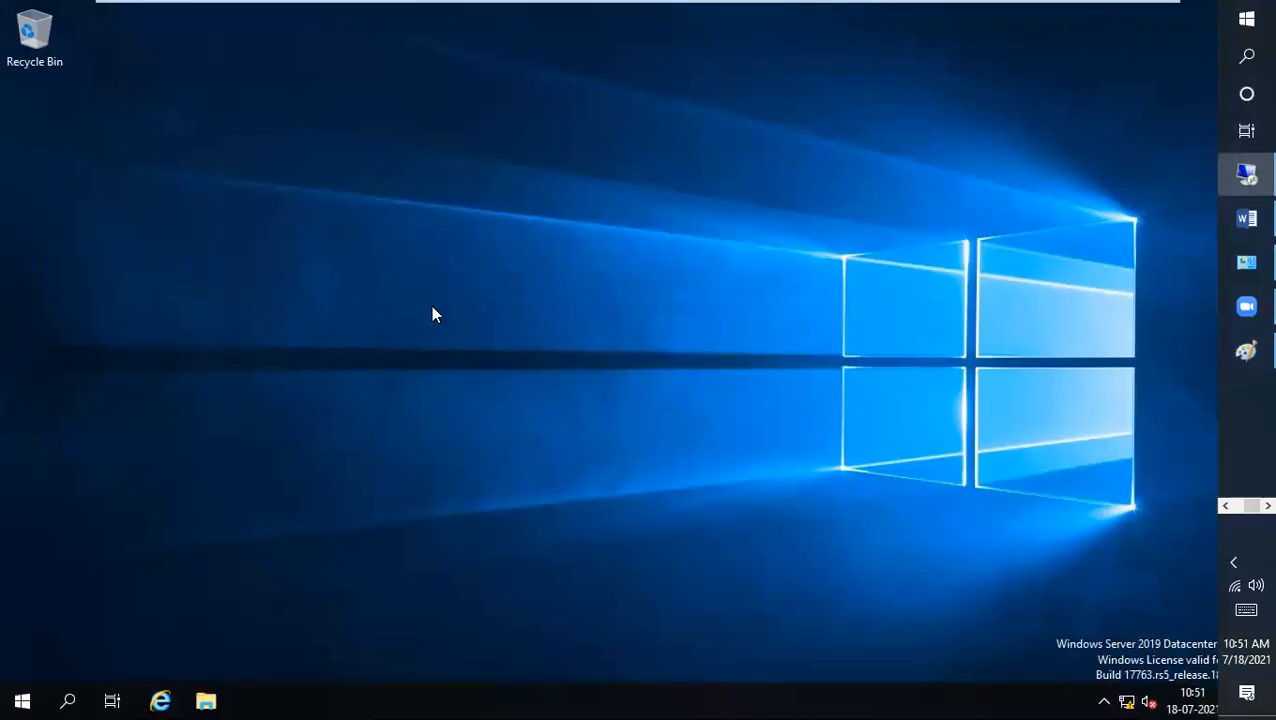
pyautogui.click(22, 700)
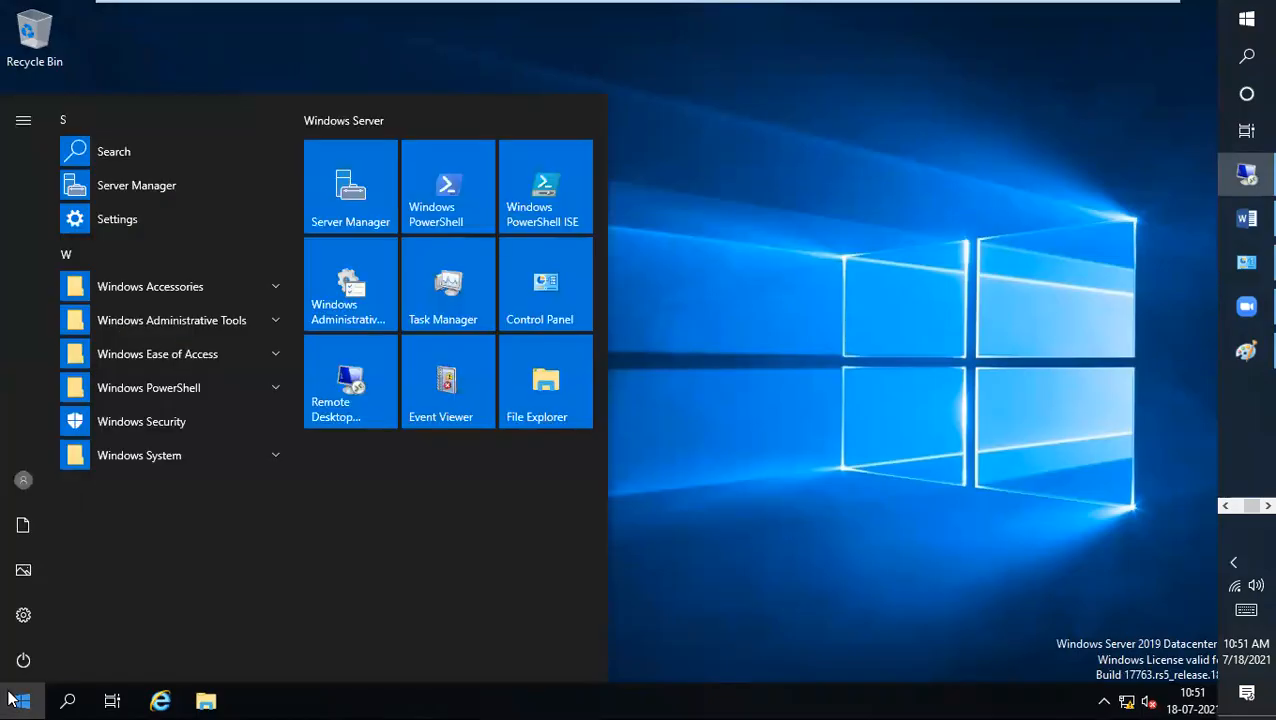
pyautogui.click(354, 199)
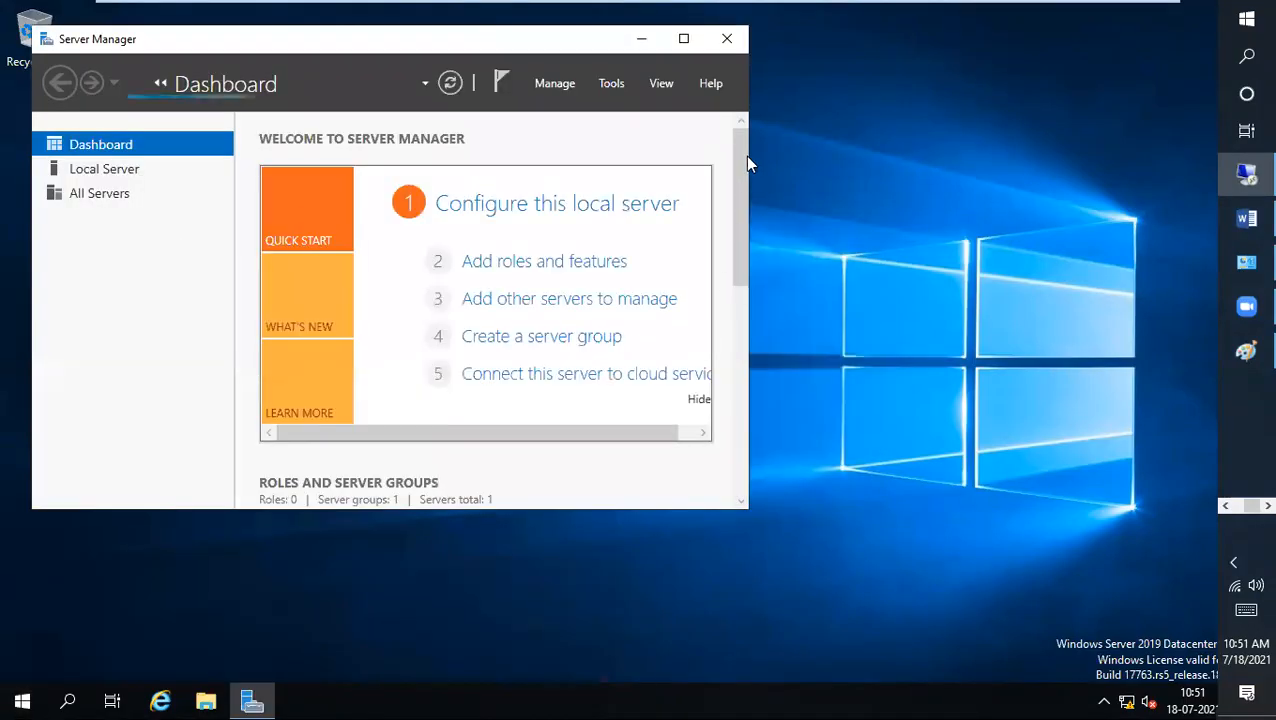
pyautogui.click(684, 39)
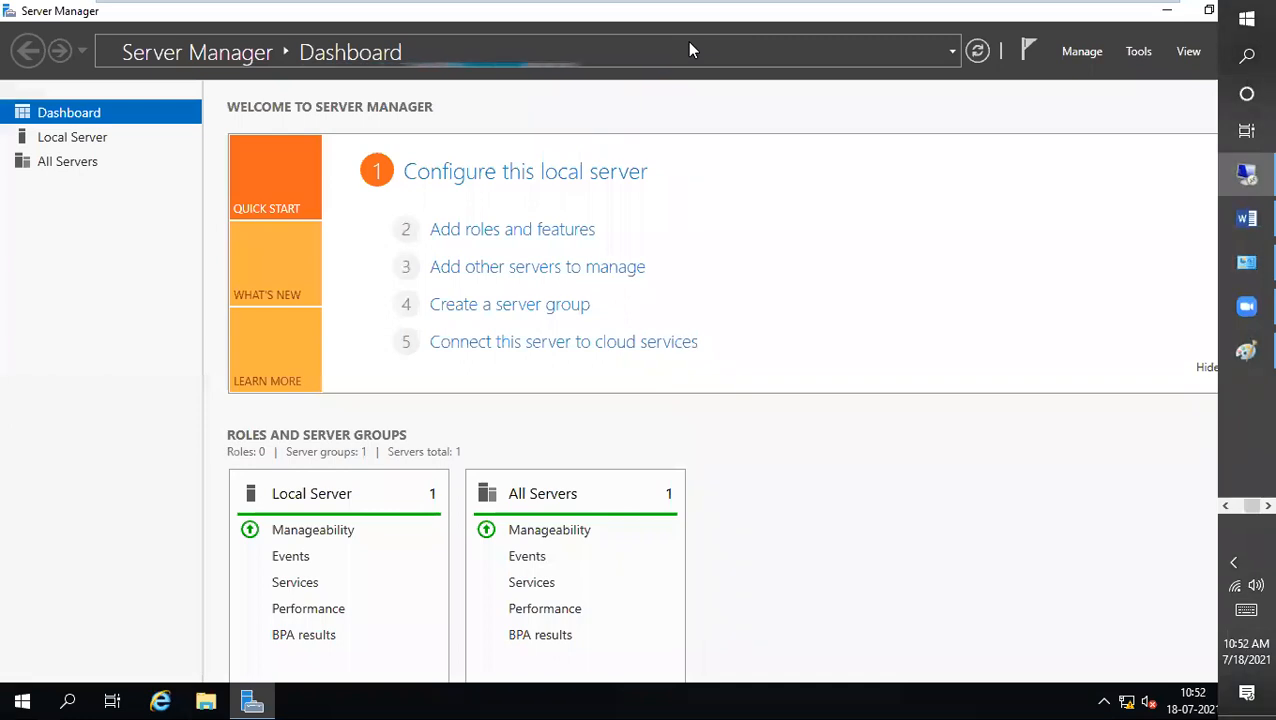
pyautogui.rightClick(1249, 437)
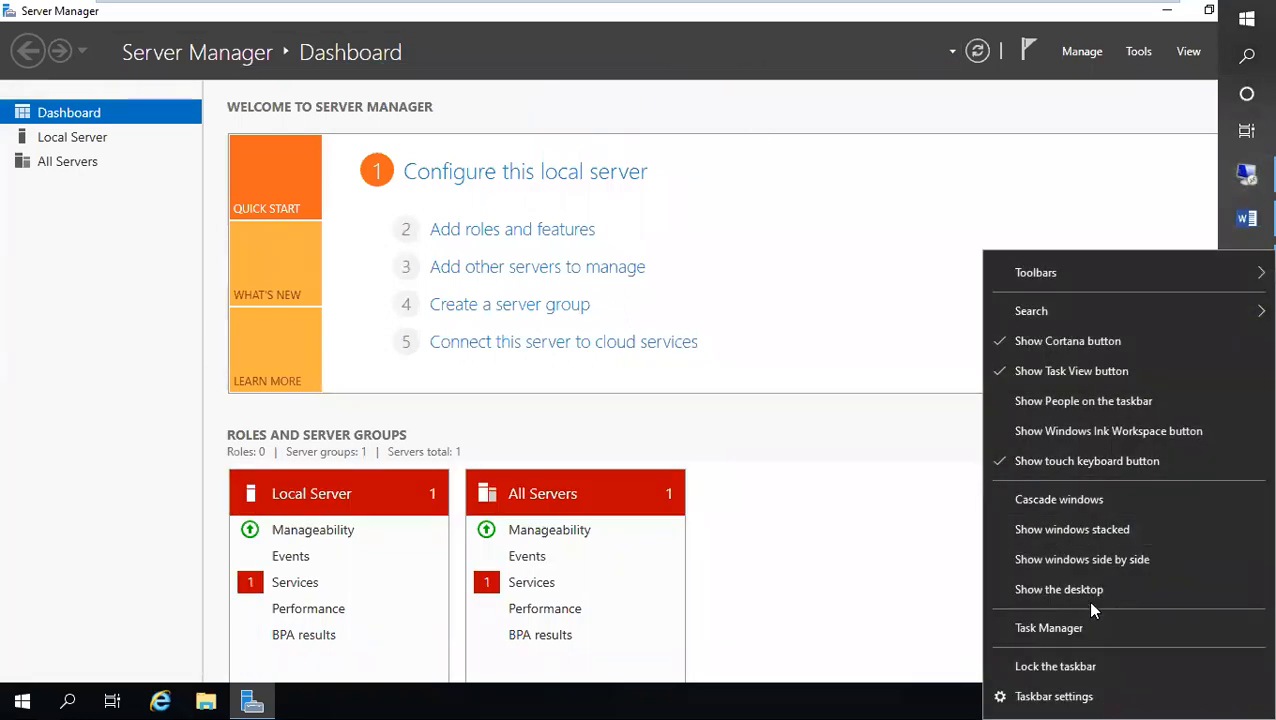
pyautogui.click(914, 497)
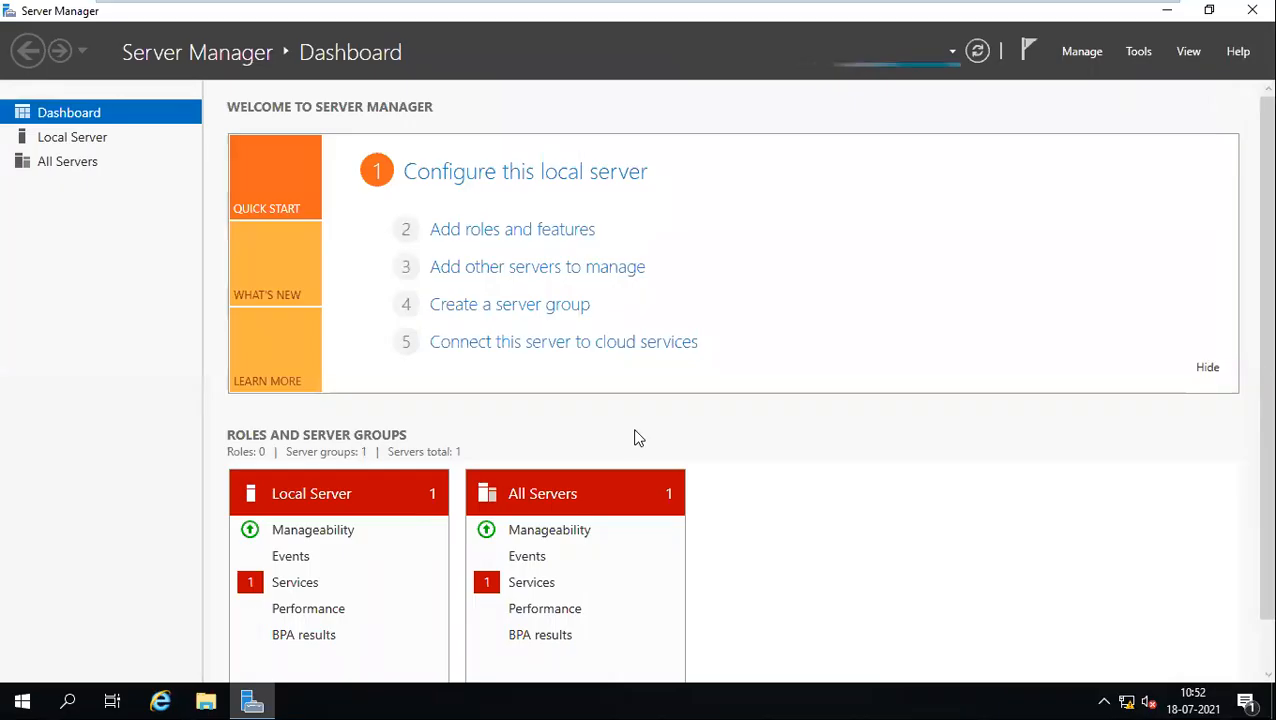
# Step: Run Add Roles and Features with role-based installation targeting server AD, up to Server Roles
pyautogui.click(507, 230)
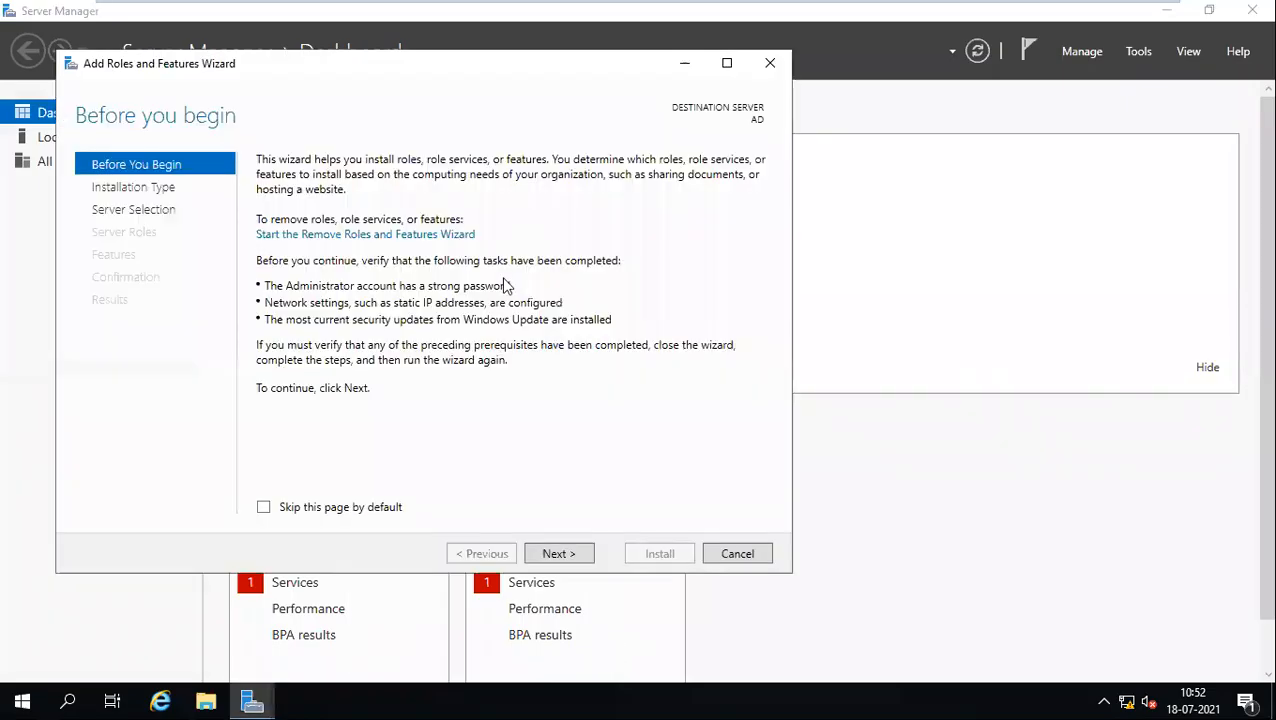
pyautogui.click(558, 560)
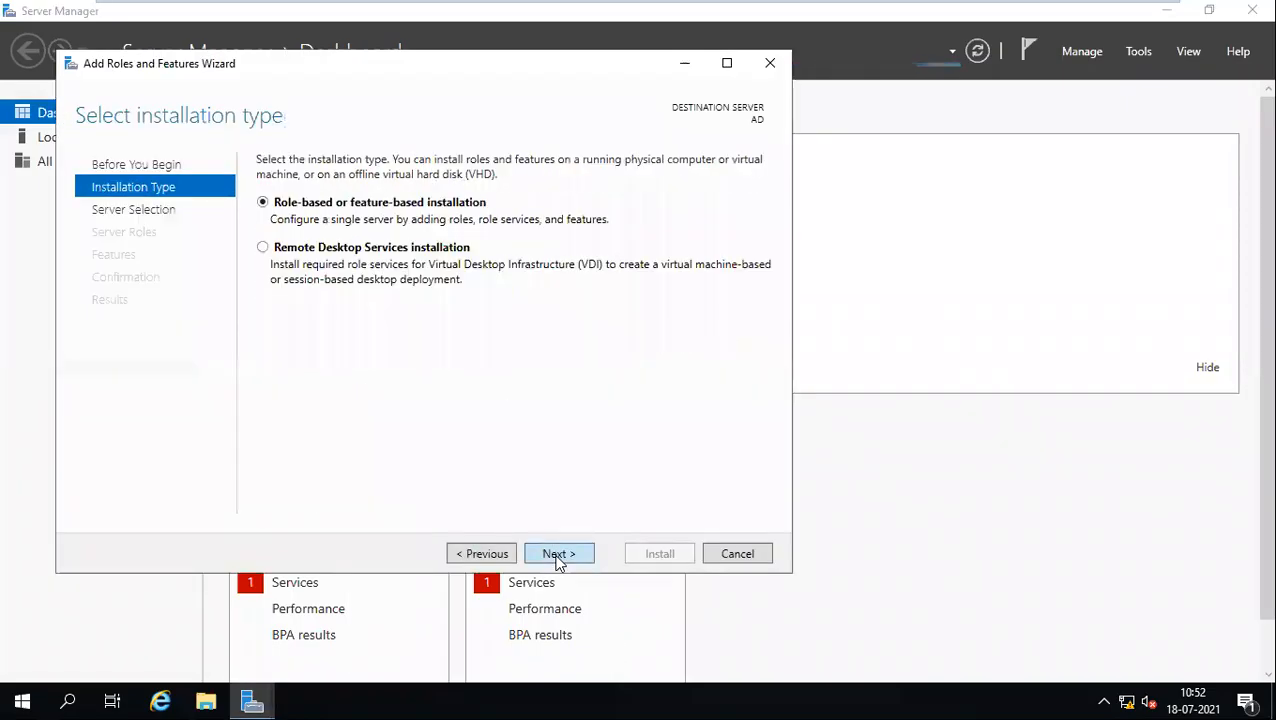
pyautogui.click(558, 560)
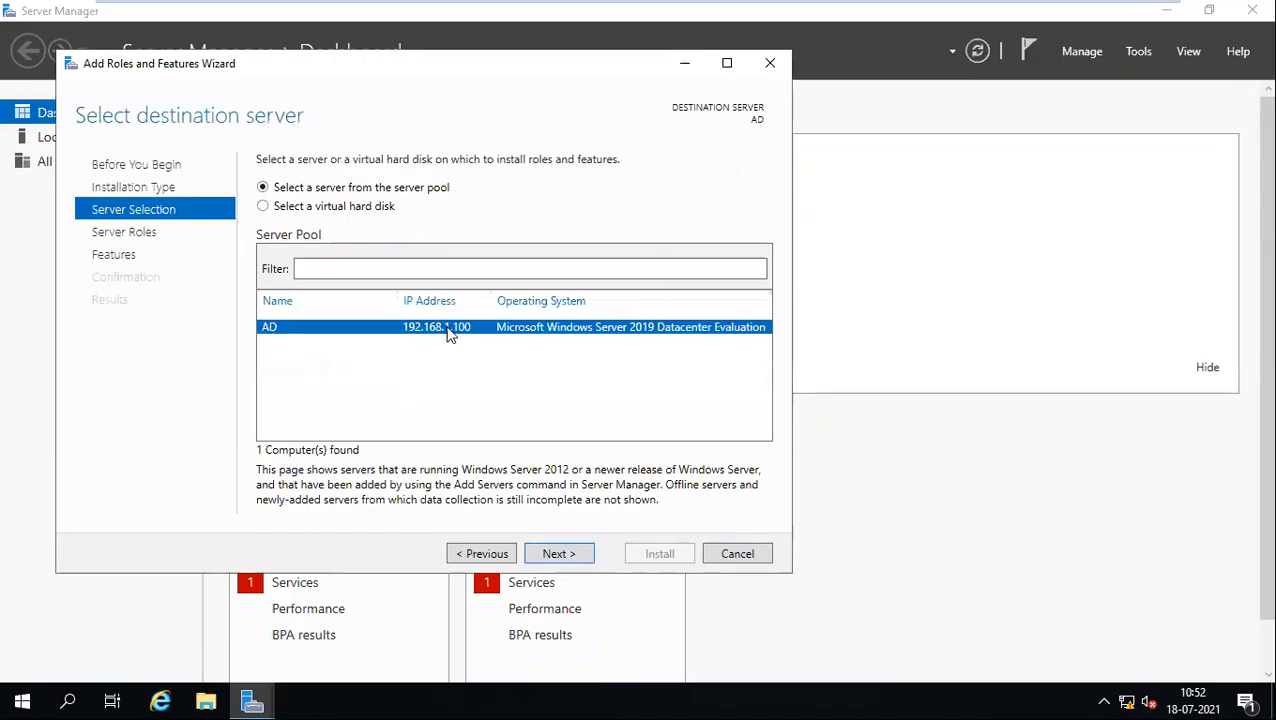
pyautogui.click(561, 558)
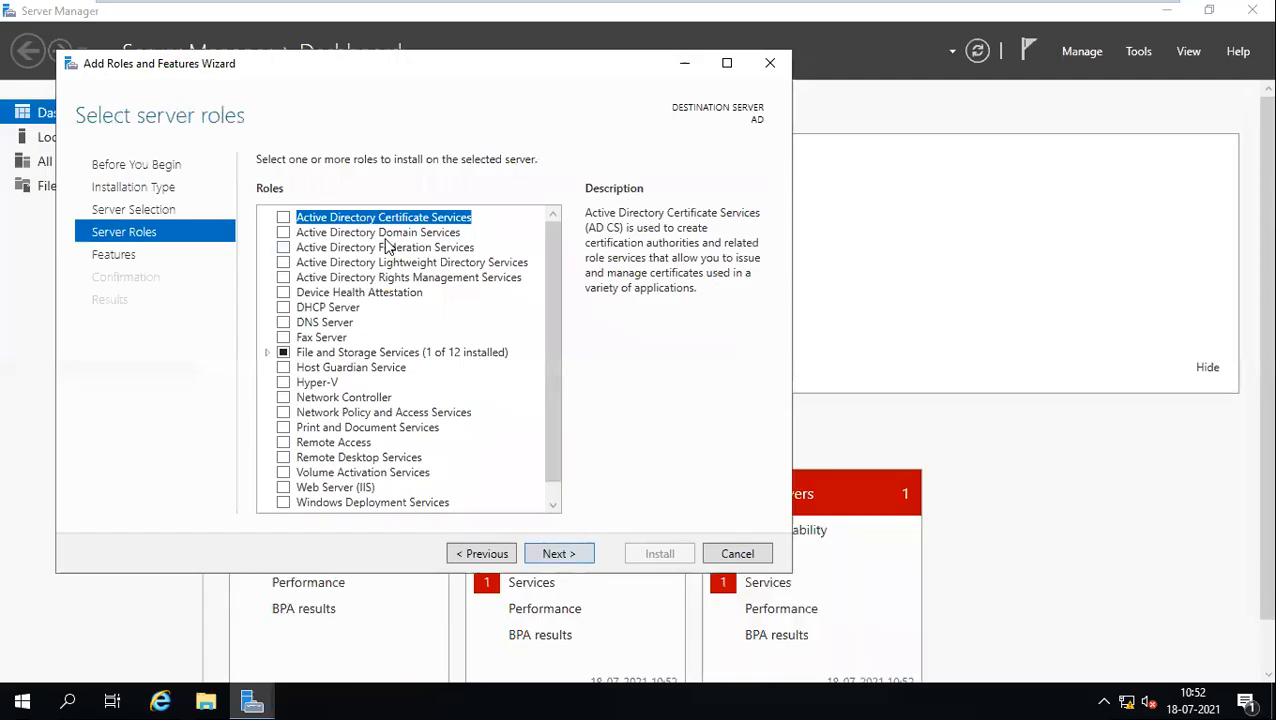
# Step: Tick Active Directory Domain Services and accept its required management features
pyautogui.click(385, 238)
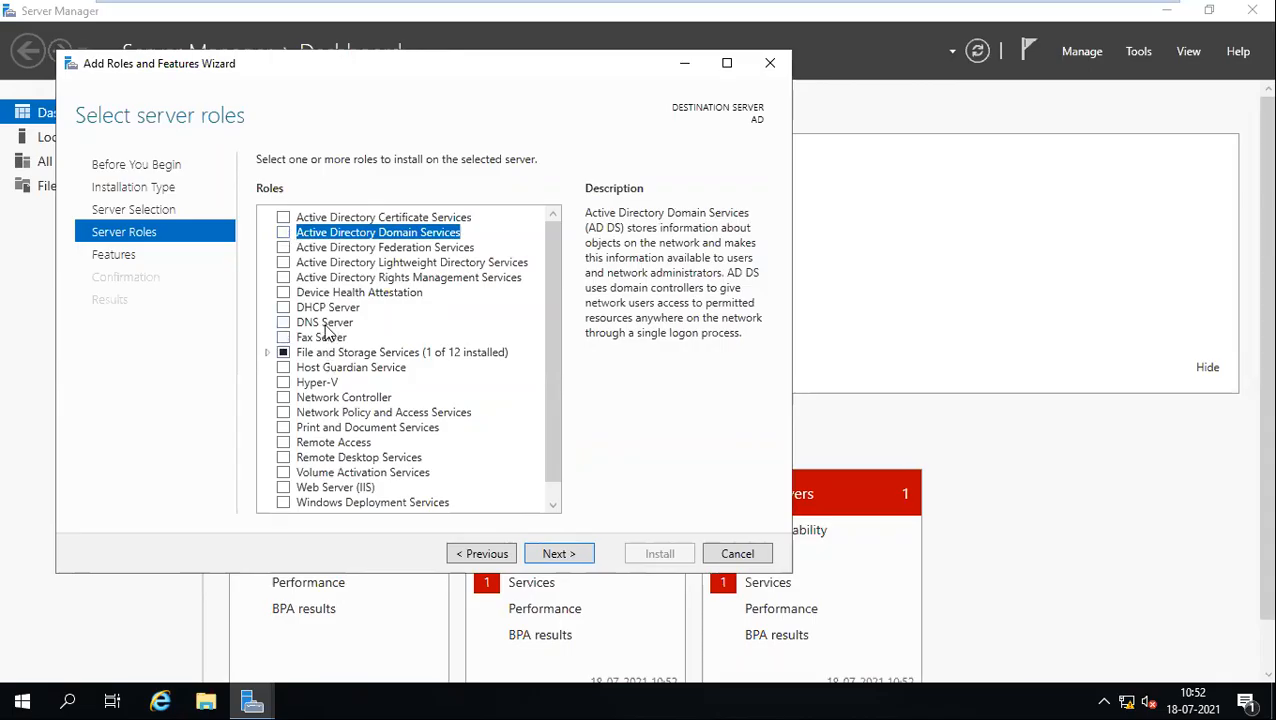
pyautogui.click(284, 233)
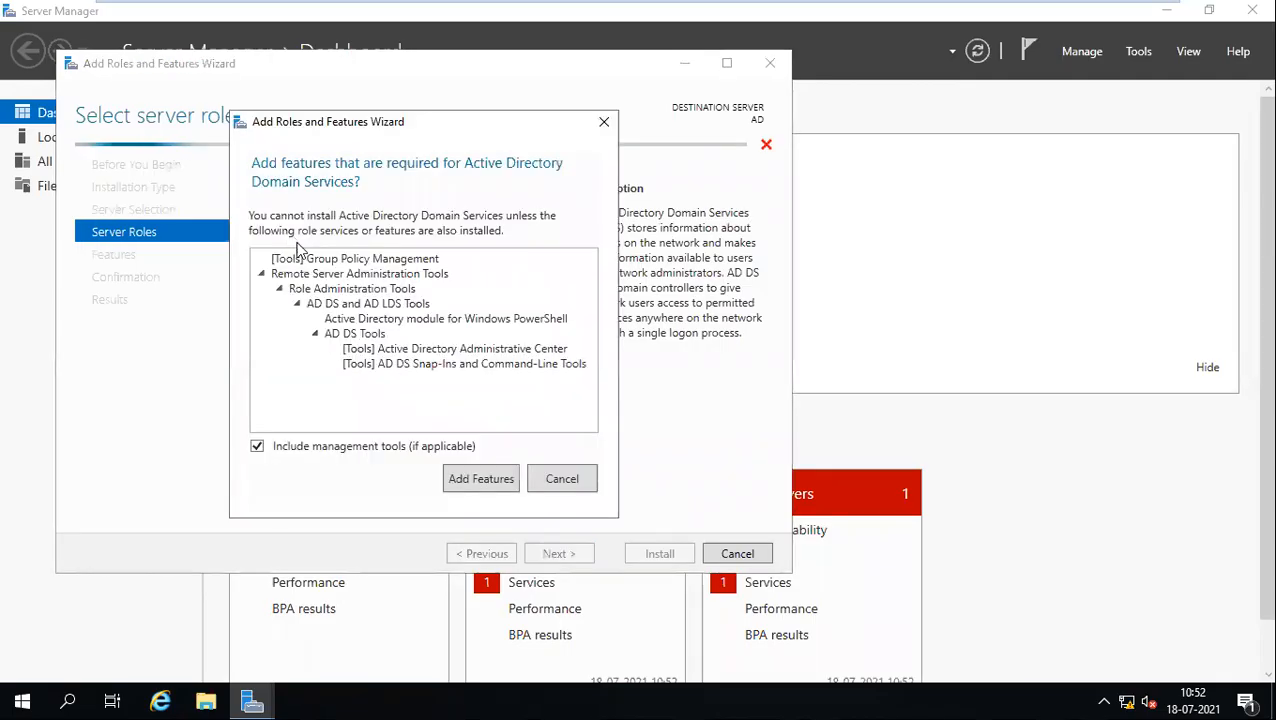
pyautogui.click(472, 488)
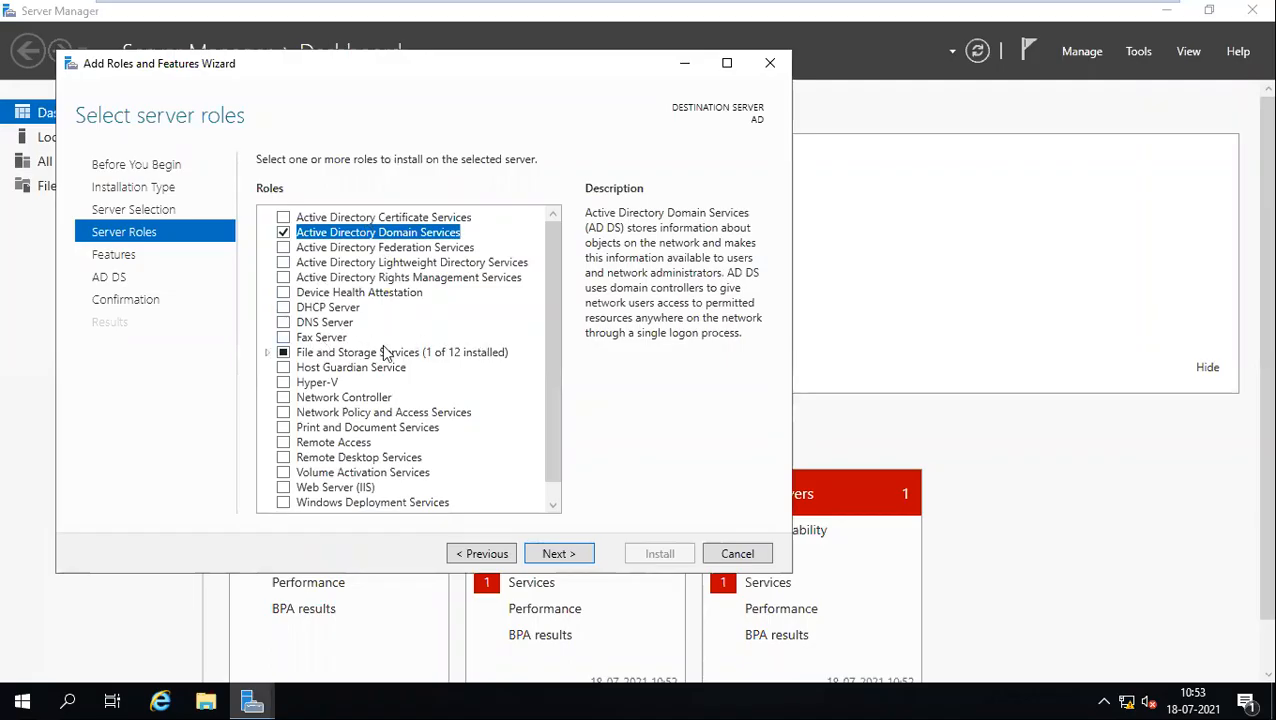
pyautogui.scroll(-1, 551, 255)
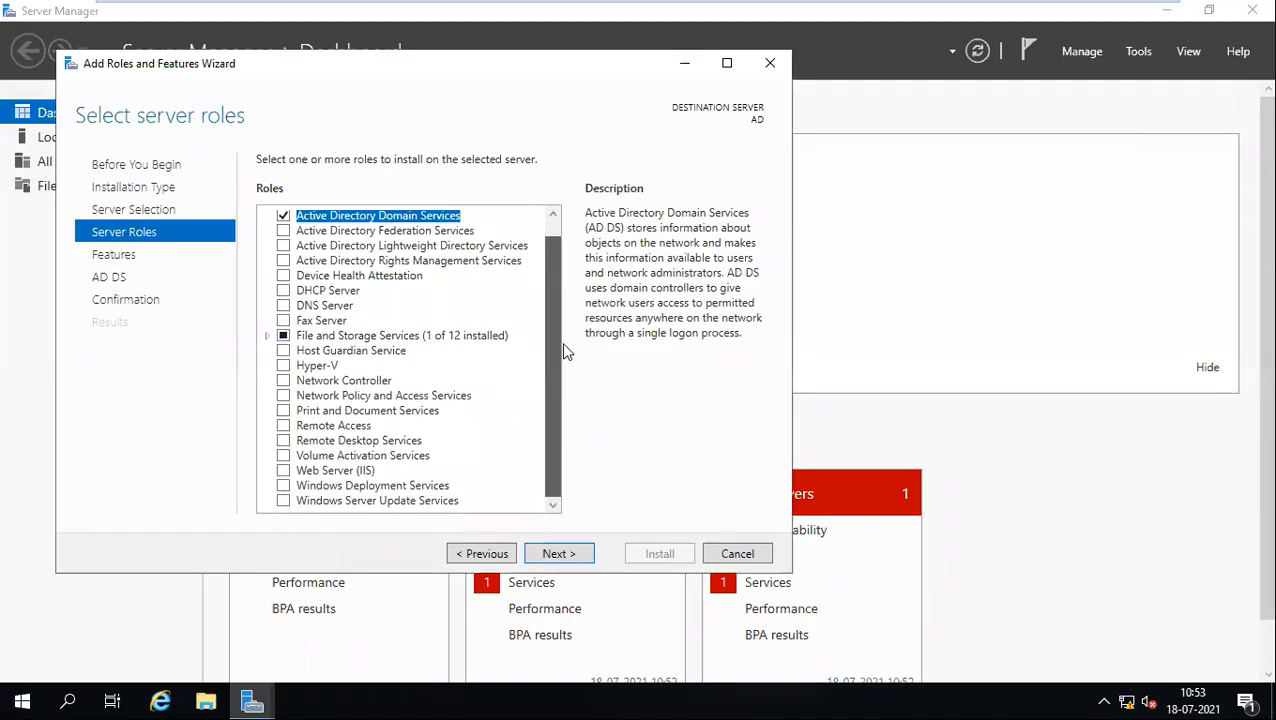
pyautogui.scroll(1, 362, 217)
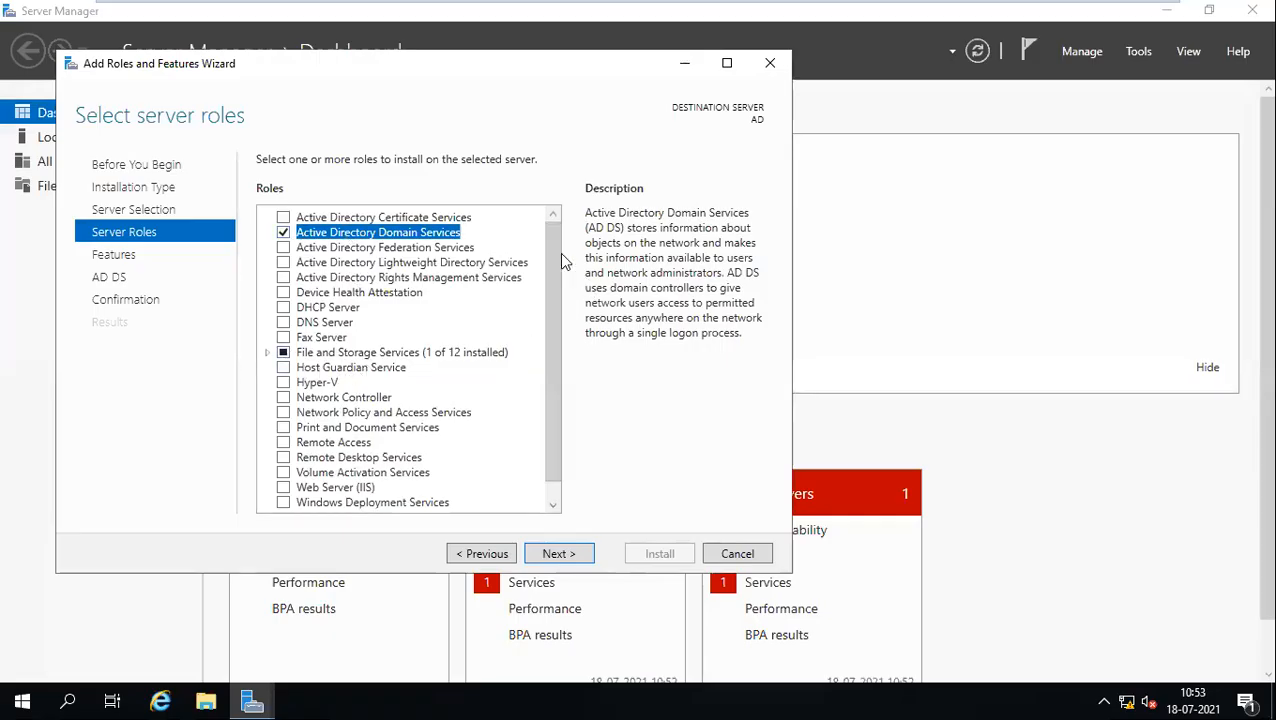
pyautogui.scroll(-1, 560, 276)
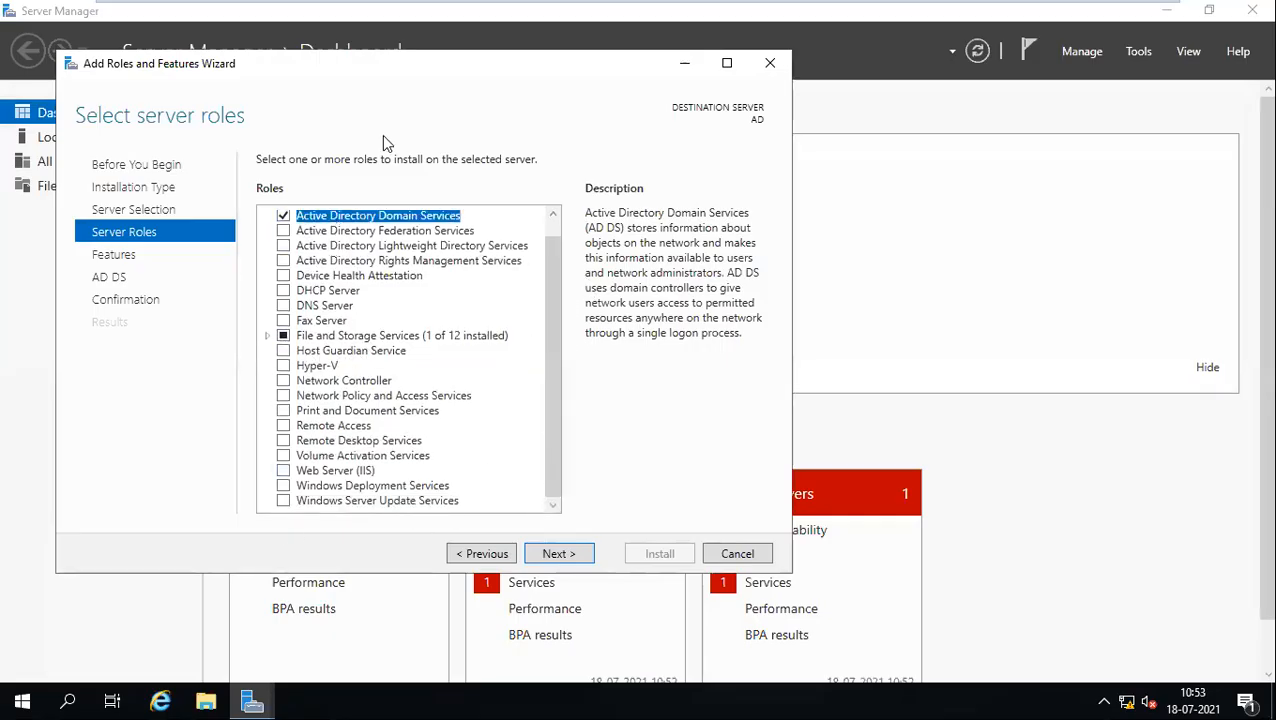
pyautogui.scroll(1, 548, 419)
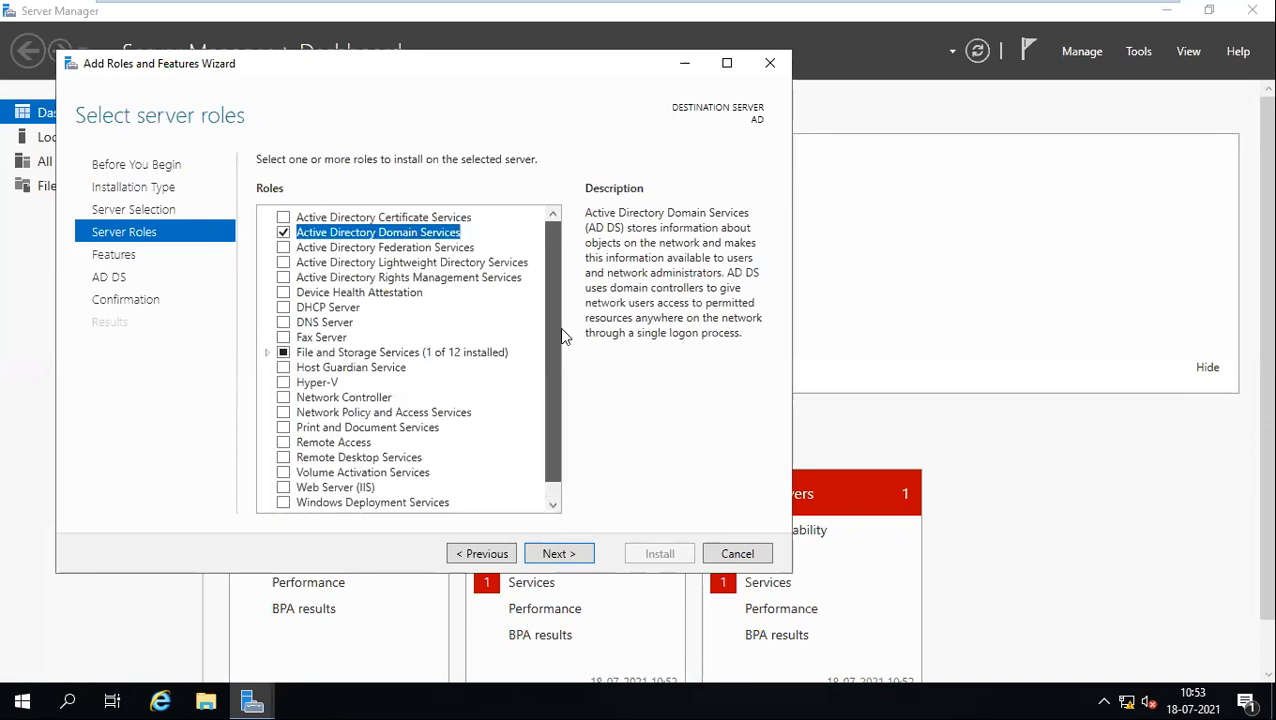
pyautogui.scroll(-1, 574, 451)
pyautogui.scroll(1, 574, 451)
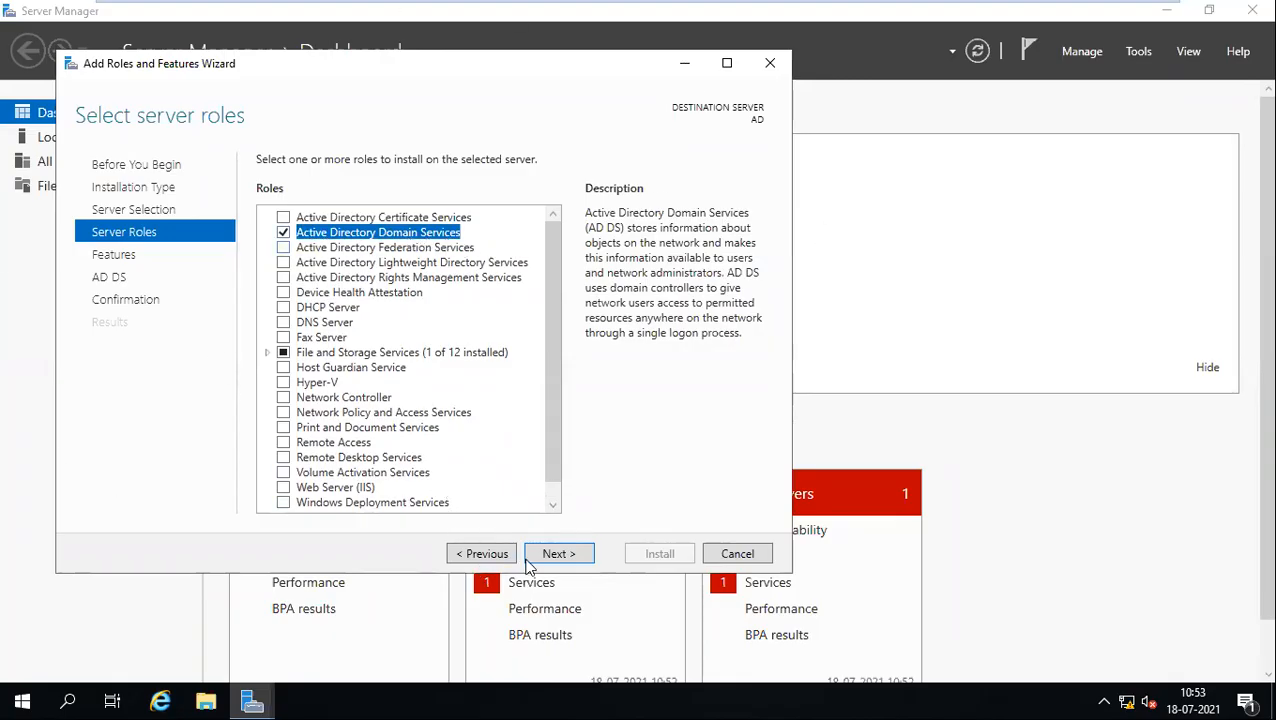
# Step: Pass the Features and AD DS pages and install AD DS, Group Policy Management and AD DS tools
pyautogui.click(545, 561)
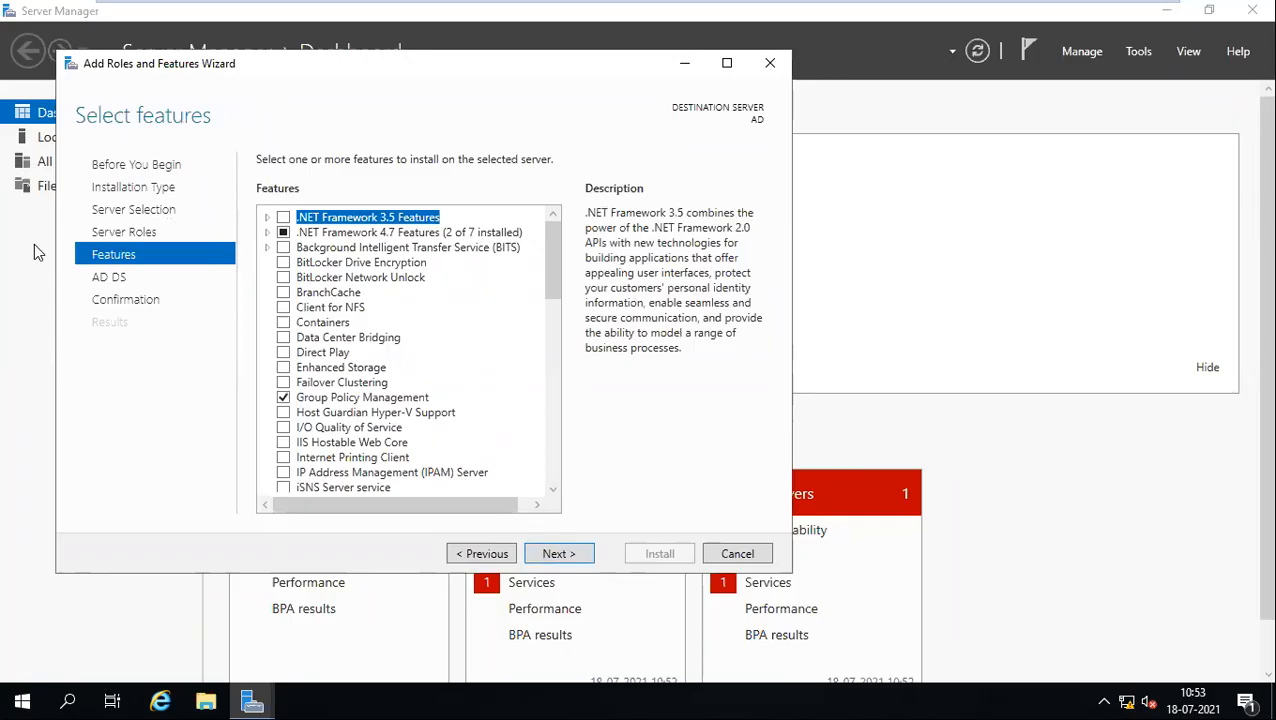
pyautogui.click(560, 554)
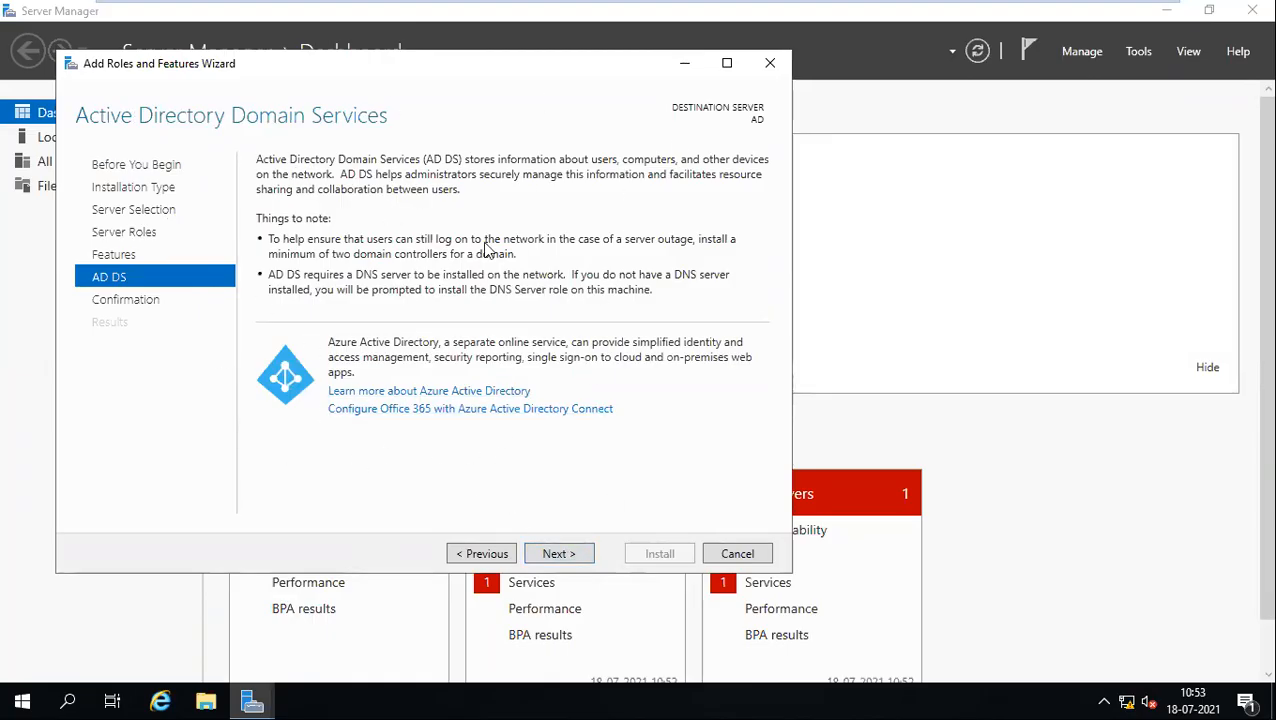
pyautogui.click(567, 553)
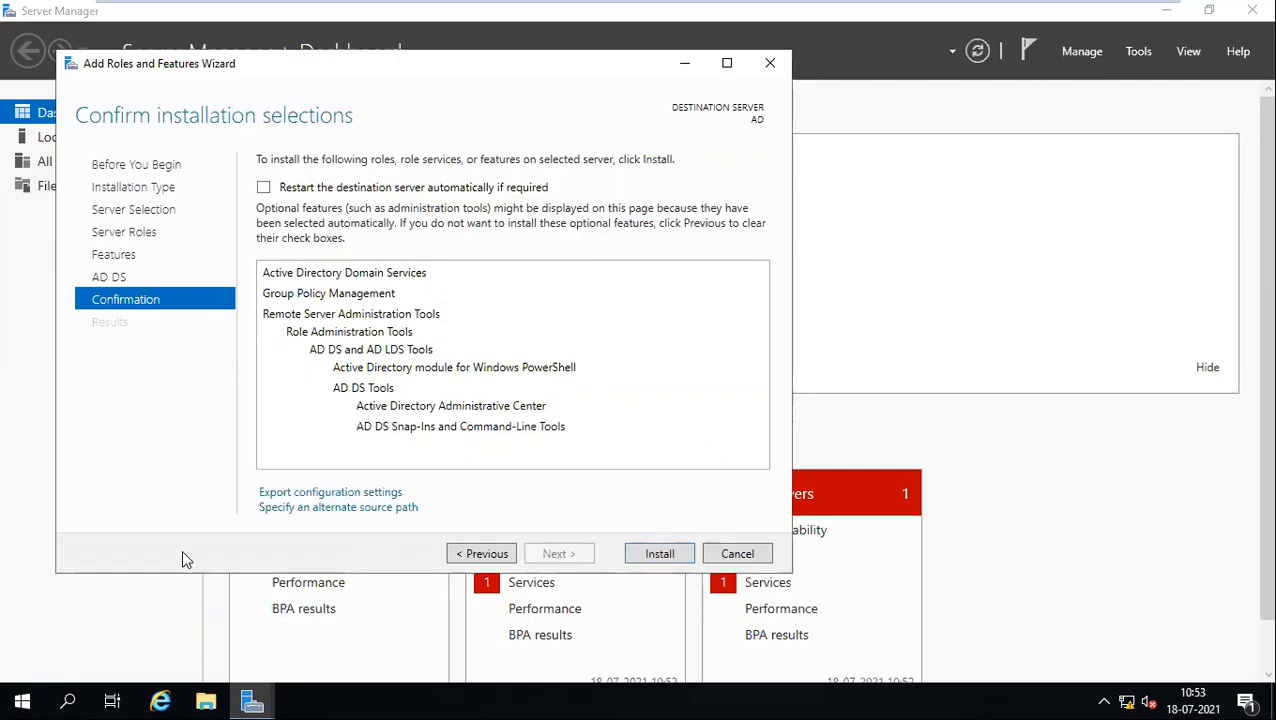
pyautogui.click(656, 556)
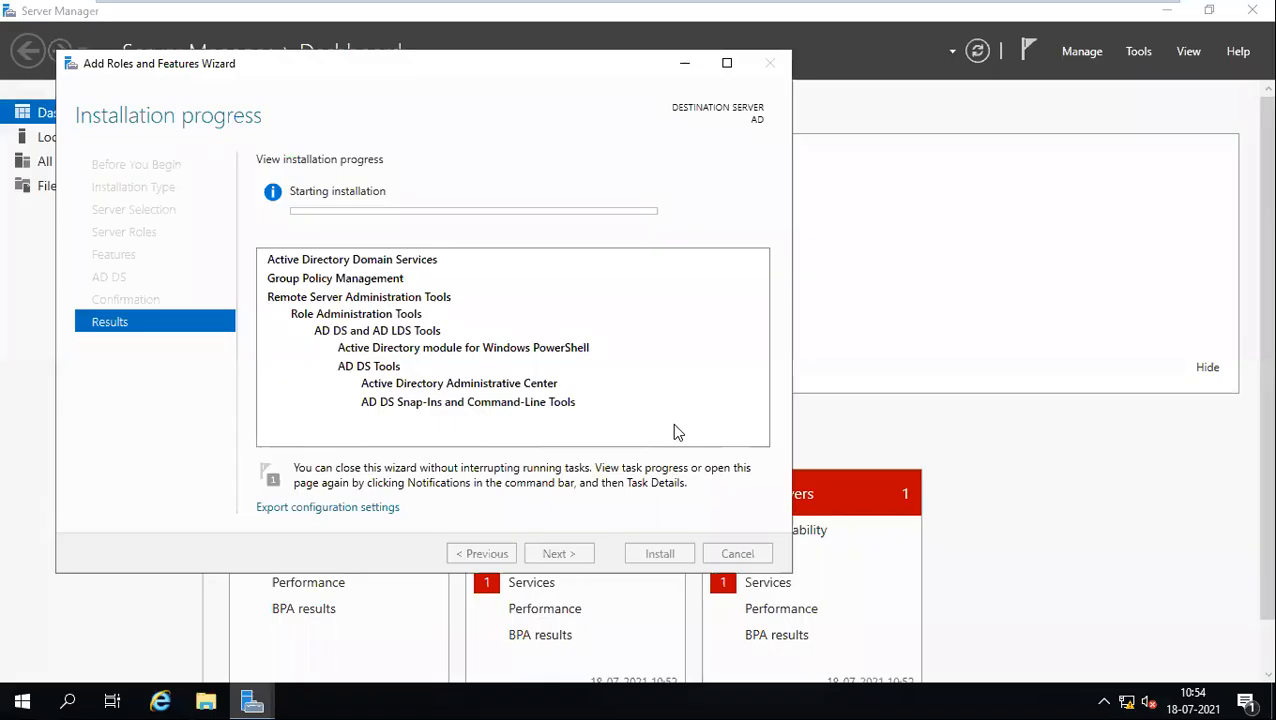
# Step: View This PC's properties (computer AD in WORKGROUP), minimize them, and close File Explorer
pyautogui.click(197, 700)
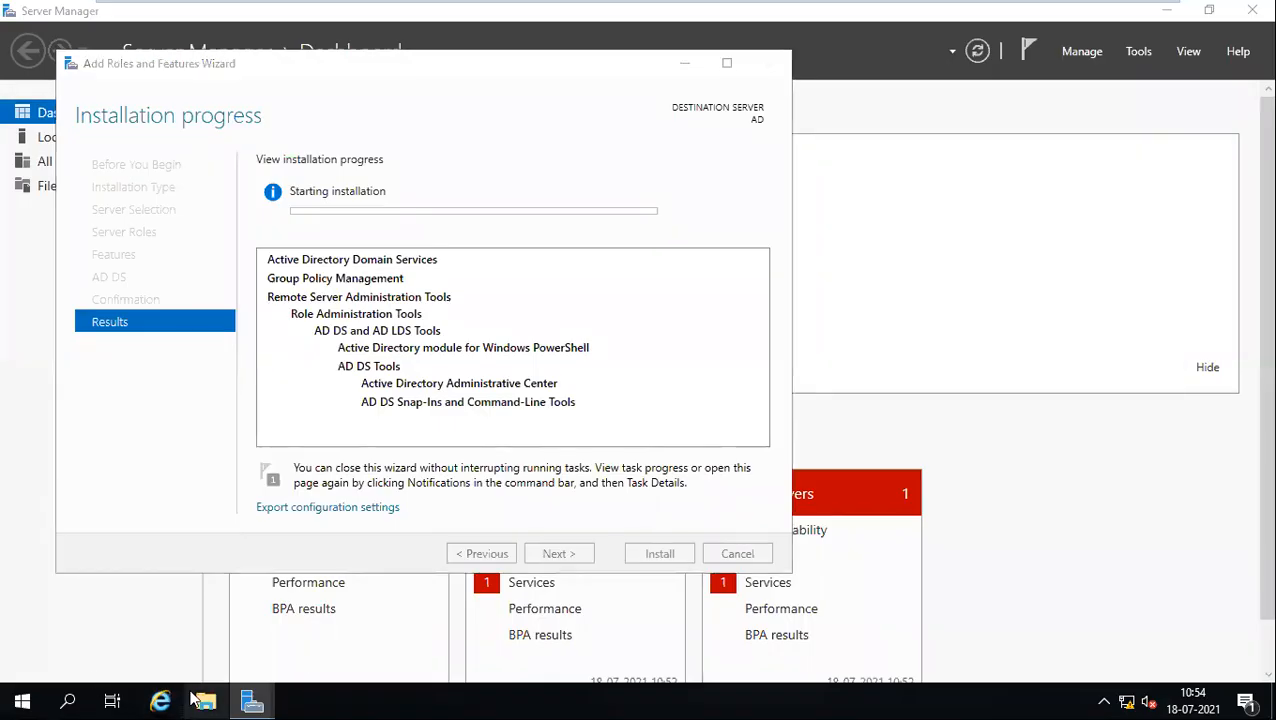
pyautogui.rightClick(184, 313)
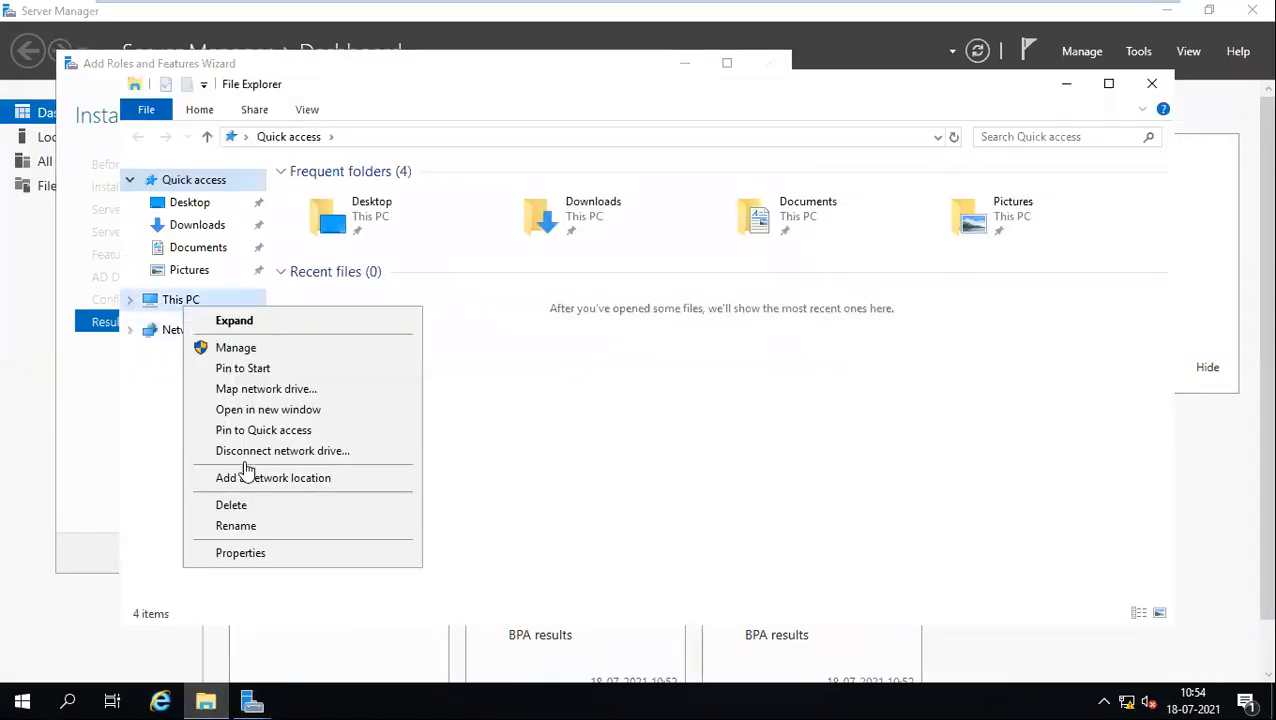
pyautogui.click(265, 560)
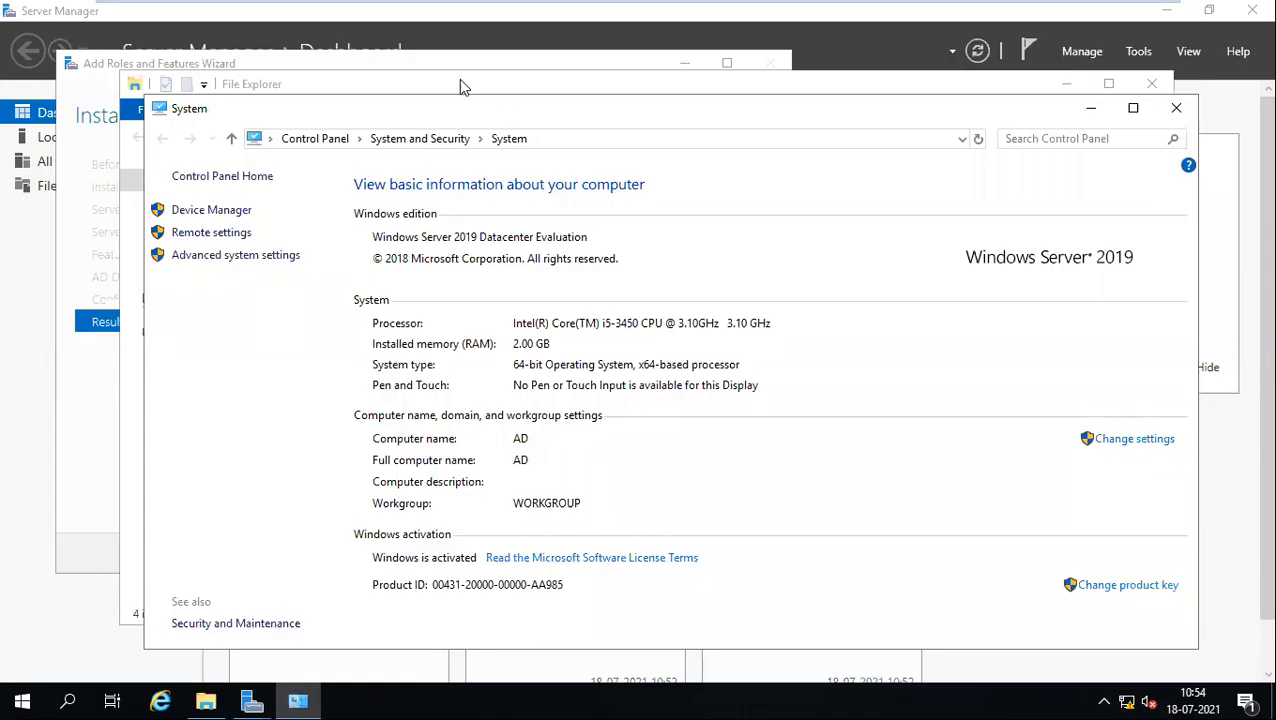
pyautogui.moveTo(422, 116); pyautogui.dragTo(580, 68)
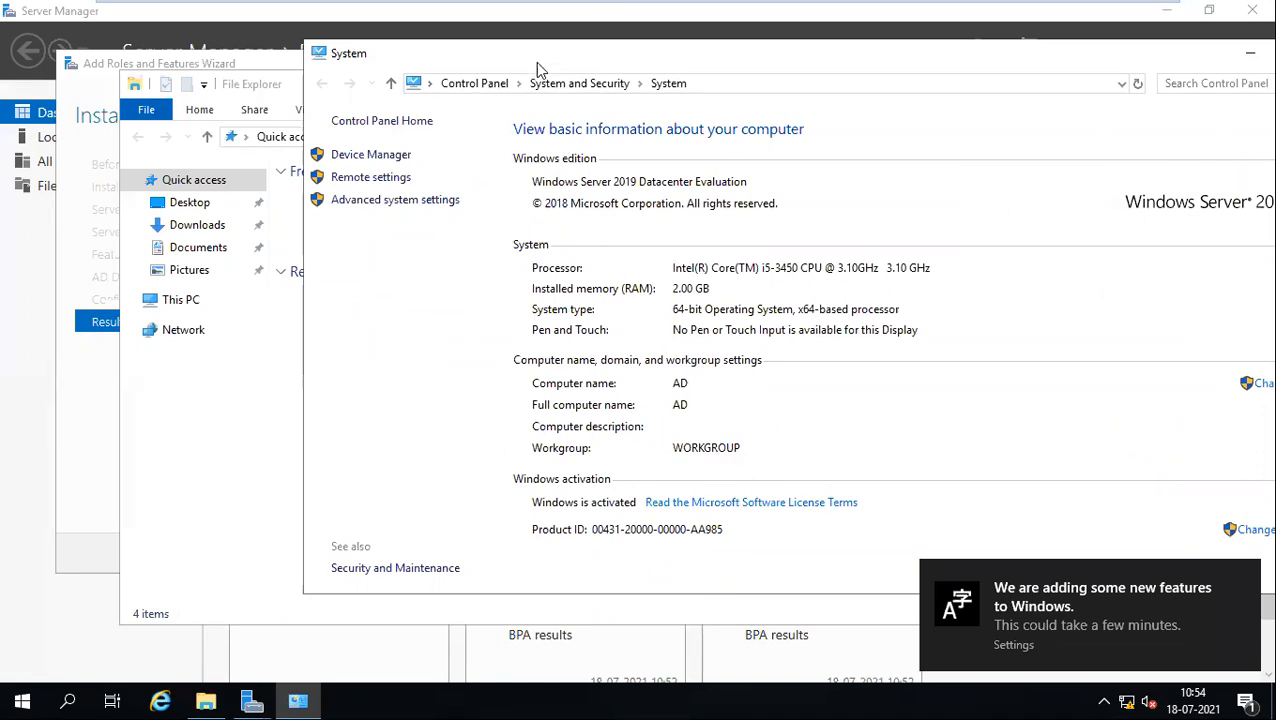
pyautogui.click(1250, 53)
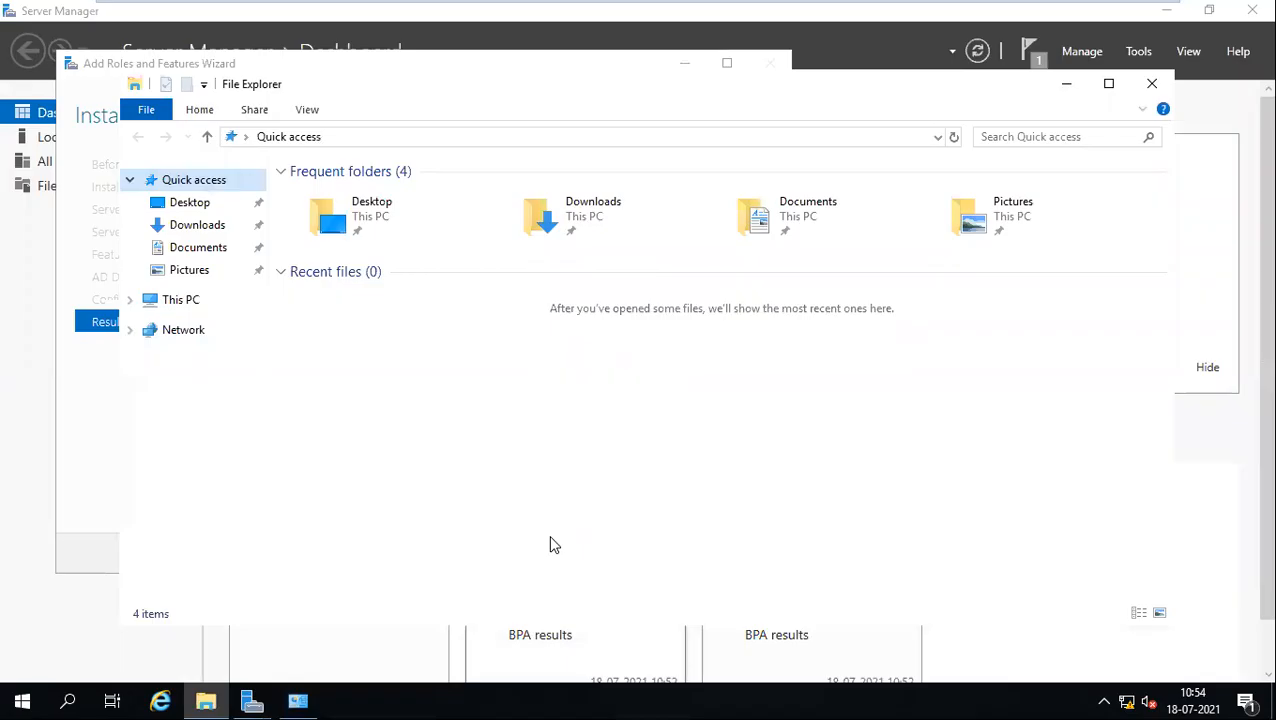
pyautogui.click(1152, 84)
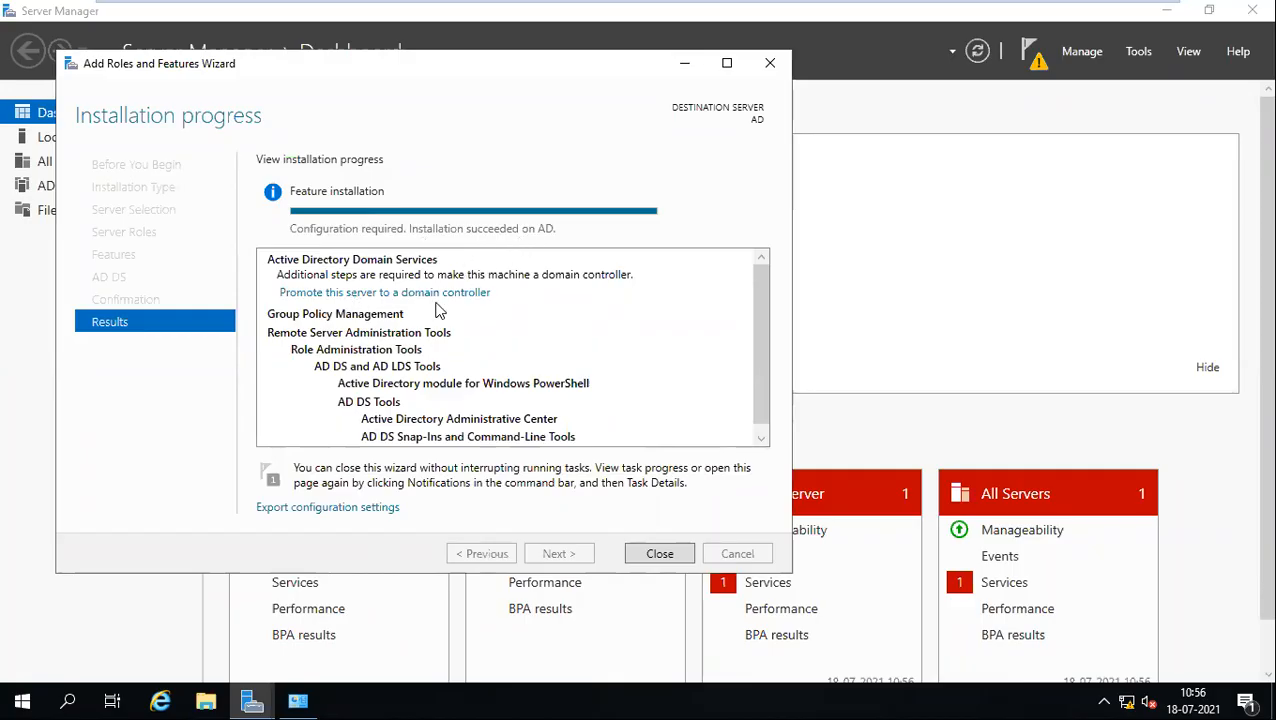
# Step: Start a first domain controller promotion attempt, then cancel and abandon it
pyautogui.click(334, 293)
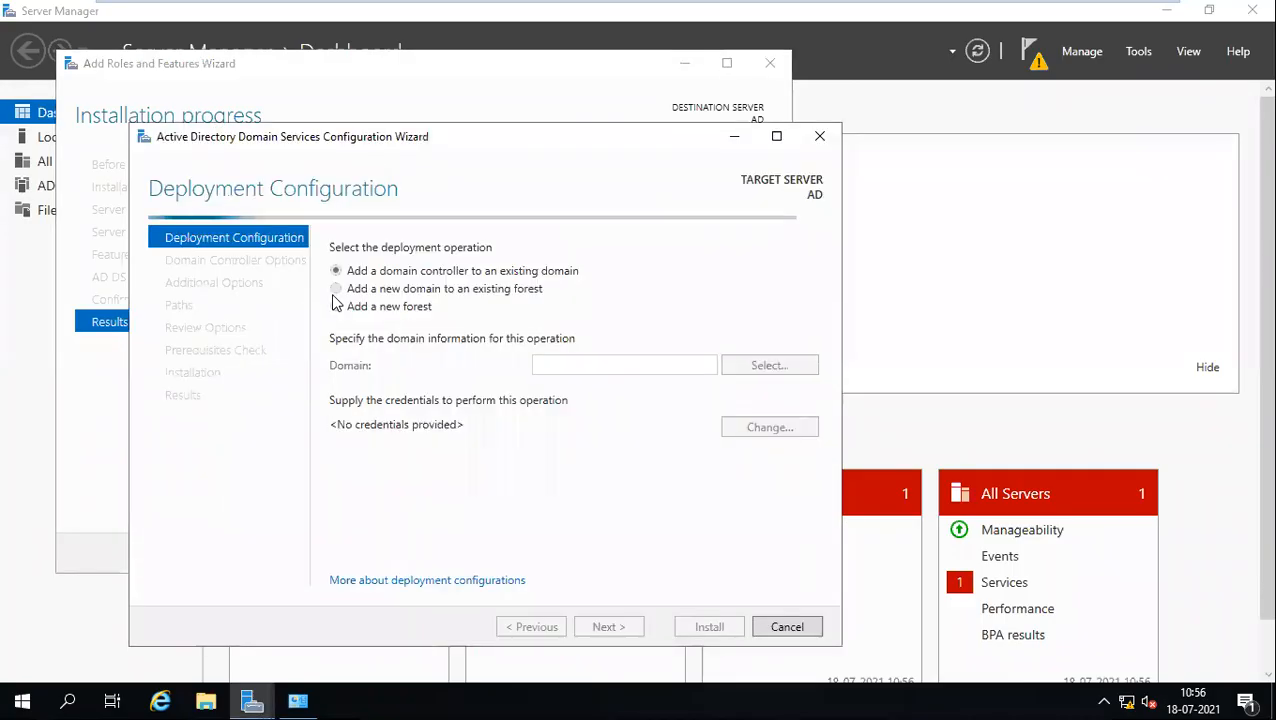
pyautogui.click(782, 625)
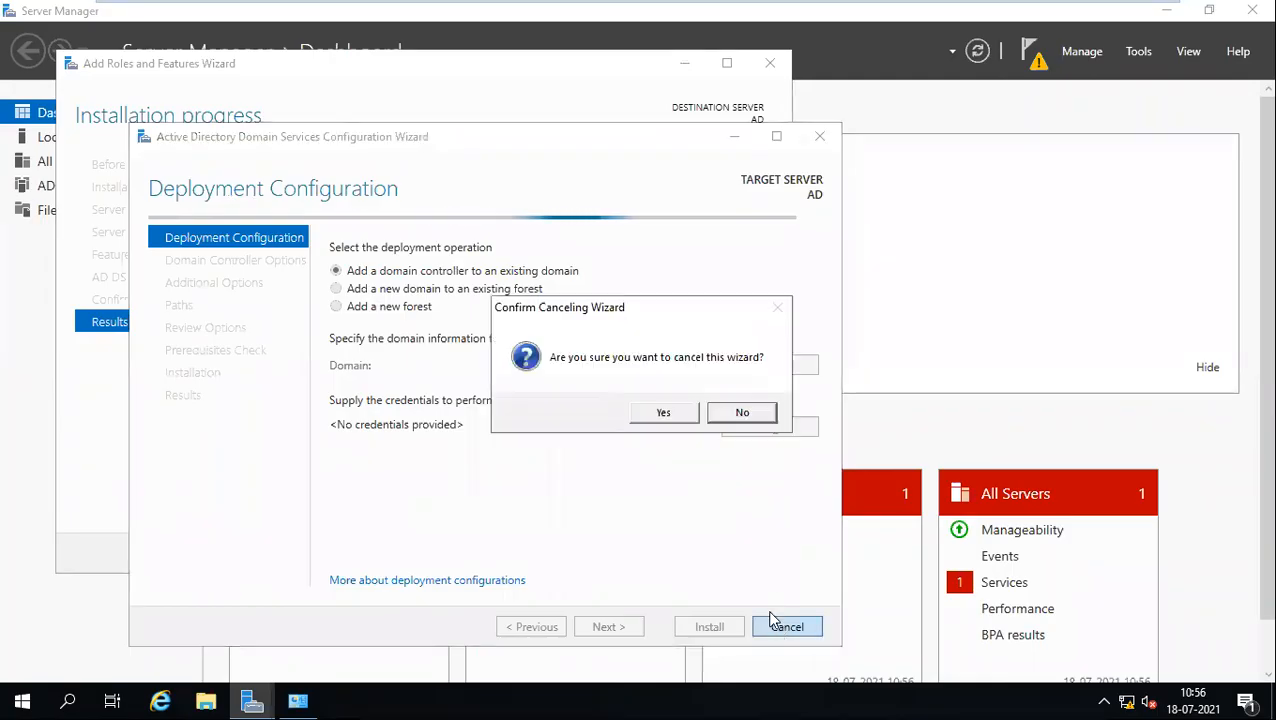
pyautogui.click(662, 413)
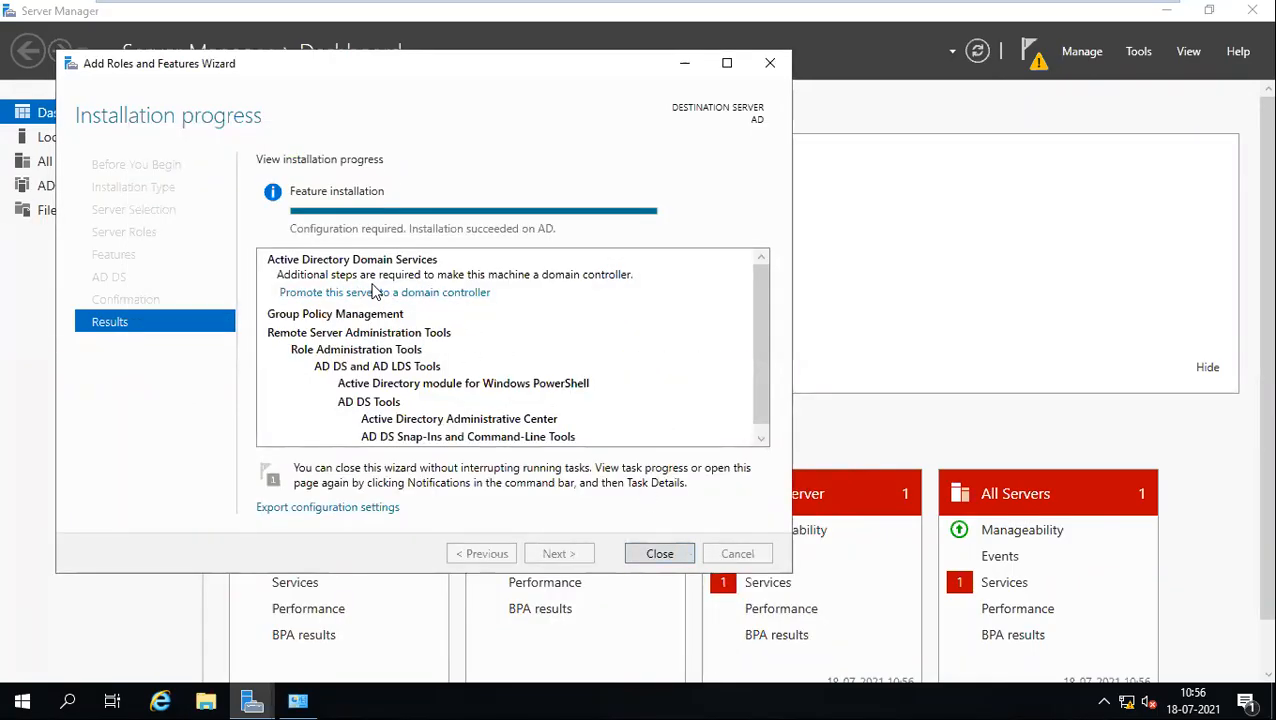
# Step: Close the finished roles installation and launch domain controller promotion from the notifications flag
pyautogui.click(658, 554)
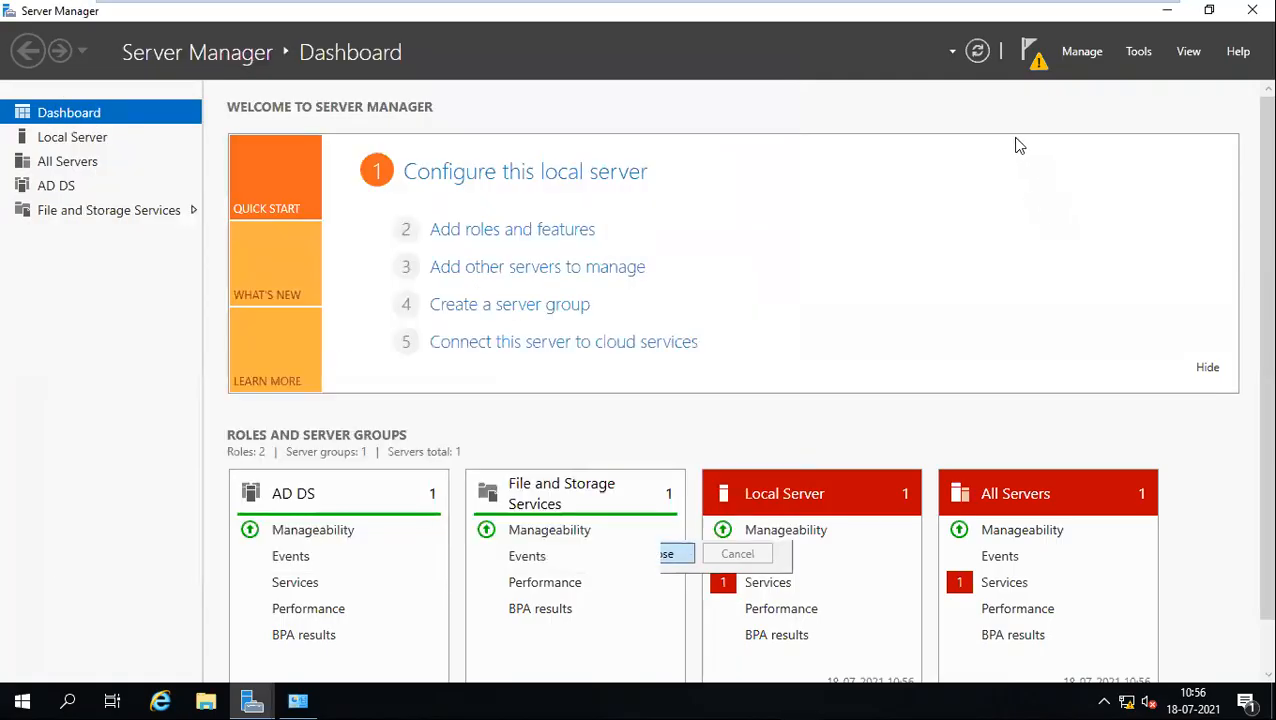
pyautogui.click(1032, 58)
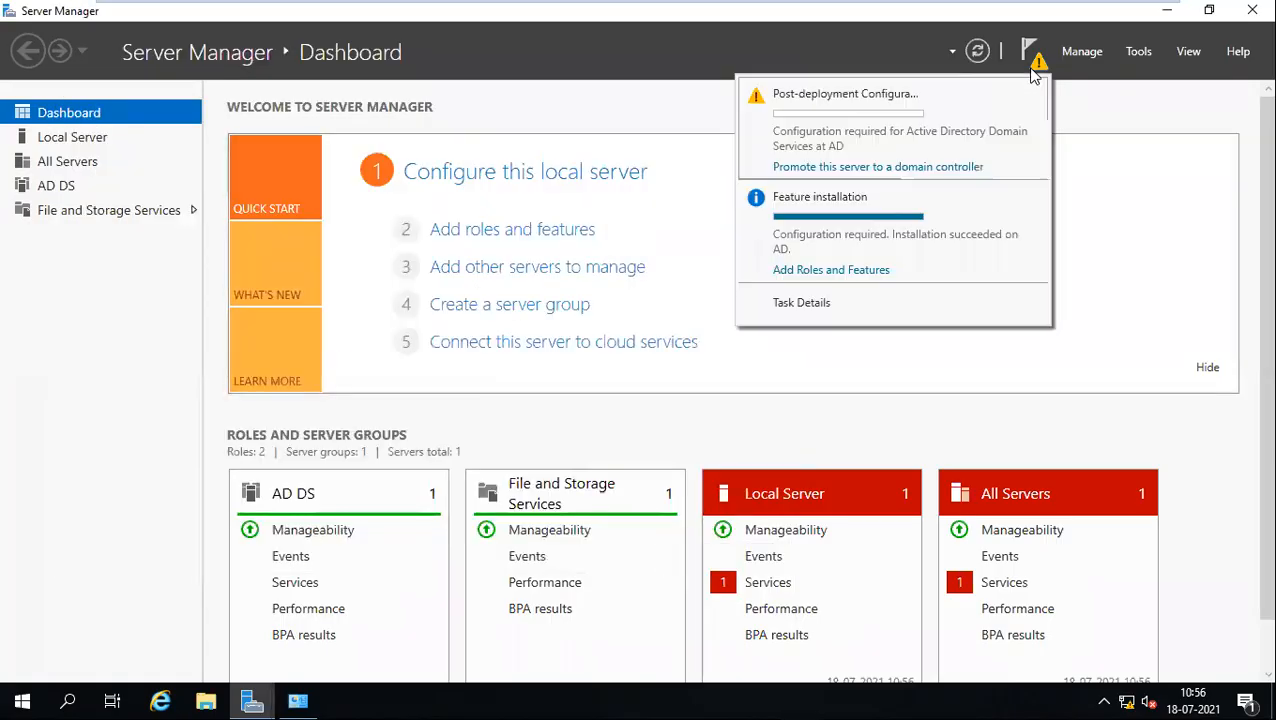
pyautogui.click(835, 167)
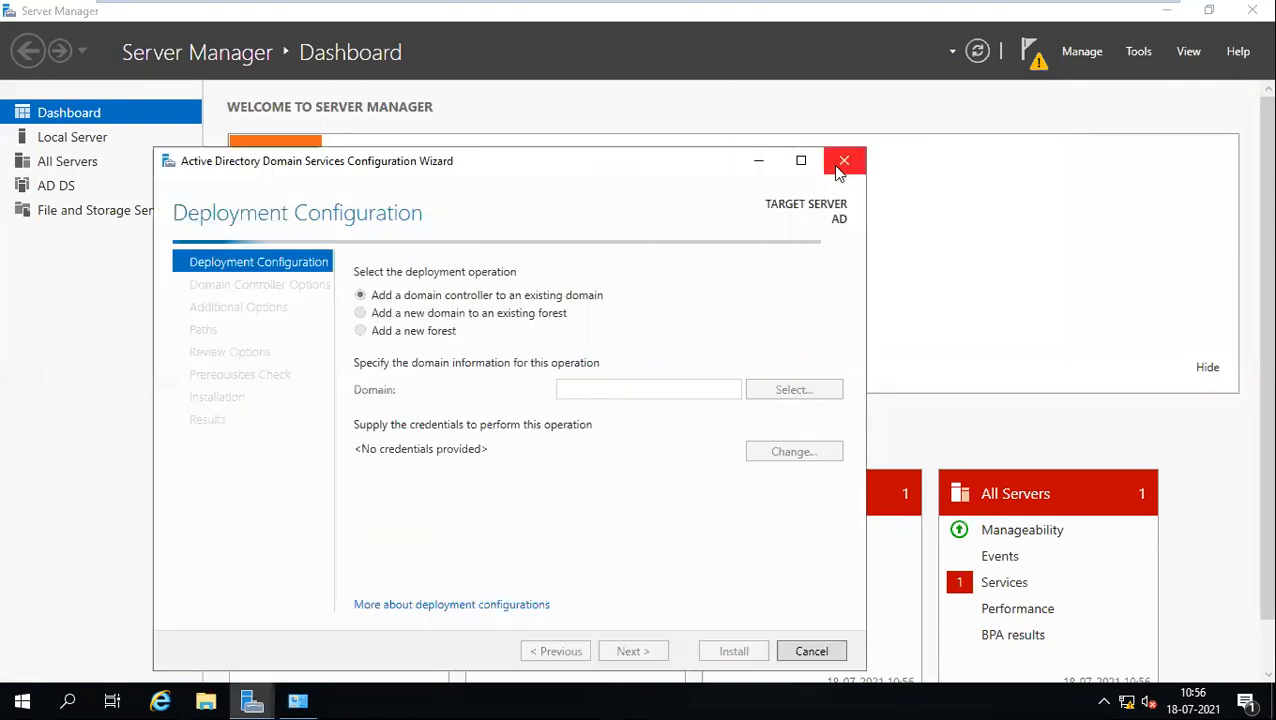
pyautogui.moveTo(395, 171); pyautogui.dragTo(446, 129)
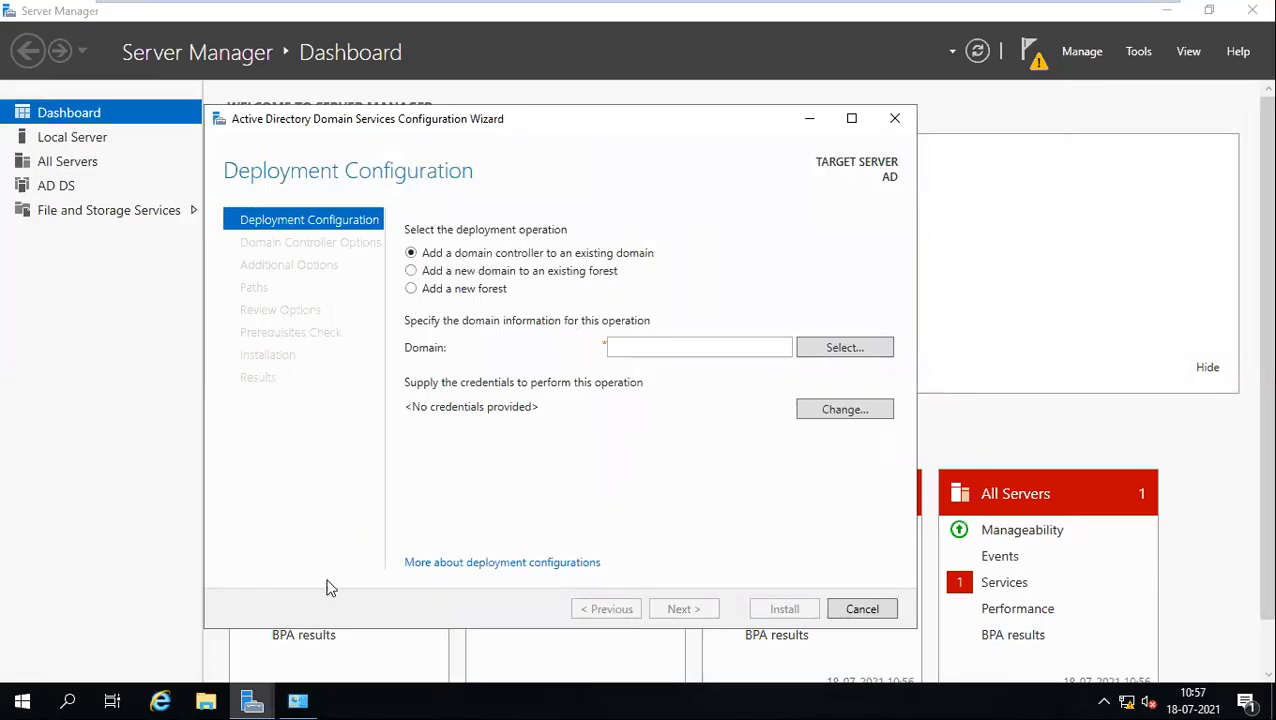
# Step: Choose Add a new forest with a .local root domain name, then advance to Domain Controller Options
pyautogui.click(411, 289)
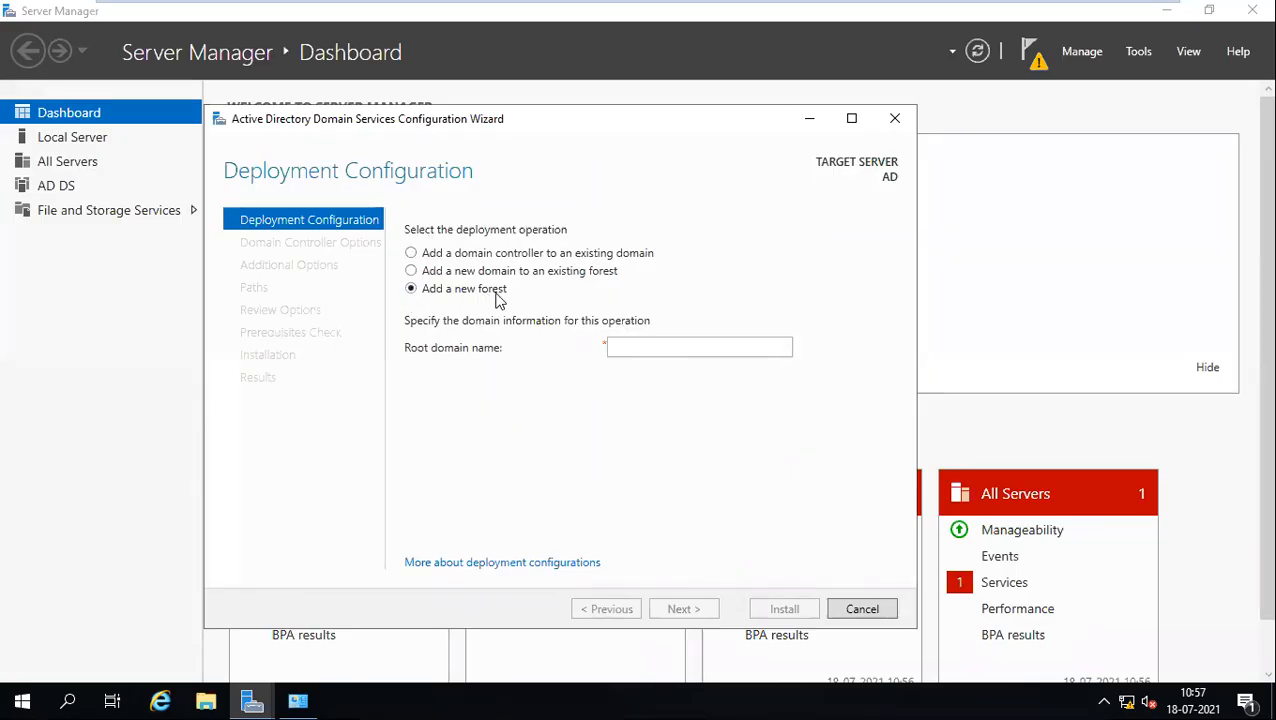
pyautogui.click(655, 354)
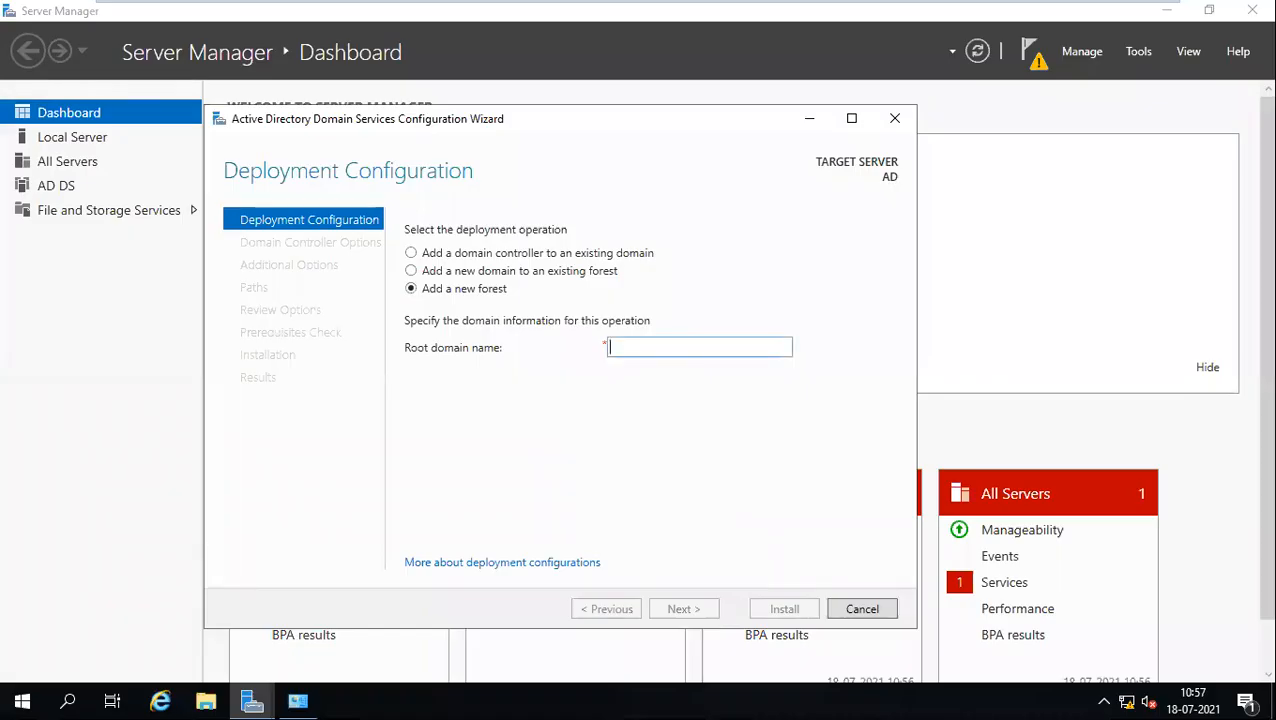
pyautogui.write('praveen.local')
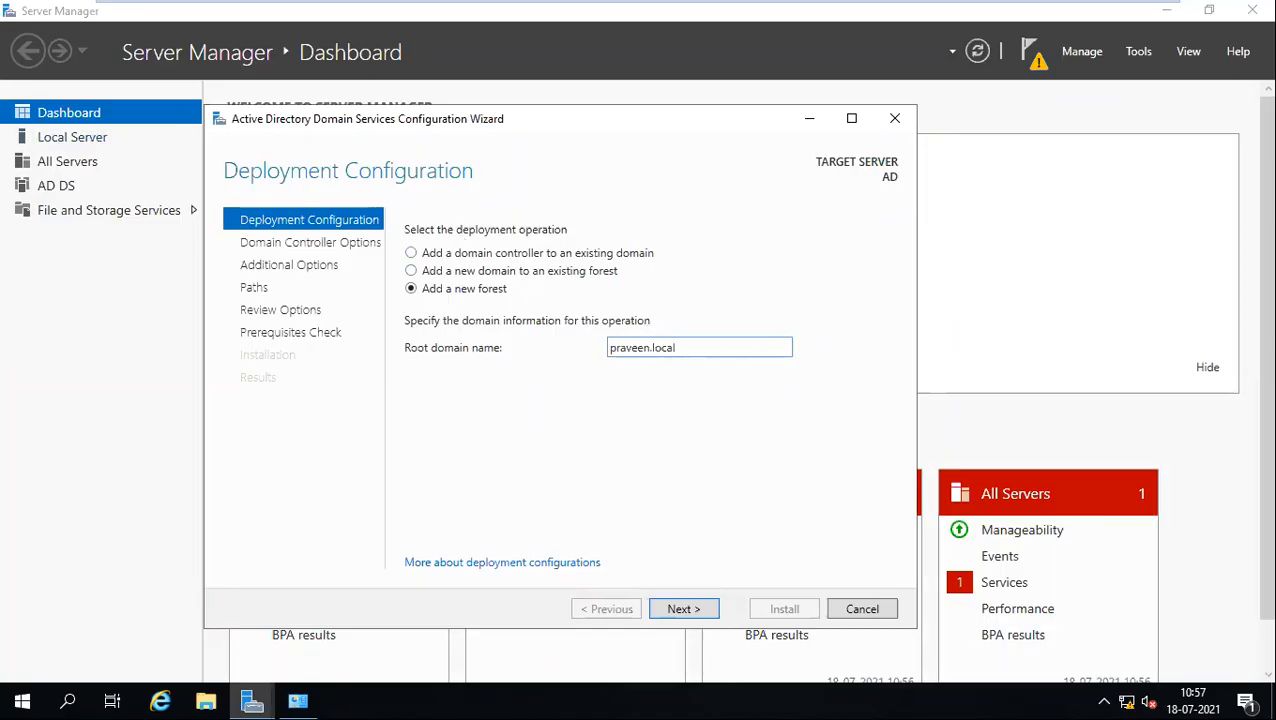
pyautogui.moveTo(676, 347); pyautogui.dragTo(607, 350)
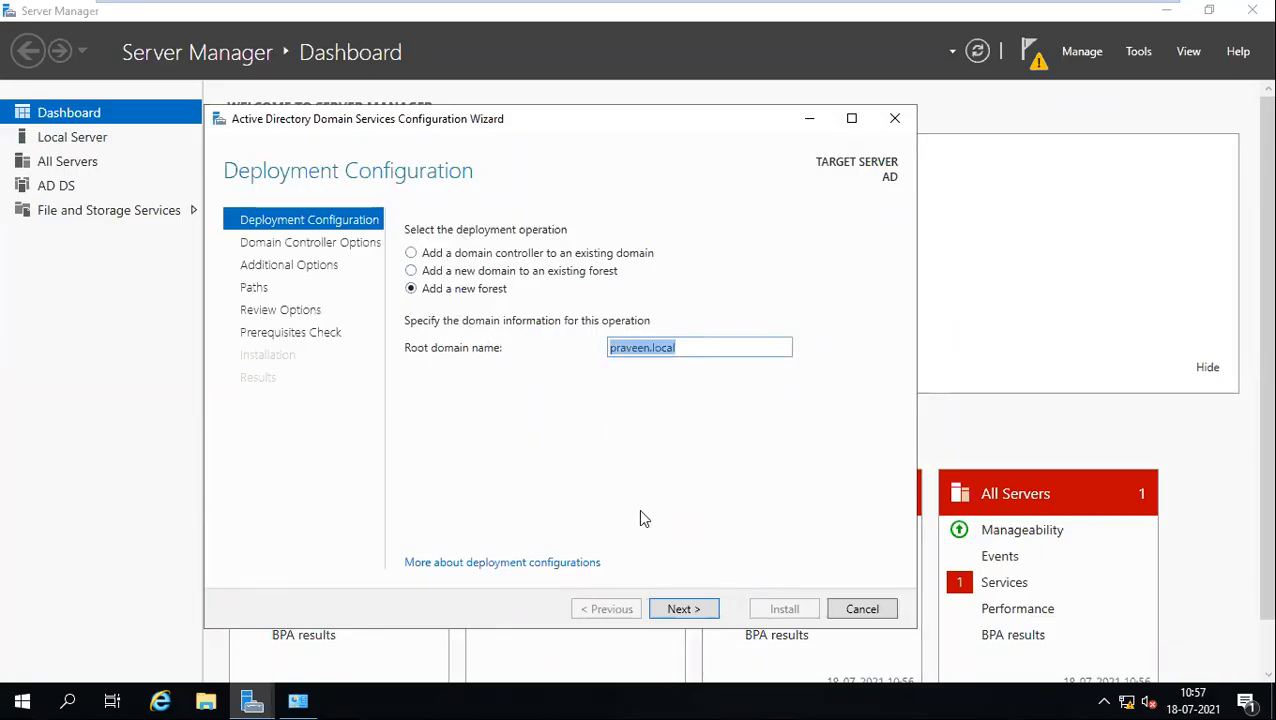
pyautogui.click(690, 609)
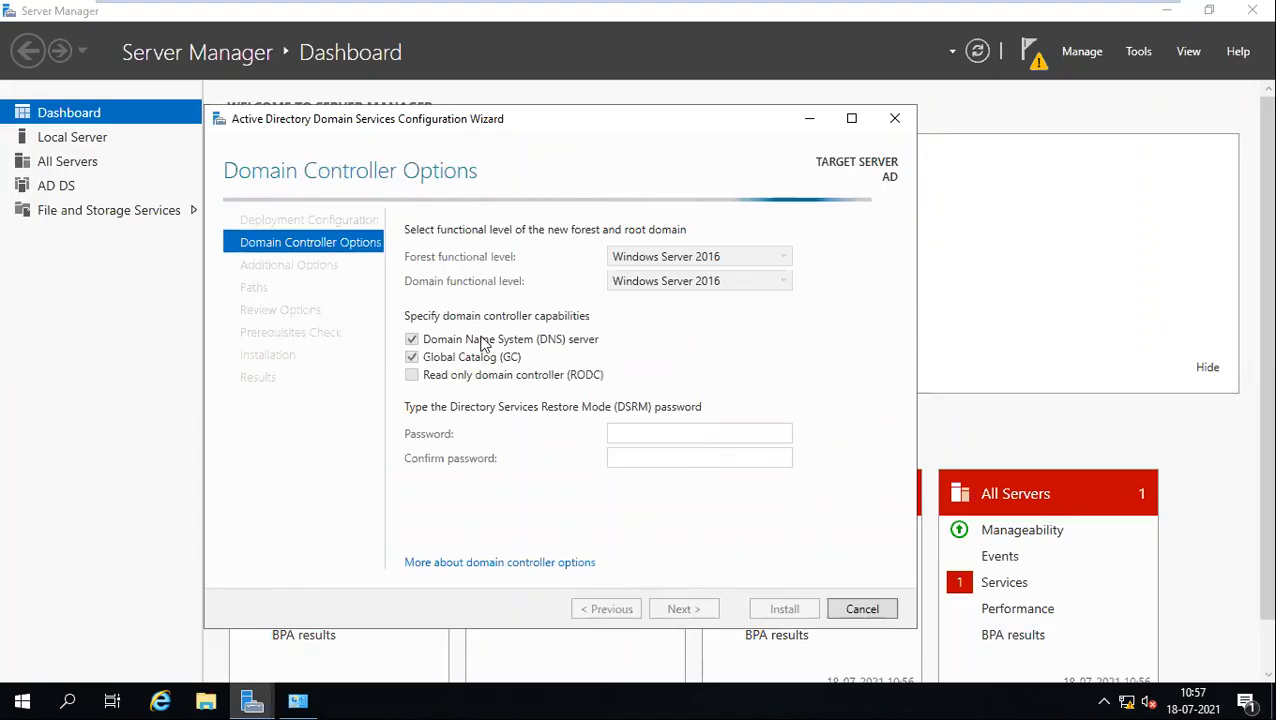
# Step: Keep DNS server checked and enter the DSRM password in both Password and Confirm fields
pyautogui.click(413, 341)
pyautogui.click(413, 341)
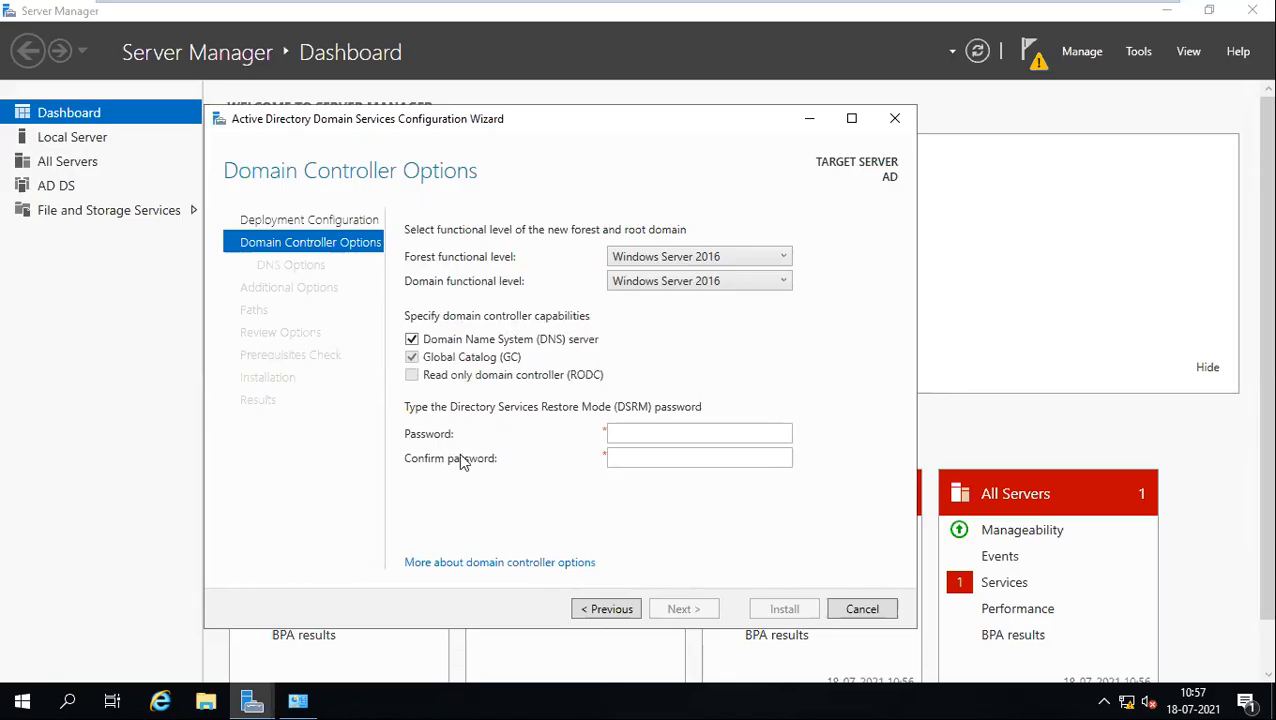
pyautogui.click(699, 433)
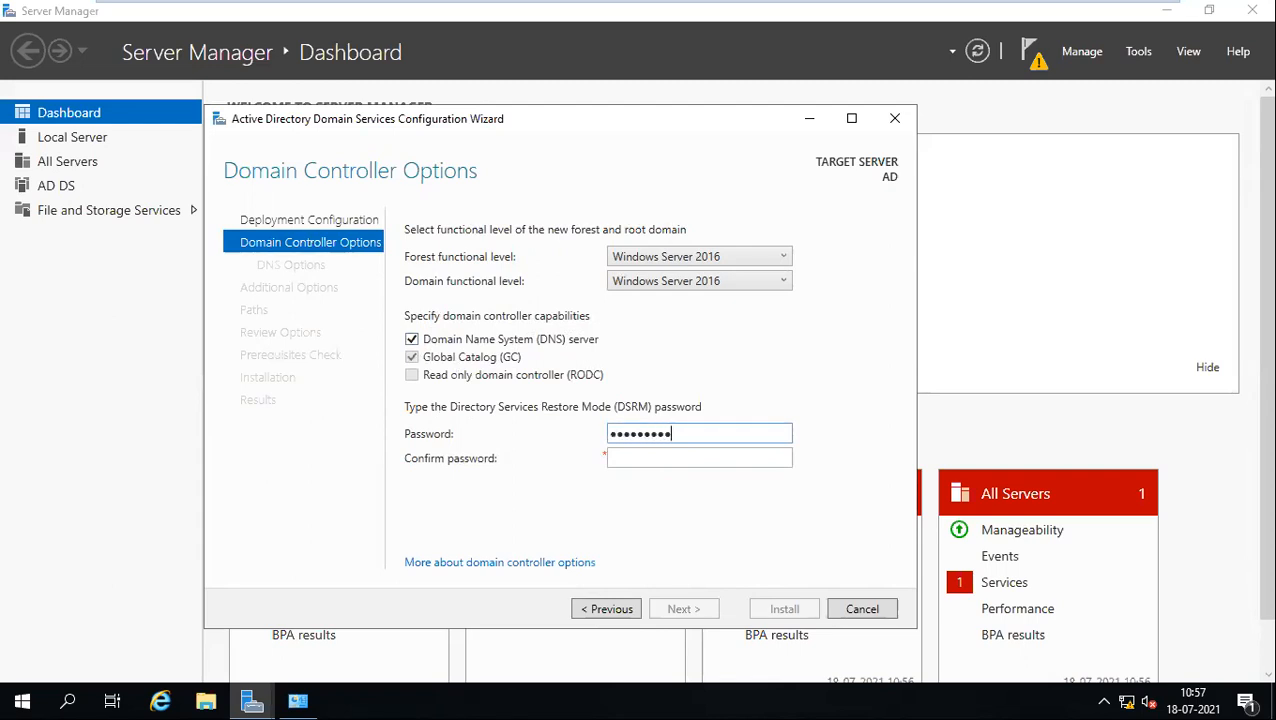
pyautogui.press('Tab')
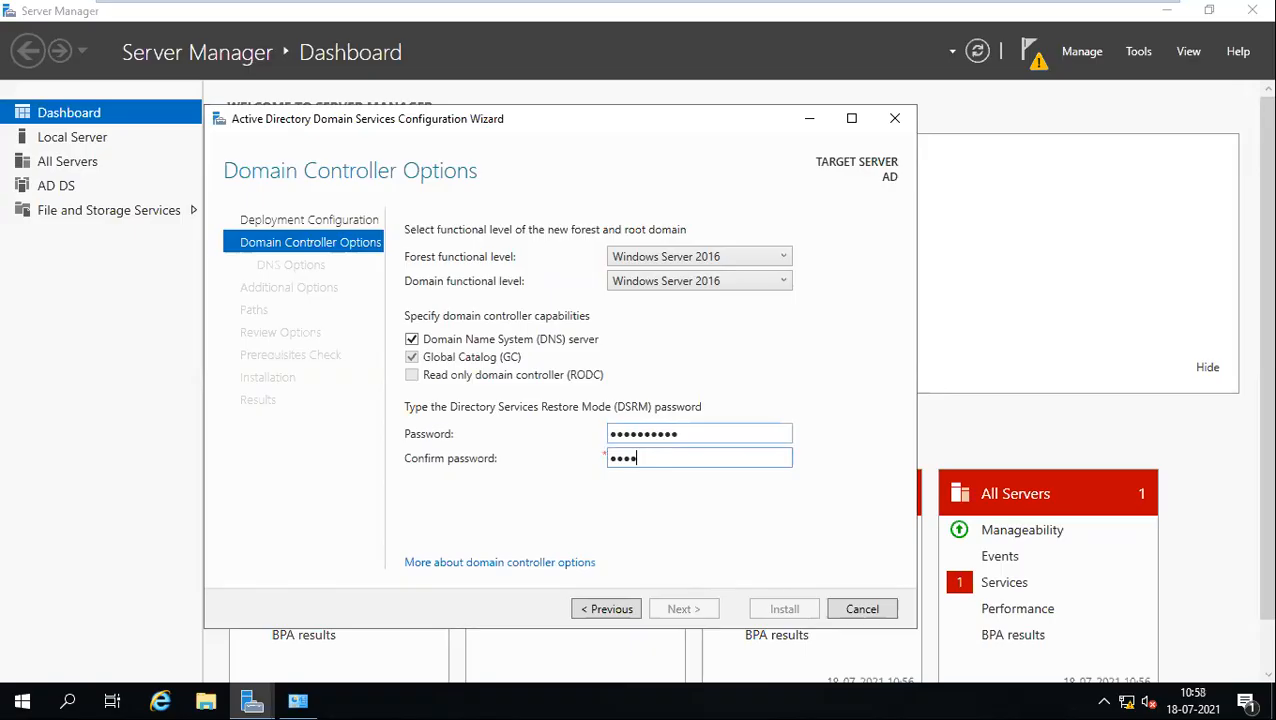
pyautogui.write('Password@1')
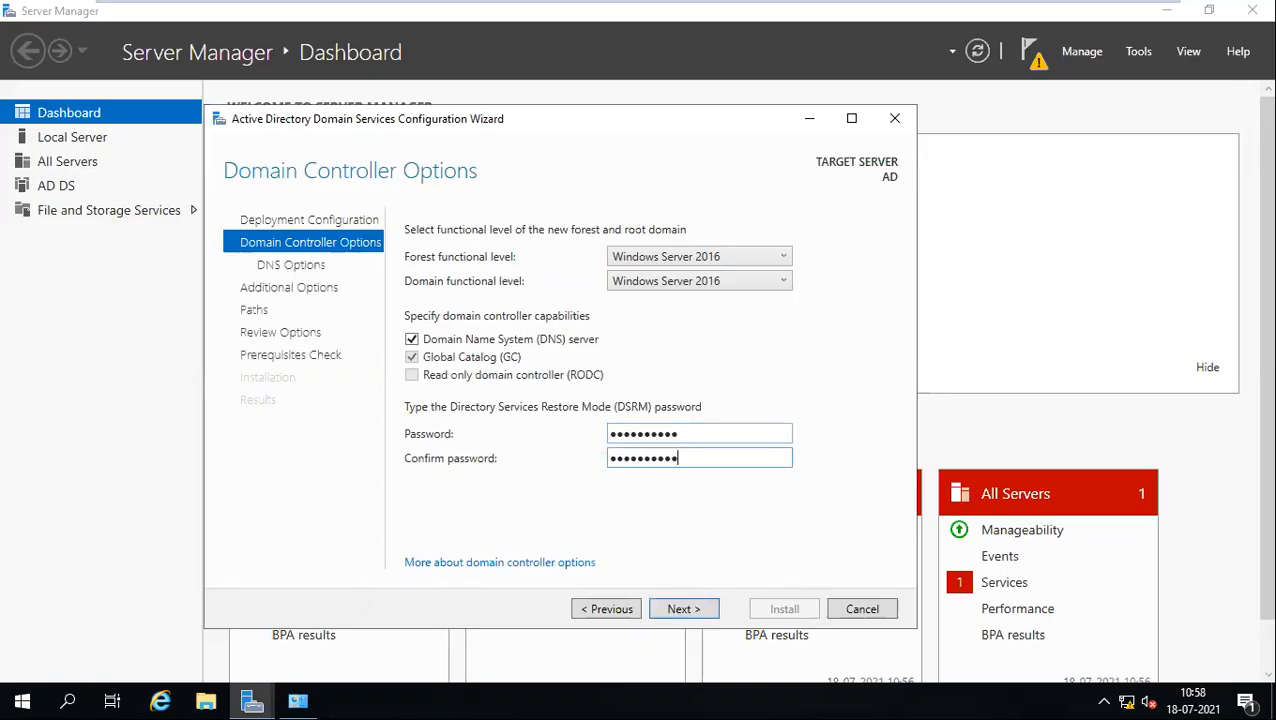
pyautogui.moveTo(677, 435); pyautogui.dragTo(600, 433)
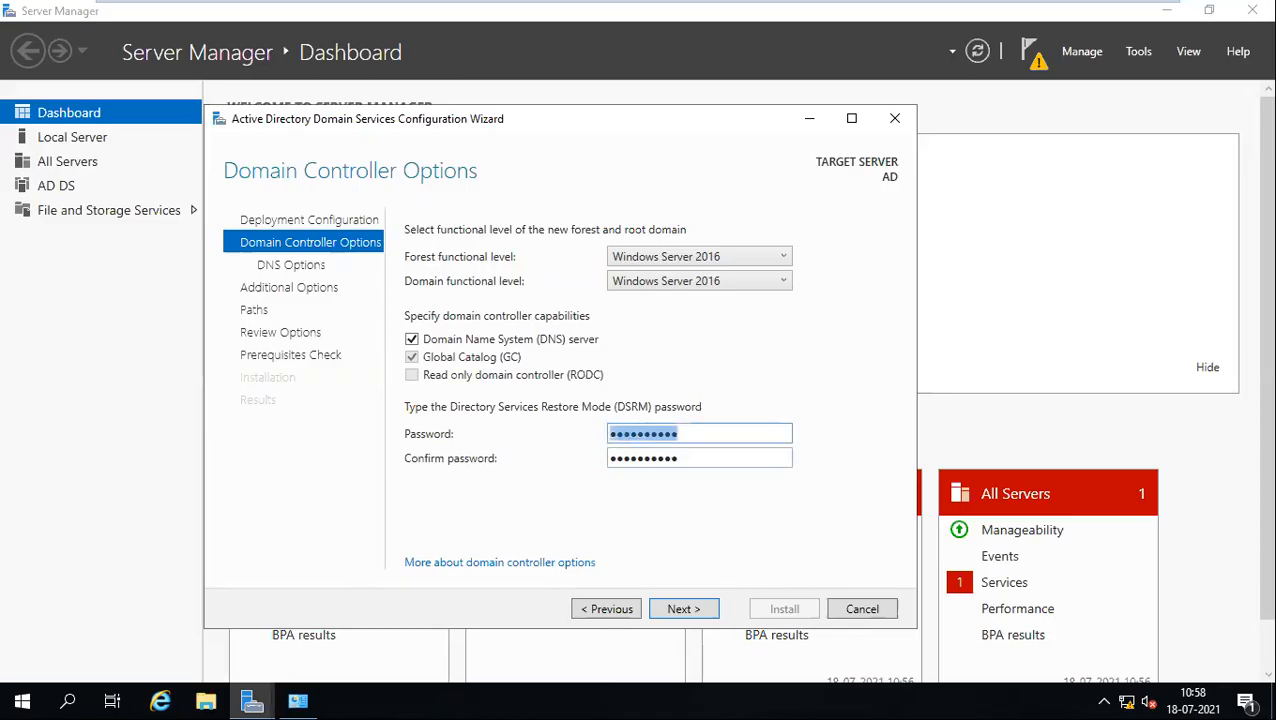
pyautogui.press('Tab')
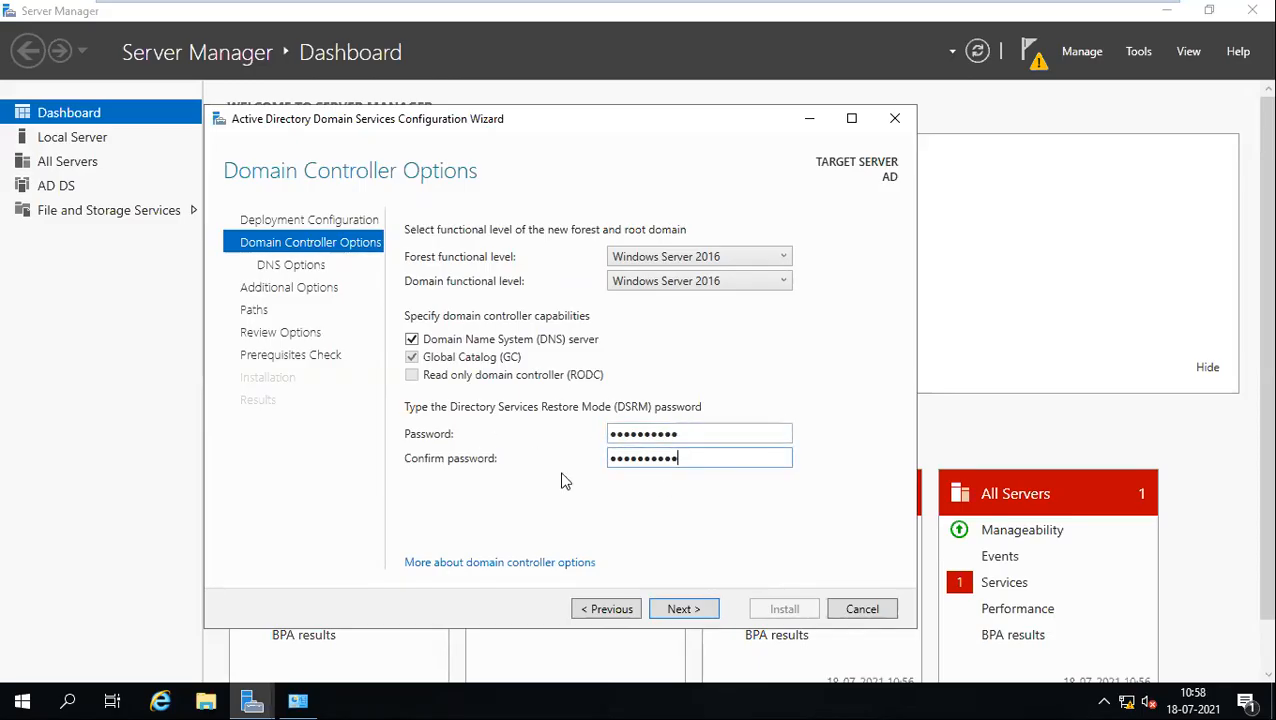
# Step: Accept default DNS options and NetBIOS name, then check the C:\Windows\NTDS and SYSVOL paths
pyautogui.click(689, 612)
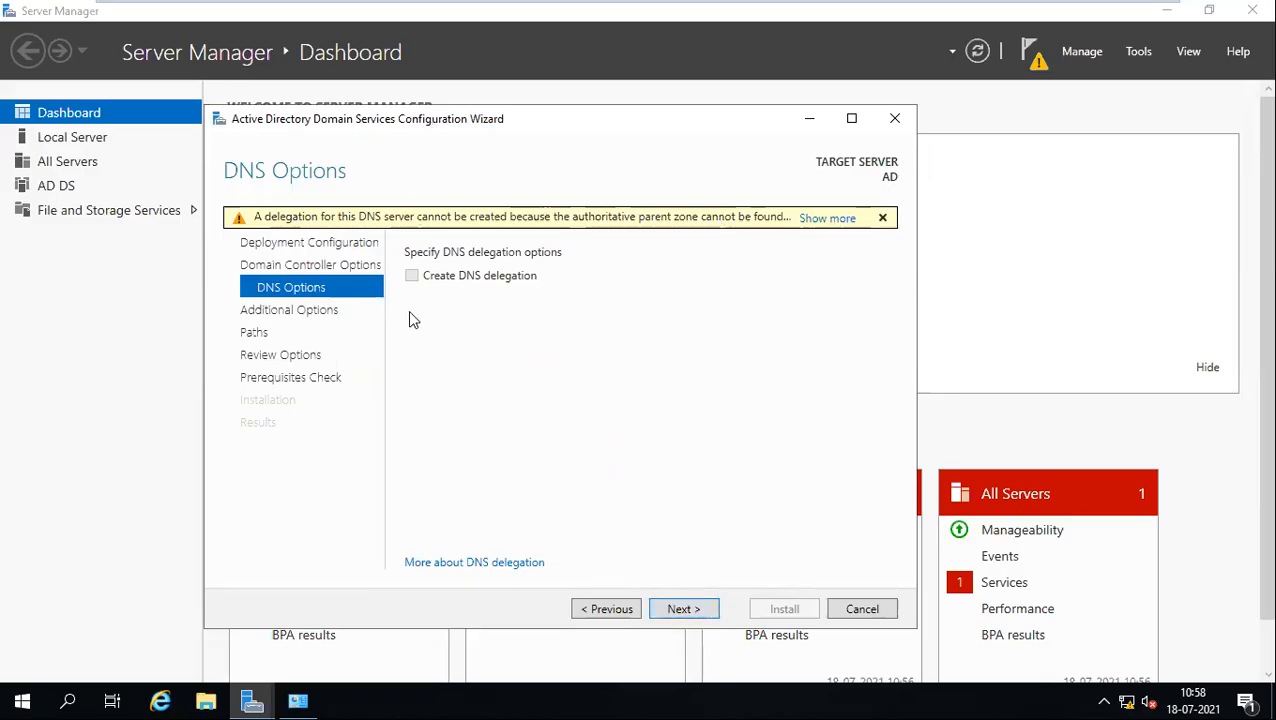
pyautogui.click(688, 609)
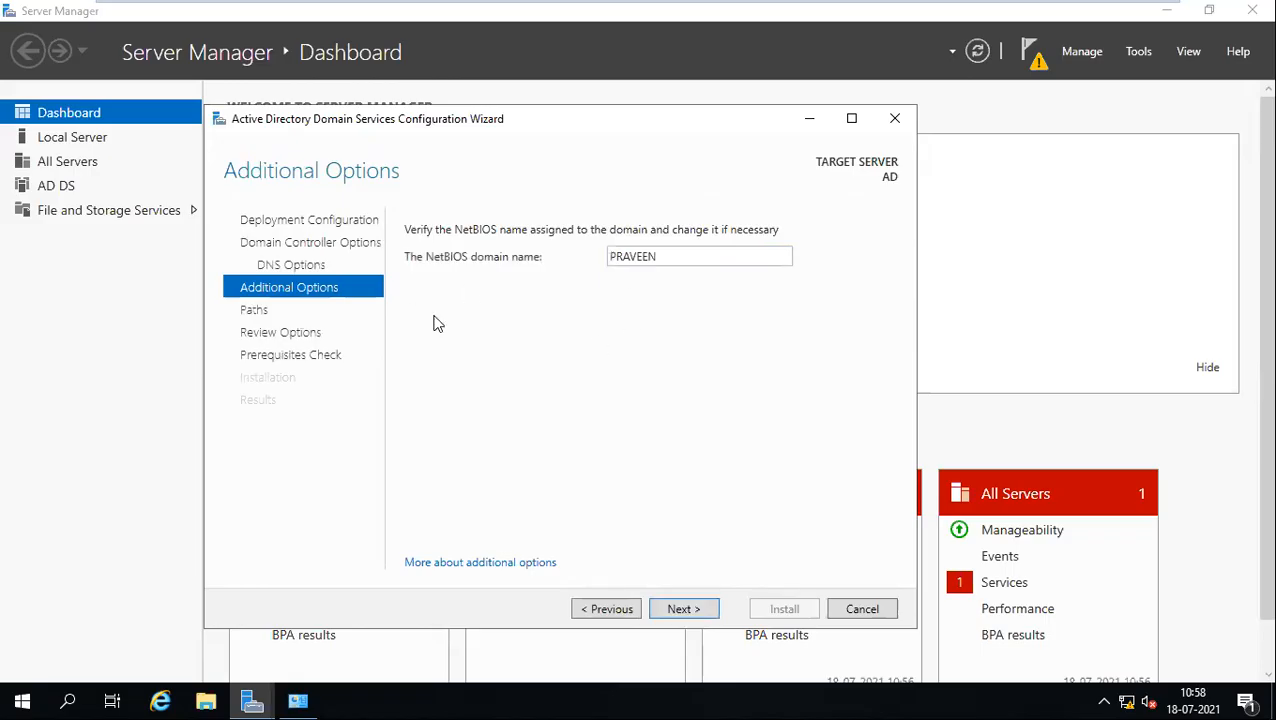
pyautogui.click(682, 609)
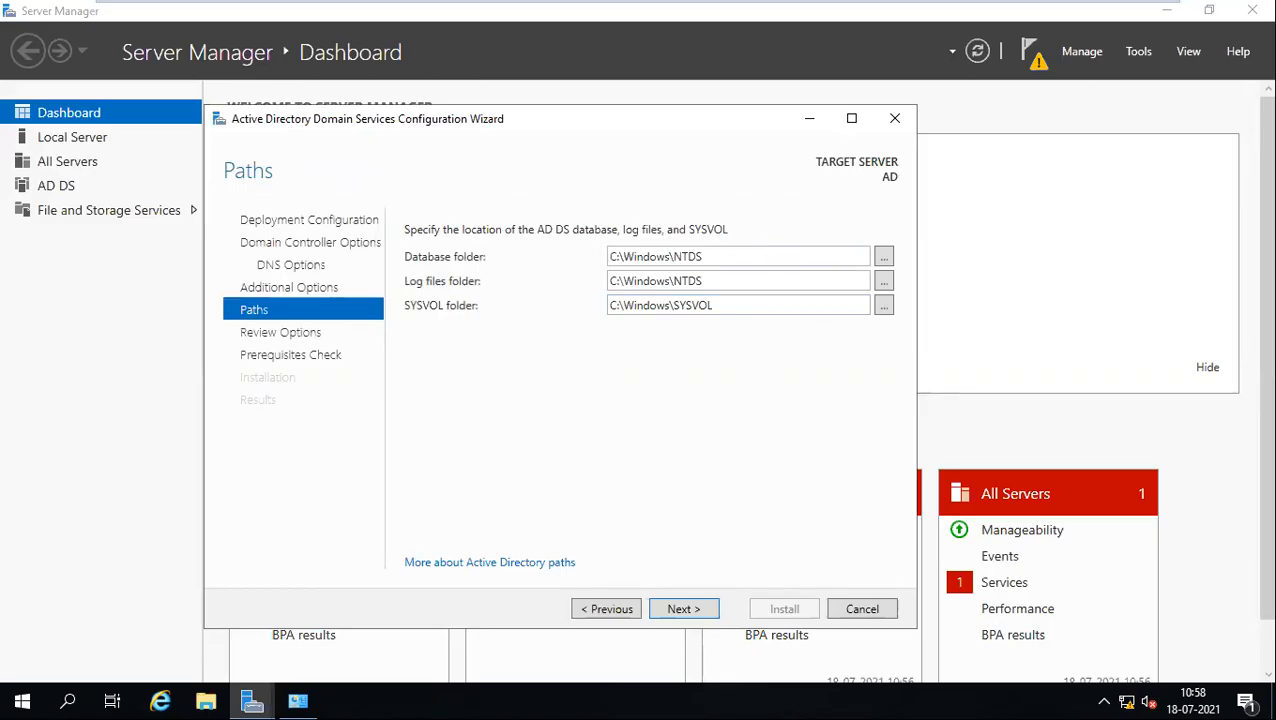
pyautogui.moveTo(706, 257); pyautogui.dragTo(556, 257)
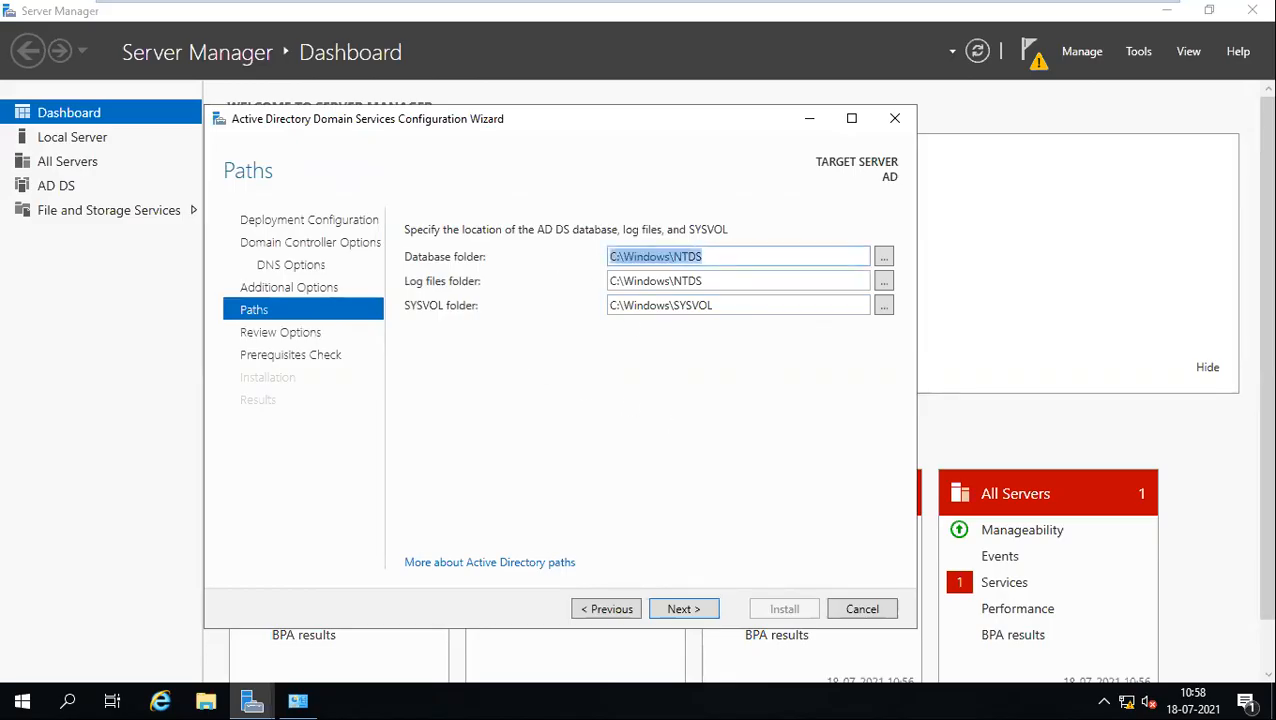
pyautogui.moveTo(706, 281); pyautogui.dragTo(604, 284)
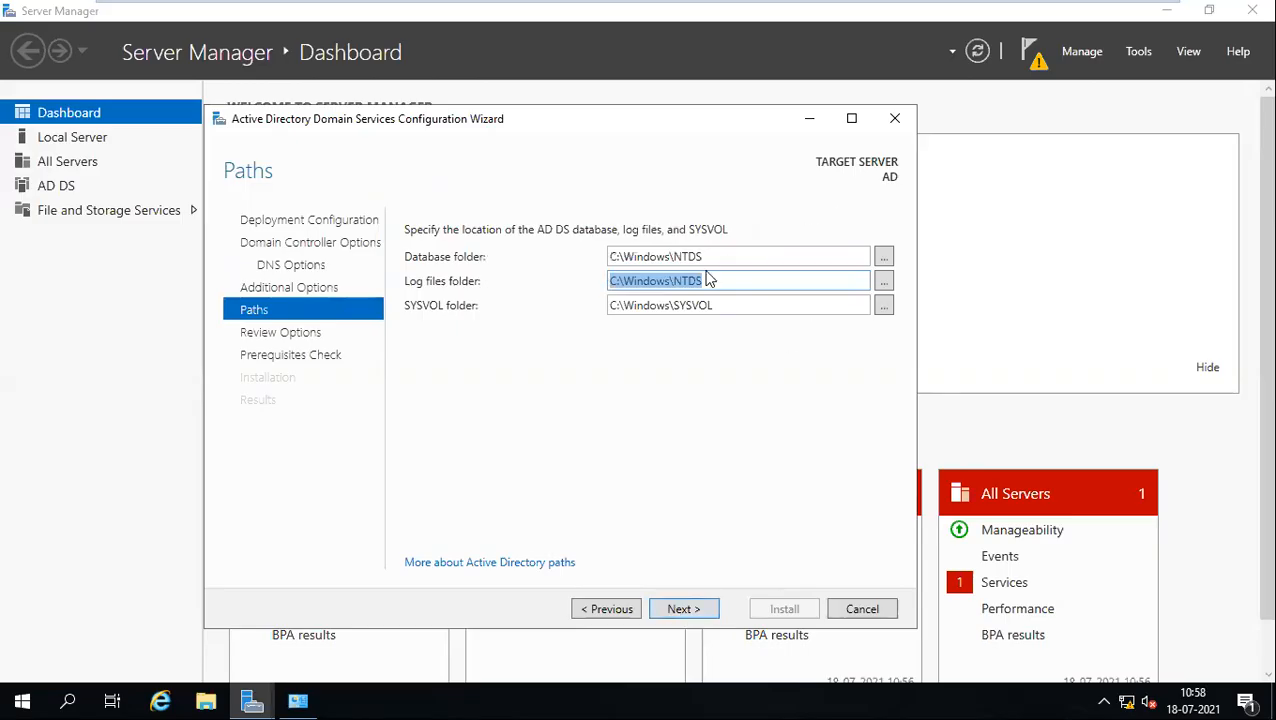
pyautogui.click(703, 281)
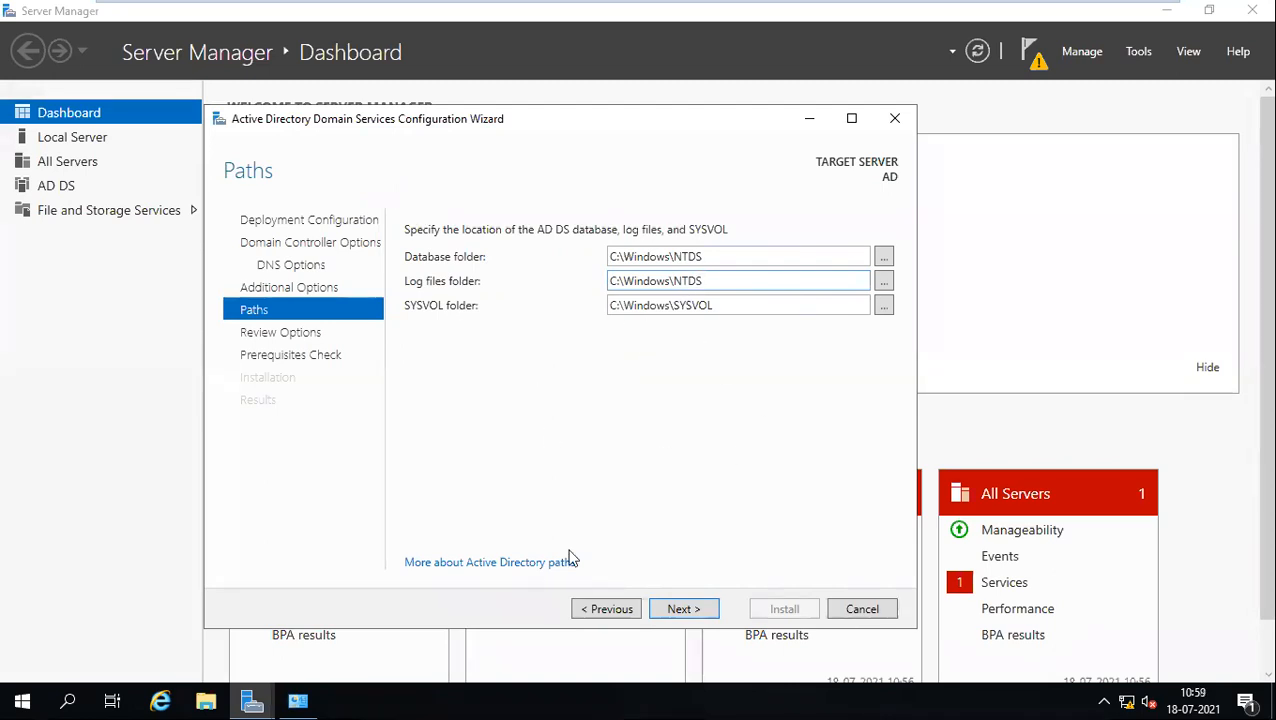
# Step: Review the chosen options, run the prerequisites check, and bring up File Explorer
pyautogui.click(696, 611)
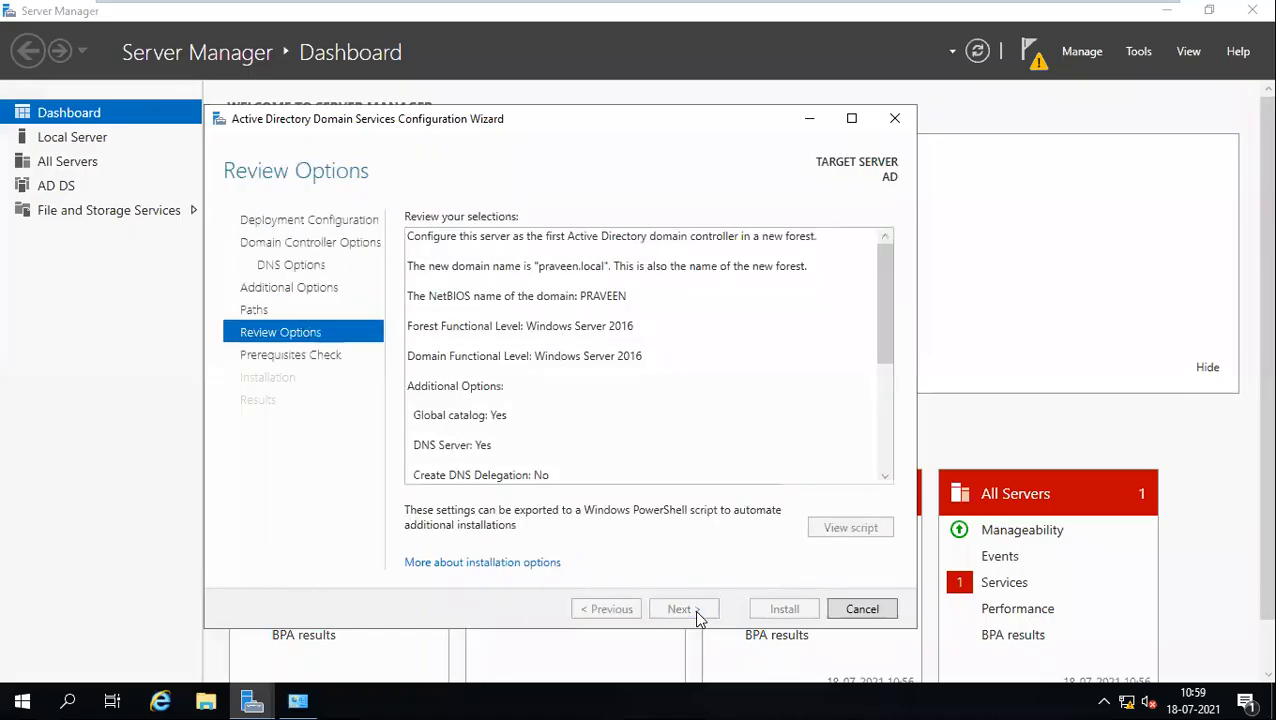
pyautogui.scroll(-2, 732, 277)
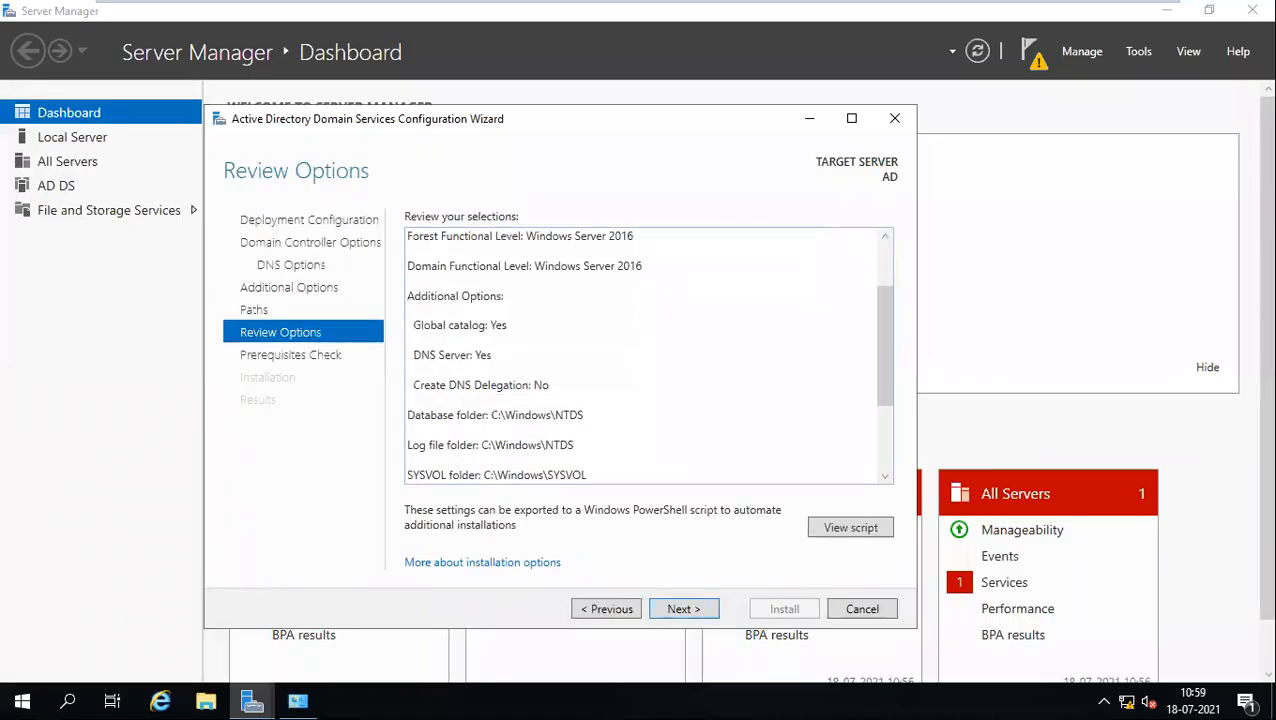
pyautogui.scroll(1, 732, 277)
pyautogui.scroll(2, 645, 355)
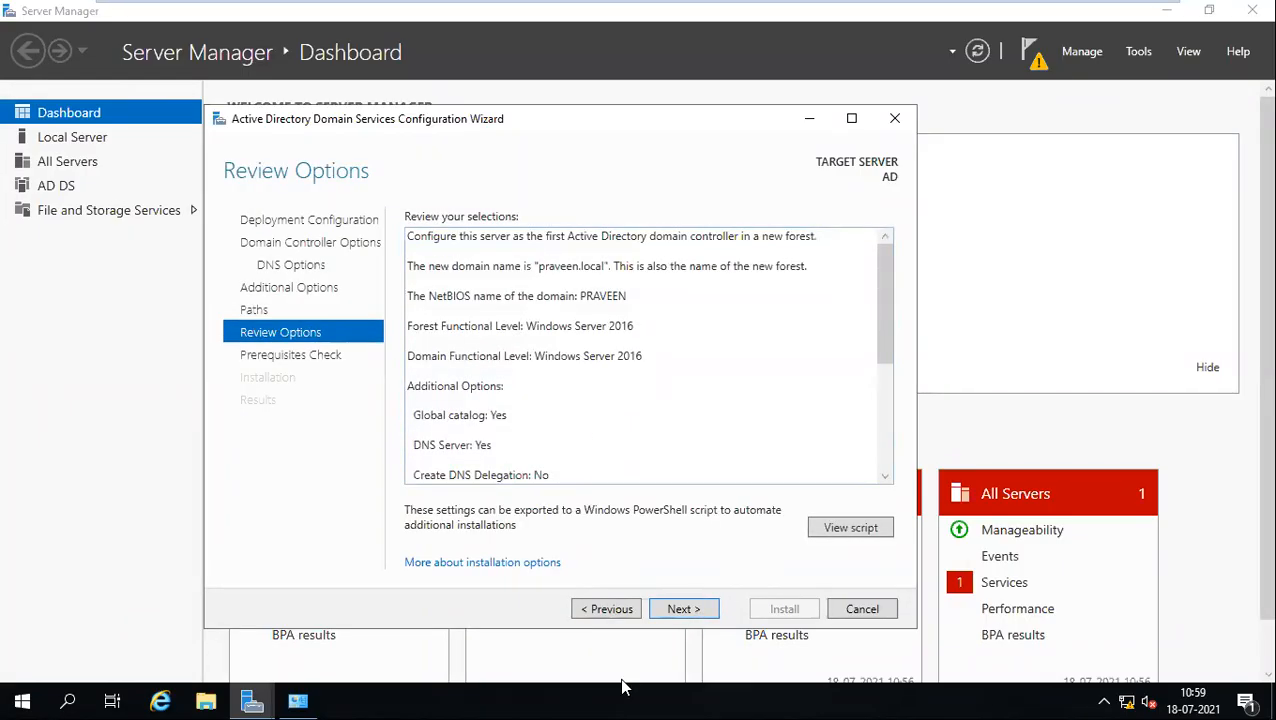
pyautogui.click(680, 609)
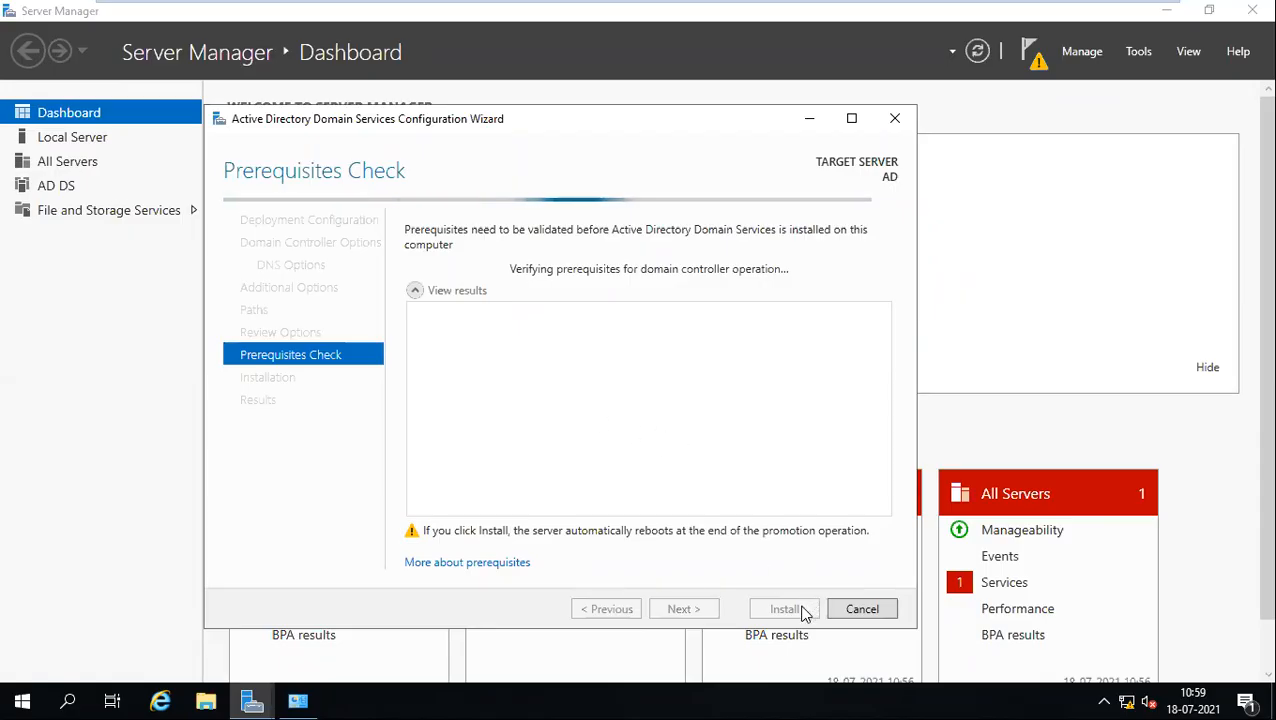
pyautogui.click(205, 701)
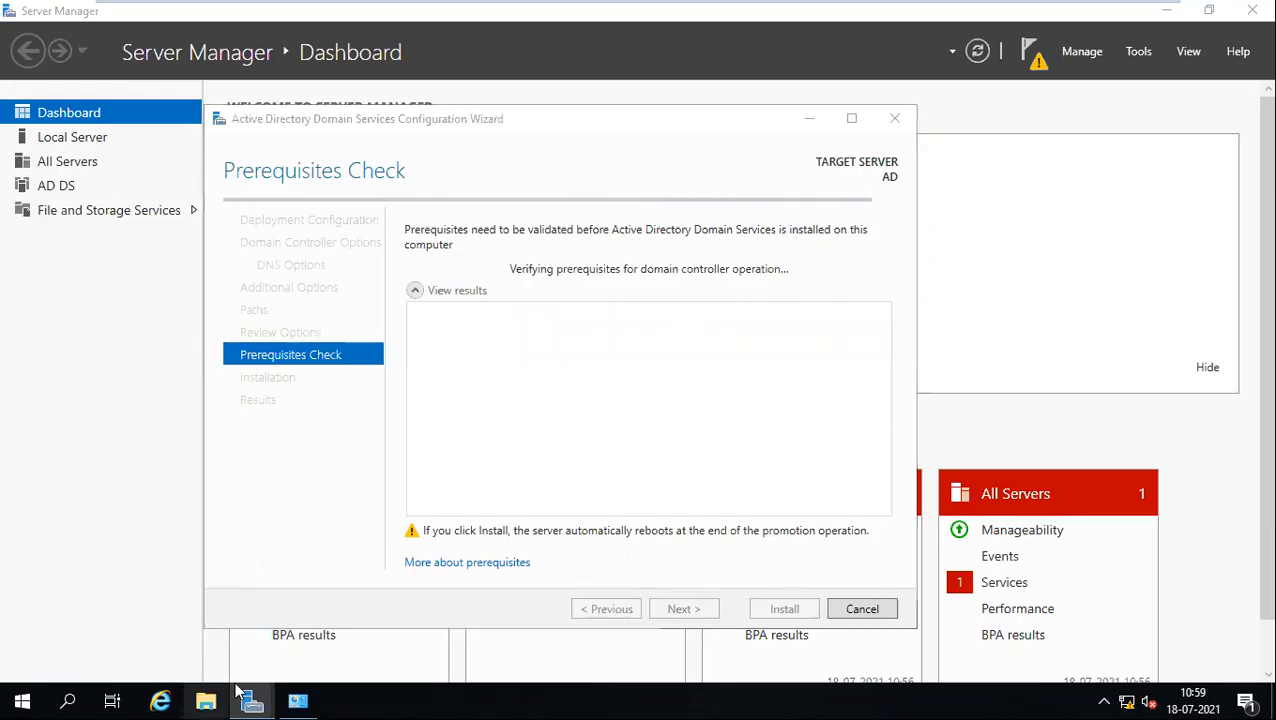
# Step: View This PC's system properties (computer AD in WORKGROUP), then close File Explorer
pyautogui.rightClick(178, 301)
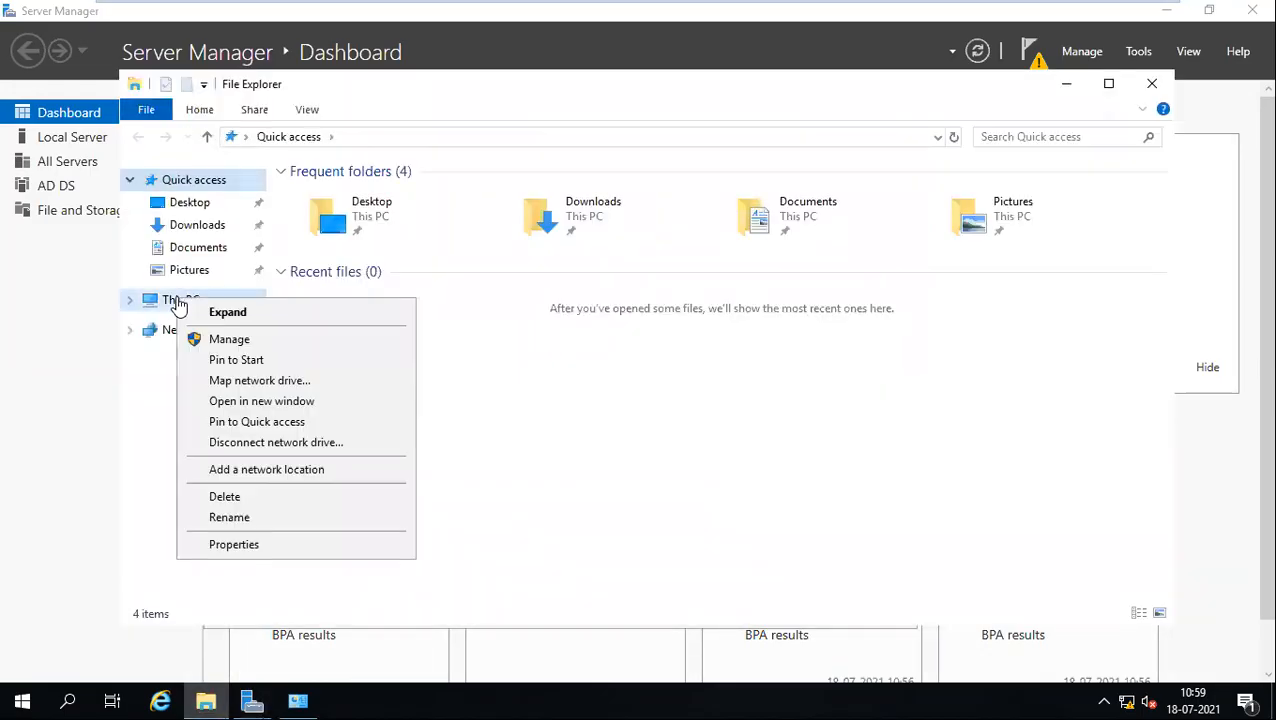
pyautogui.click(239, 545)
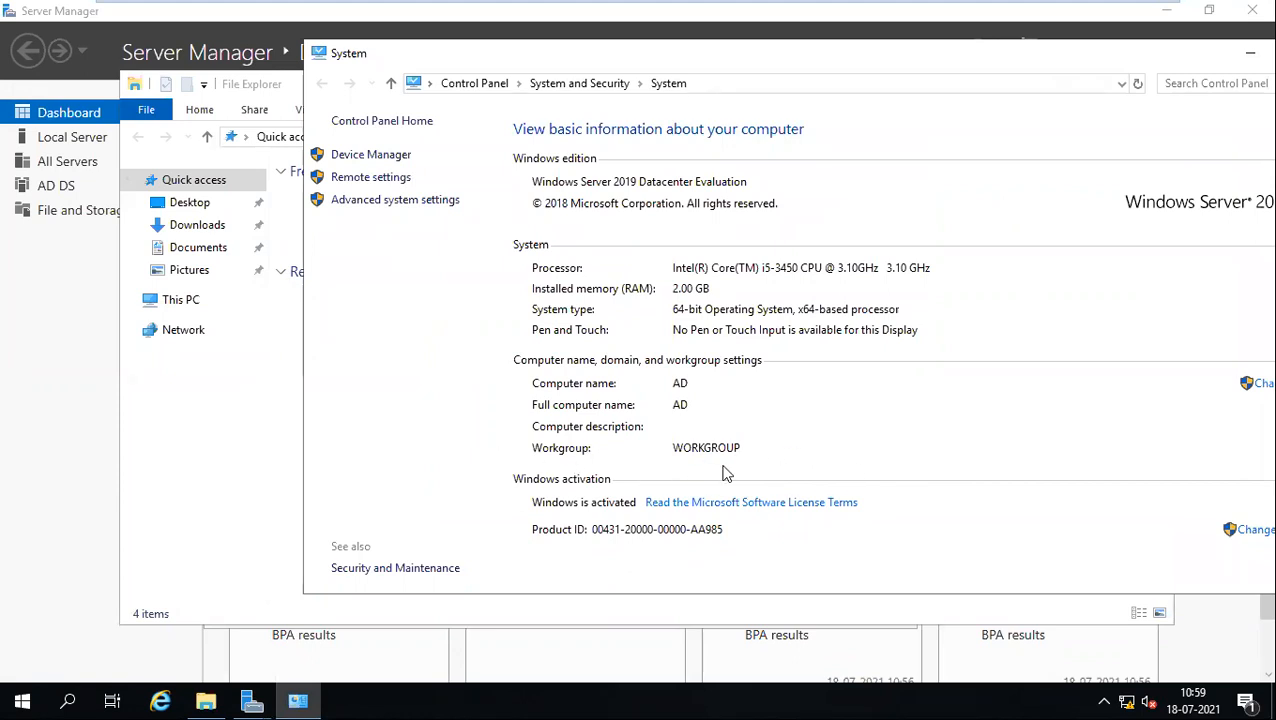
pyautogui.click(1250, 52)
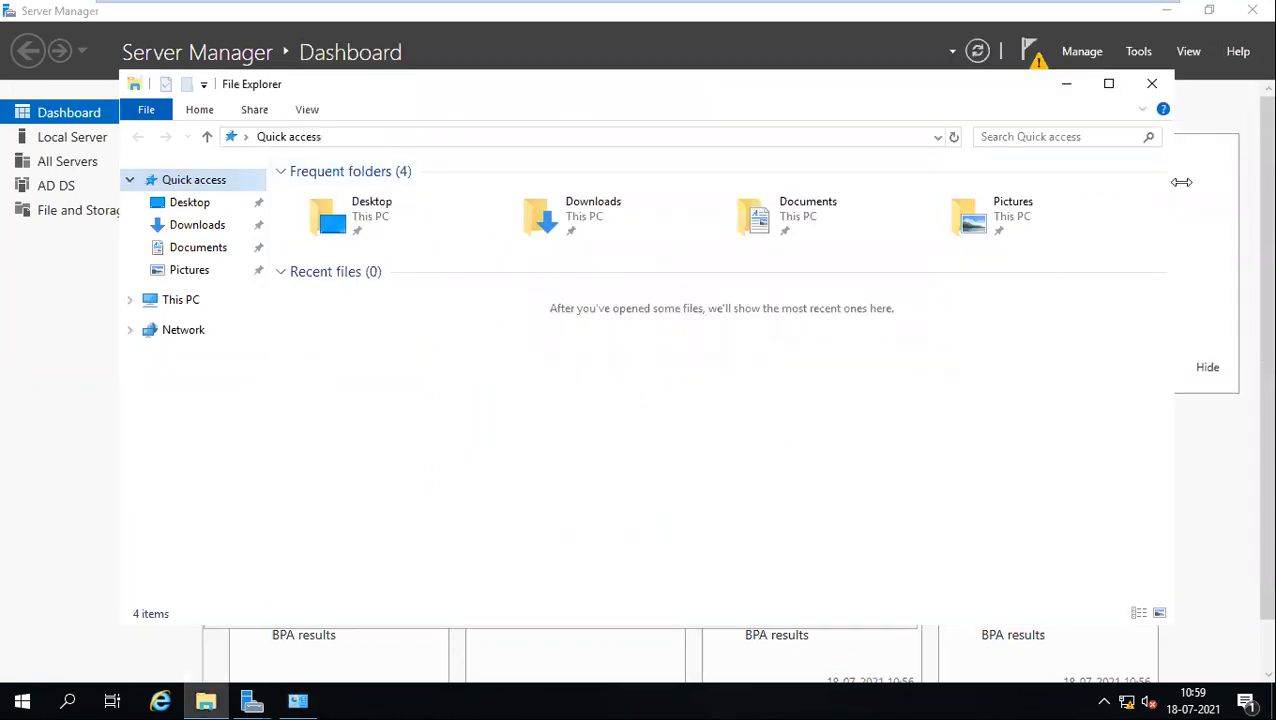
pyautogui.click(1152, 84)
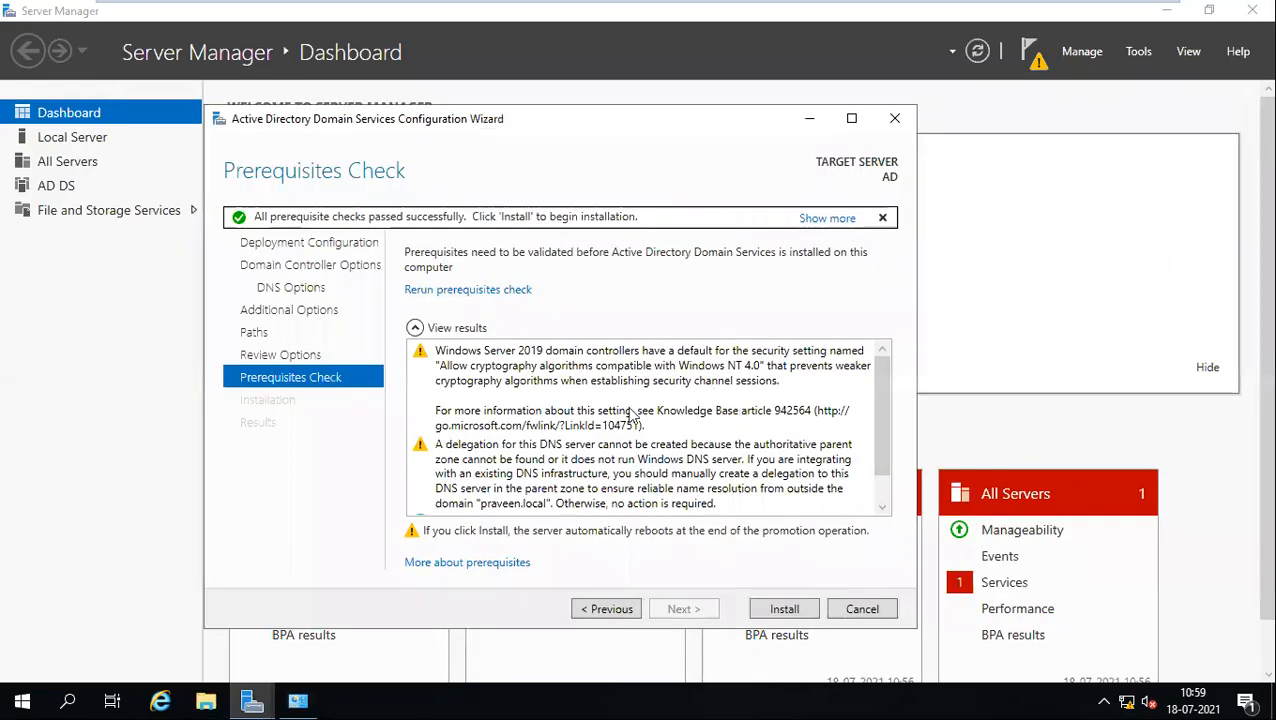
pyautogui.scroll(-1, 881, 421)
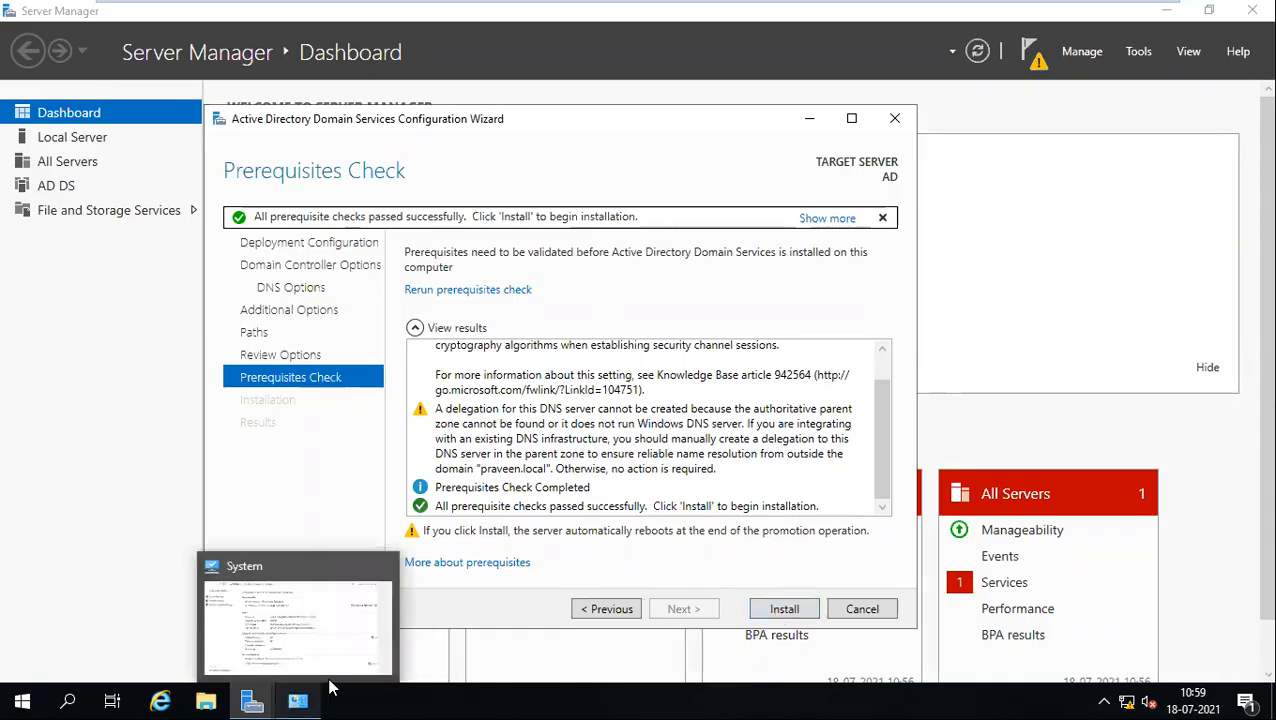
pyautogui.press('super+r')
pyautogui.write('nc')
pyautogui.press('Down')
pyautogui.press('Return')
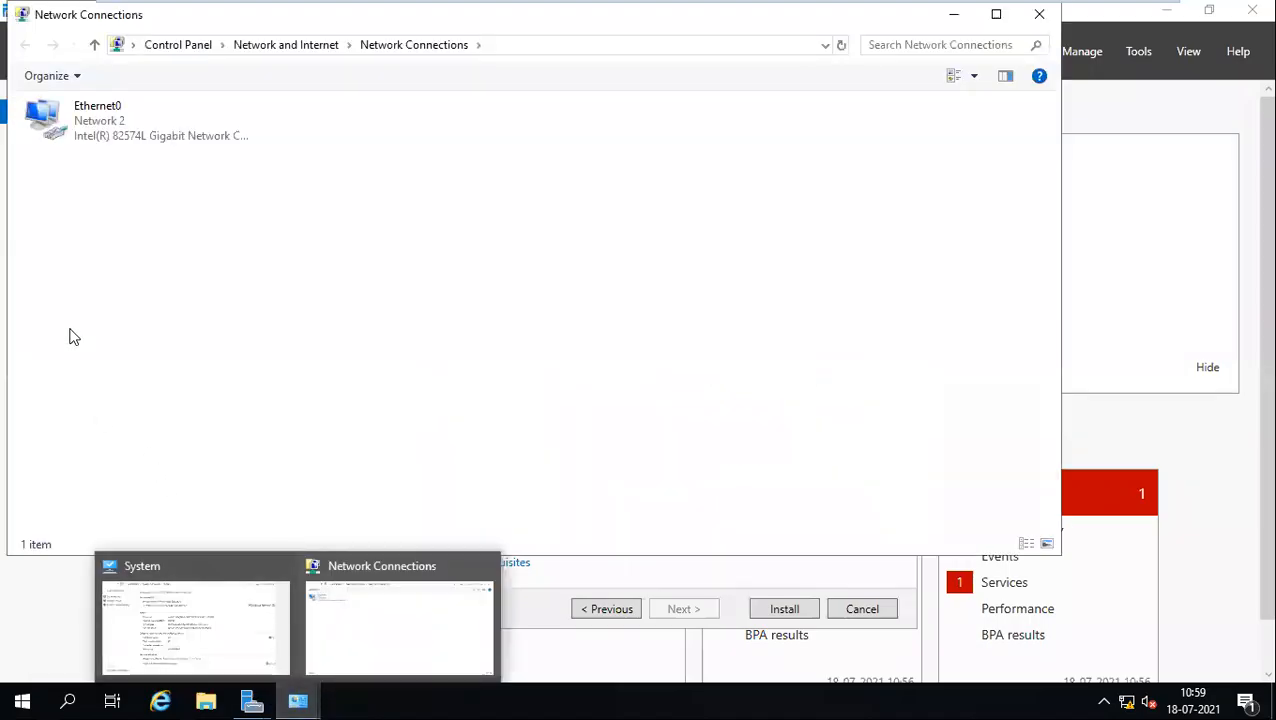
pyautogui.doubleClick(86, 143)
pyautogui.click(526, 503)
pyautogui.doubleClick(575, 376)
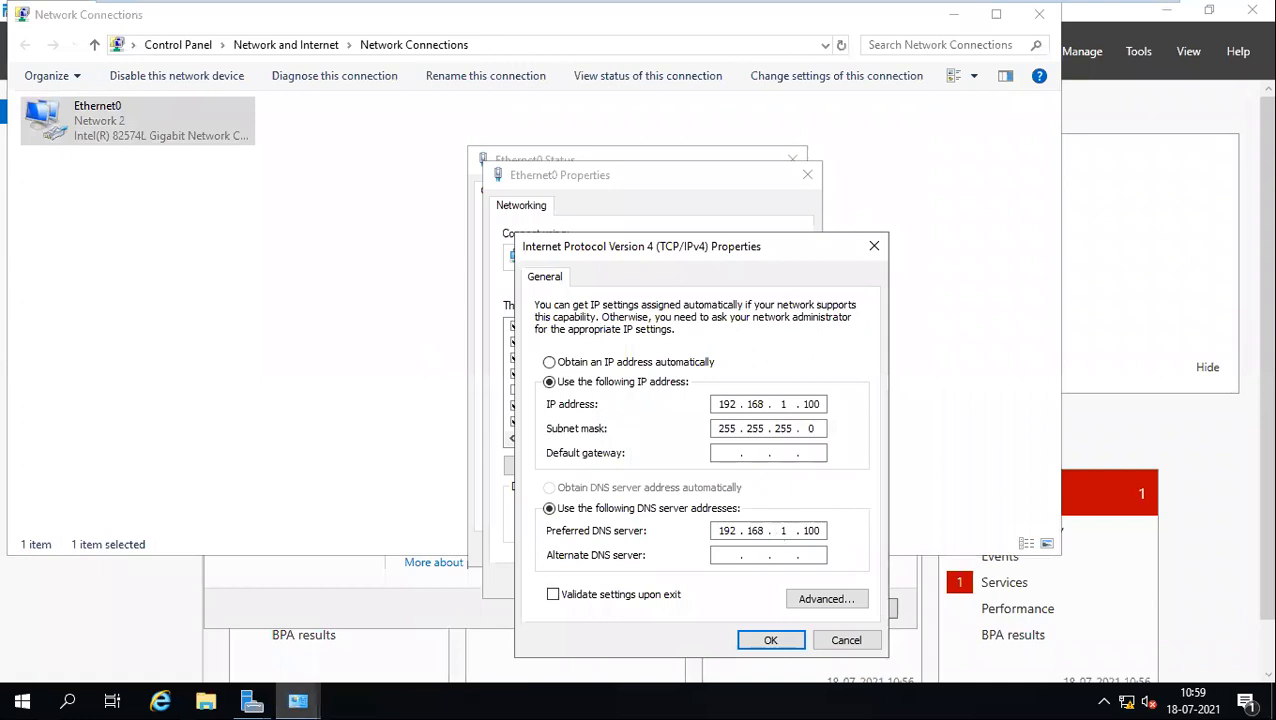
pyautogui.click(833, 643)
pyautogui.click(781, 585)
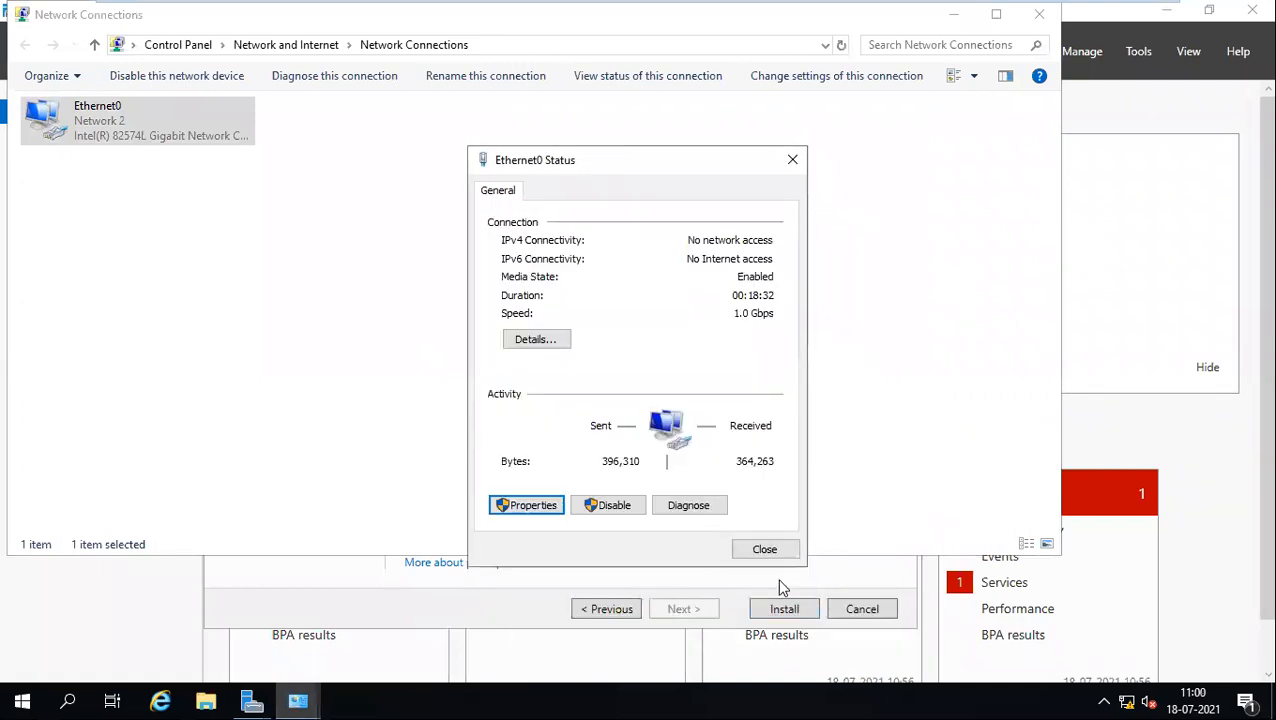
pyautogui.click(764, 549)
pyautogui.moveTo(1048, 23)
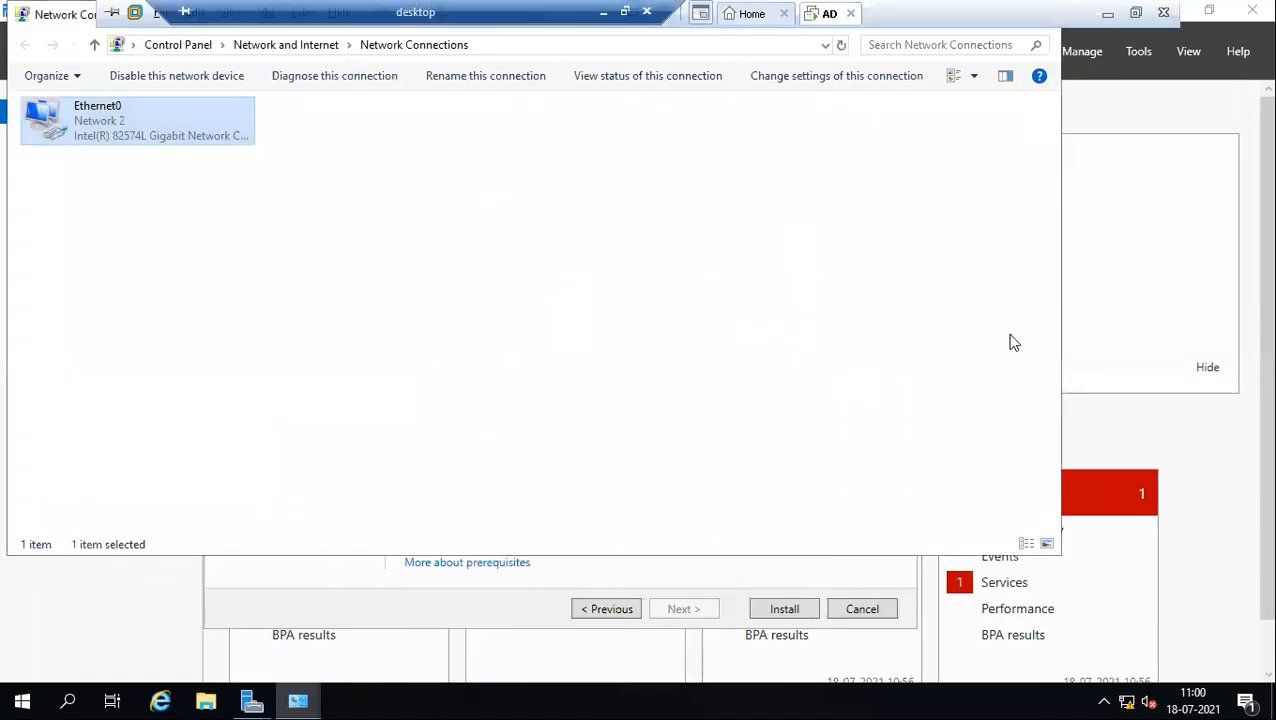
pyautogui.click(960, 238)
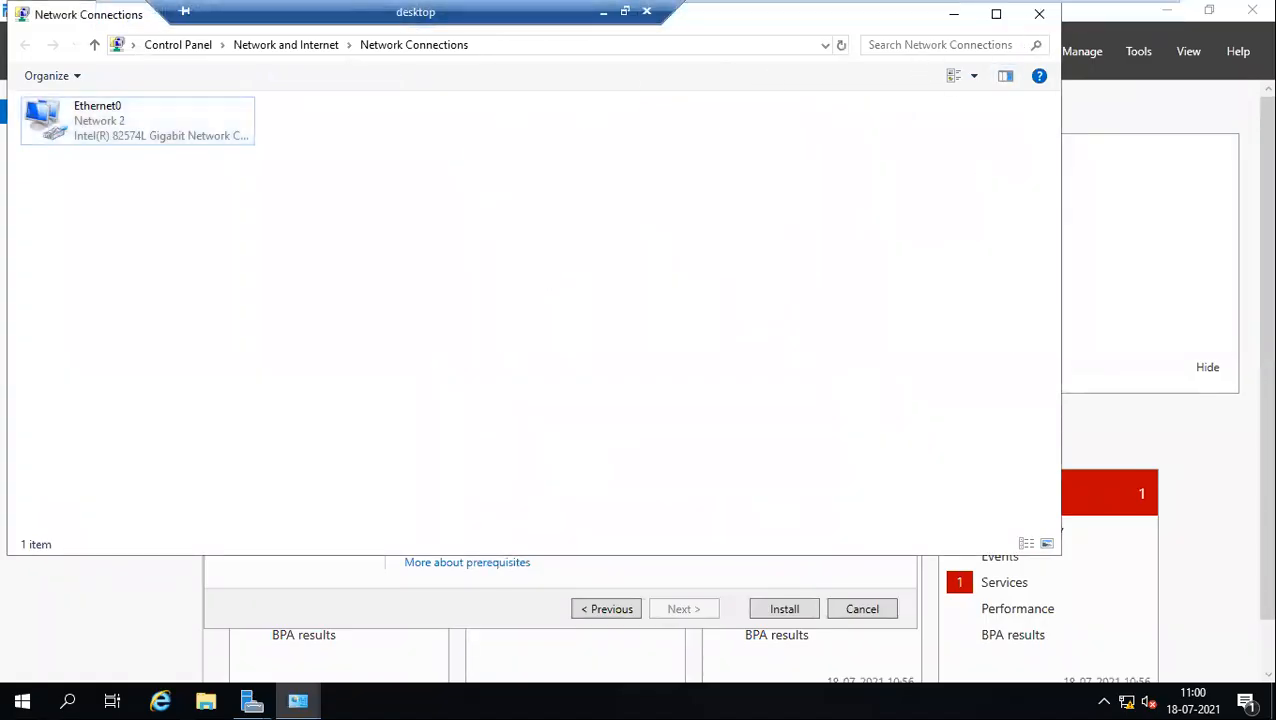
pyautogui.click(1039, 14)
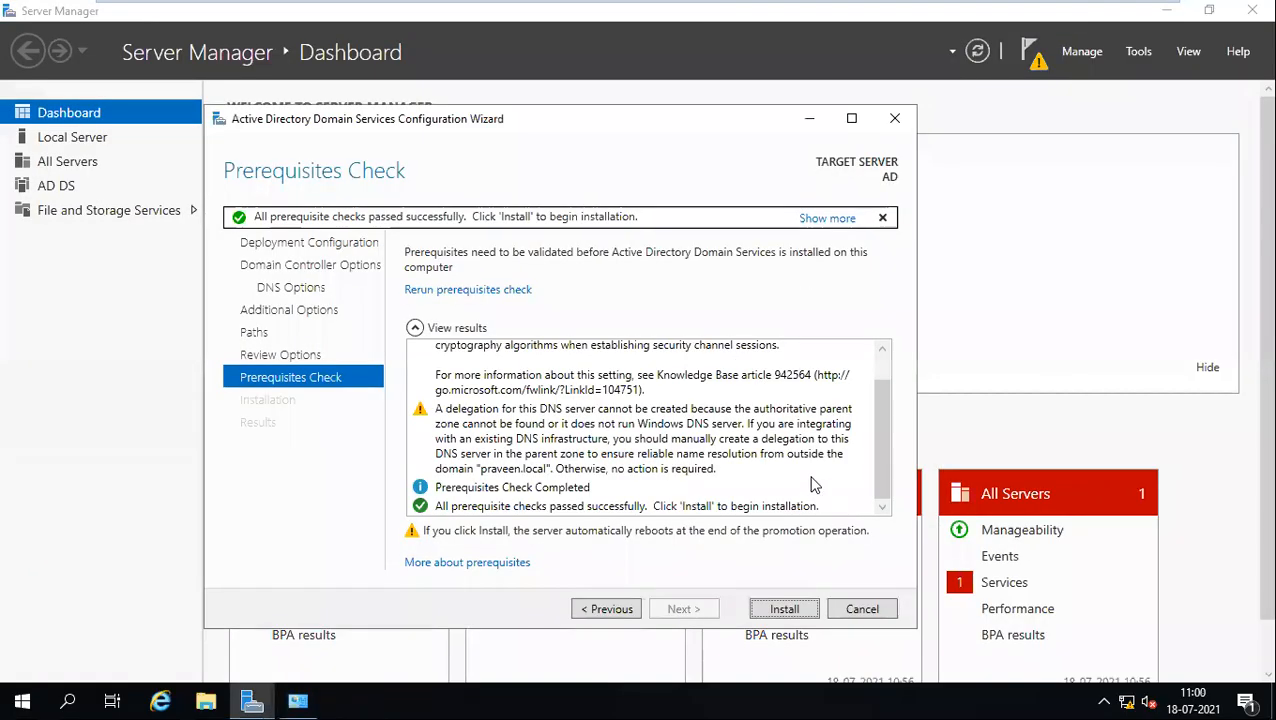
# Step: Click Install in the AD DS Configuration Wizard to begin promoting the server
pyautogui.click(786, 609)
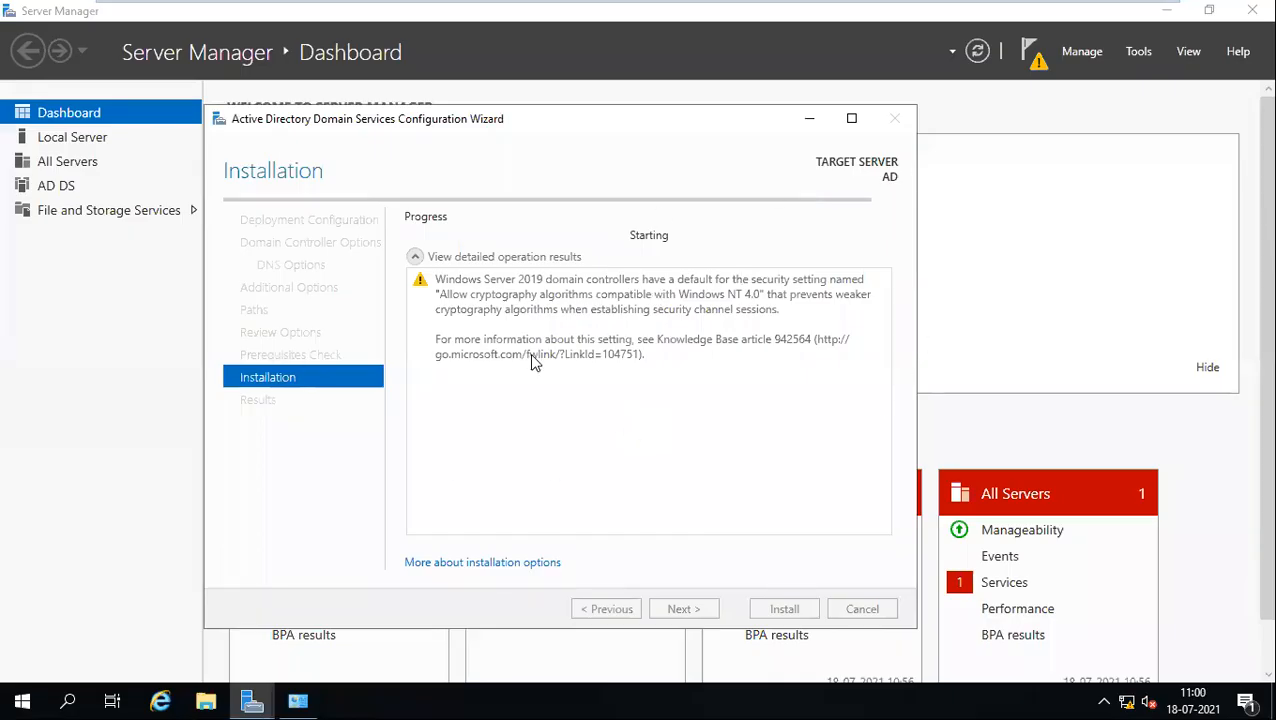
pyautogui.press('super')
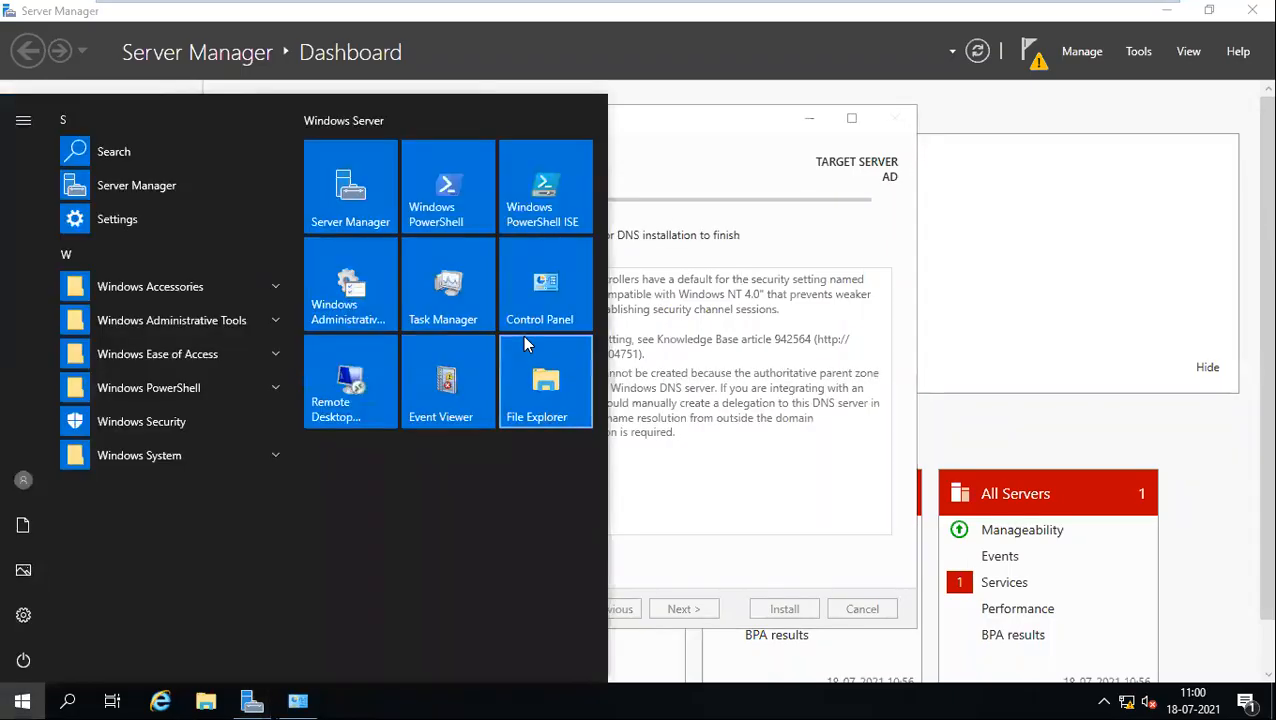
pyautogui.press('super+r')
pyautogui.write('lusrmgr.msc')
pyautogui.press('Return')
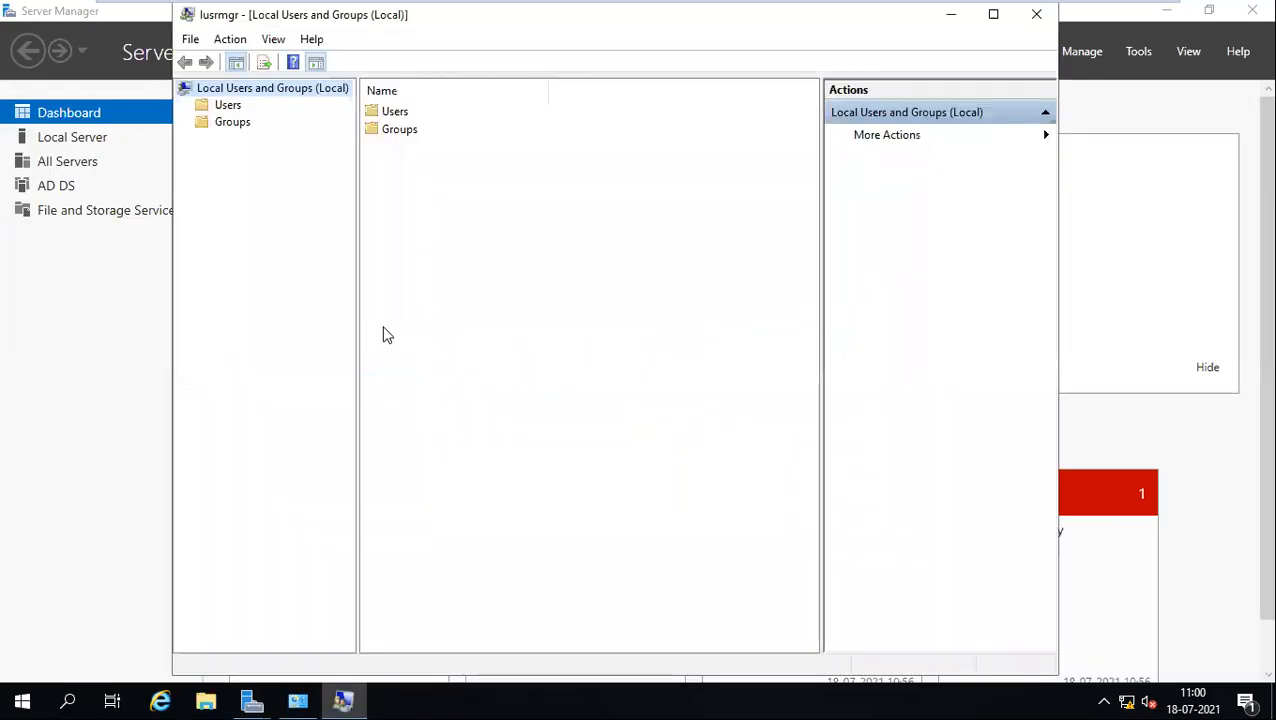
pyautogui.click(249, 128)
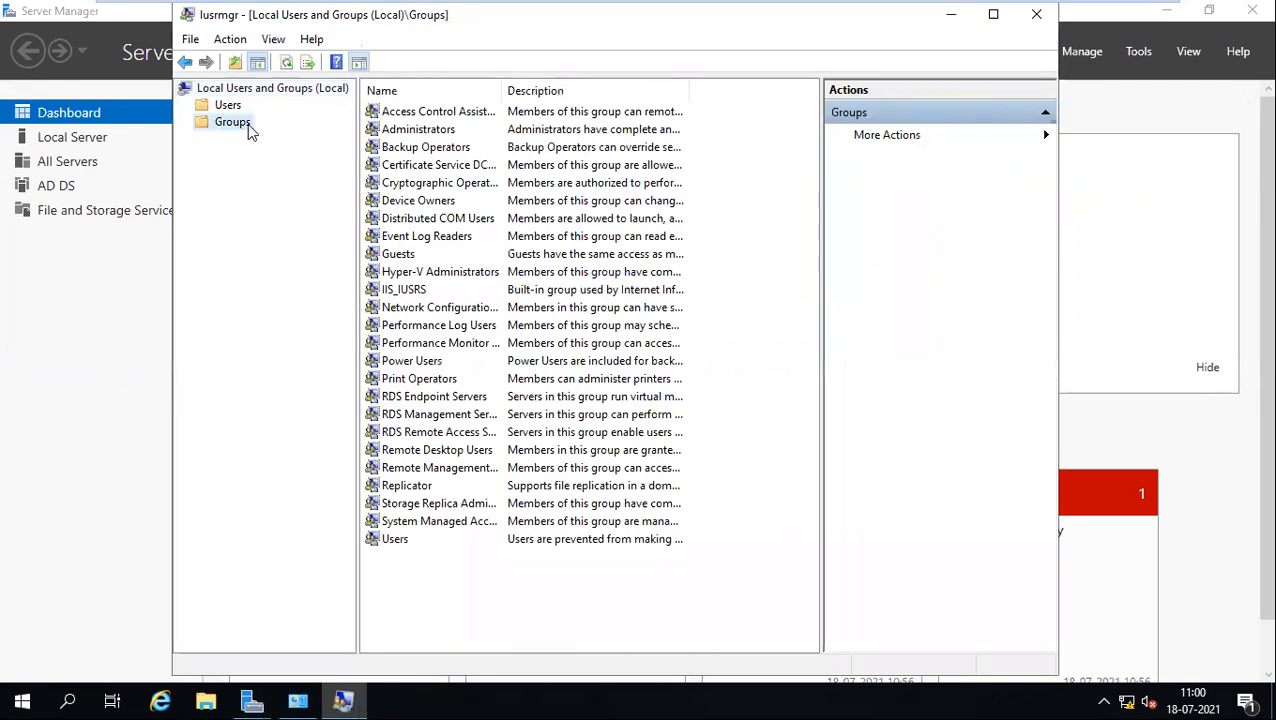
pyautogui.doubleClick(420, 131)
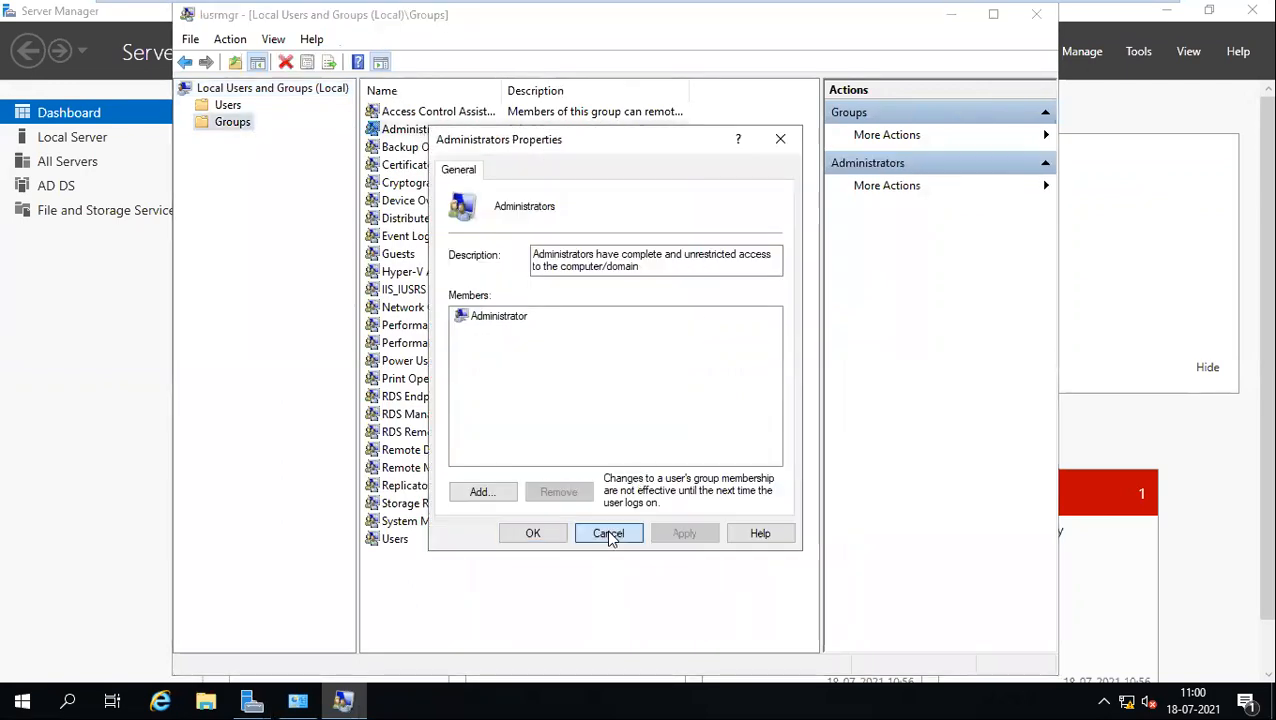
pyautogui.click(608, 533)
pyautogui.click(229, 107)
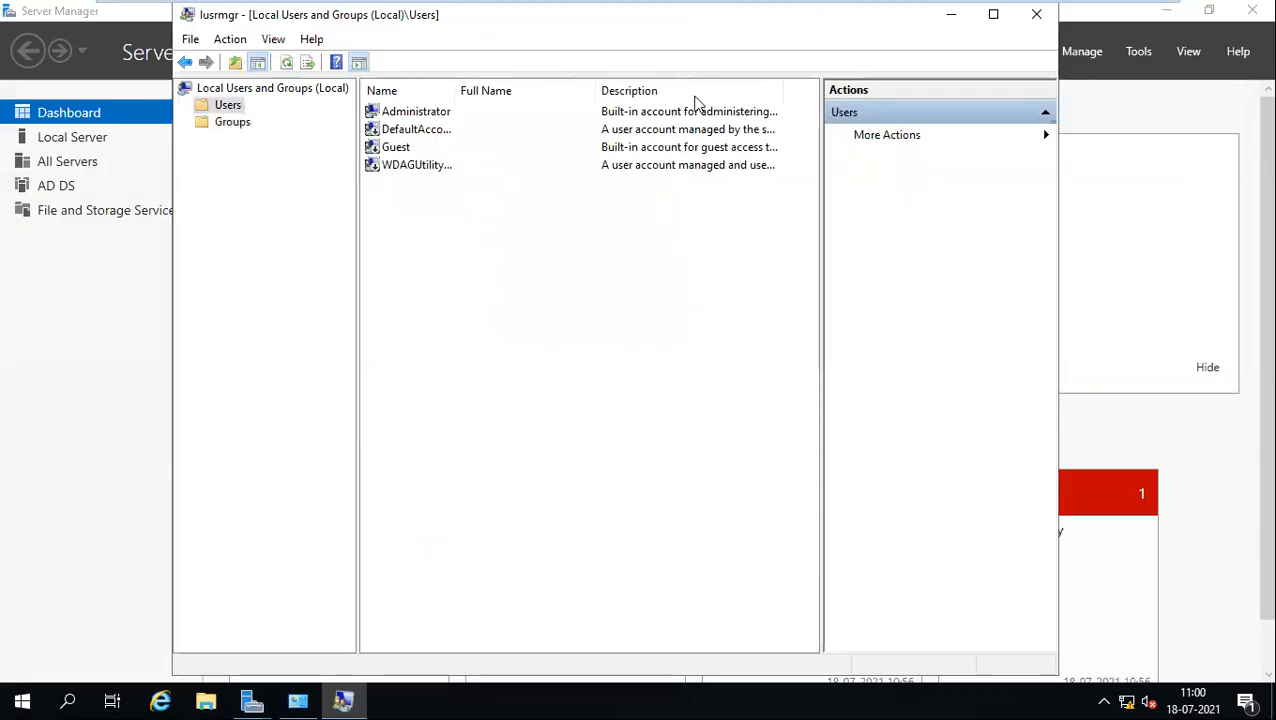
pyautogui.click(1038, 15)
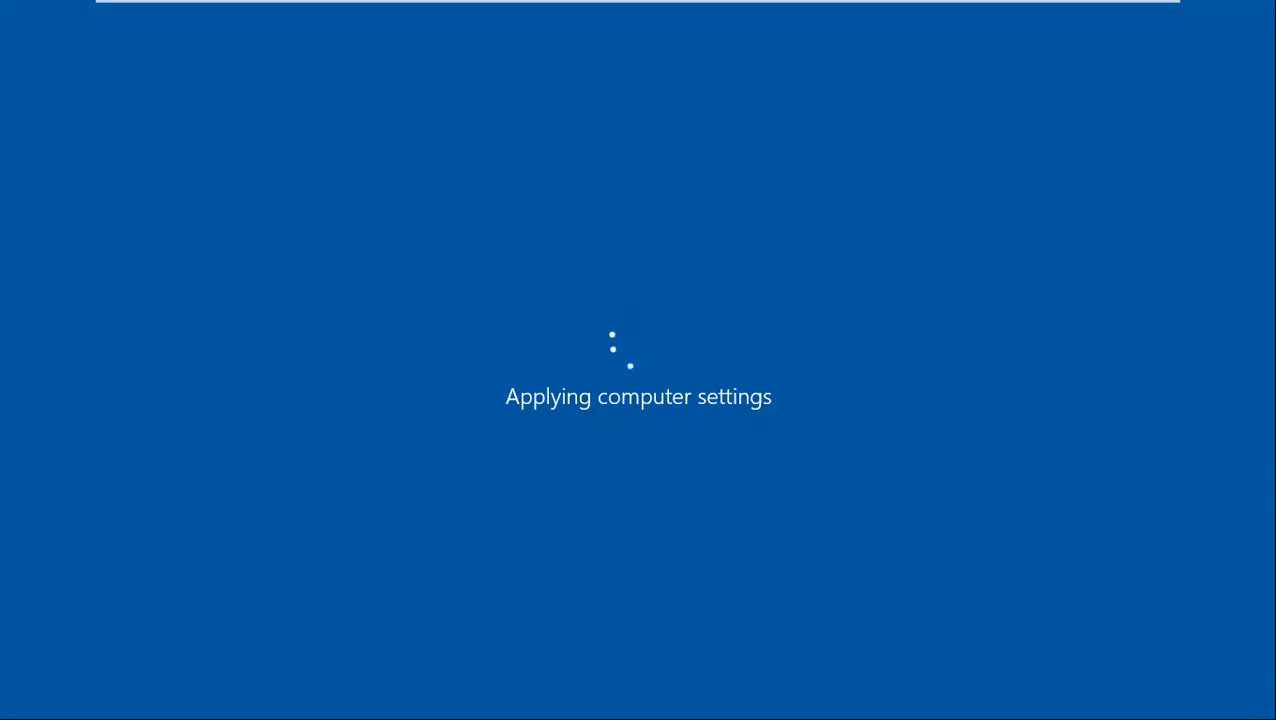
# Step: Wait for the server to reboot and apply computer settings after promotion
pyautogui.moveTo(527, 5)
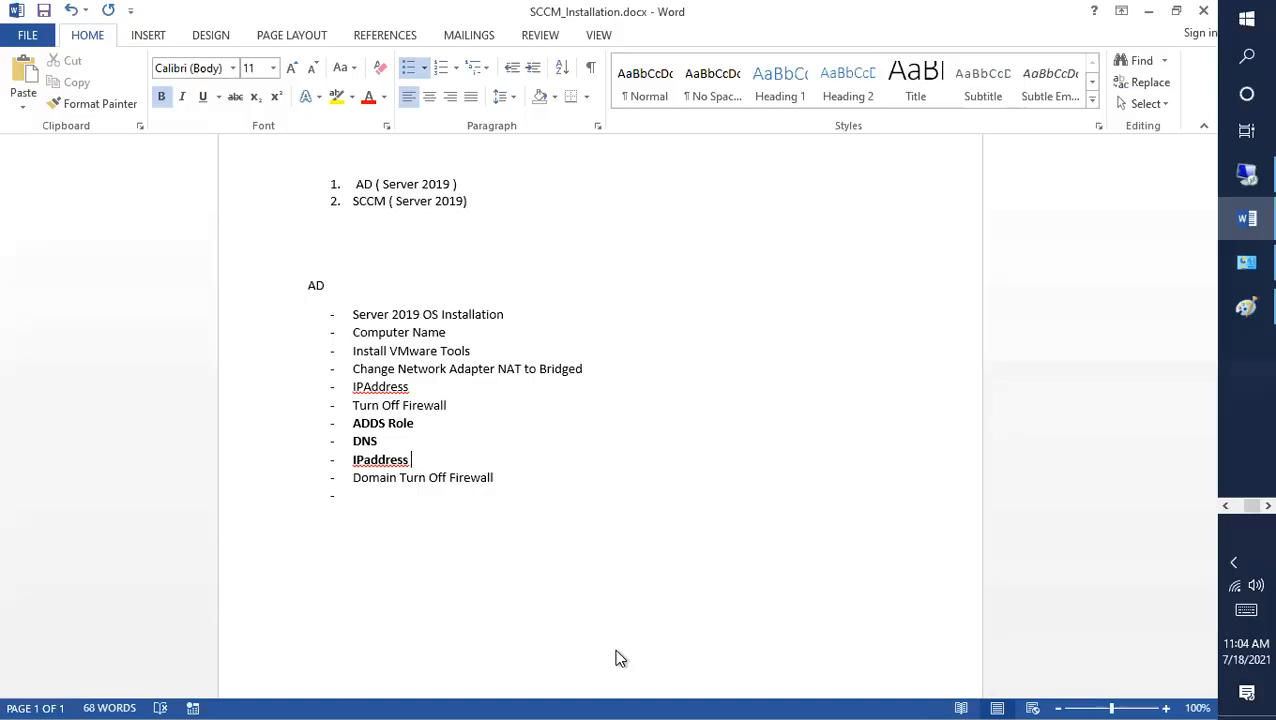
# Step: Turn the IPaddress bullet into 'Change DNS IPaddress' and delete the separate DNS bullet
pyautogui.click(353, 460)
pyautogui.write('Ch')
pyautogui.press('BackSpace')
pyautogui.press('BackSpace')
pyautogui.write('Bhange')
pyautogui.press('BackSpace')
pyautogui.press('BackSpace')
pyautogui.press('BackSpace')
pyautogui.press('BackSpace')
pyautogui.press('BackSpace')
pyautogui.press('BackSpace')
pyautogui.press('BackSpace')
pyautogui.write('Change DNS')
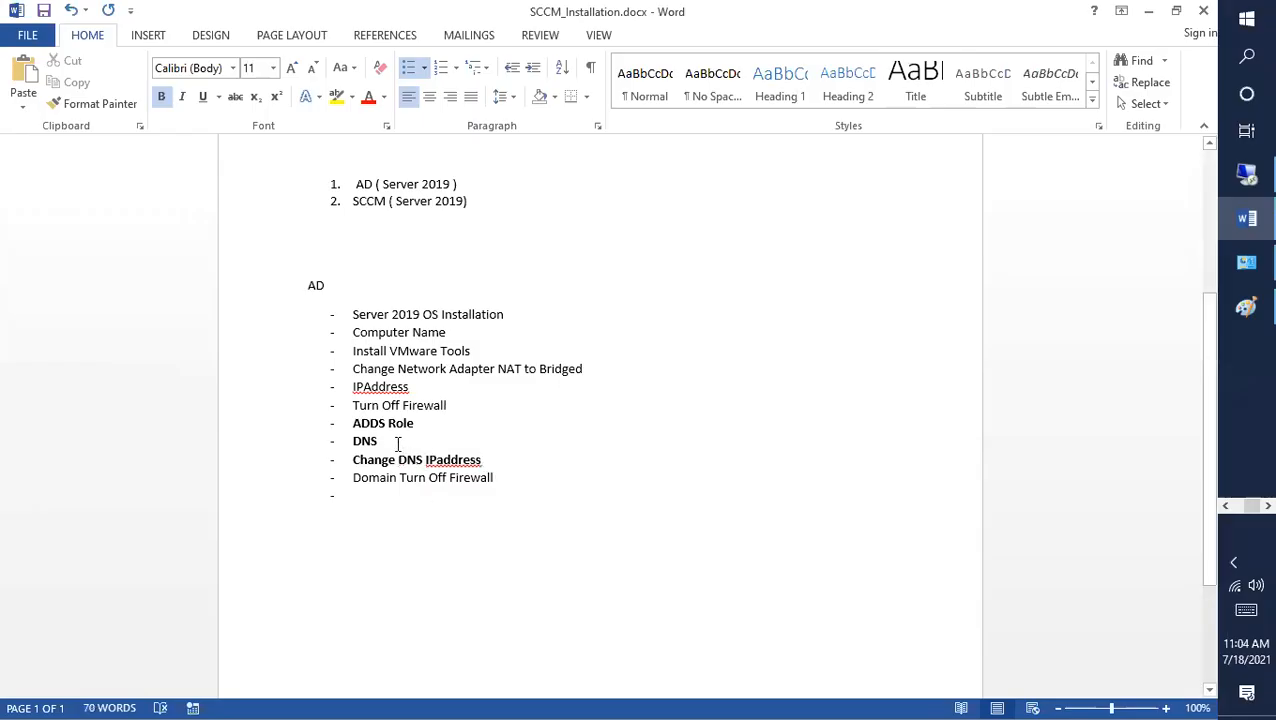
pyautogui.doubleClick(365, 441)
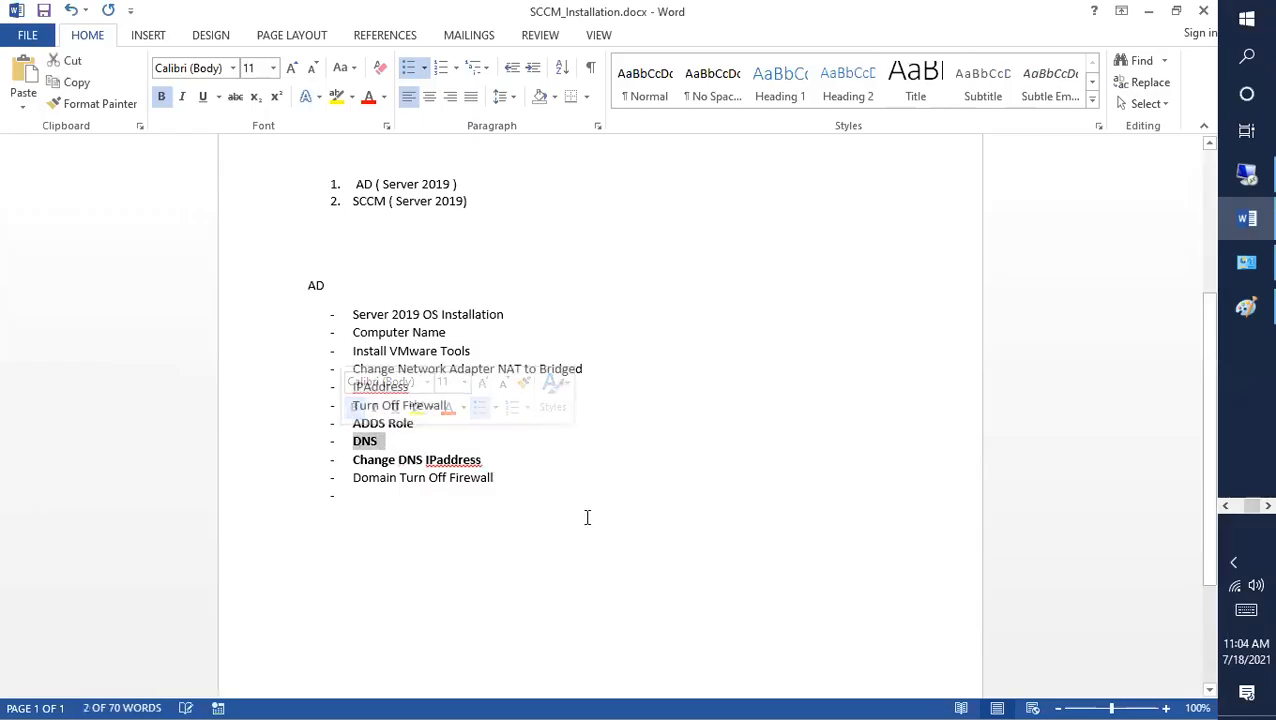
pyautogui.press('BackSpace')
pyautogui.press('BackSpace')
pyautogui.press('BackSpace')
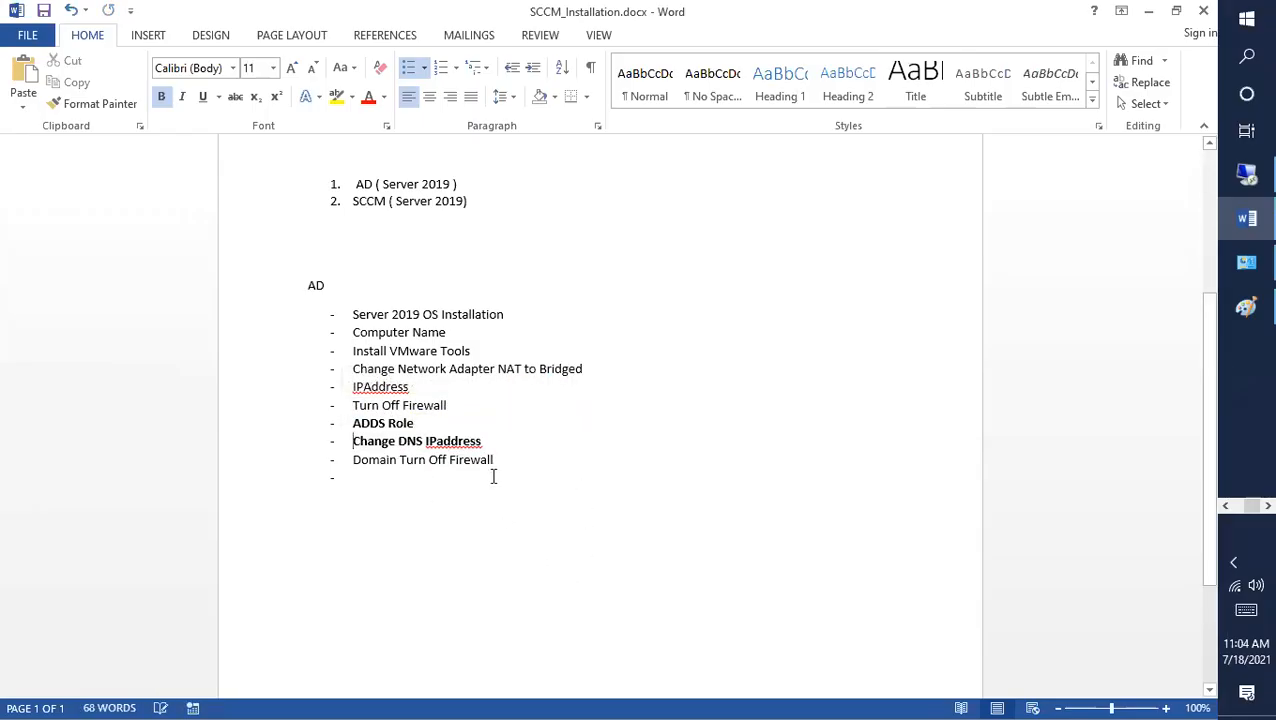
# Step: Append 'from 127.0.0.1 to 192.168.1.100' to that line and save the document
pyautogui.doubleClick(479, 441)
pyautogui.click(527, 439)
pyautogui.write('fr')
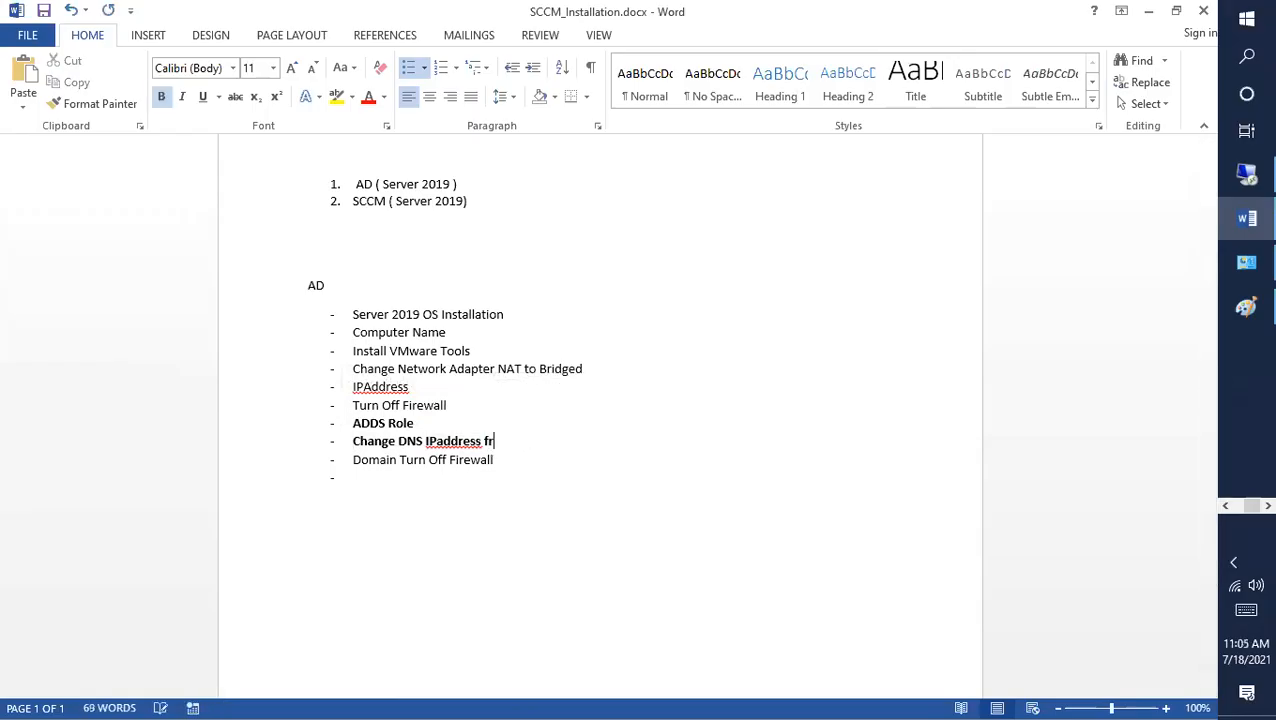
pyautogui.write('om 127.0.01')
pyautogui.press('BackSpace')
pyautogui.press('BackSpace')
pyautogui.write('.1 to 192.168.1.X')
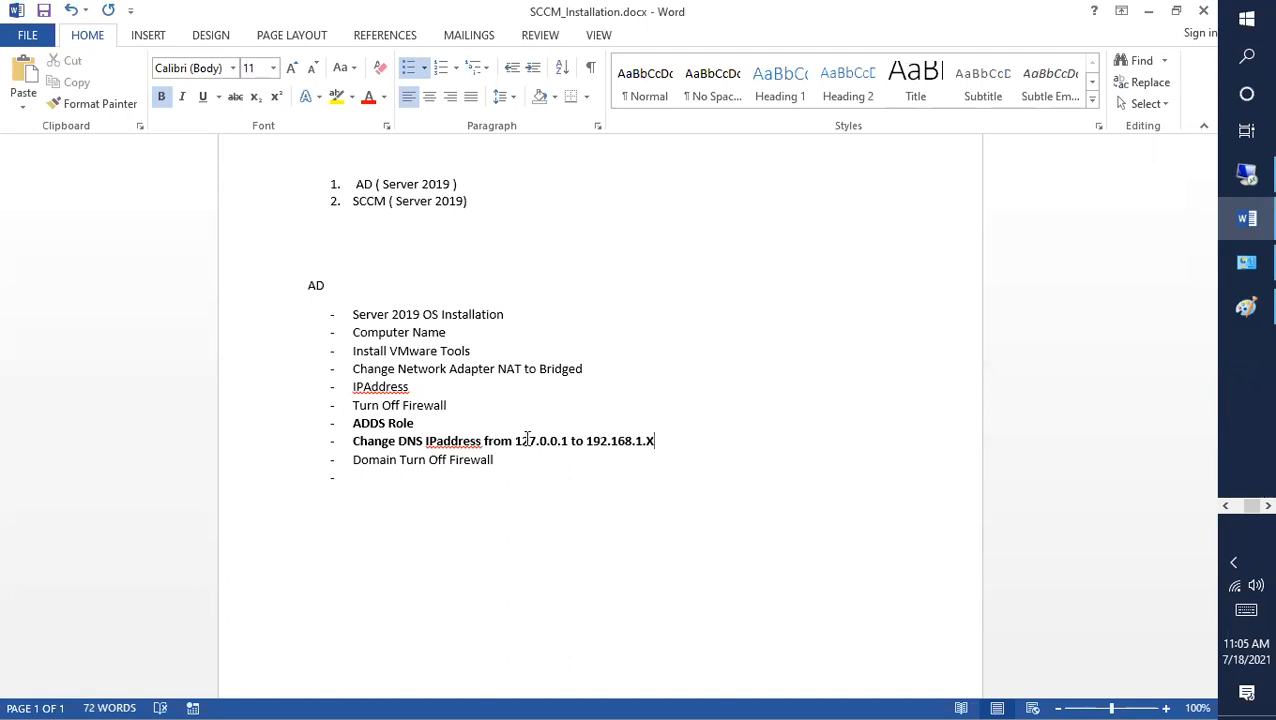
pyautogui.hotkey('ctrl', 's')
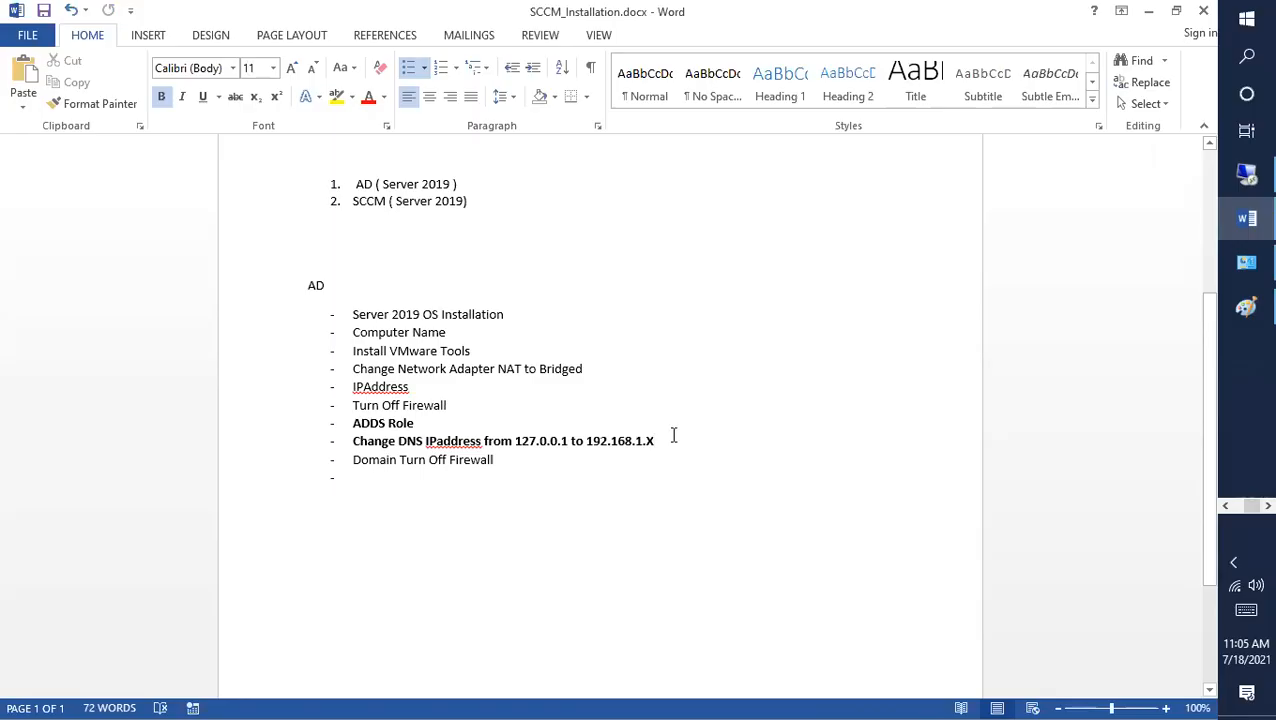
pyautogui.press('BackSpace')
pyautogui.write('100')
pyautogui.hotkey('ctrl', 's')
# Step: Add a new 'DNS' bullet, save, and briefly check the remote server session
pyautogui.press('Return')
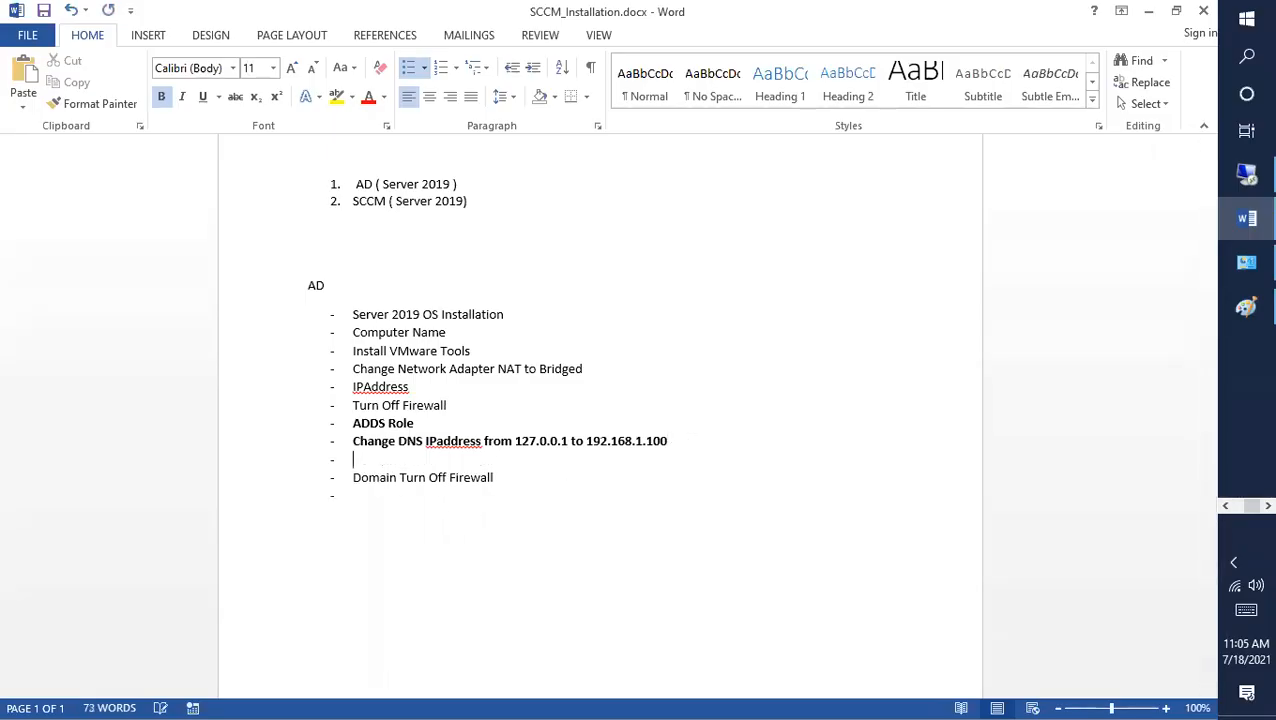
pyautogui.write('DNS')
pyautogui.hotkey('ctrl', 's')
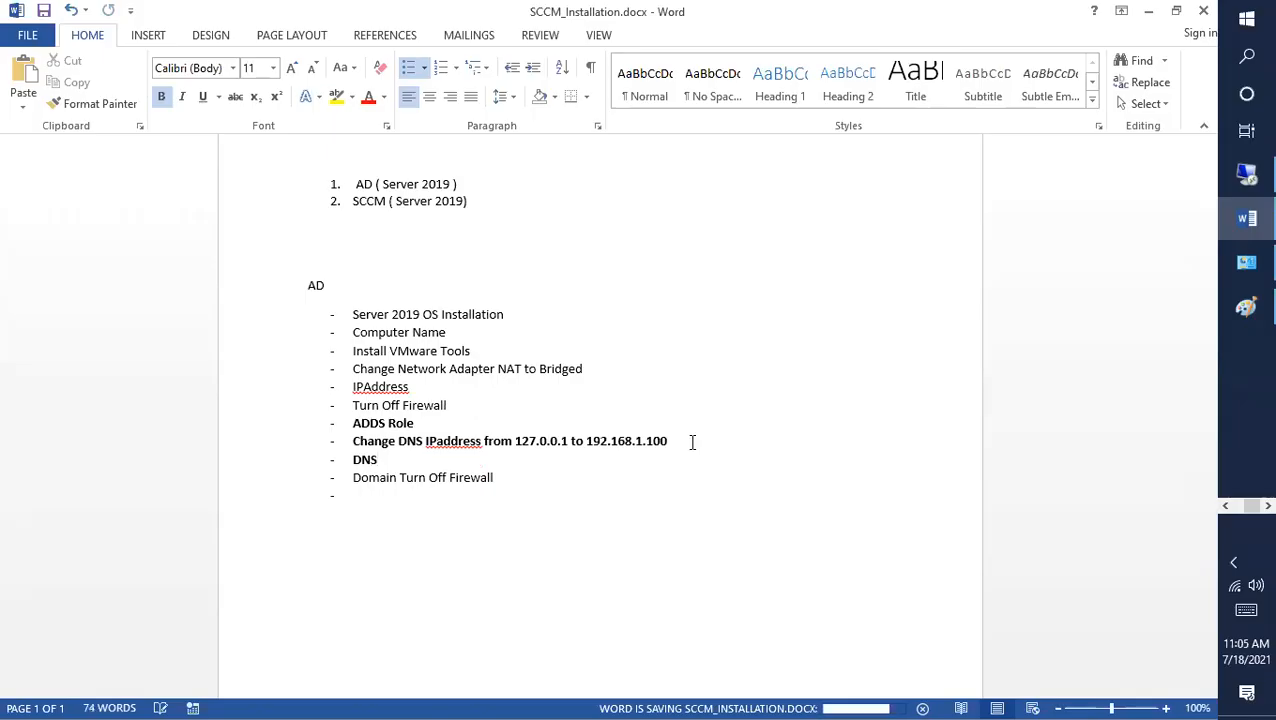
pyautogui.click(1247, 174)
pyautogui.moveTo(620, 10)
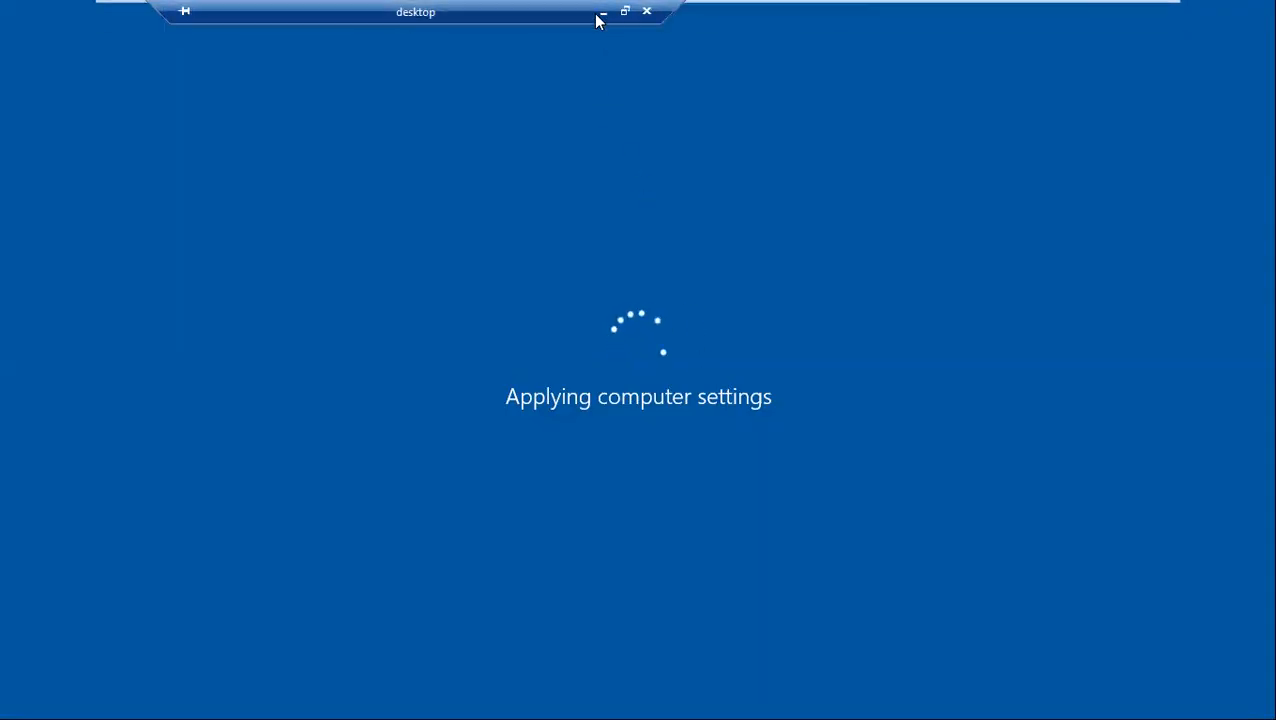
pyautogui.click(603, 12)
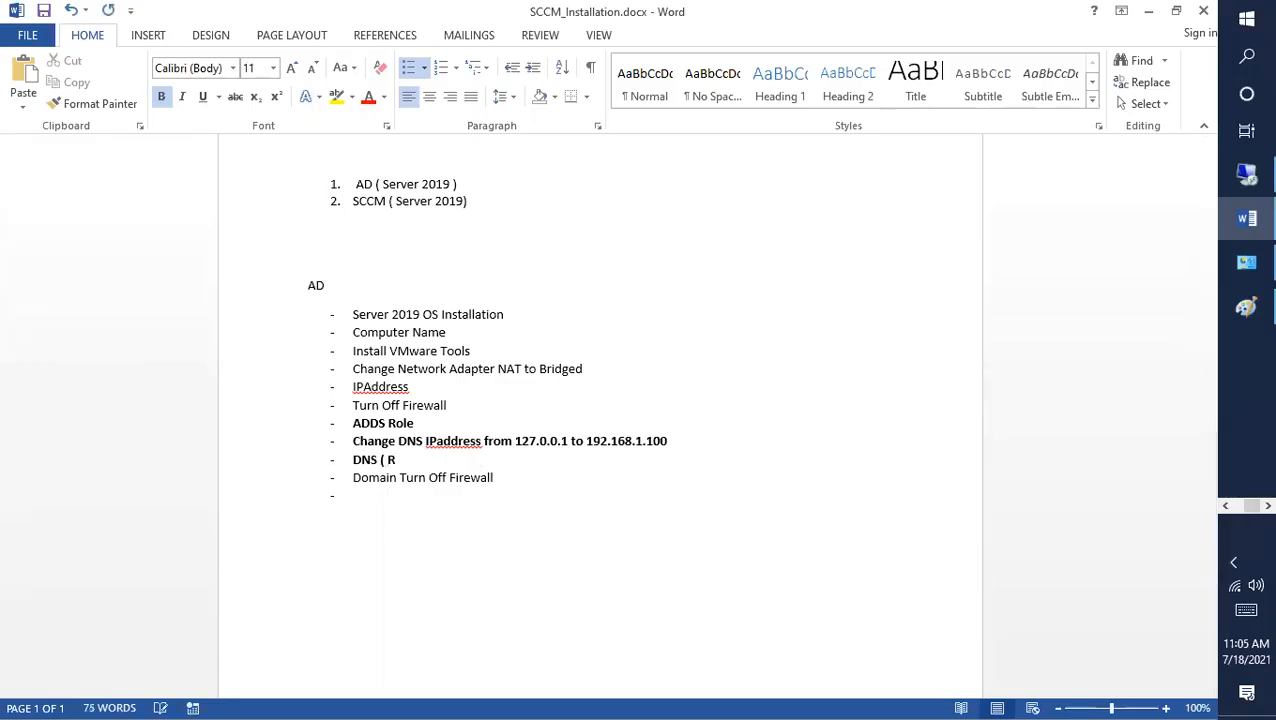
# Step: Complete the 'DNS ( Reverse Lookup Zone)' bullet and add an 'Ipconfig /Registerdns' bullet, fixing typos
pyautogui.write('rse Lookupo Zone')
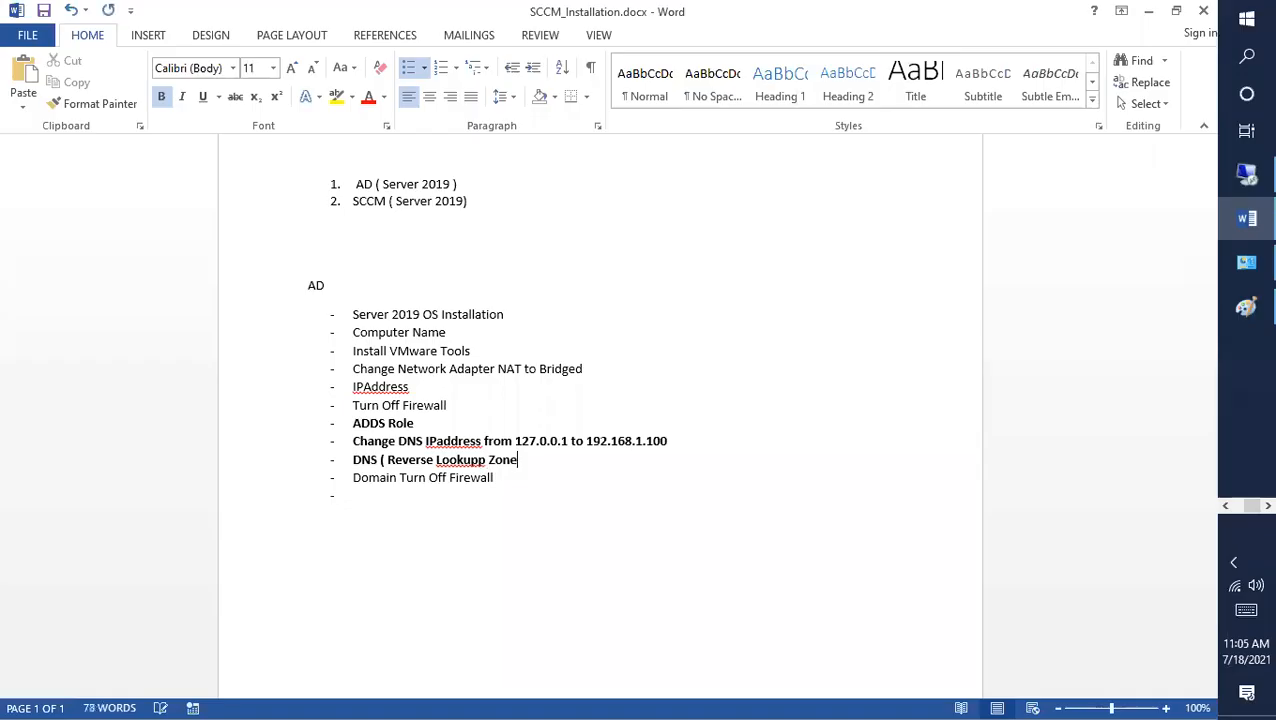
pyautogui.click(482, 460)
pyautogui.press('Delete')
pyautogui.click(522, 459)
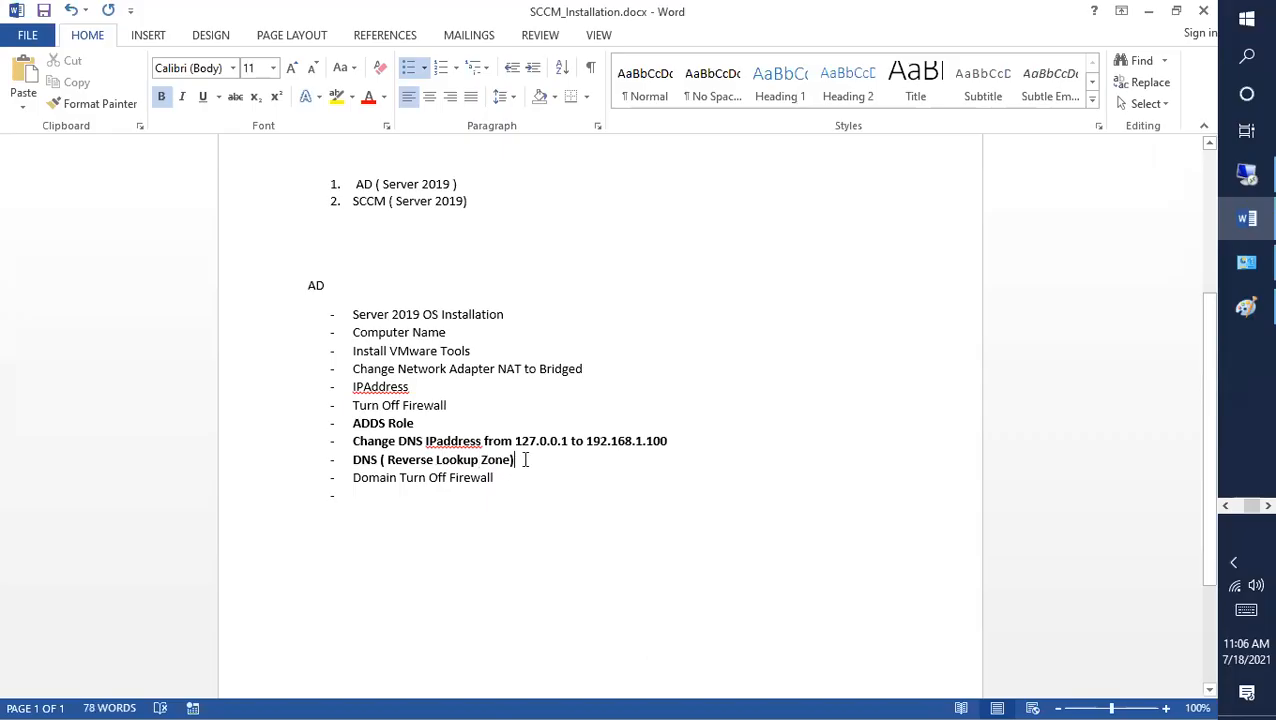
pyautogui.press('Return')
pyautogui.write('IP')
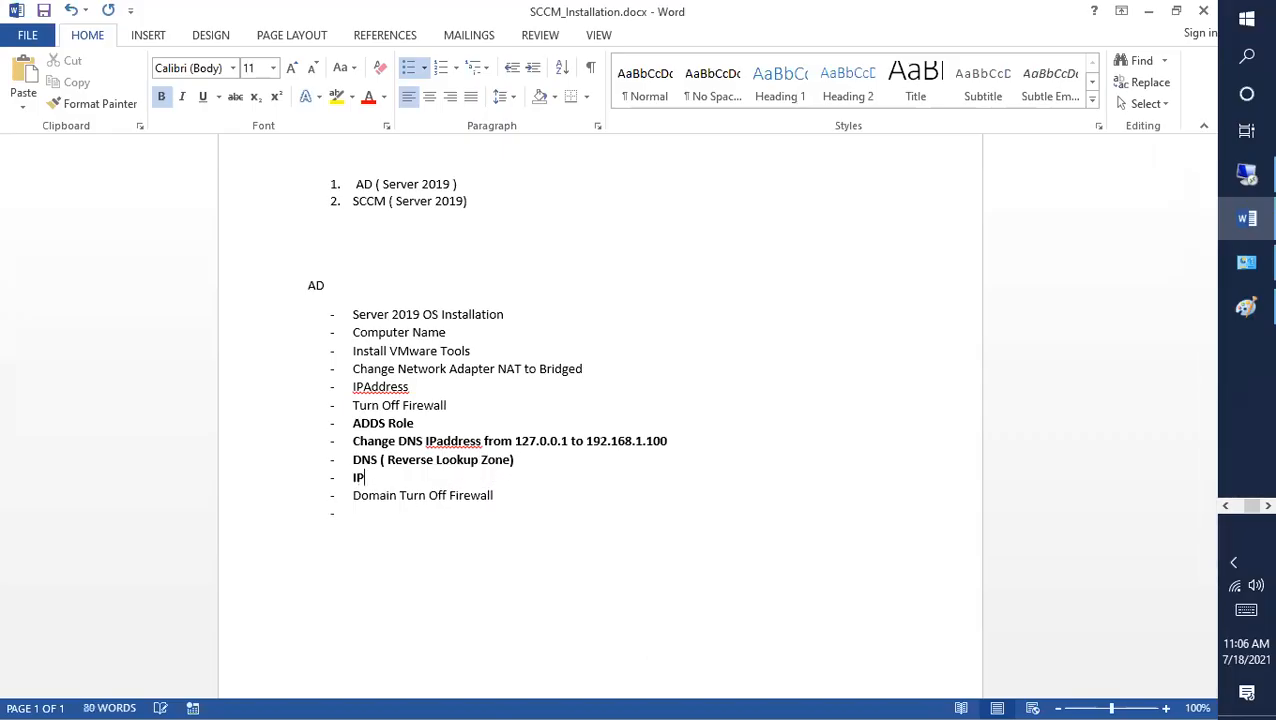
pyautogui.write('config ')
pyautogui.write('?Registe')
pyautogui.write('rdr')
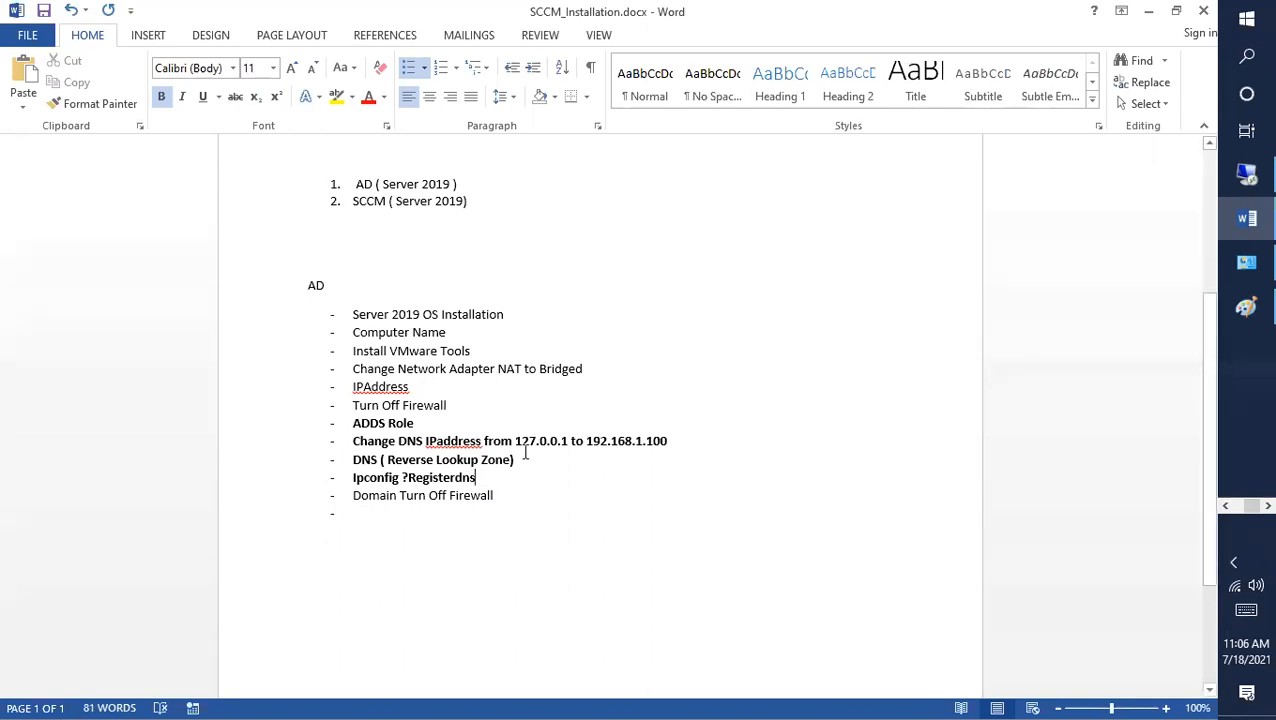
pyautogui.press('Left')
pyautogui.press('Left')
pyautogui.press('Left')
pyautogui.press('Left')
pyautogui.press('Left')
pyautogui.press('Left')
pyautogui.press('Left')
pyautogui.press('Left')
pyautogui.press('Left')
pyautogui.press('Left')
pyautogui.press('Left')
pyautogui.press('BackSpace')
pyautogui.write('/')
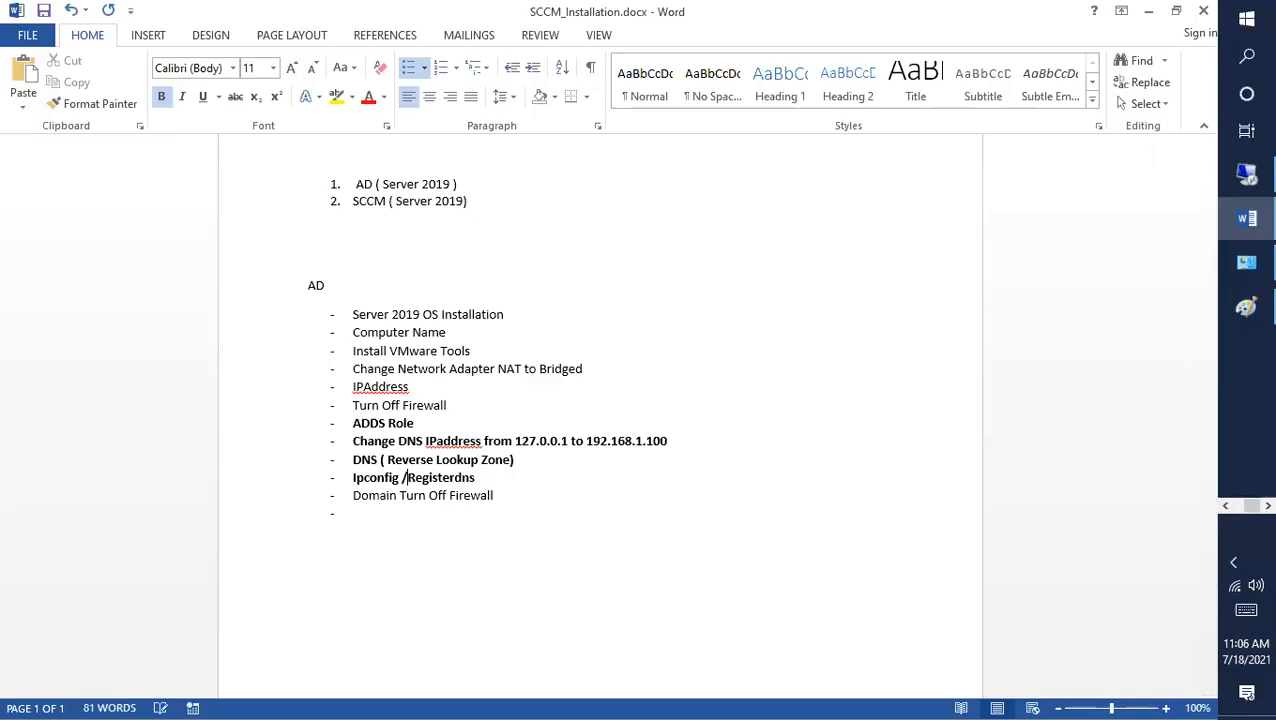
# Step: Bold the lines from Change DNS to Ipconfig /Registerdns and check Registerdns spelling suggestions
pyautogui.click(604, 490)
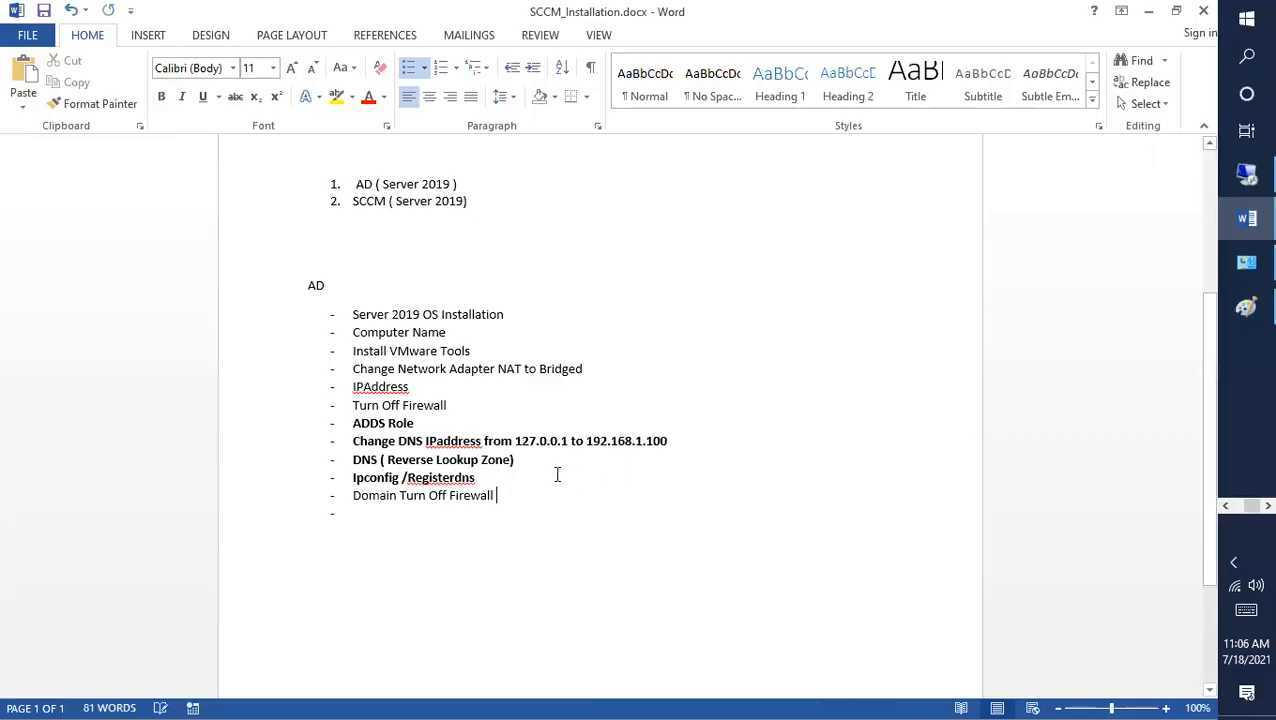
pyautogui.moveTo(505, 495); pyautogui.dragTo(319, 436)
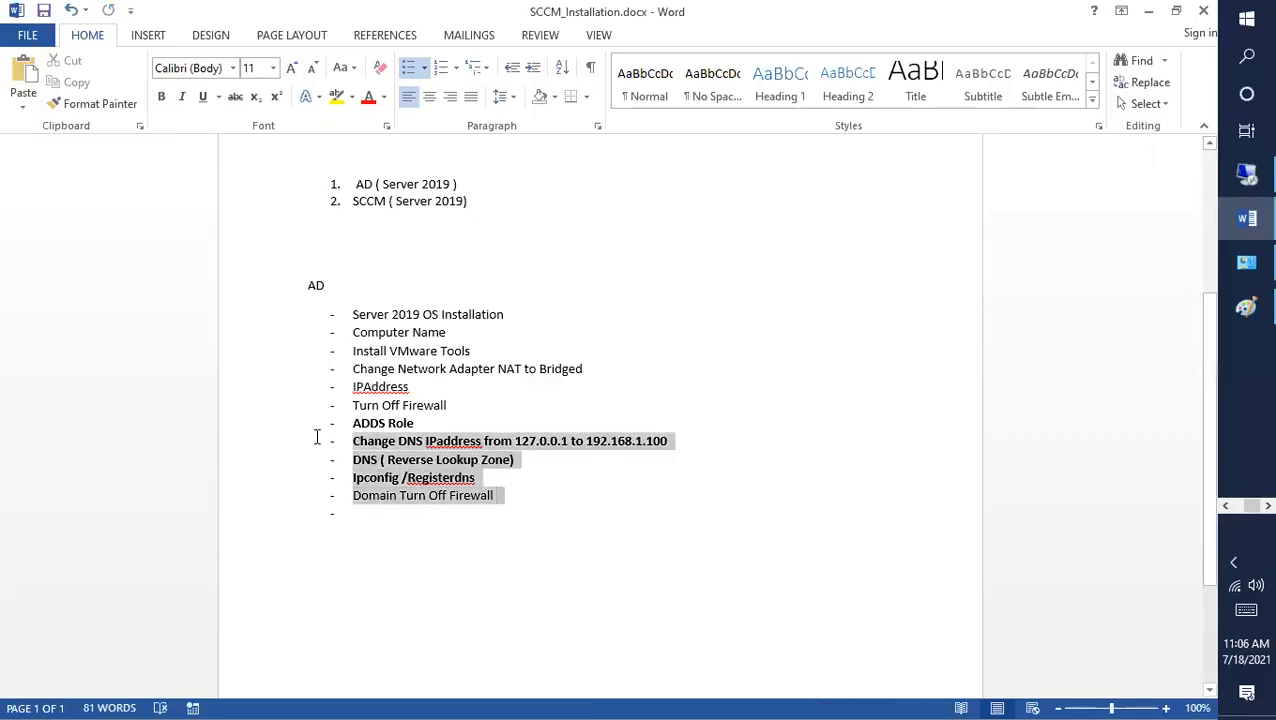
pyautogui.click(525, 565)
pyautogui.moveTo(478, 478); pyautogui.dragTo(321, 444)
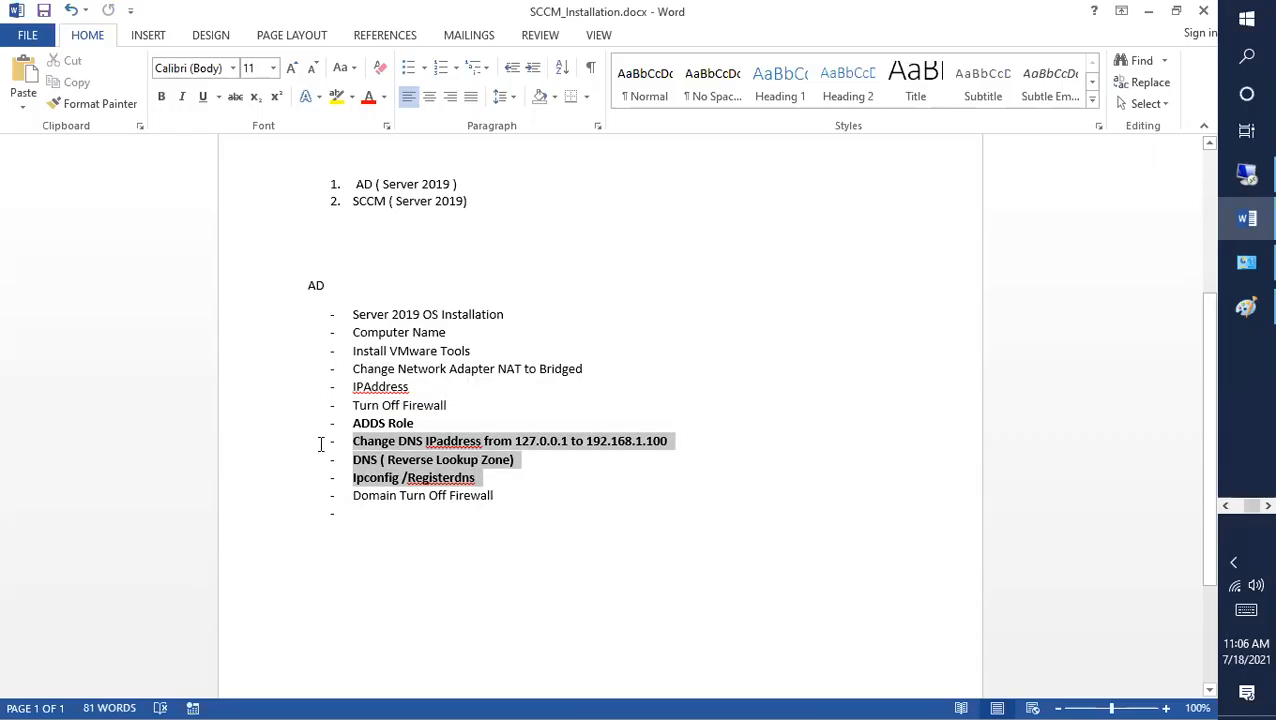
pyautogui.click(451, 550)
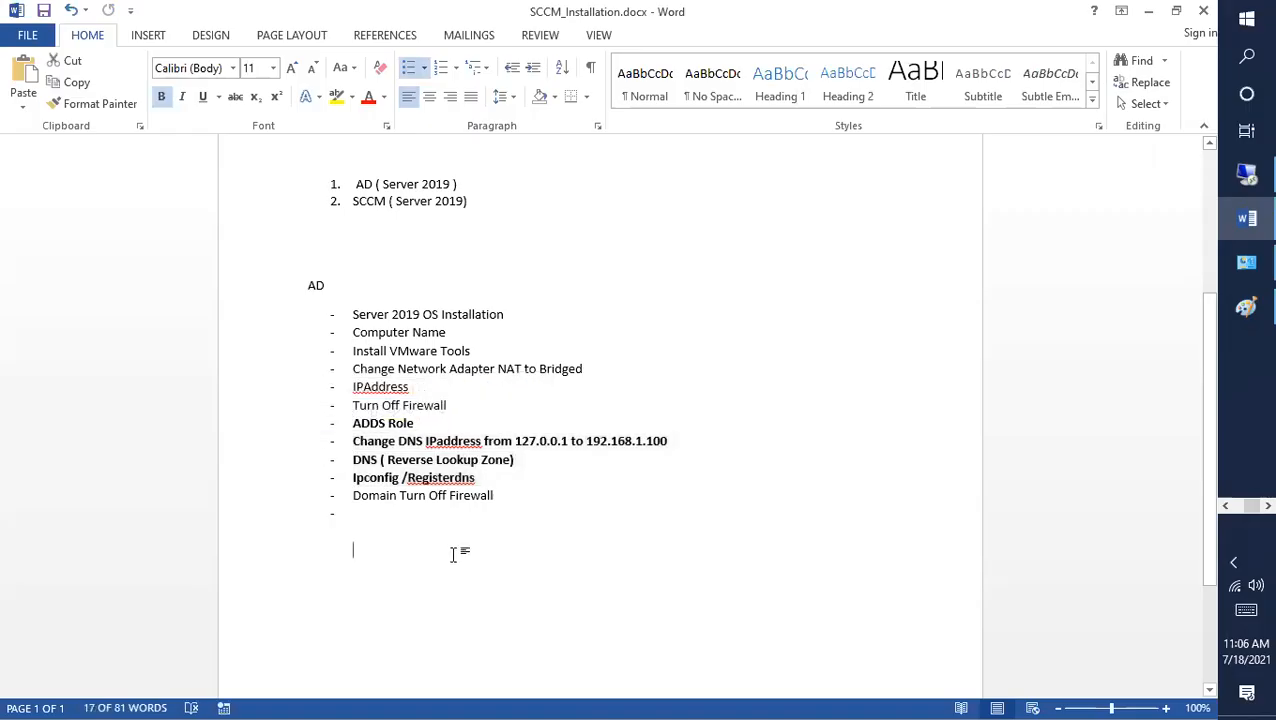
pyautogui.rightClick(427, 480)
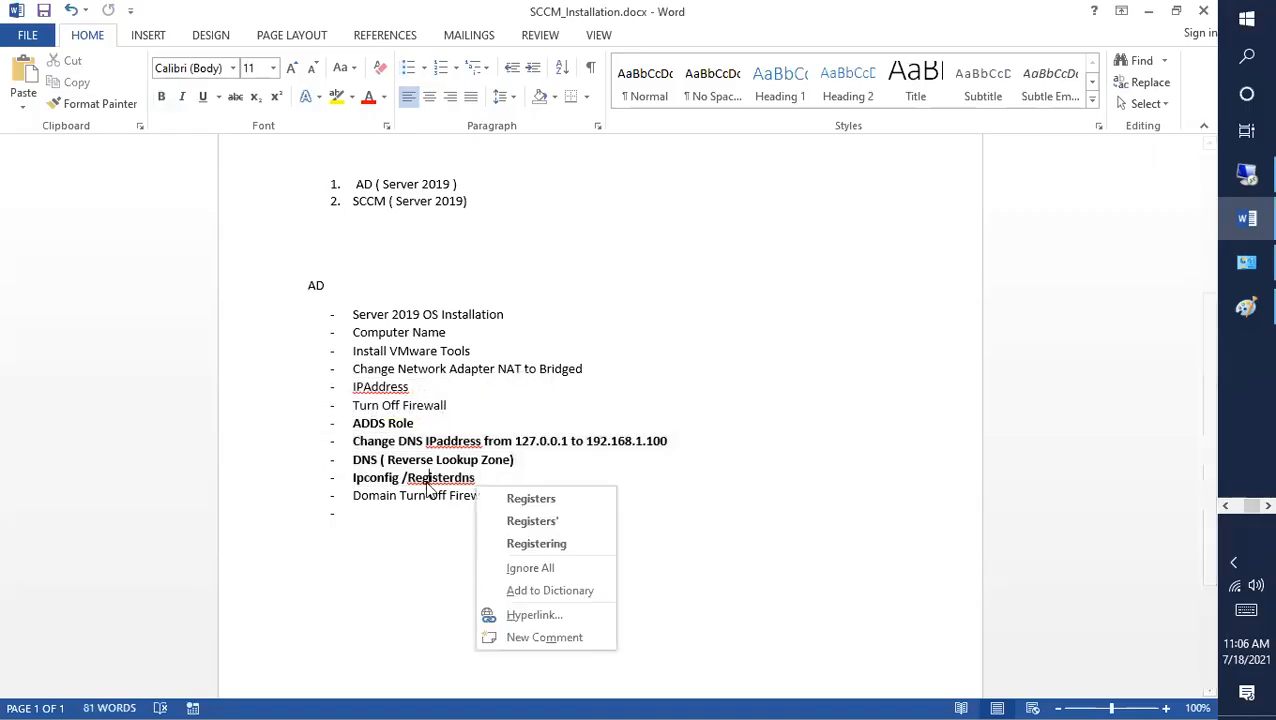
pyautogui.click(437, 556)
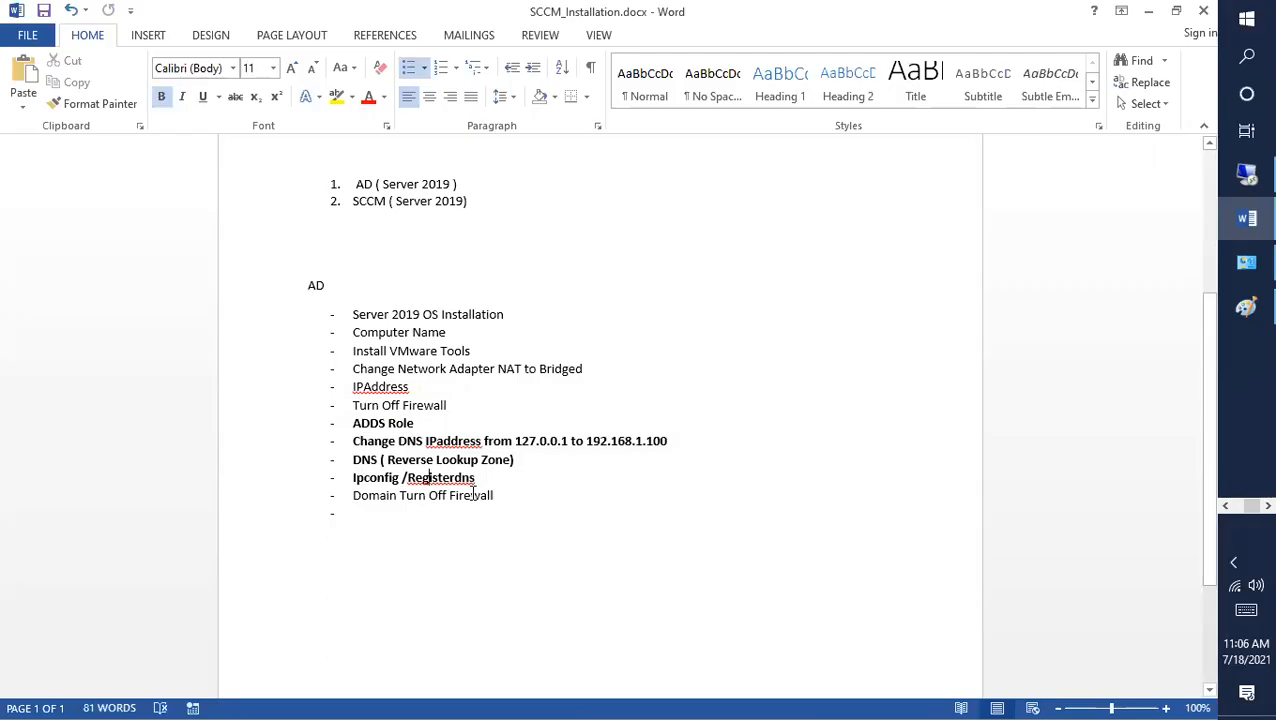
pyautogui.click(1243, 184)
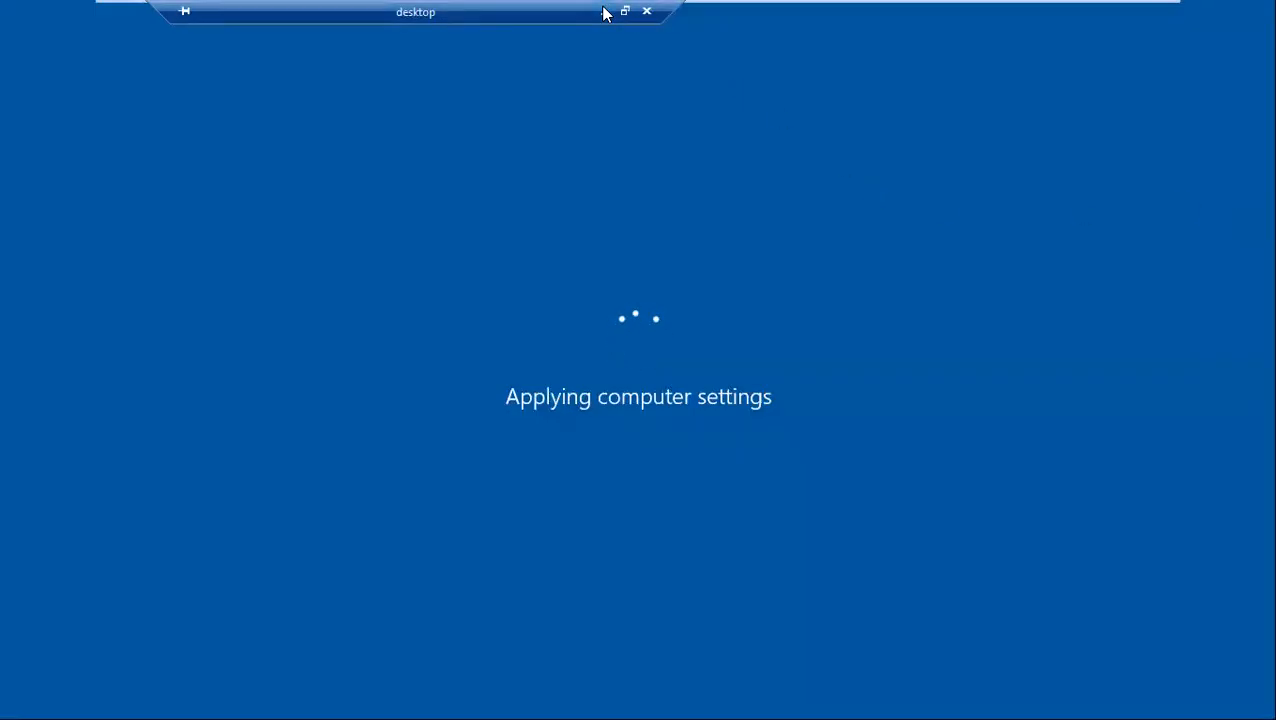
pyautogui.click(603, 12)
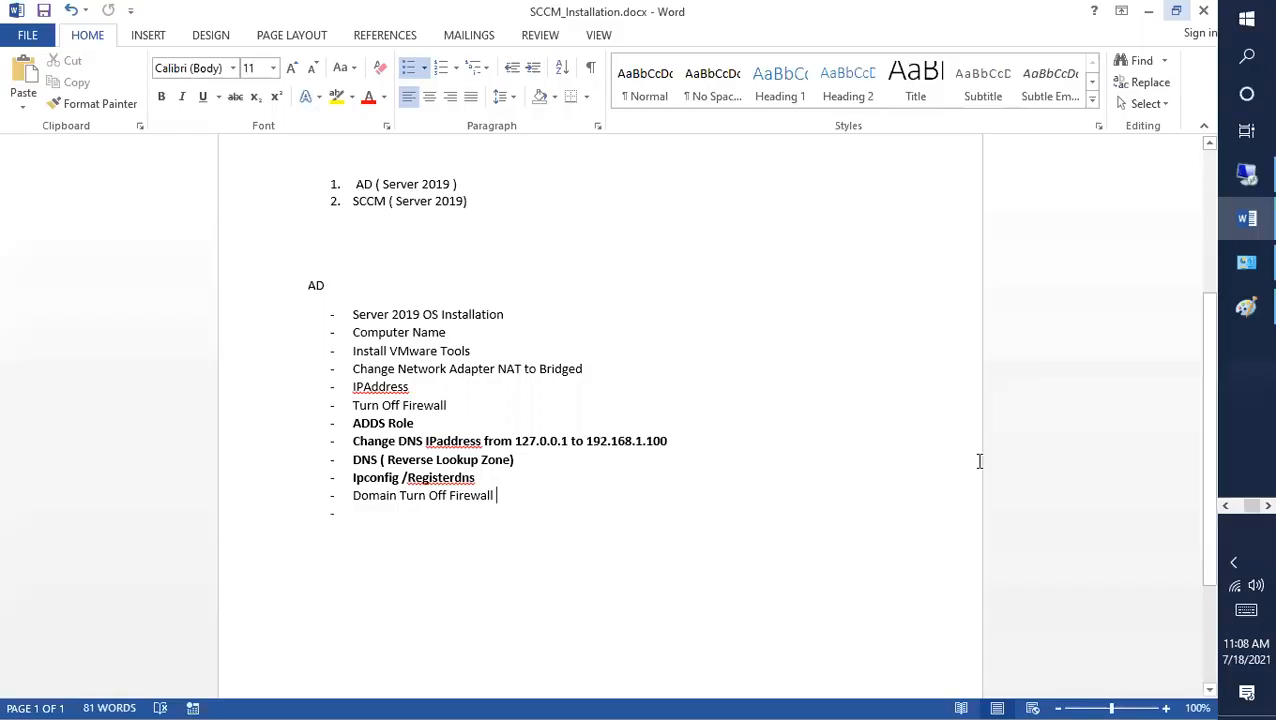
# Step: Sign in to the server's Administrator account by replacing the password field with the administrator password
pyautogui.click(1245, 180)
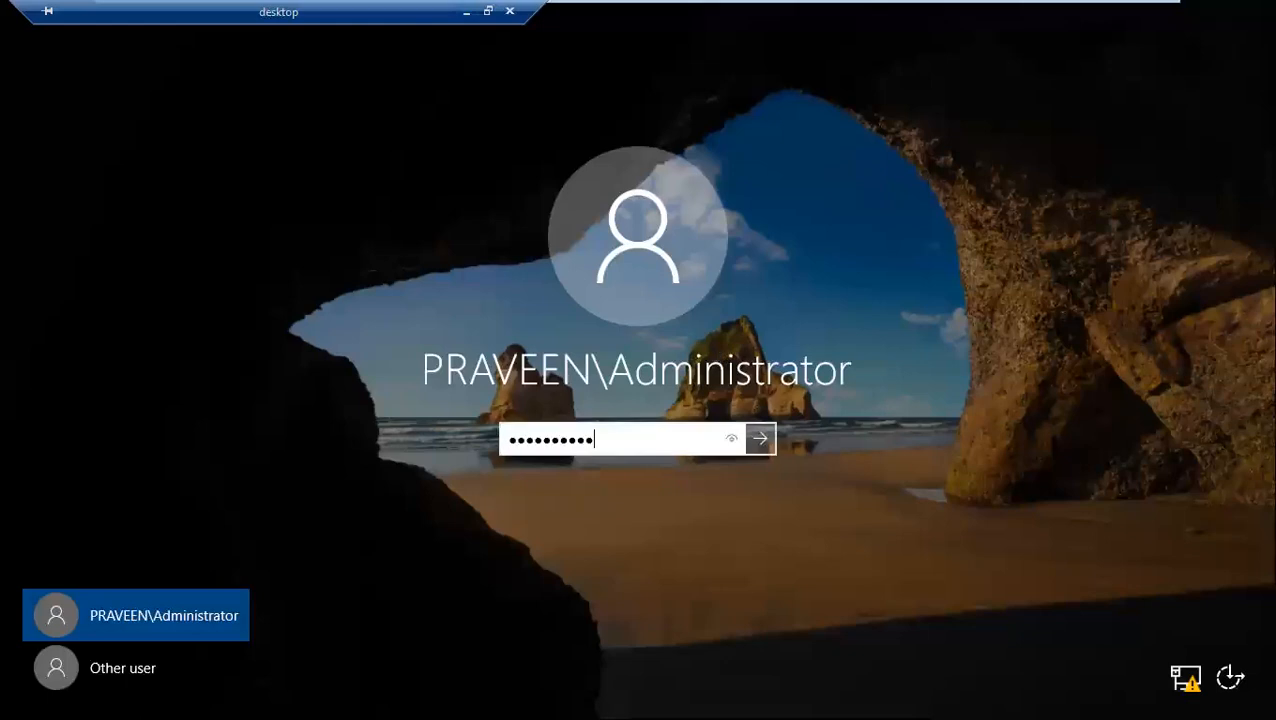
pyautogui.hotkey('ctrl', 'a')
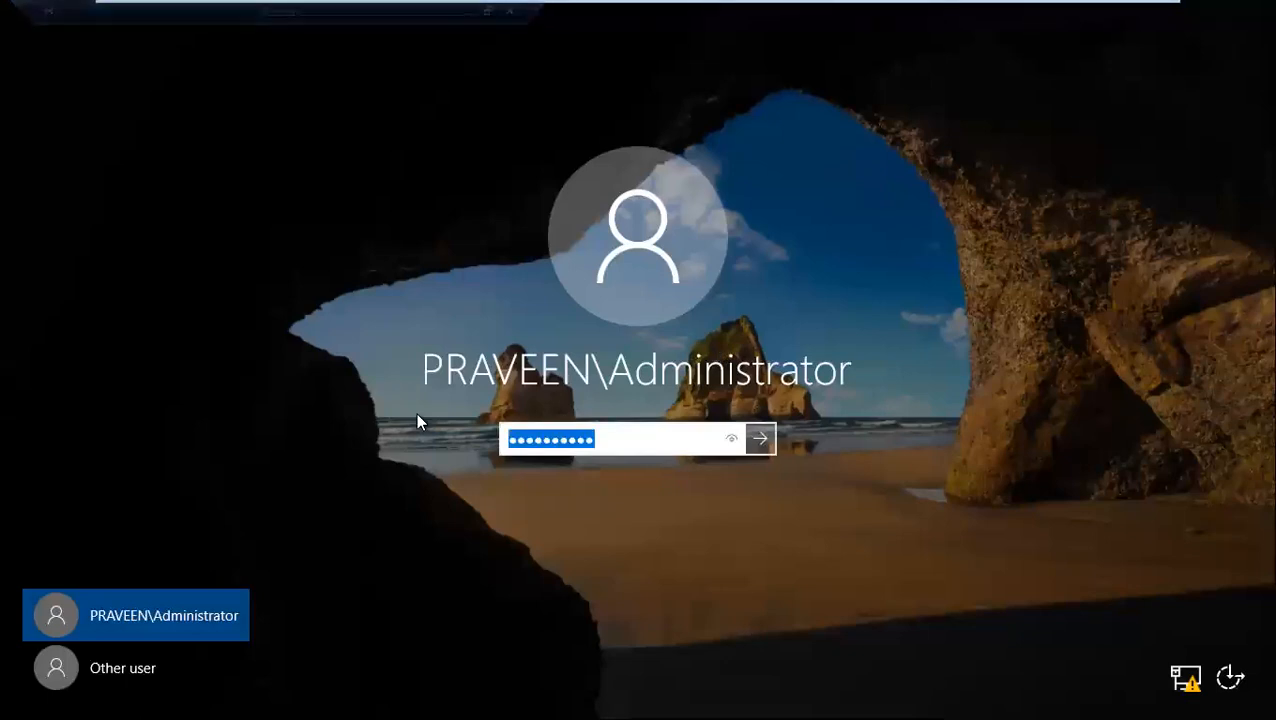
pyautogui.press('BackSpace')
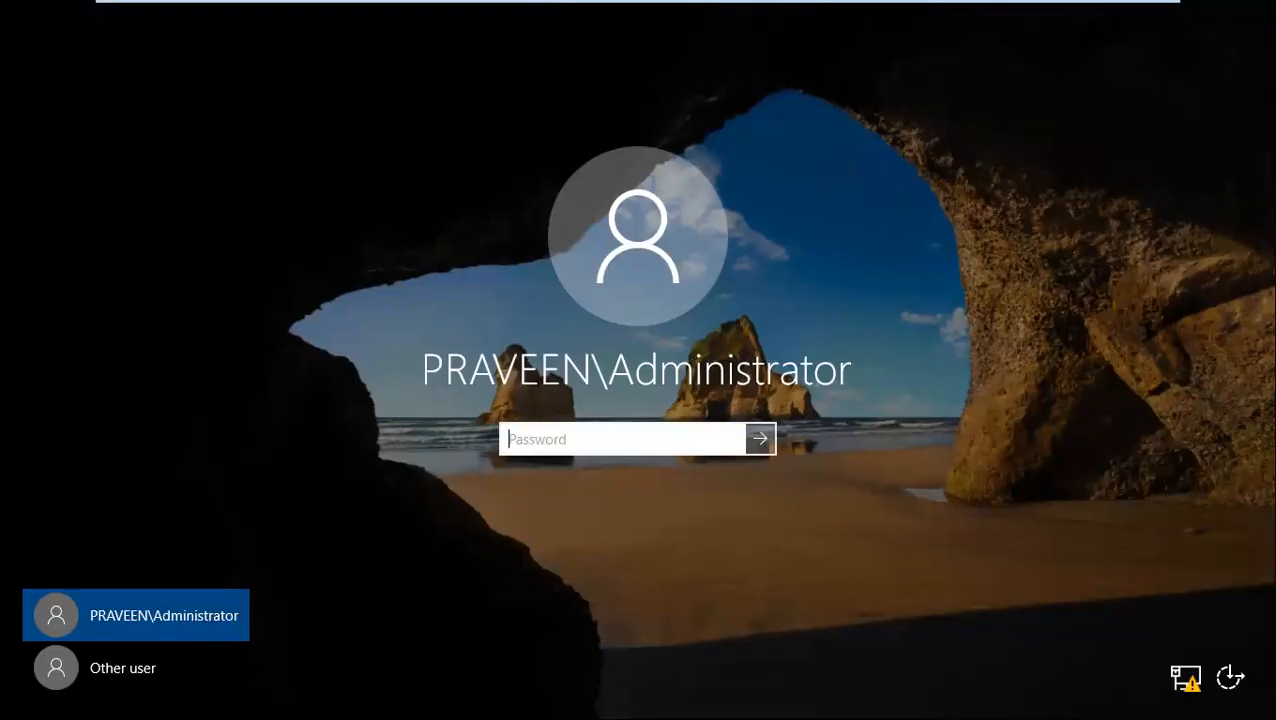
pyautogui.write('••••••••••')
pyautogui.press('Return')
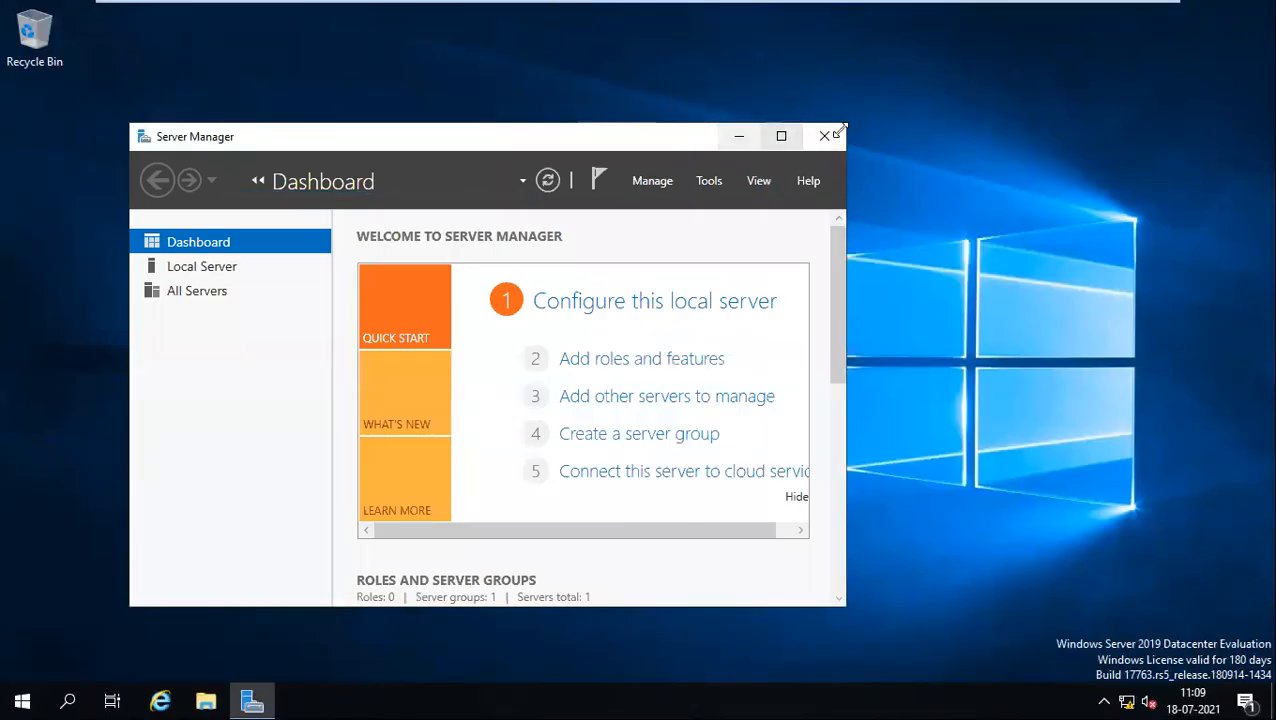
# Step: Restore Server Manager and maximize it to fill the screen
pyautogui.click(743, 138)
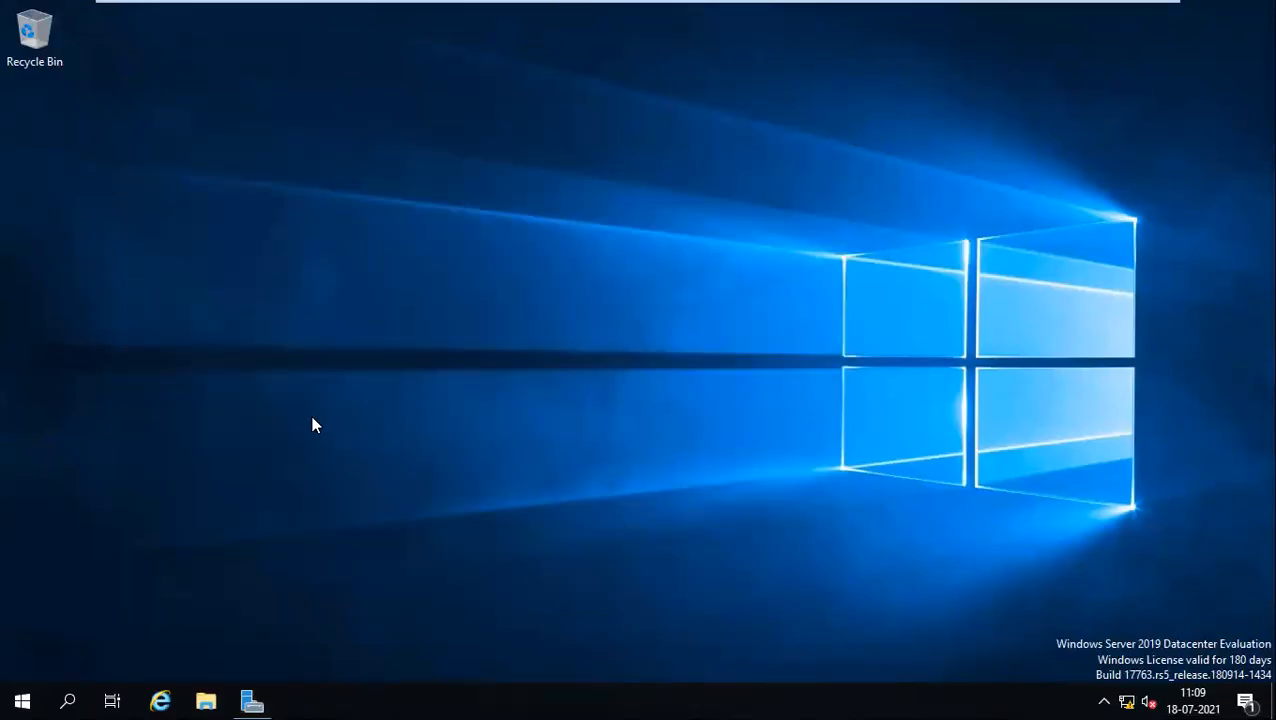
pyautogui.click(251, 692)
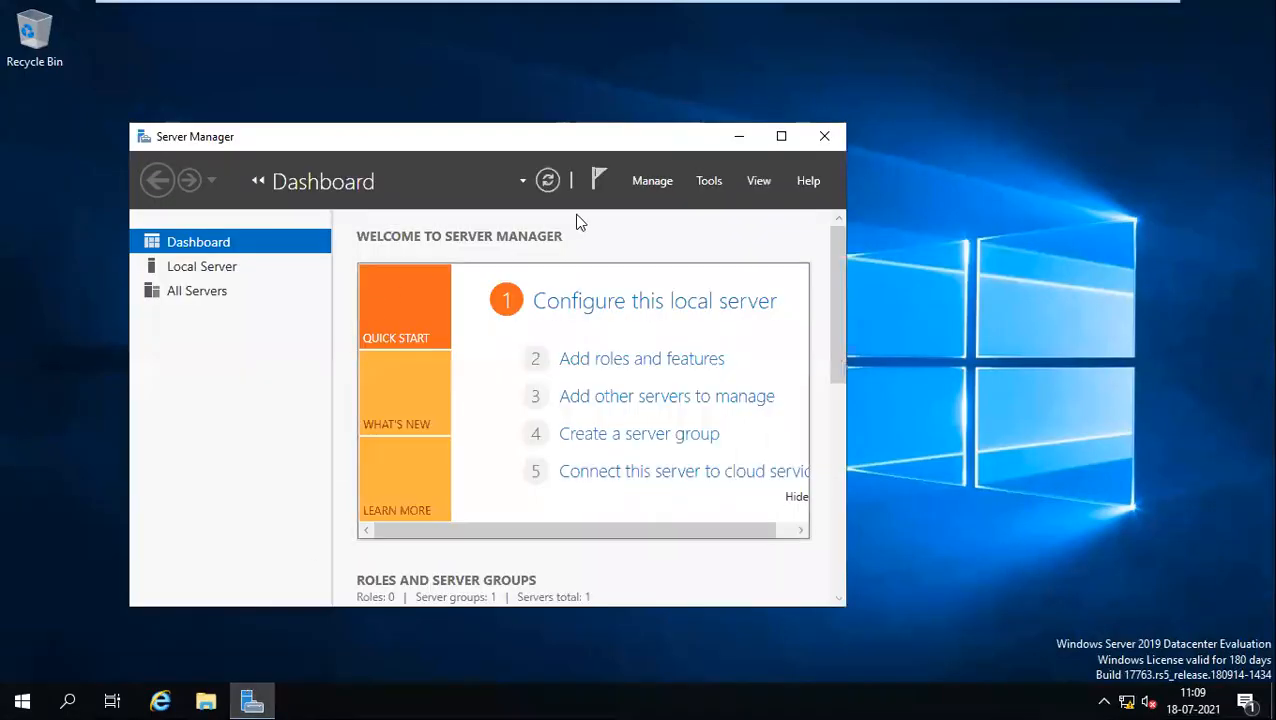
pyautogui.click(783, 139)
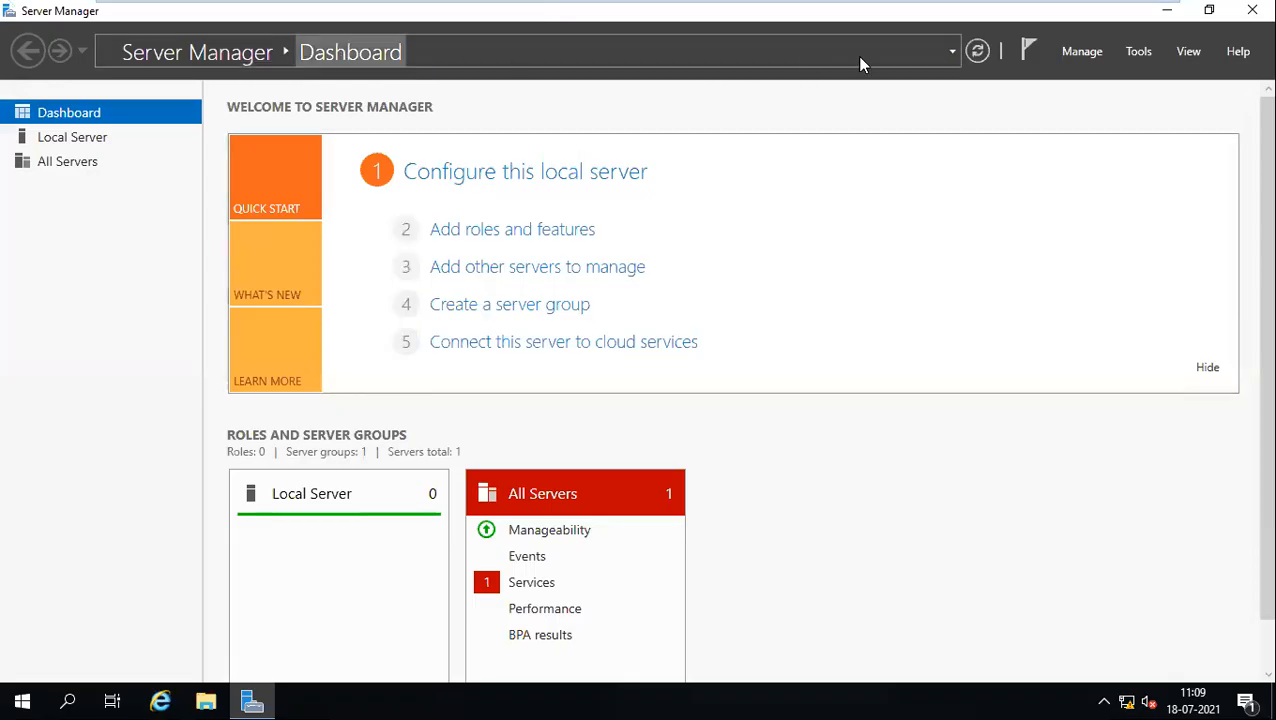
# Step: Go through Add Roles and Features to Server Roles, confirm AD DS and DNS are installed, and cancel
pyautogui.click(476, 234)
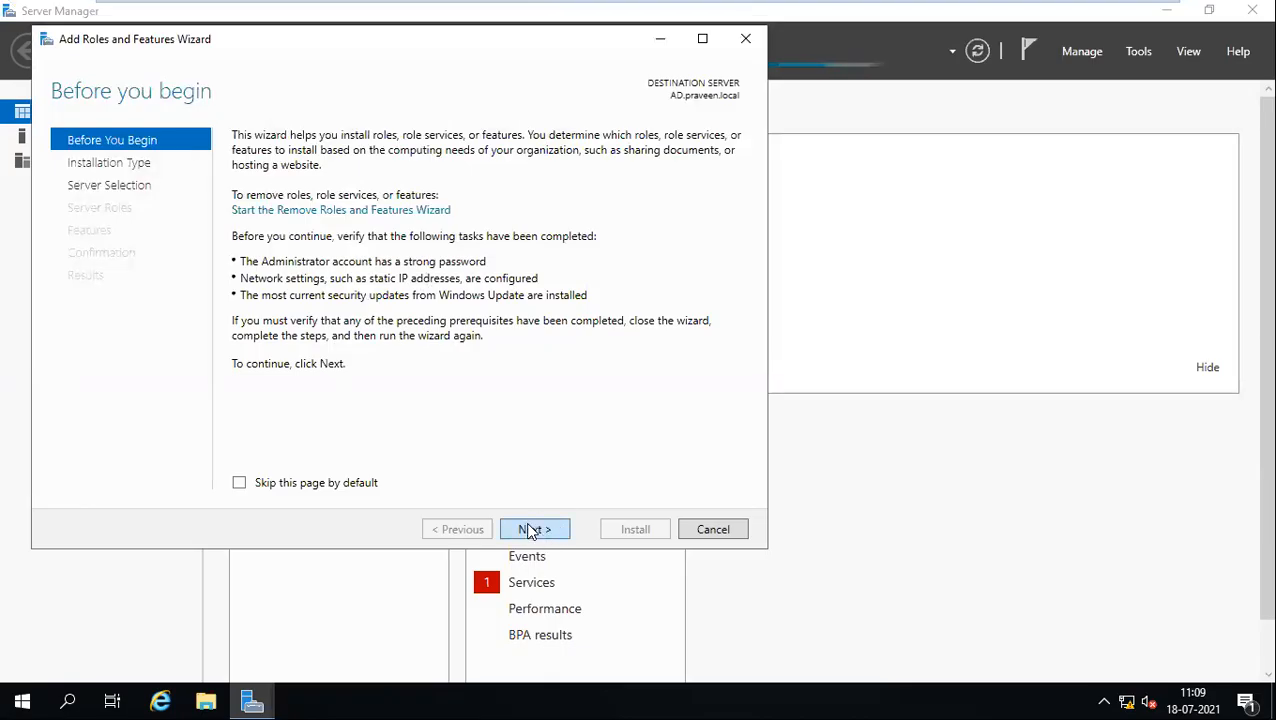
pyautogui.click(530, 529)
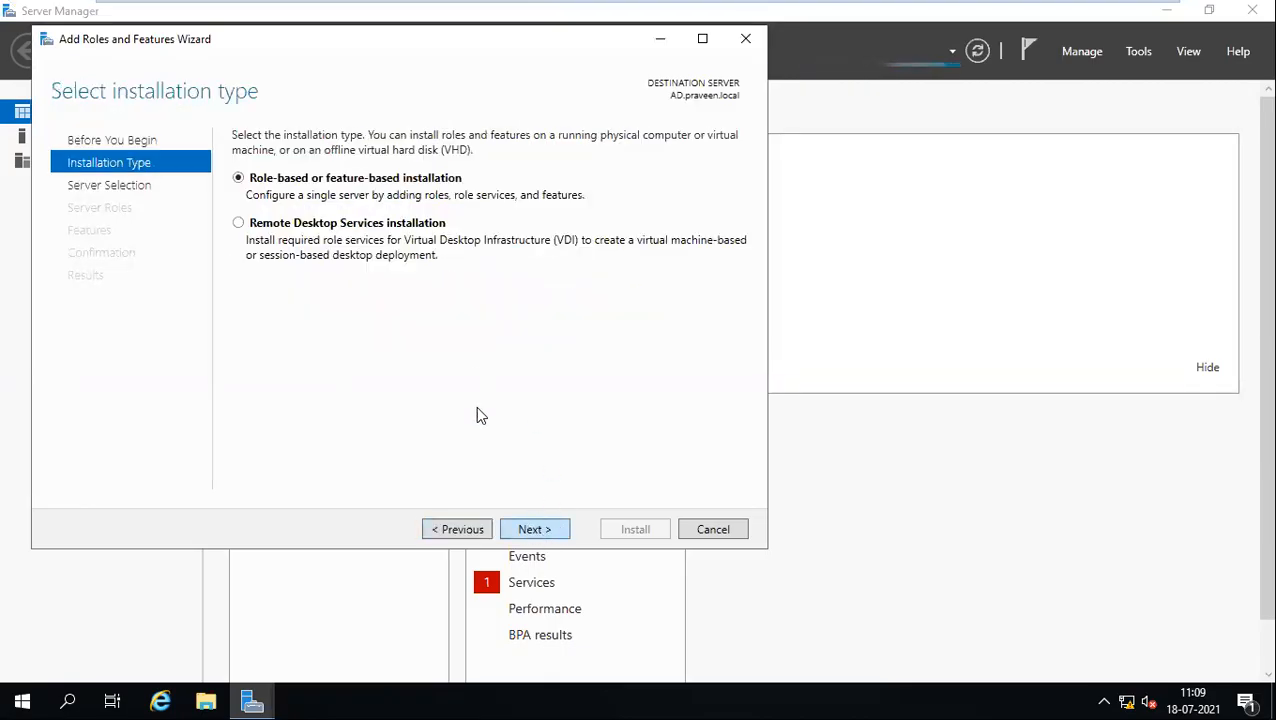
pyautogui.click(533, 529)
pyautogui.moveTo(350, 37); pyautogui.dragTo(478, 45)
pyautogui.click(649, 536)
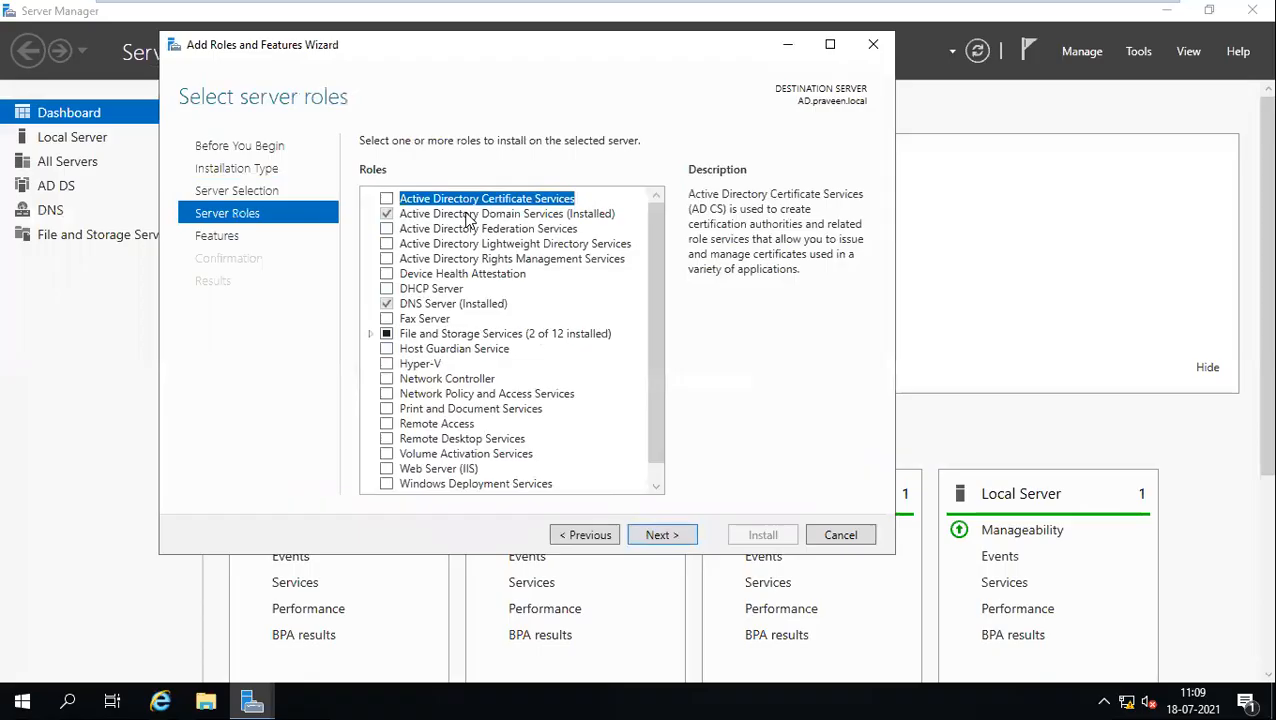
pyautogui.click(429, 306)
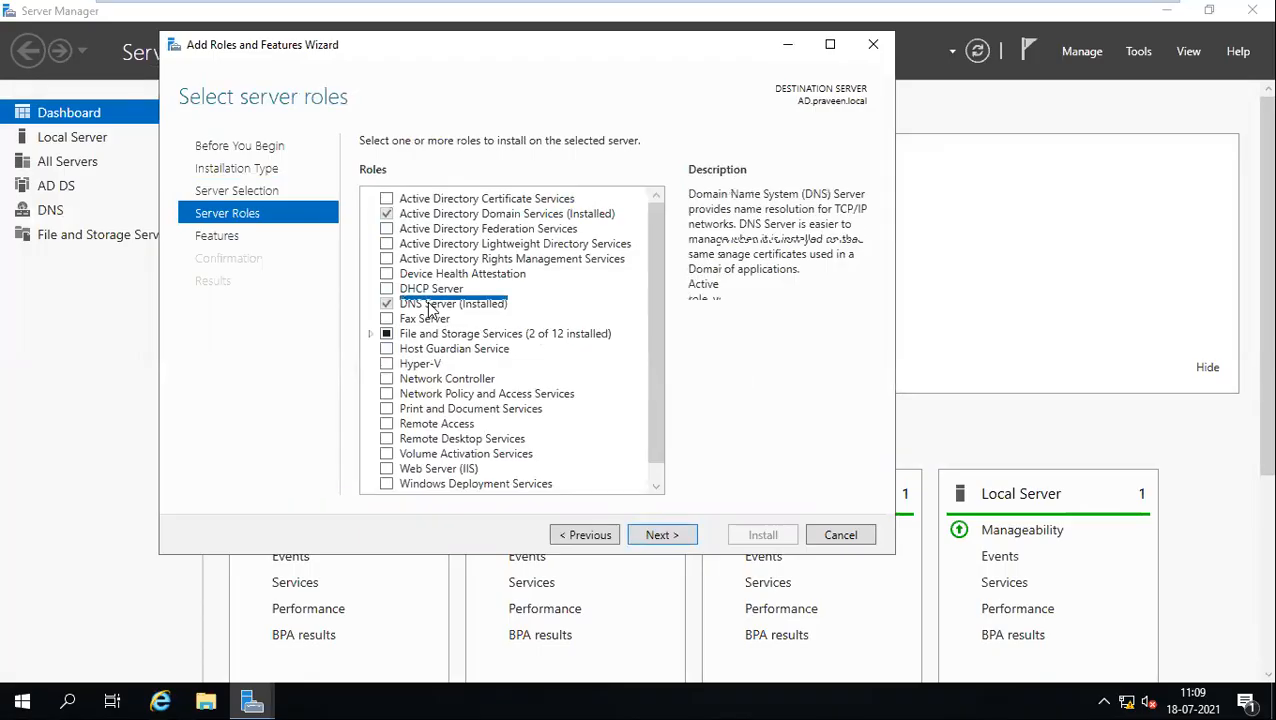
pyautogui.scroll(-1, 657, 254)
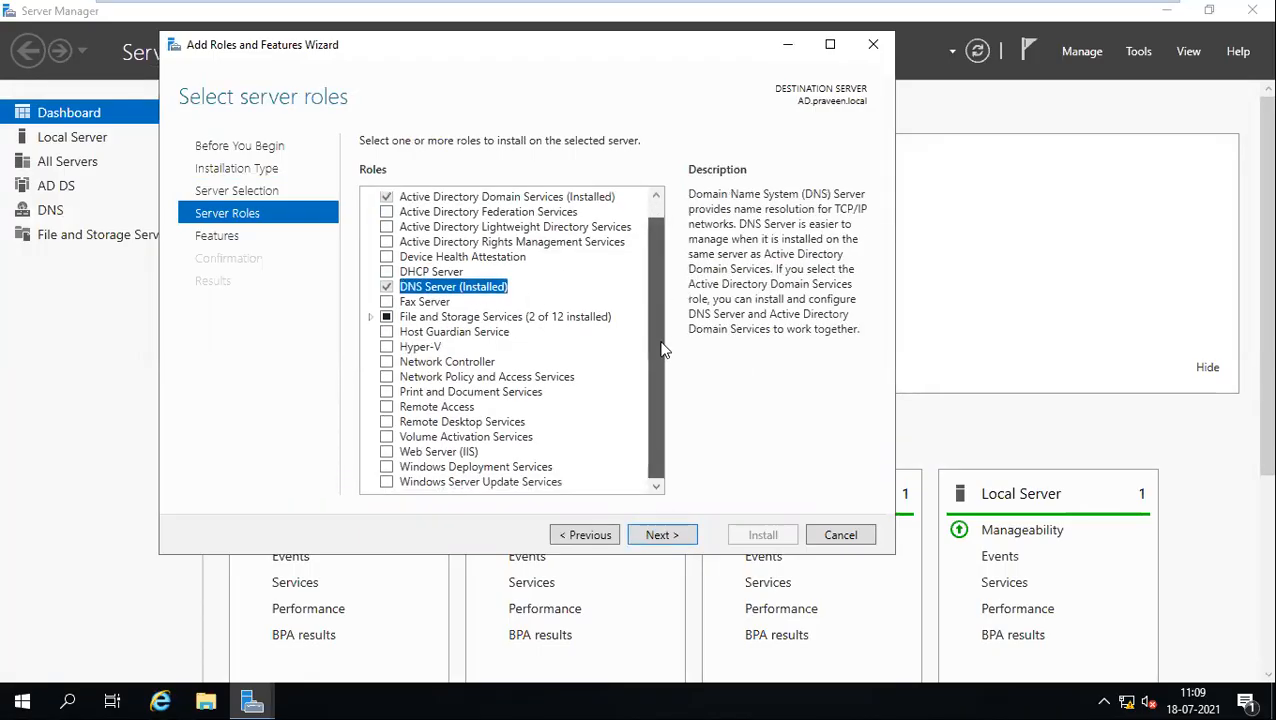
pyautogui.scroll(1, 655, 198)
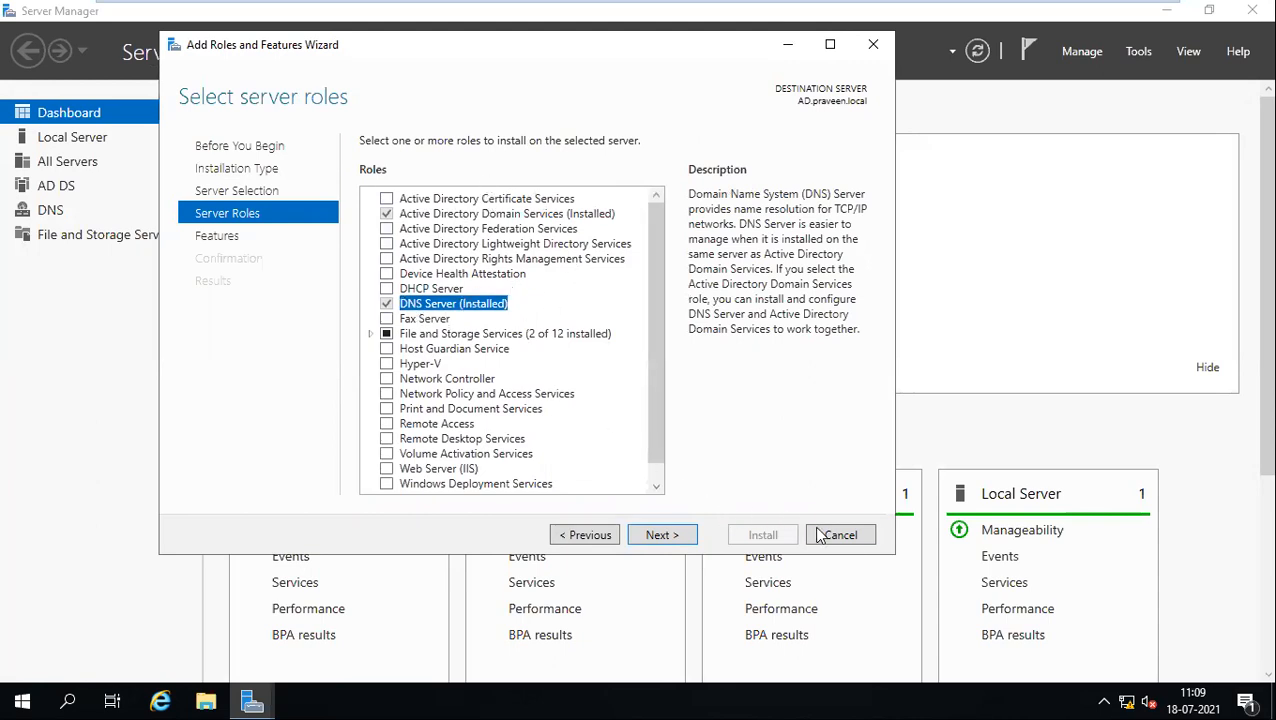
pyautogui.click(849, 538)
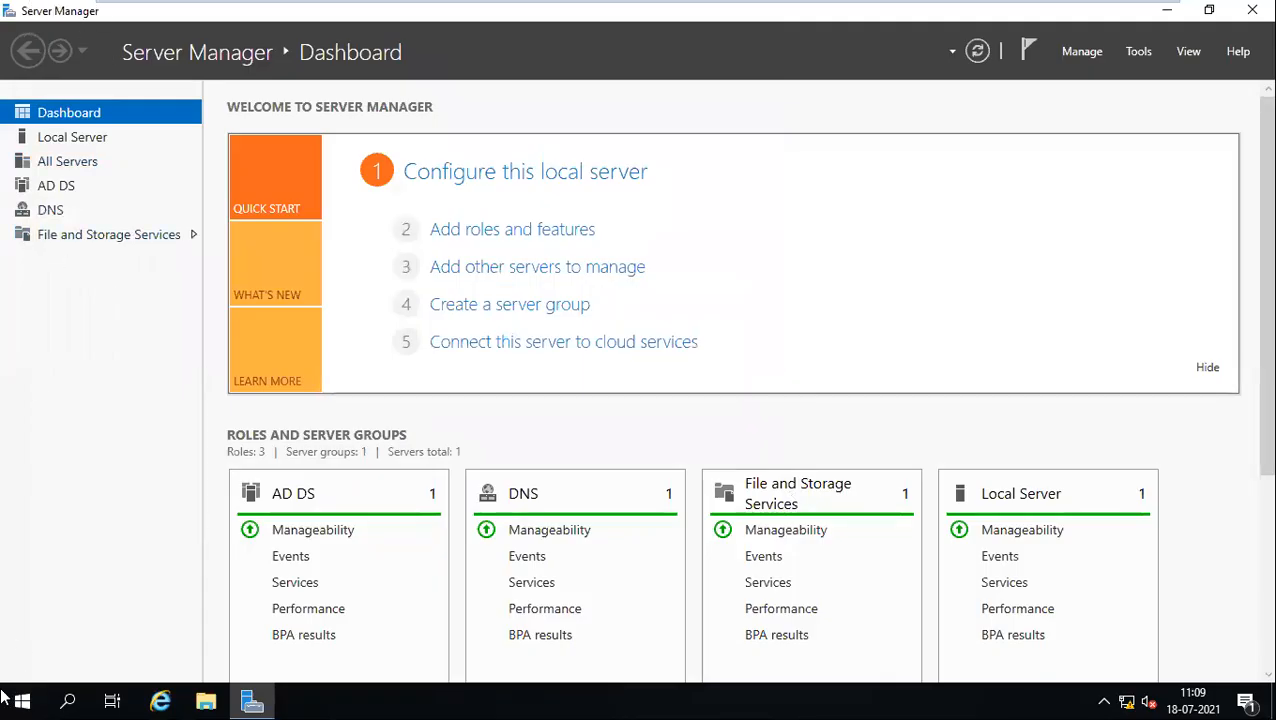
# Step: Close Server Manager and select the ADDS Role and Change DNS steps in the Word notes
pyautogui.click(1250, 12)
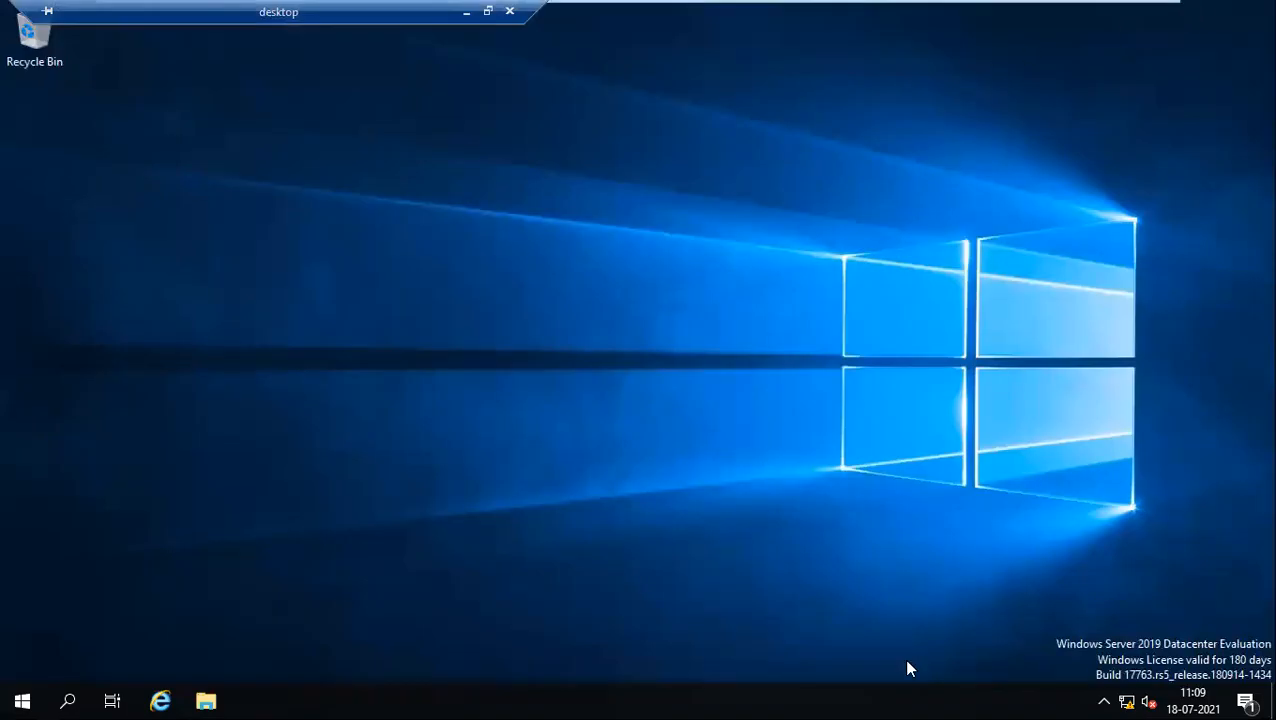
pyautogui.click(465, 12)
pyautogui.moveTo(440, 427); pyautogui.dragTo(352, 422)
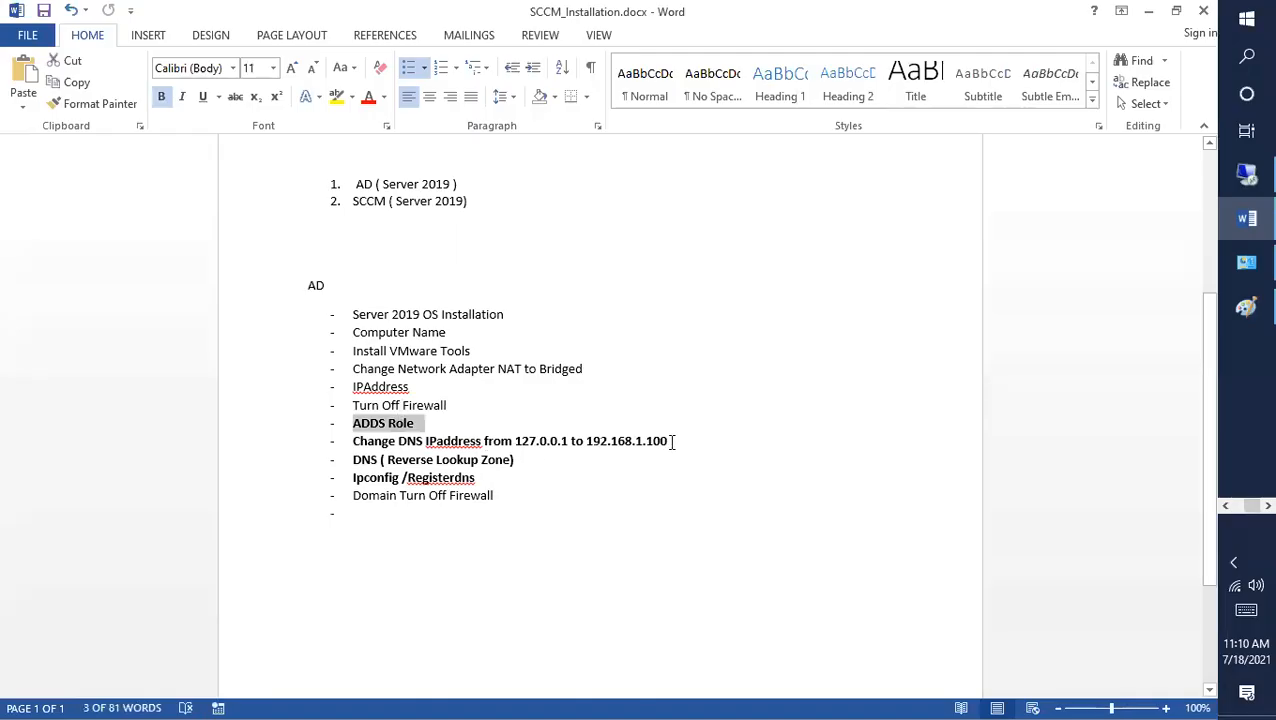
pyautogui.moveTo(672, 441); pyautogui.dragTo(357, 418)
pyautogui.click(1246, 262)
# Step: Open Network Connections with ncpa.cpl and bring up Ethernet0's IPv4 properties
pyautogui.press('super+r')
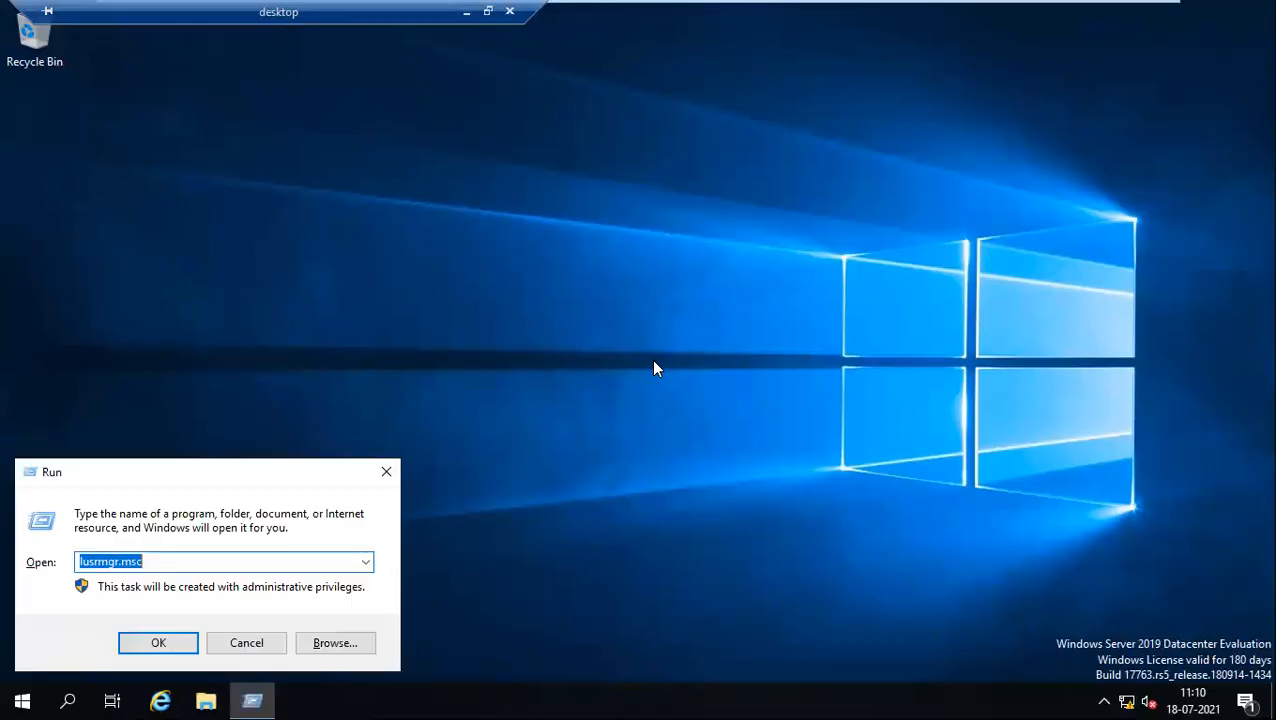
pyautogui.write('ncpa.cp')
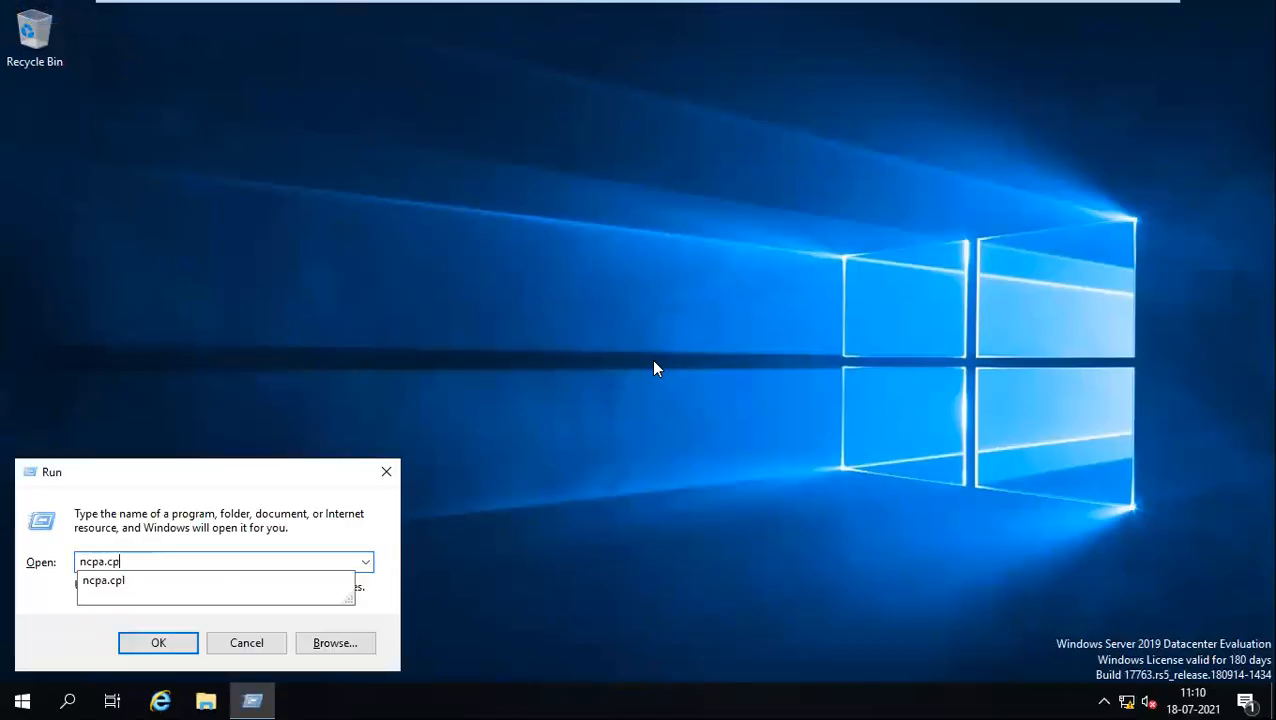
pyautogui.write('l')
pyautogui.press('Return')
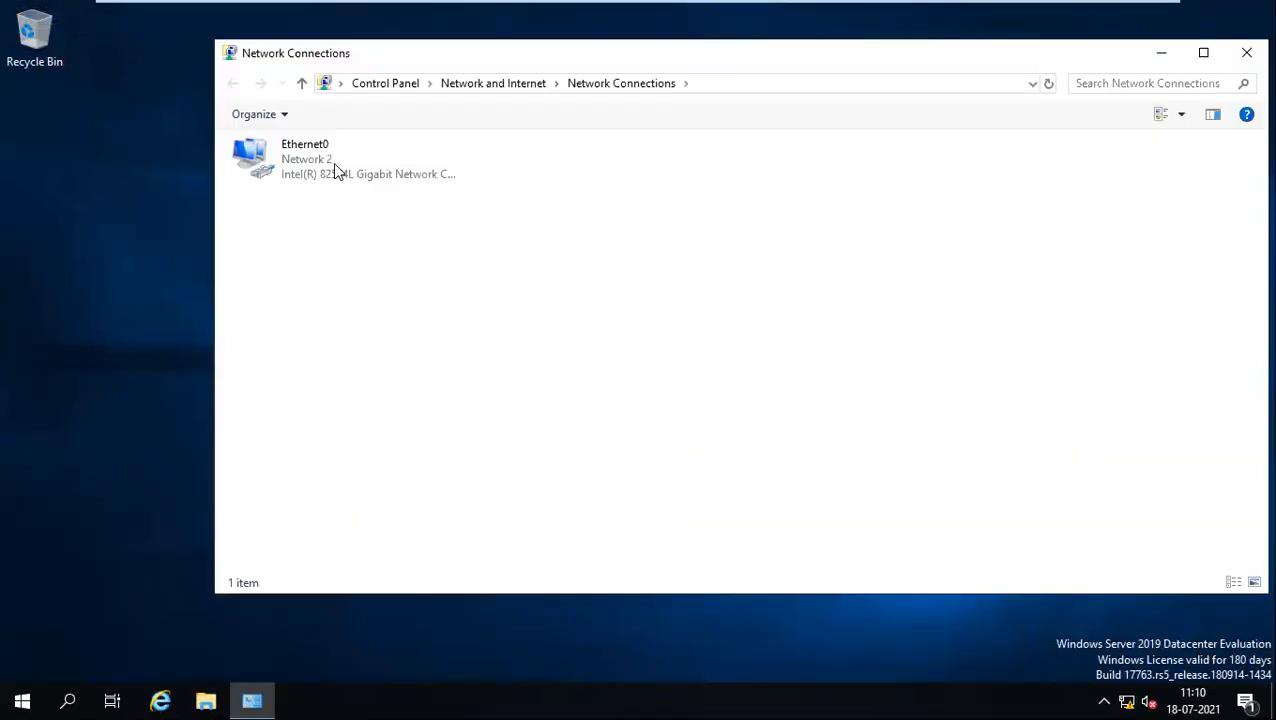
pyautogui.doubleClick(333, 162)
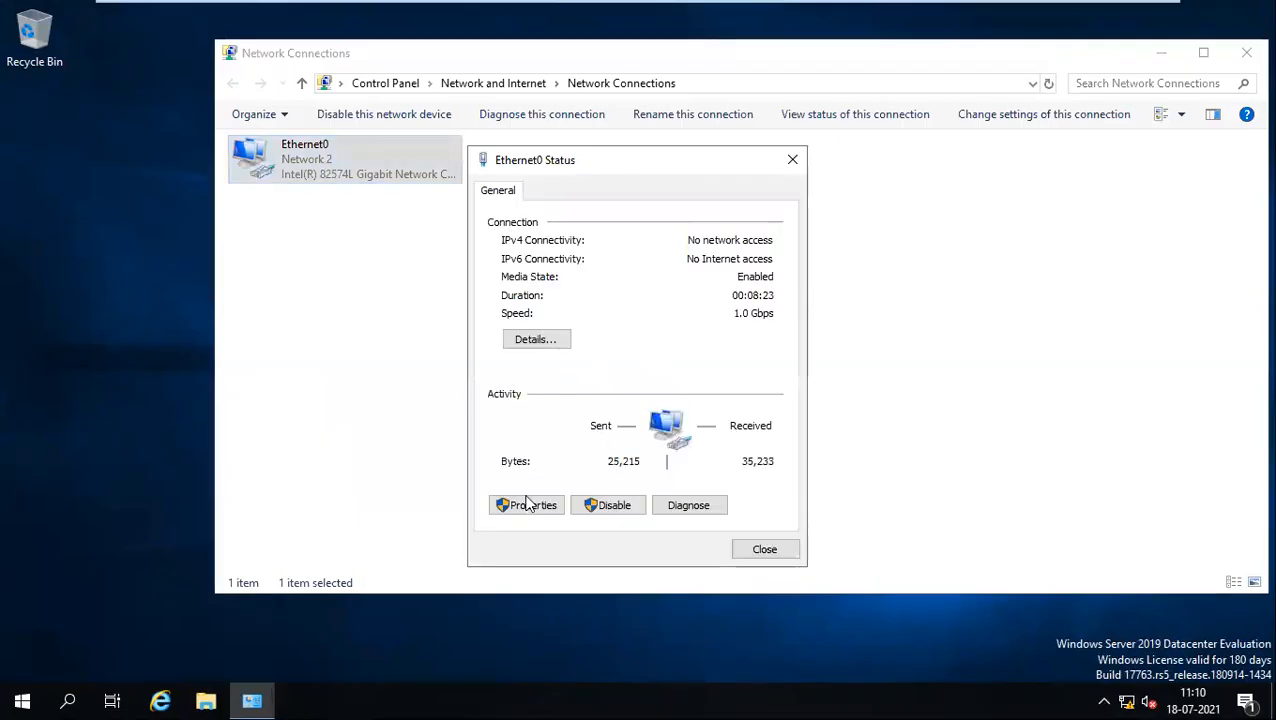
pyautogui.click(528, 504)
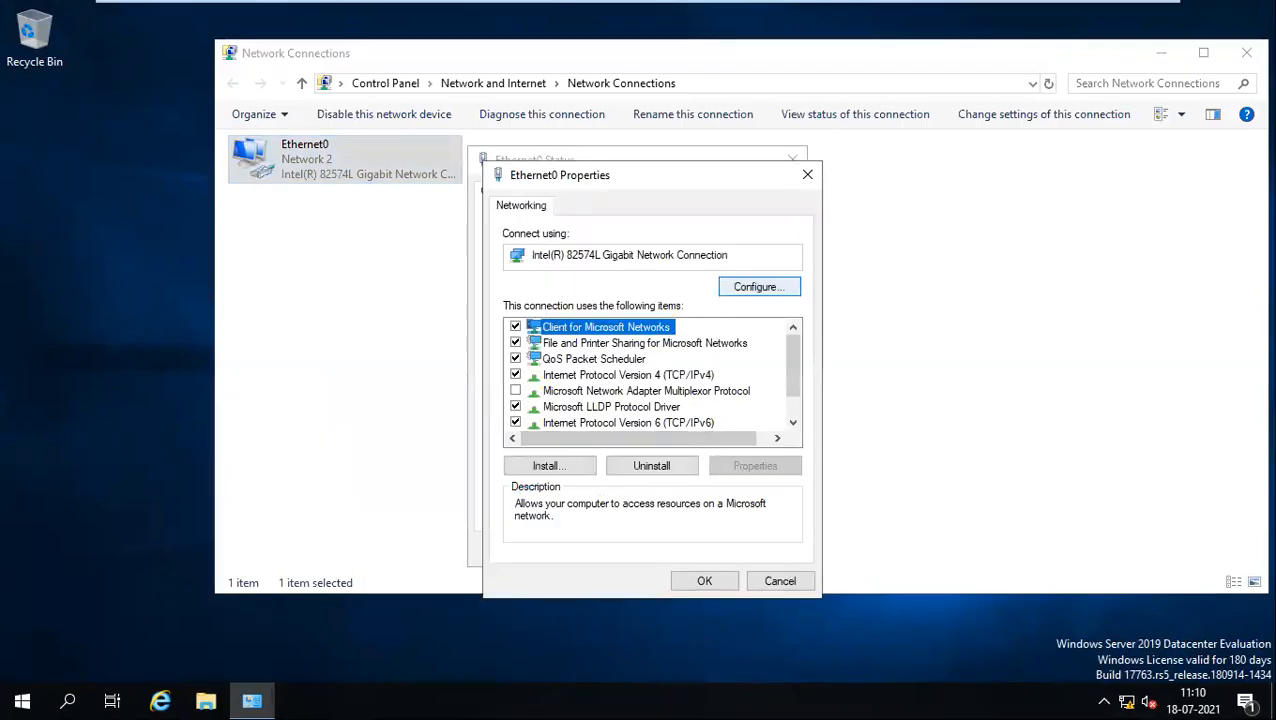
pyautogui.click(807, 175)
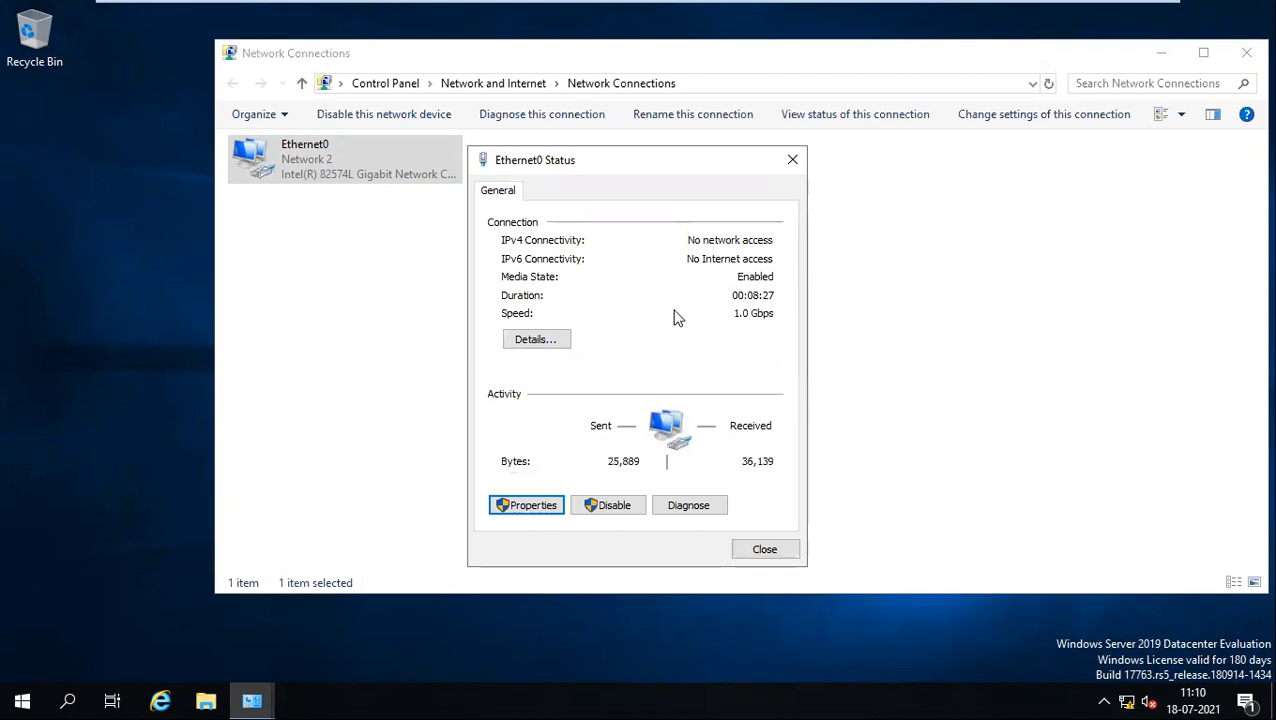
pyautogui.click(532, 506)
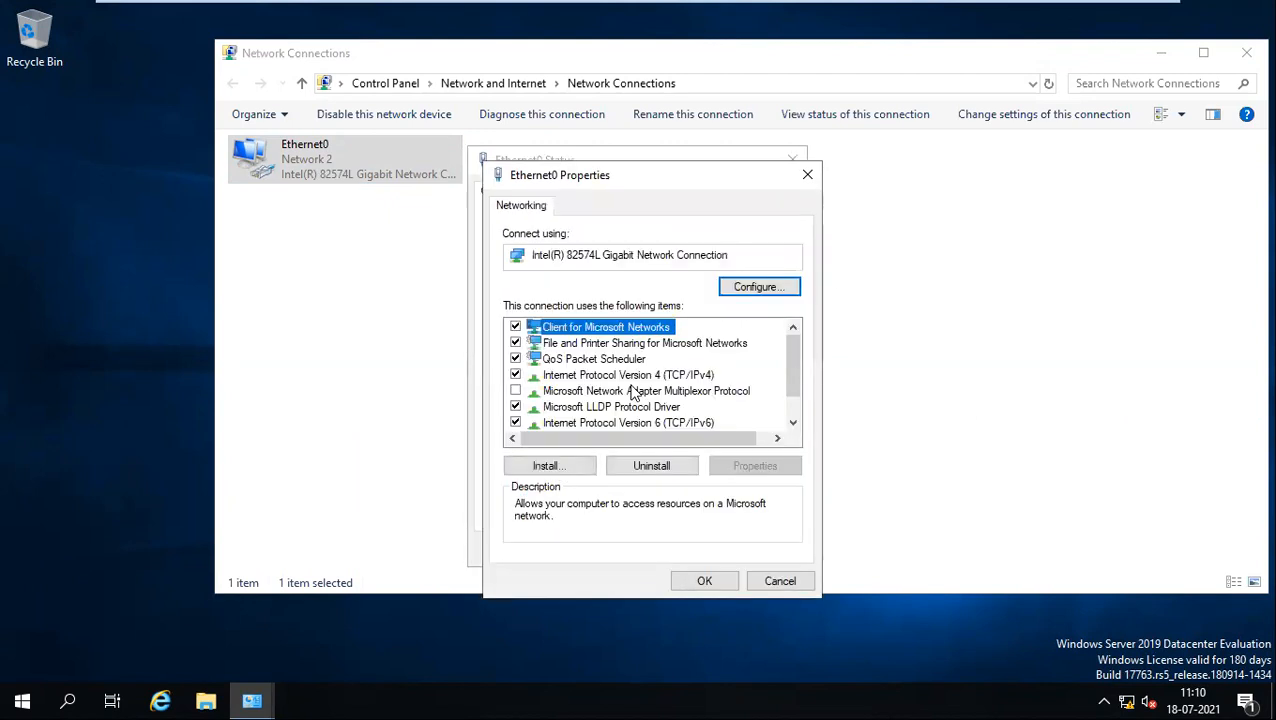
pyautogui.scroll(-1, 636, 378)
pyautogui.doubleClick(629, 345)
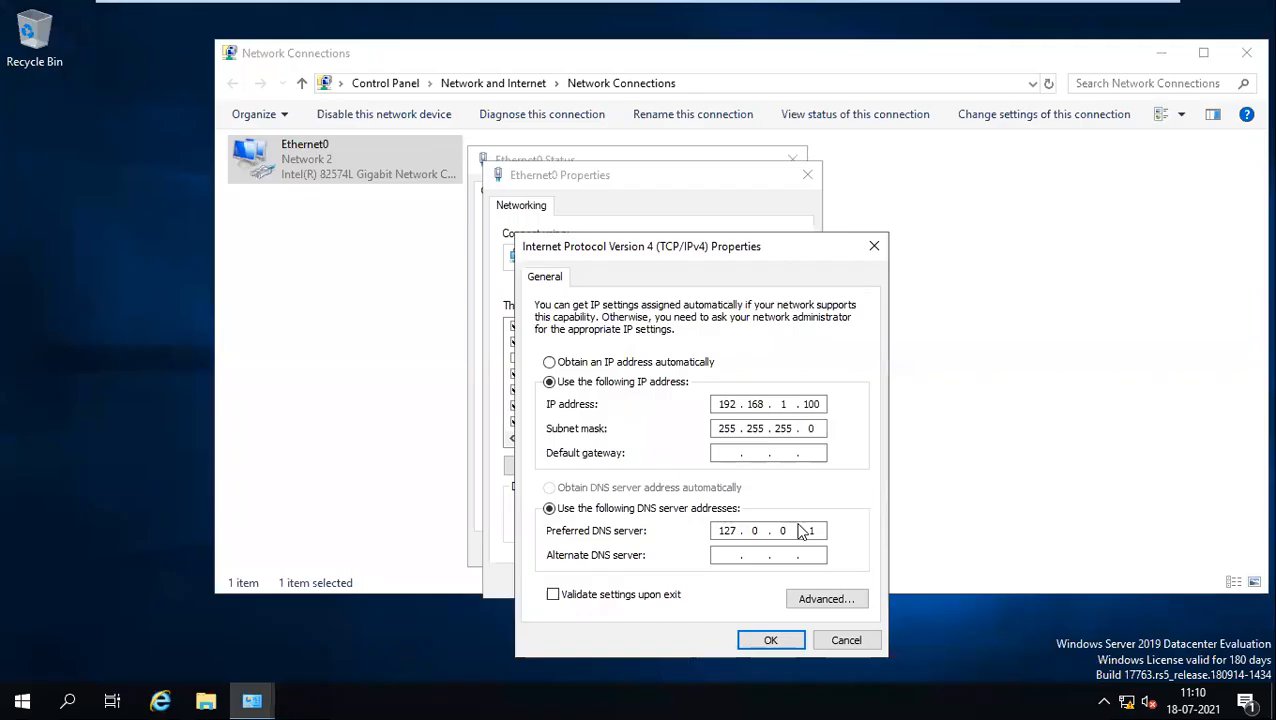
# Step: Change Ethernet0's preferred DNS server from 127.0.0.1 to 192.168.1.100 and close all dialogs
pyautogui.press('BackSpace')
pyautogui.press('BackSpace')
pyautogui.press('BackSpace')
pyautogui.press('BackSpace')
pyautogui.press('BackSpace')
pyautogui.press('BackSpace')
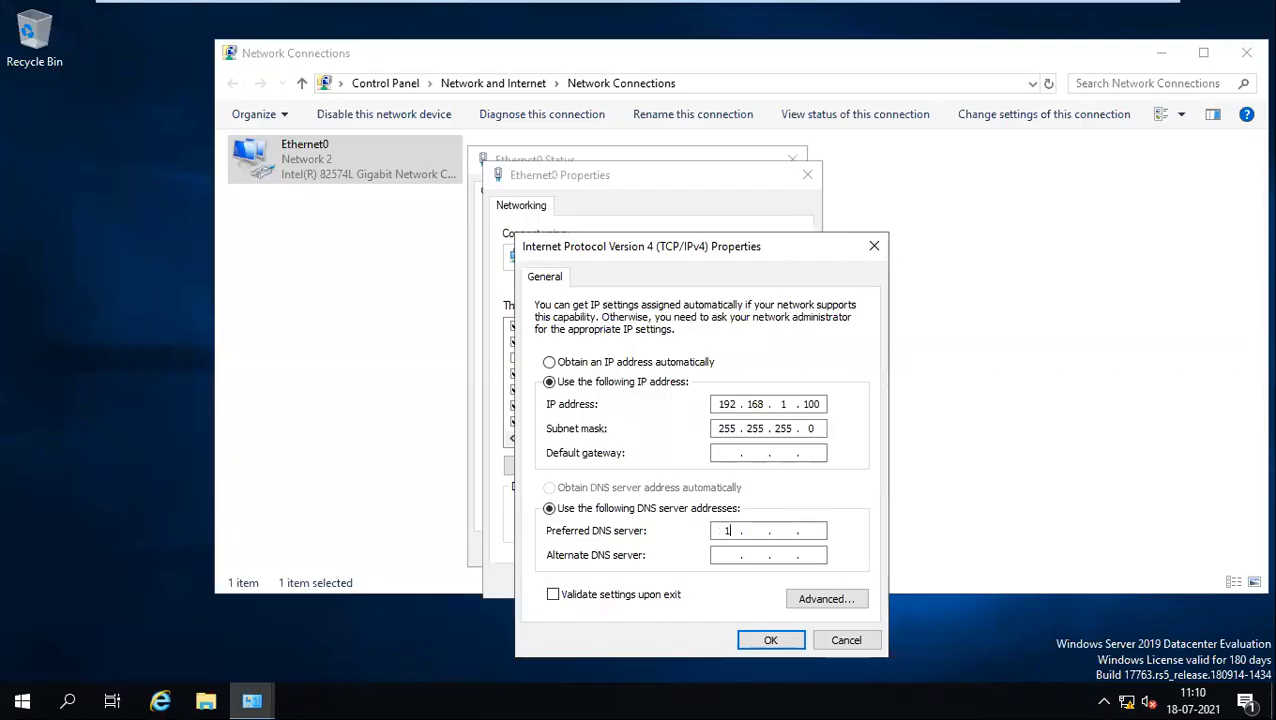
pyautogui.write('192 . 168')
pyautogui.click(745, 645)
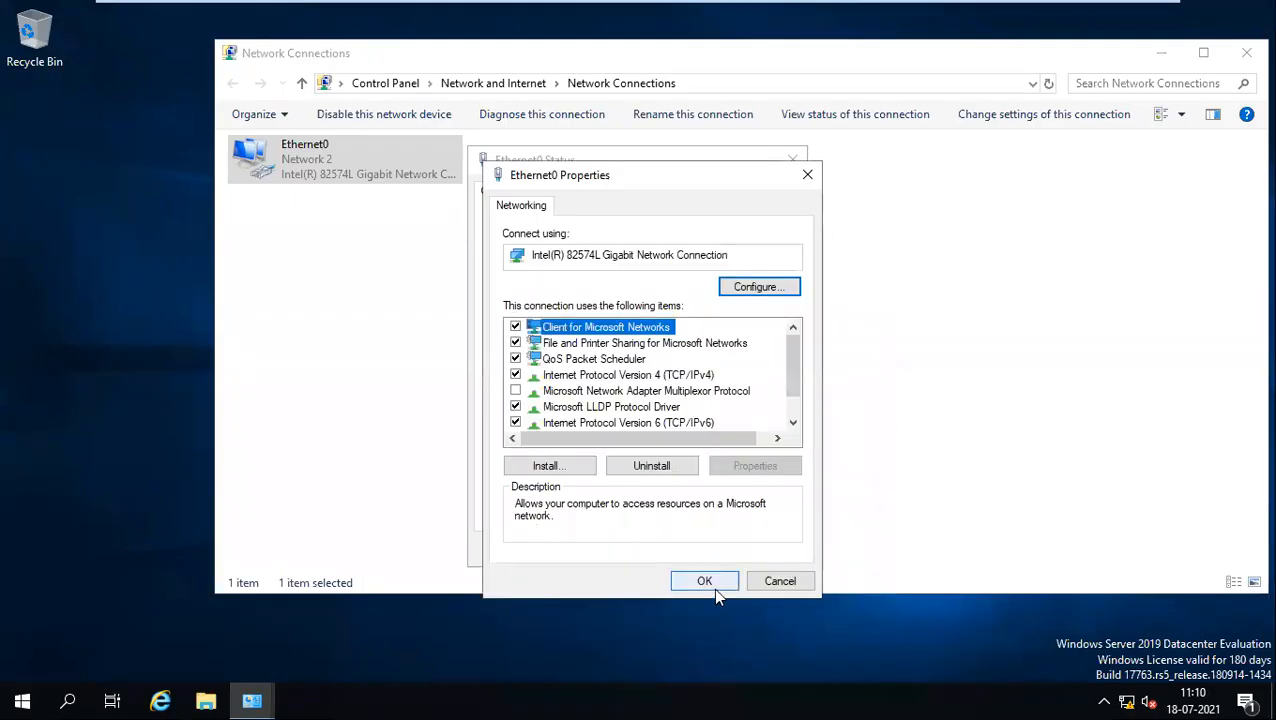
pyautogui.click(713, 587)
pyautogui.click(767, 556)
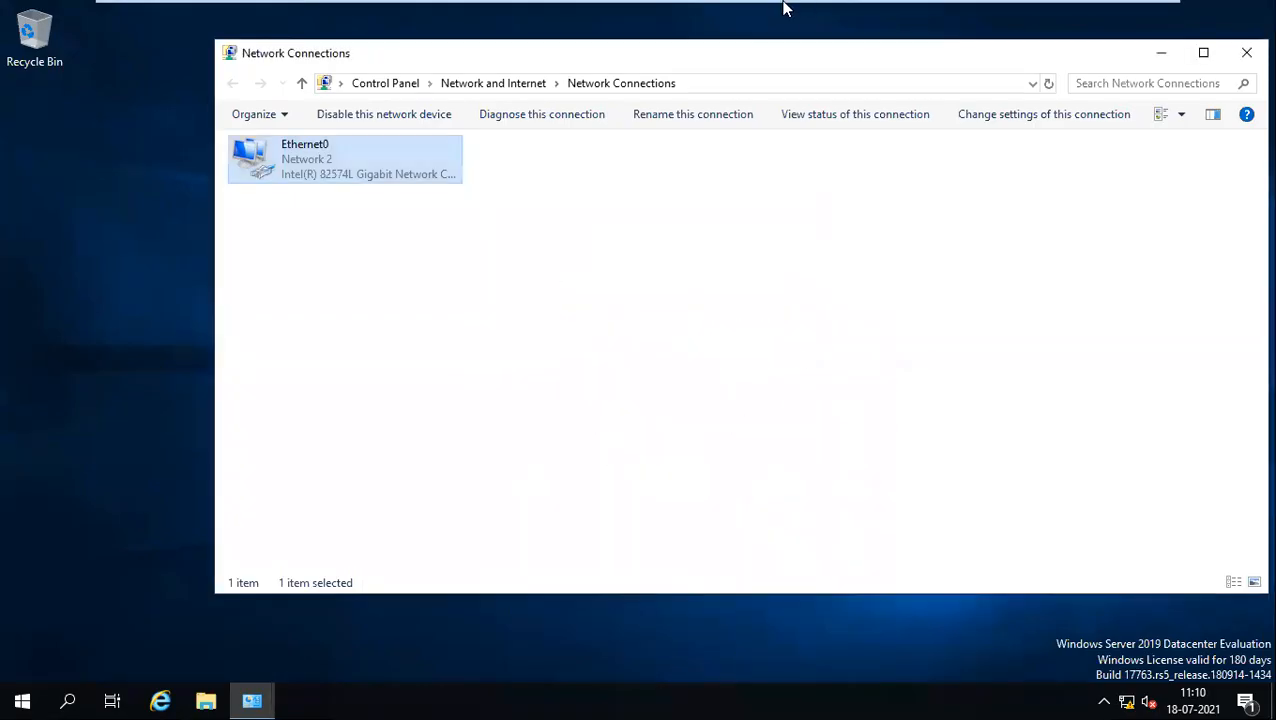
# Step: Paste the Domain Turn Off Firewall line as a new bullet after the Change DNS line
pyautogui.moveTo(755, 8)
pyautogui.click(465, 12)
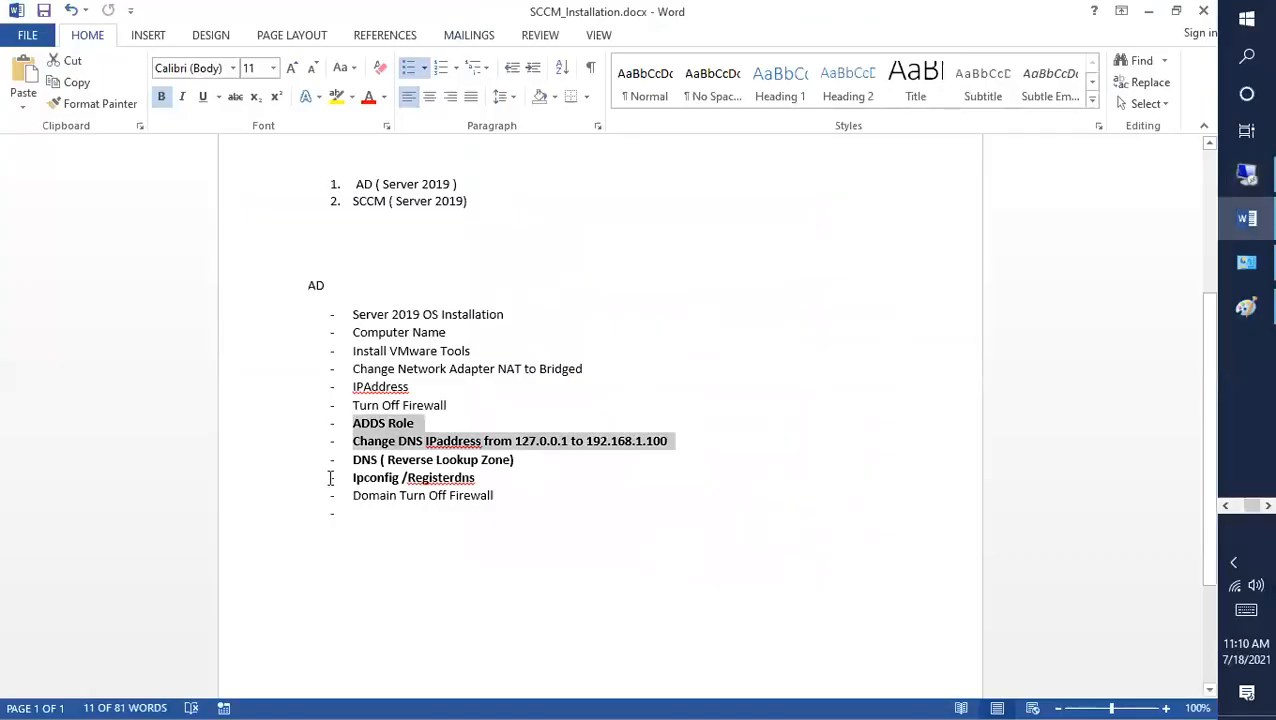
pyautogui.moveTo(530, 464); pyautogui.dragTo(364, 462)
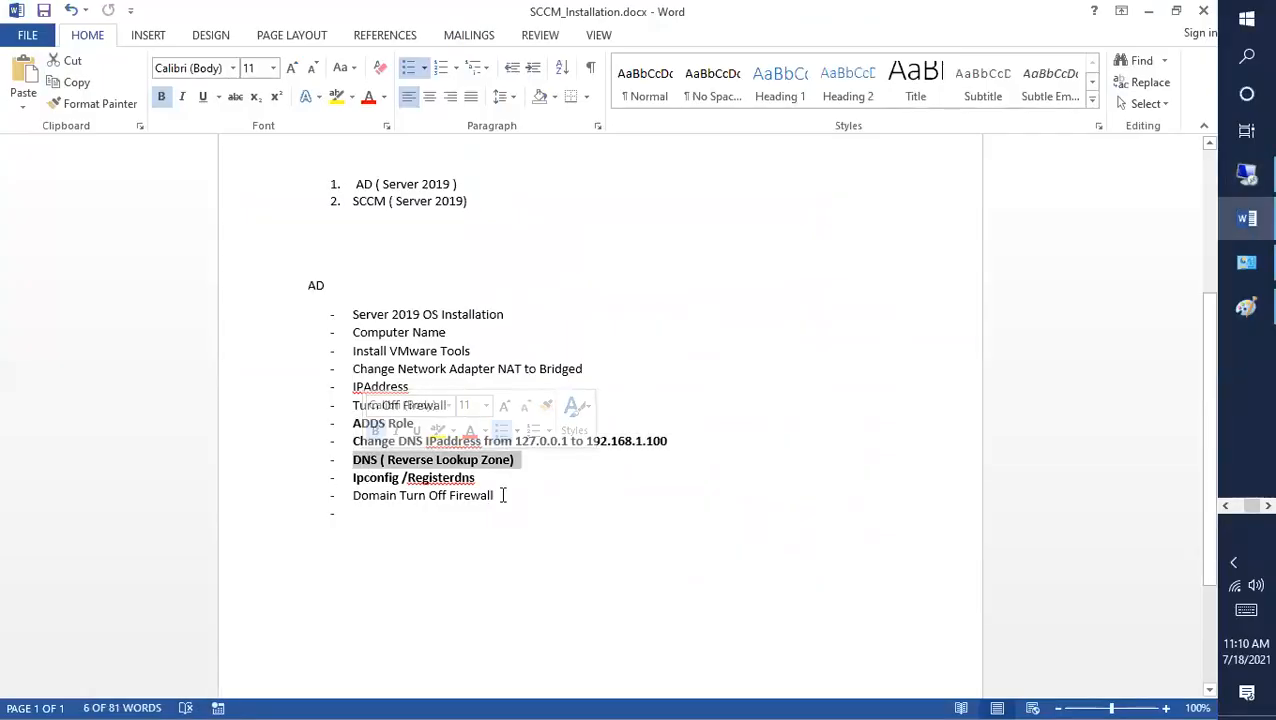
pyautogui.moveTo(503, 495); pyautogui.dragTo(340, 496)
pyautogui.hotkey('ctrl', 'c')
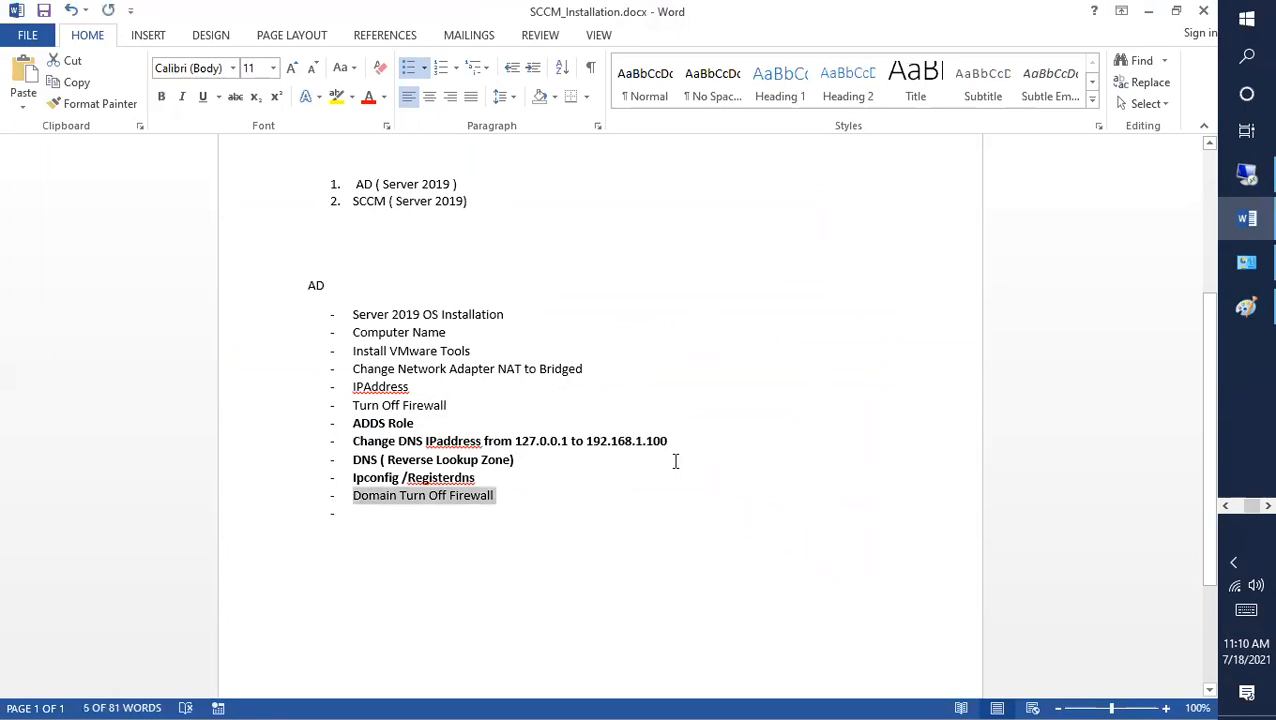
pyautogui.click(695, 442)
pyautogui.press('Return')
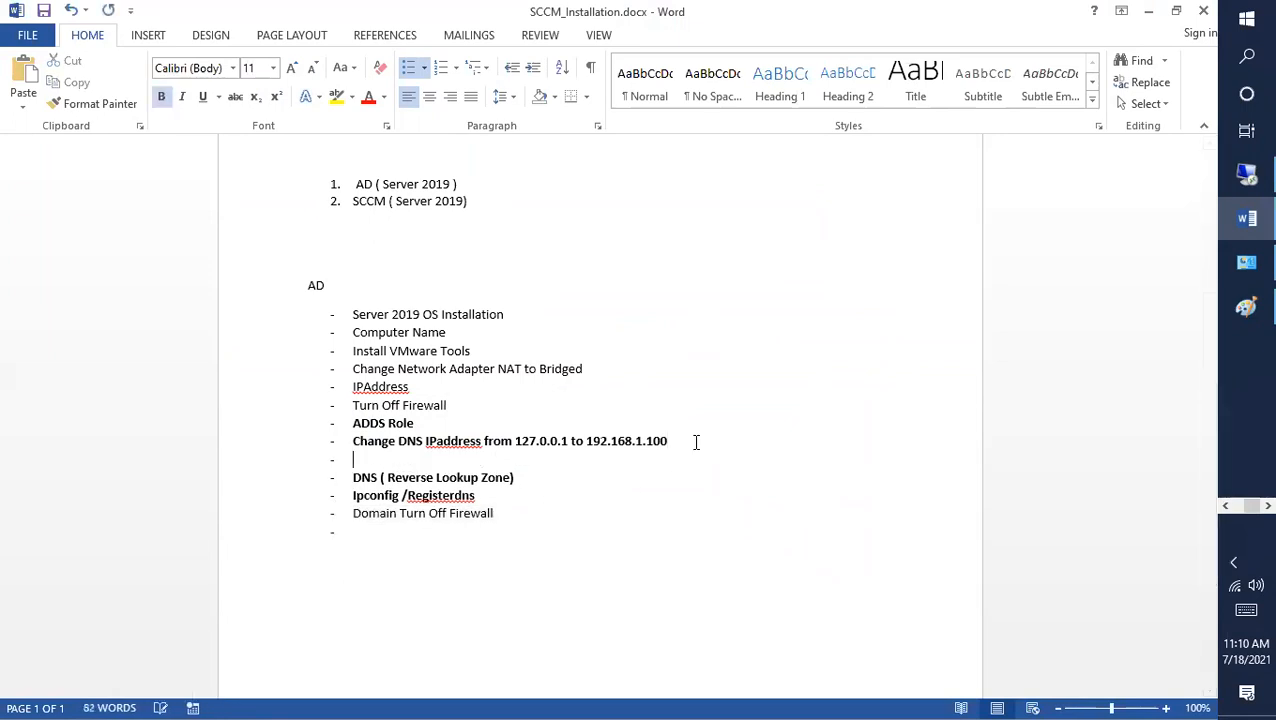
pyautogui.hotkey('ctrl', 'v')
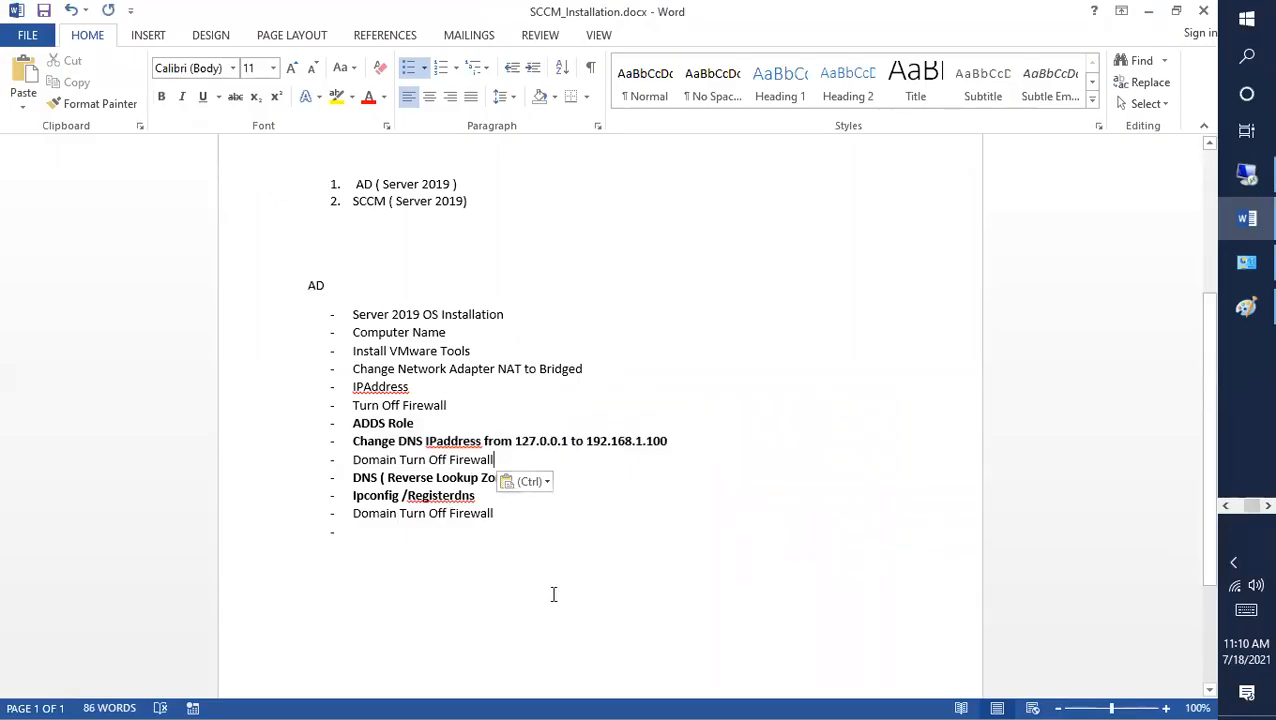
# Step: Delete the original Domain Turn Off Firewall line and save the notes document
pyautogui.moveTo(515, 532); pyautogui.dragTo(352, 527)
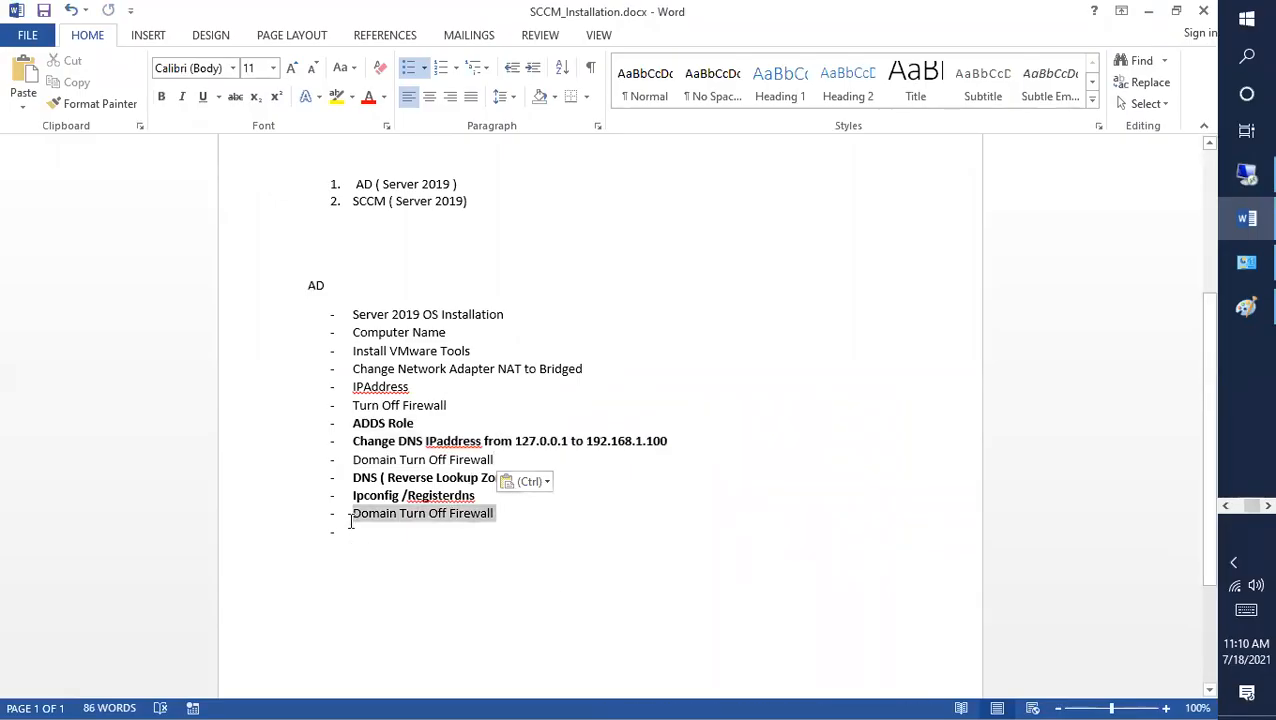
pyautogui.press('Delete')
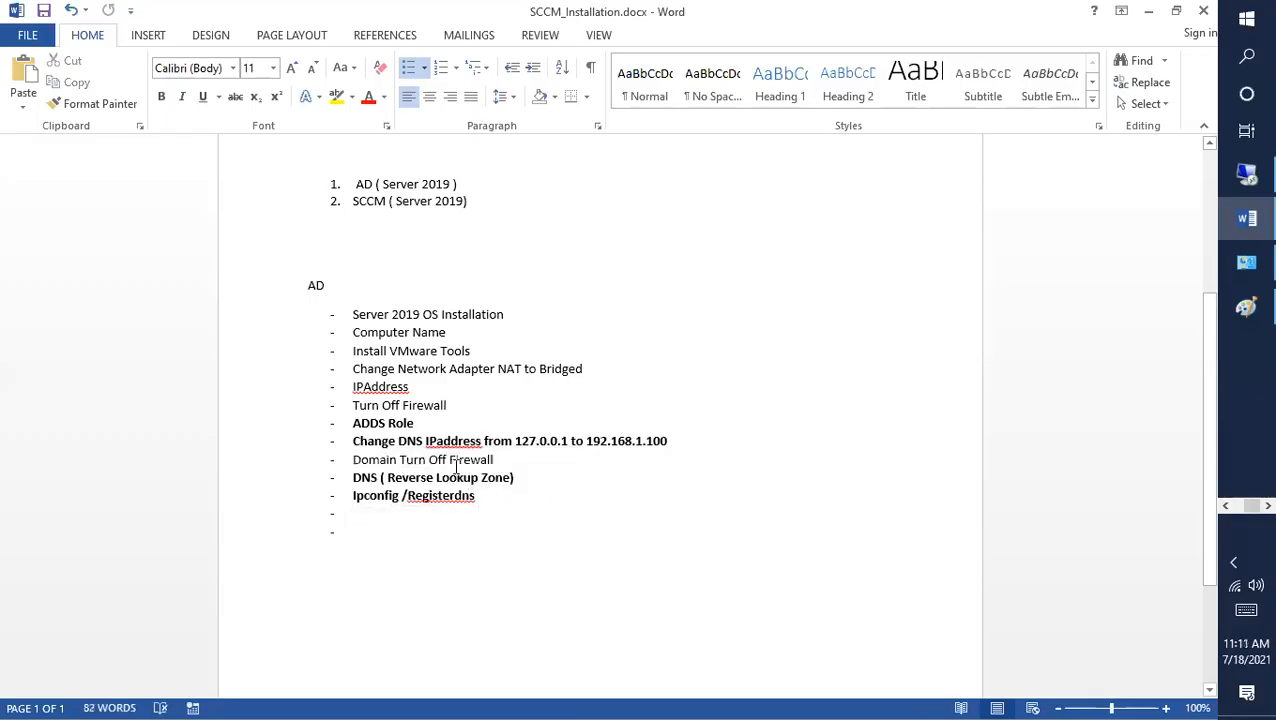
pyautogui.moveTo(497, 460); pyautogui.dragTo(358, 457)
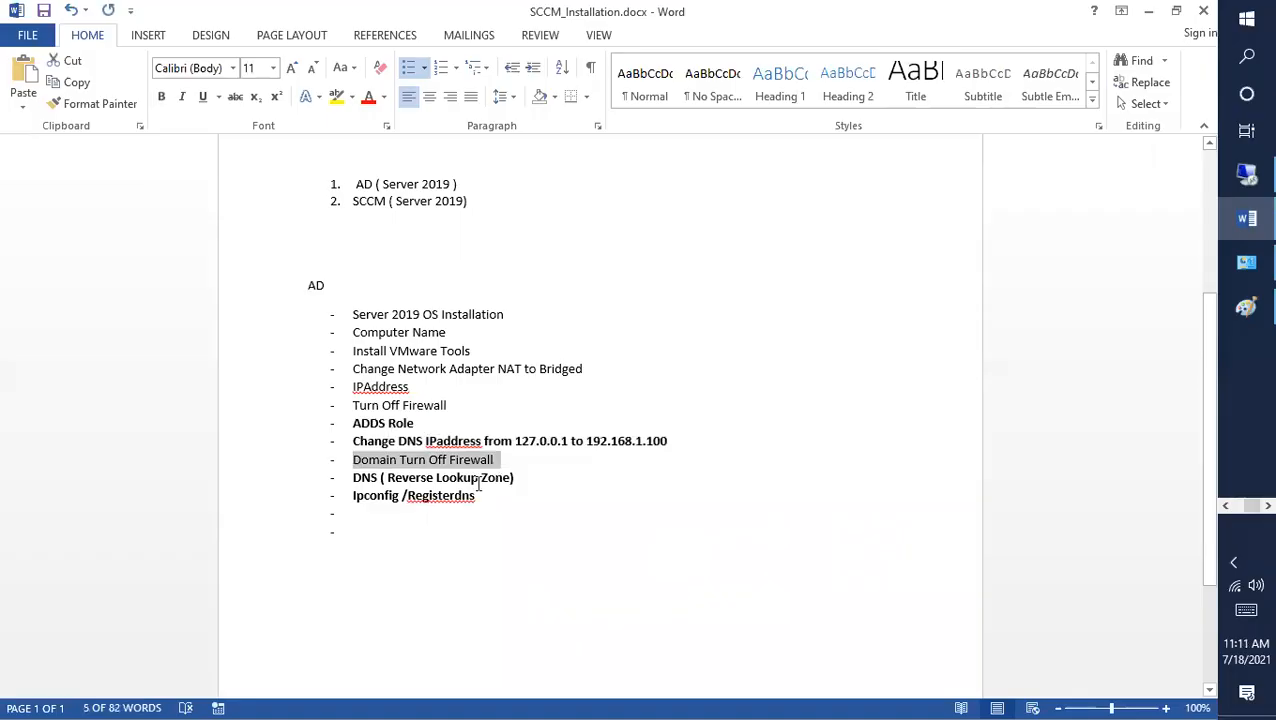
pyautogui.hotkey('ctrl', 's')
pyautogui.click(1246, 174)
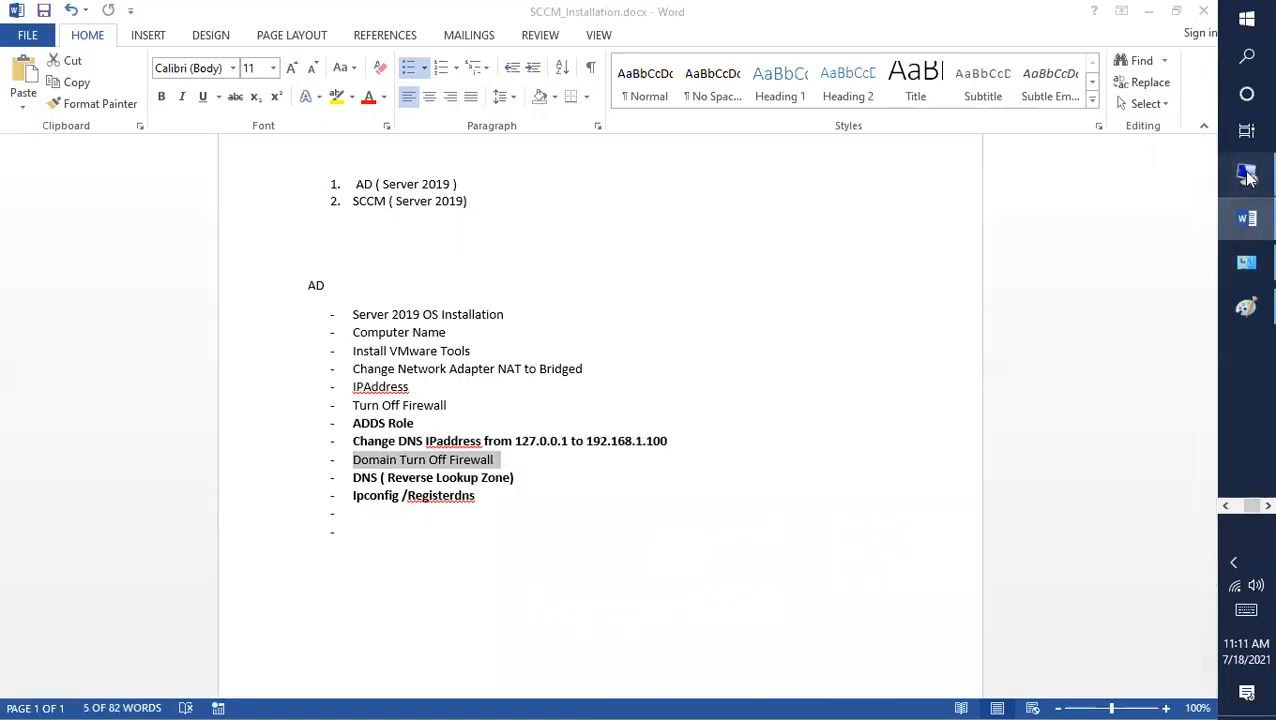
pyautogui.press('super+r')
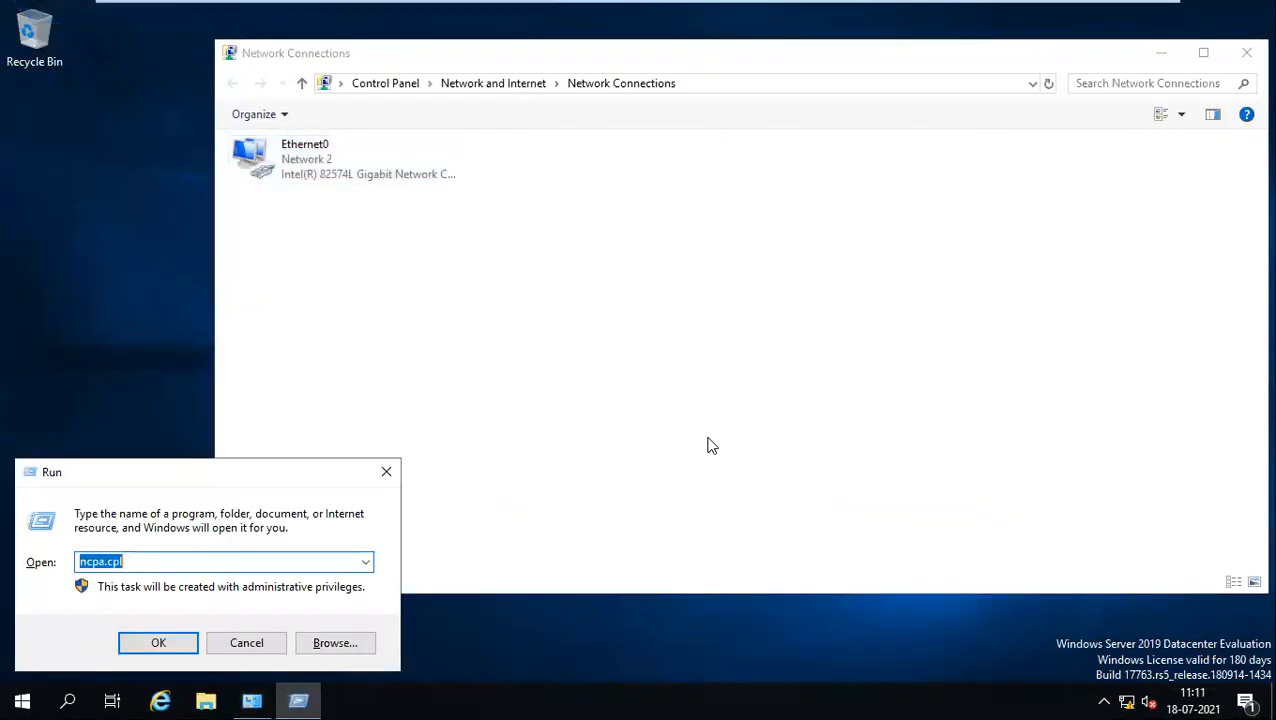
# Step: Turn off Windows Defender Firewall for domain networks through firewall.cpl
pyautogui.write('firewall.cpl')
pyautogui.press('Return')
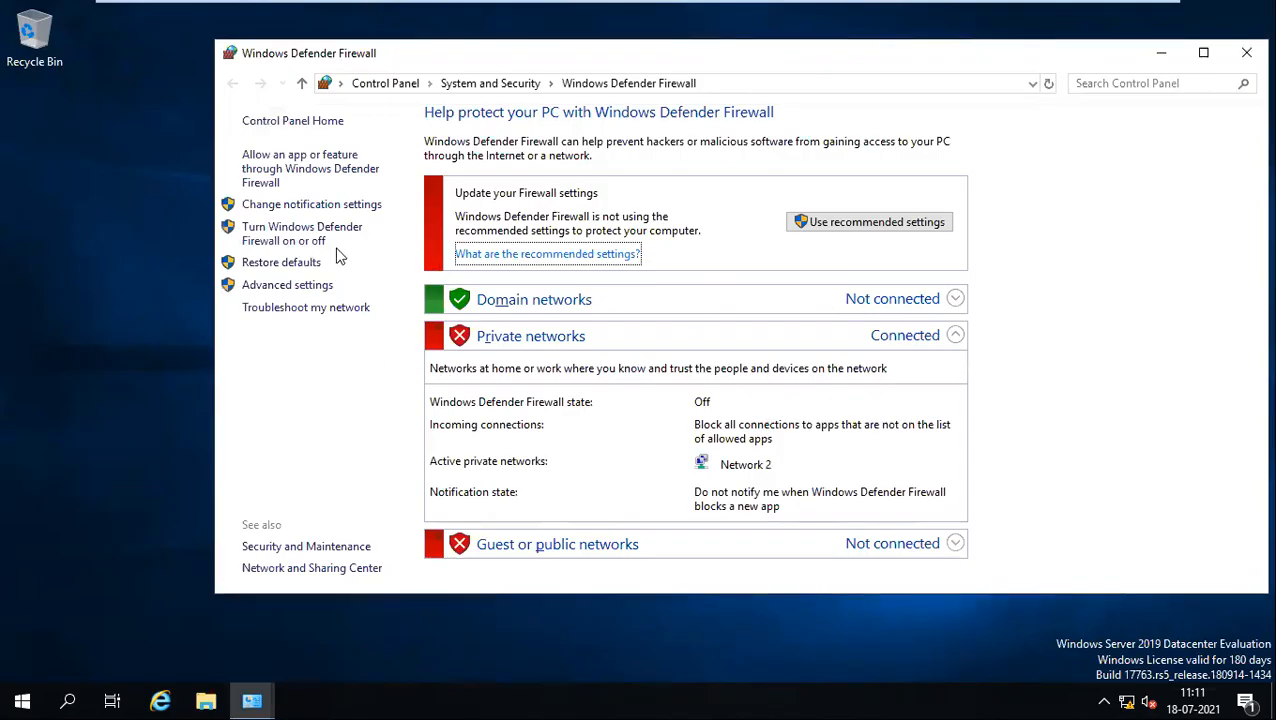
pyautogui.click(306, 206)
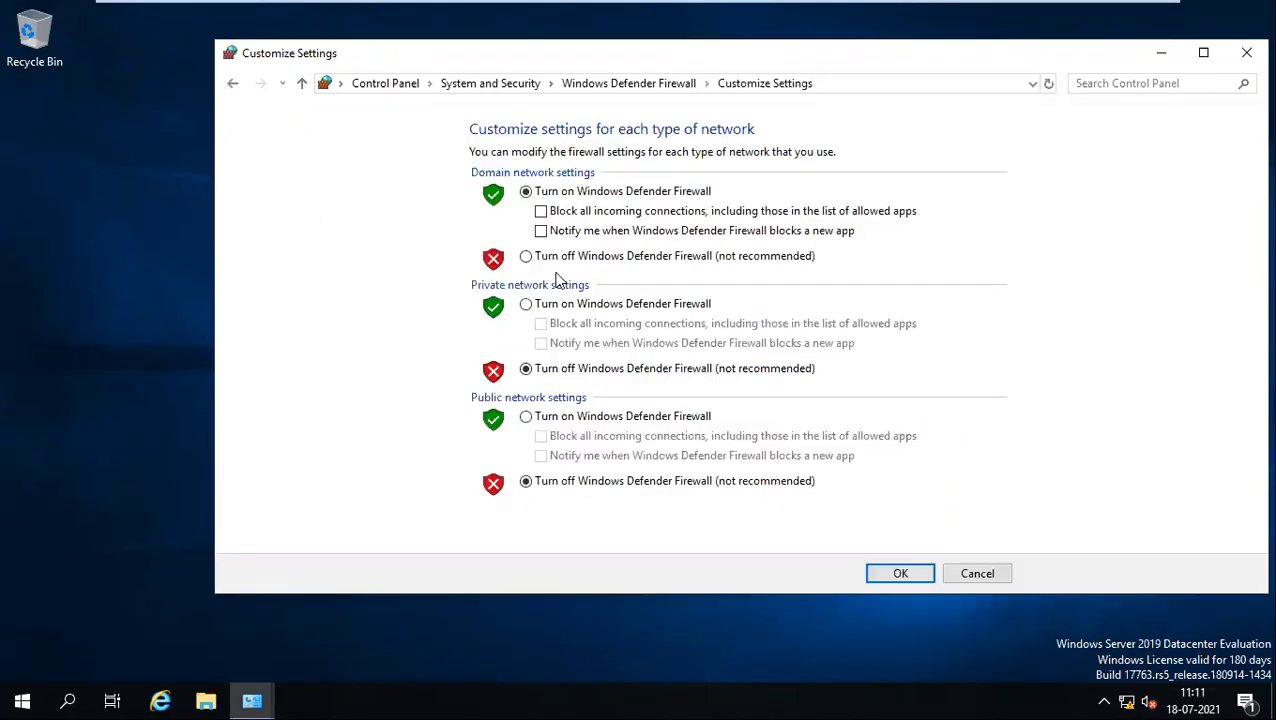
pyautogui.click(551, 257)
pyautogui.click(884, 578)
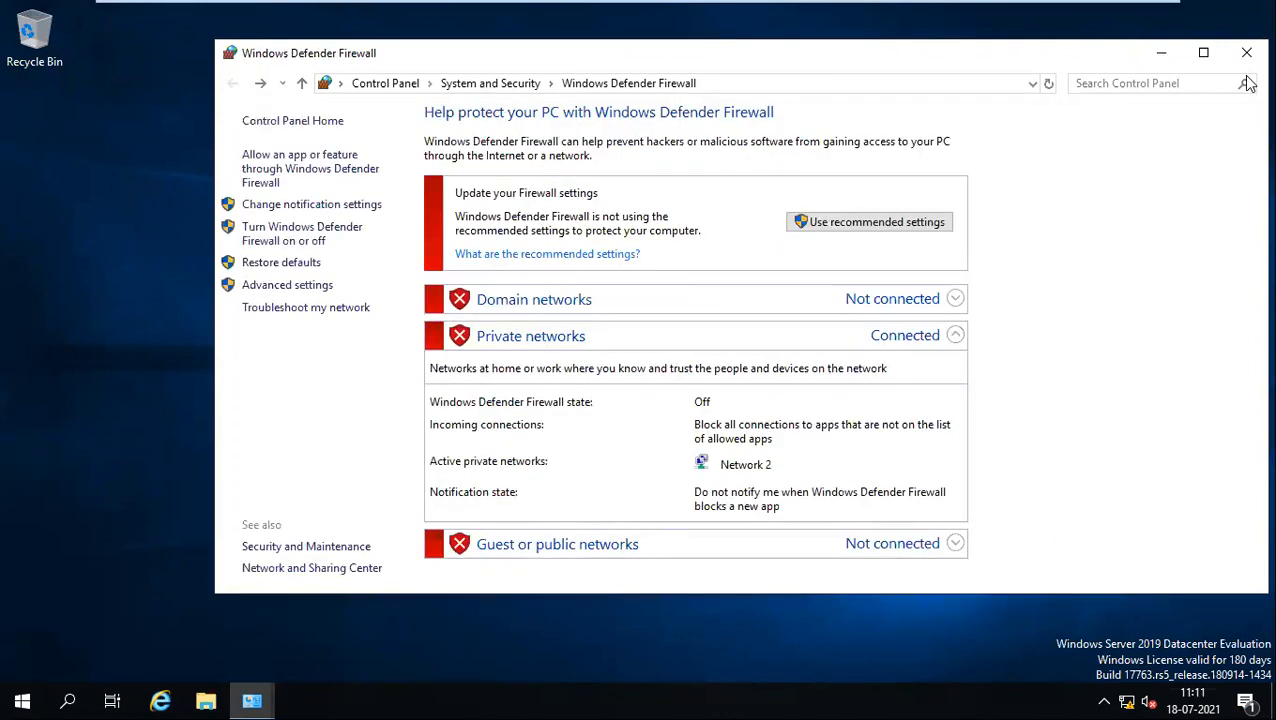
pyautogui.click(1246, 52)
# Step: Select the DNS (Reverse Lookup Zone) step in the Word notes
pyautogui.moveTo(638, 8)
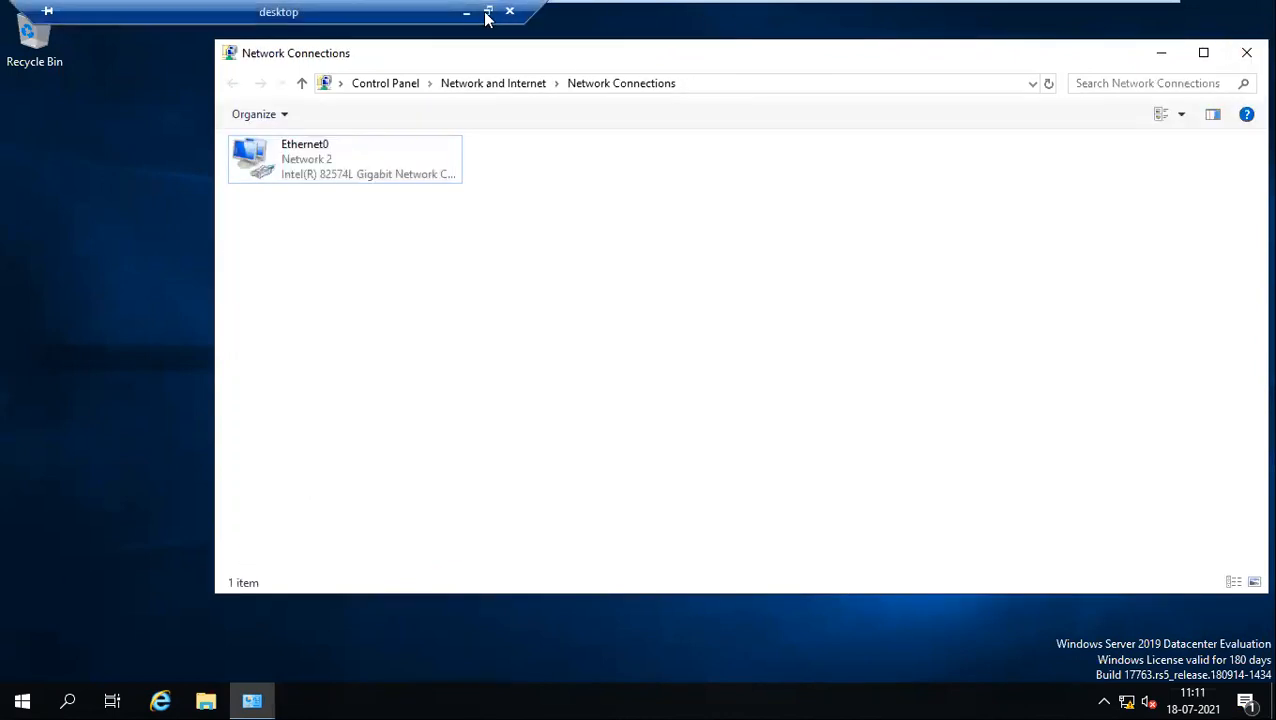
pyautogui.click(466, 12)
pyautogui.click(486, 473)
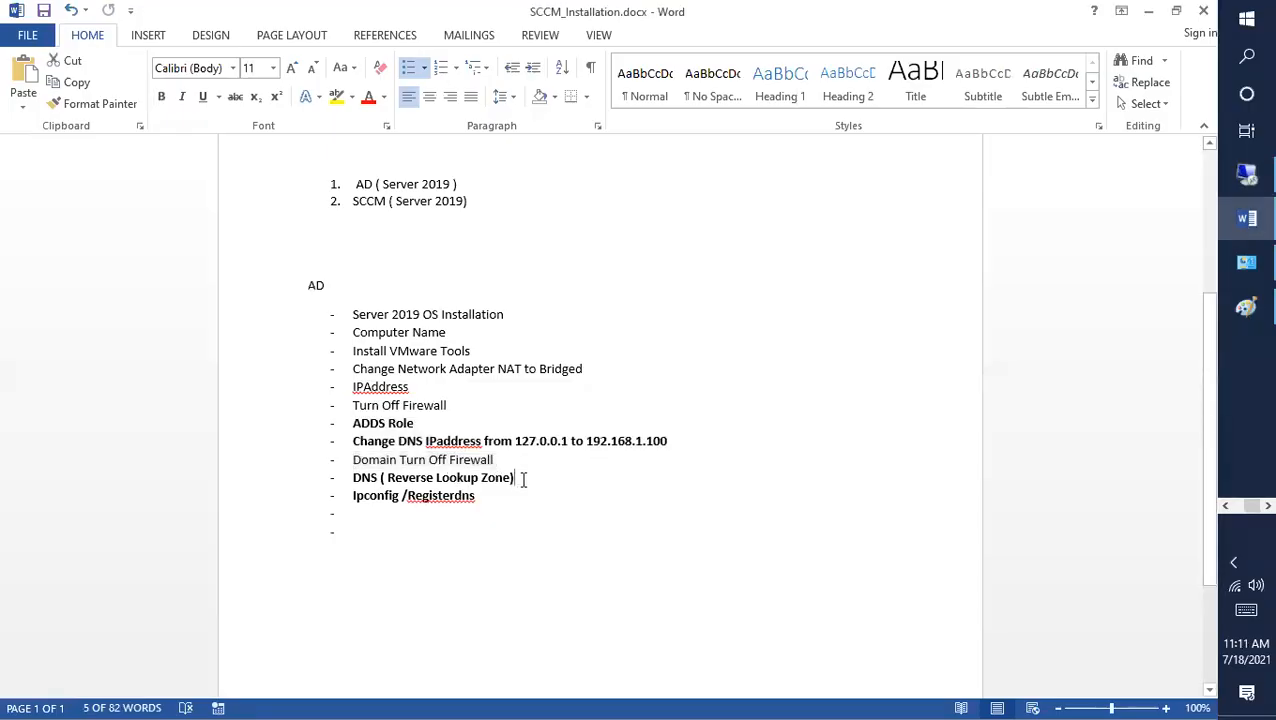
pyautogui.tripleClick(521, 478)
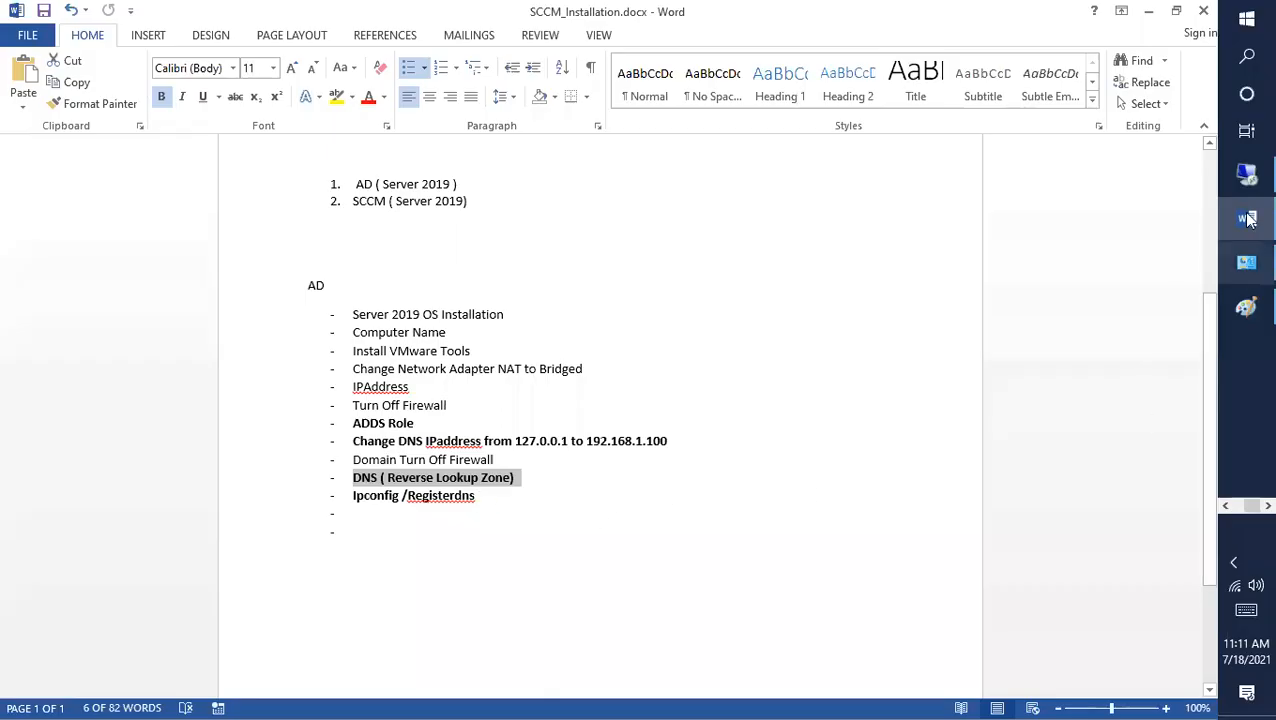
# Step: Open DNS Manager from Start > Windows Administrative Tools, then close it
pyautogui.click(1247, 170)
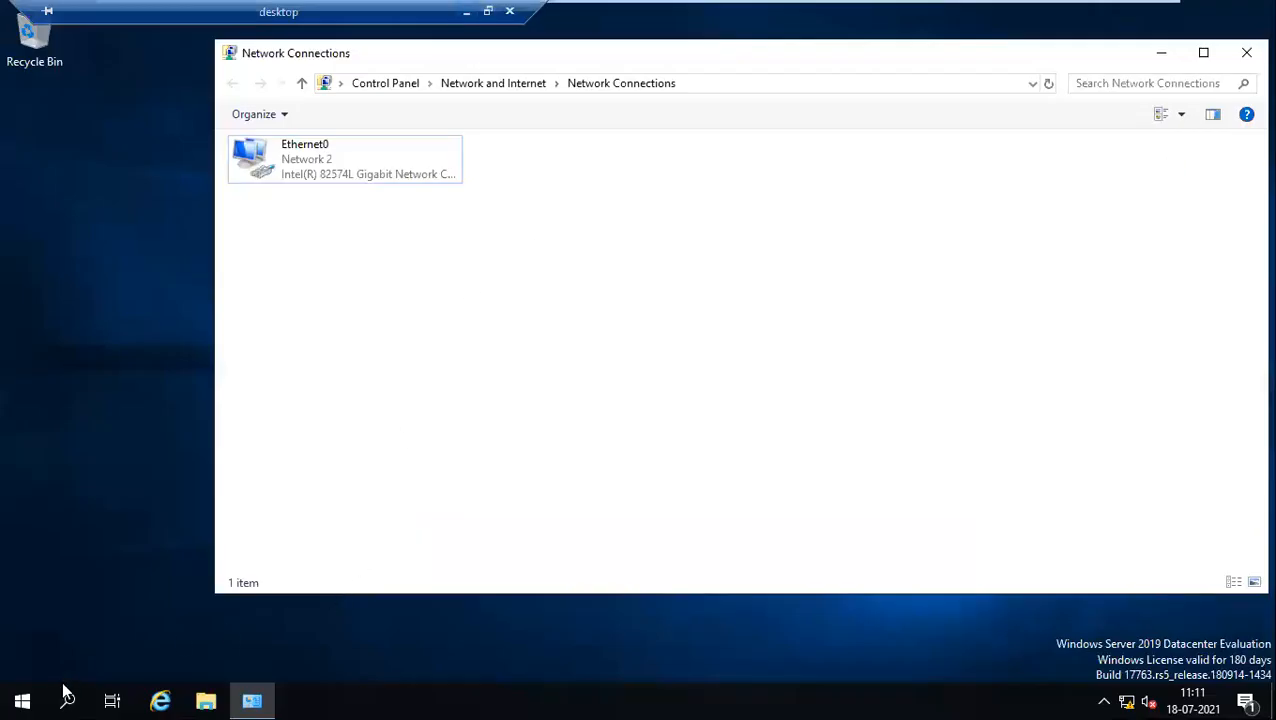
pyautogui.click(28, 700)
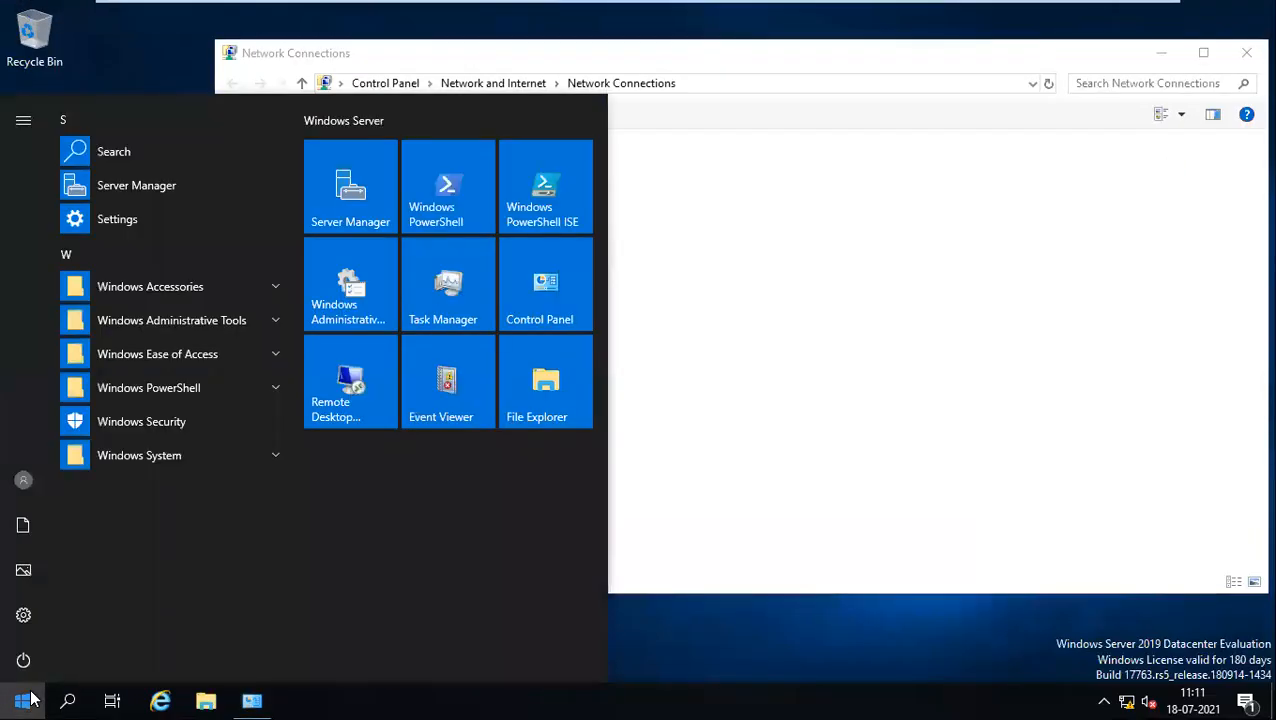
pyautogui.click(187, 326)
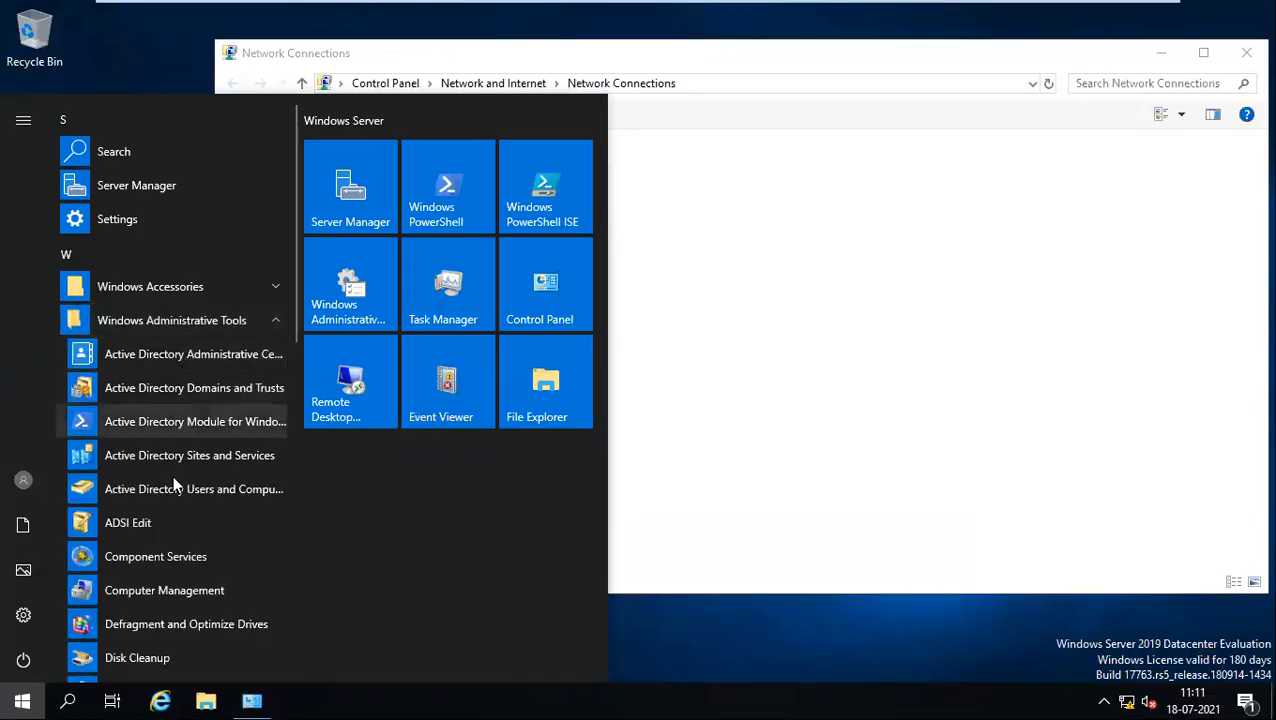
pyautogui.scroll(-3, 172, 485)
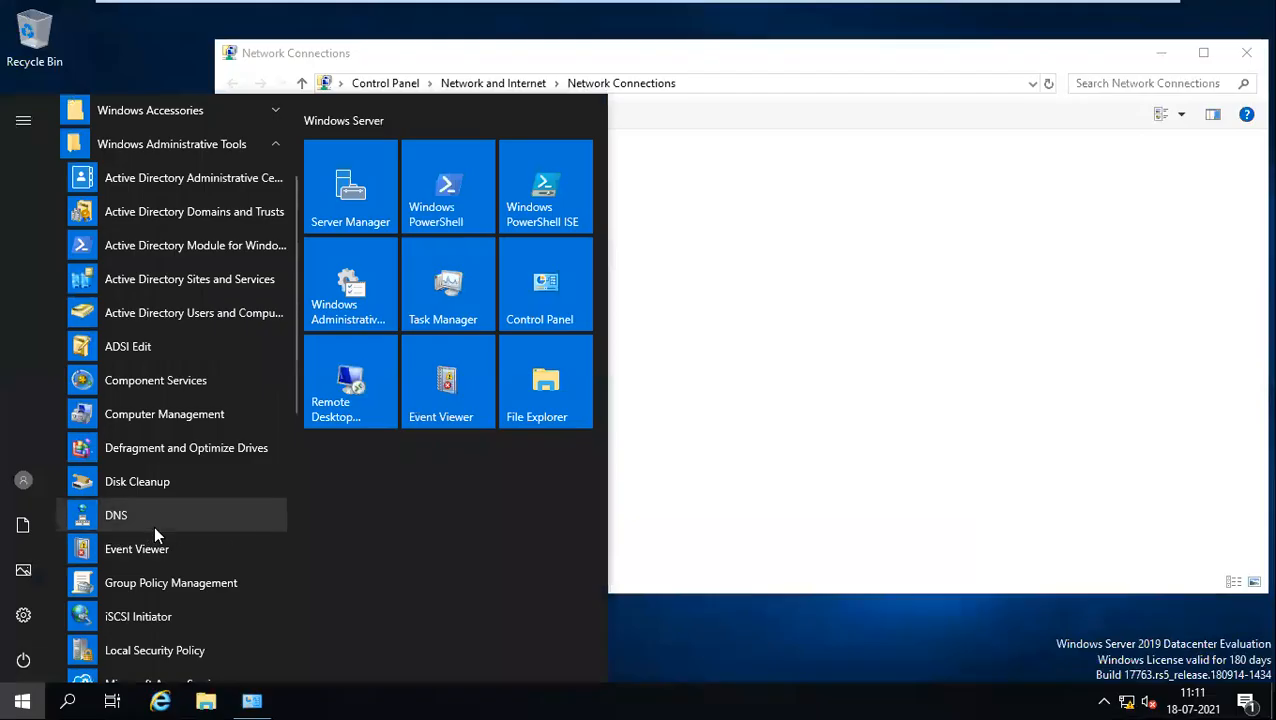
pyautogui.click(917, 450)
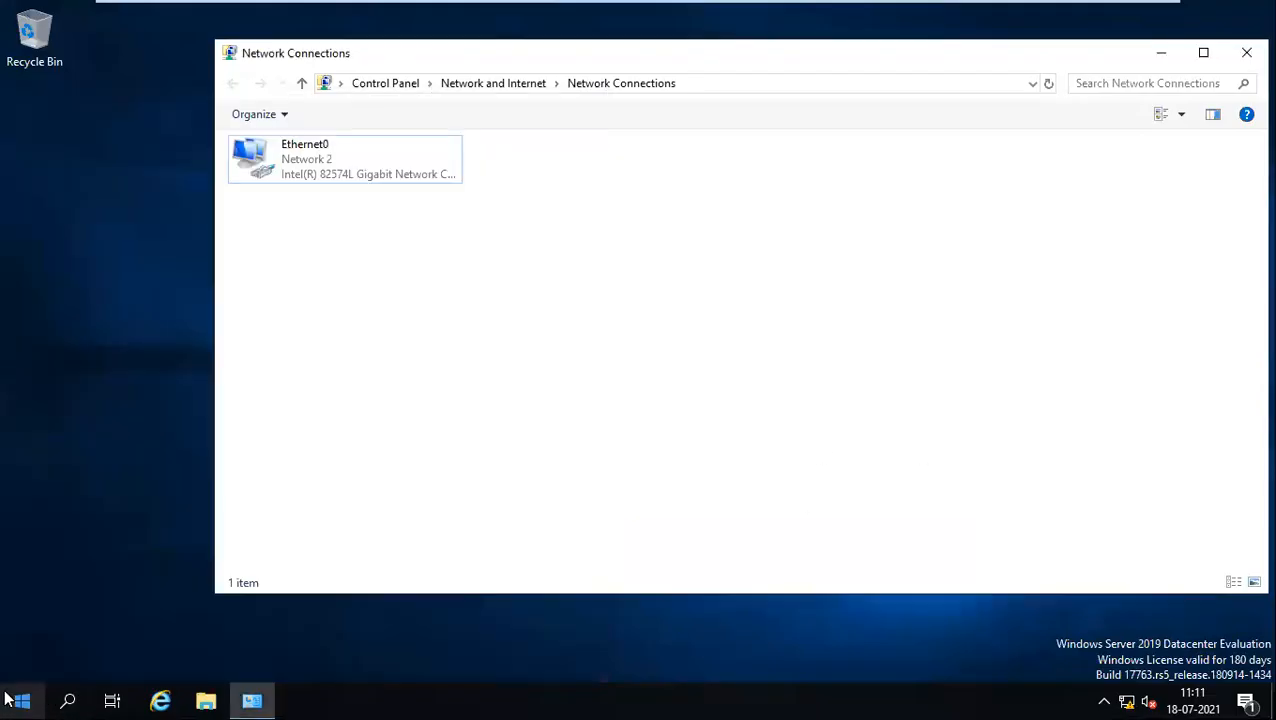
pyautogui.click(10, 700)
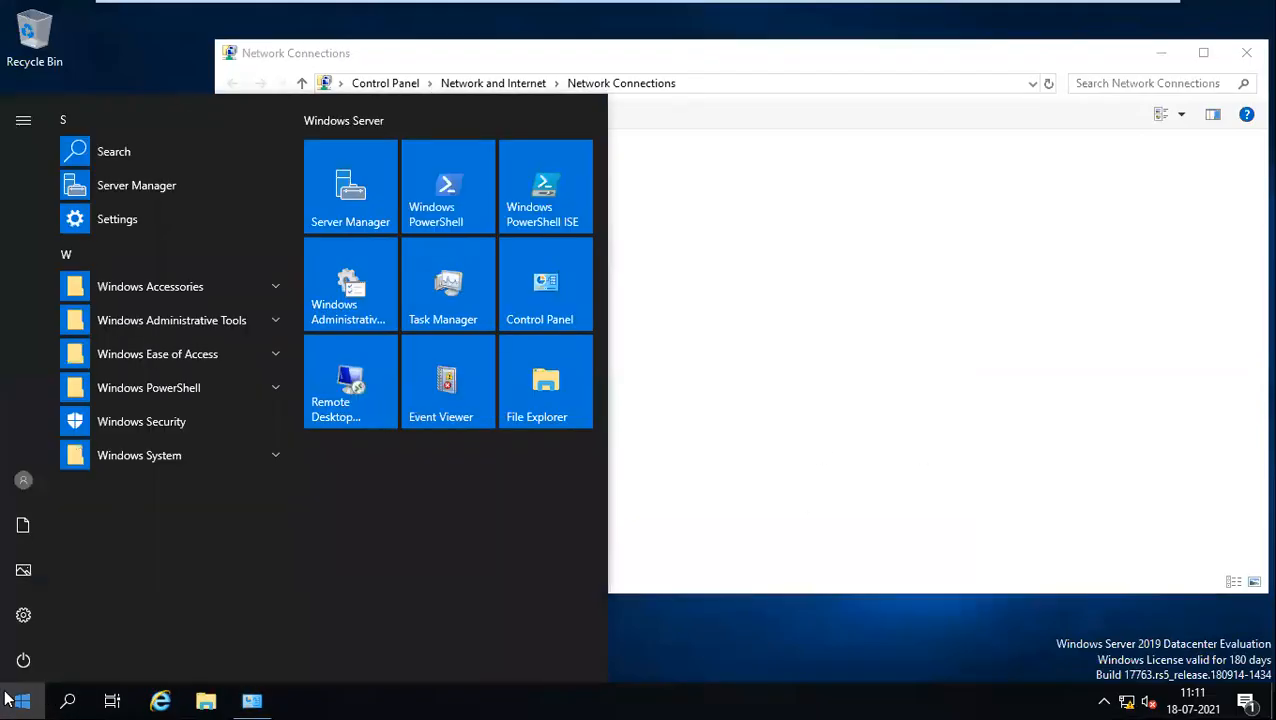
pyautogui.click(189, 321)
pyautogui.scroll(-4, 137, 536)
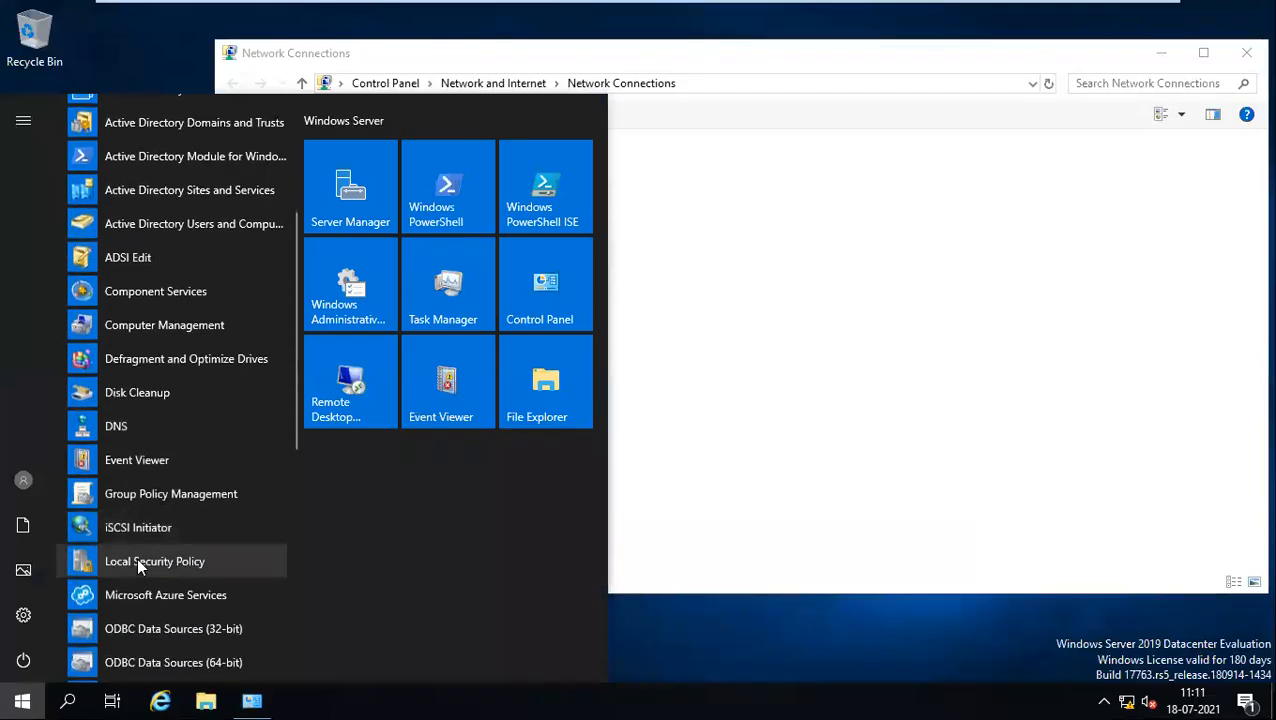
pyautogui.click(122, 428)
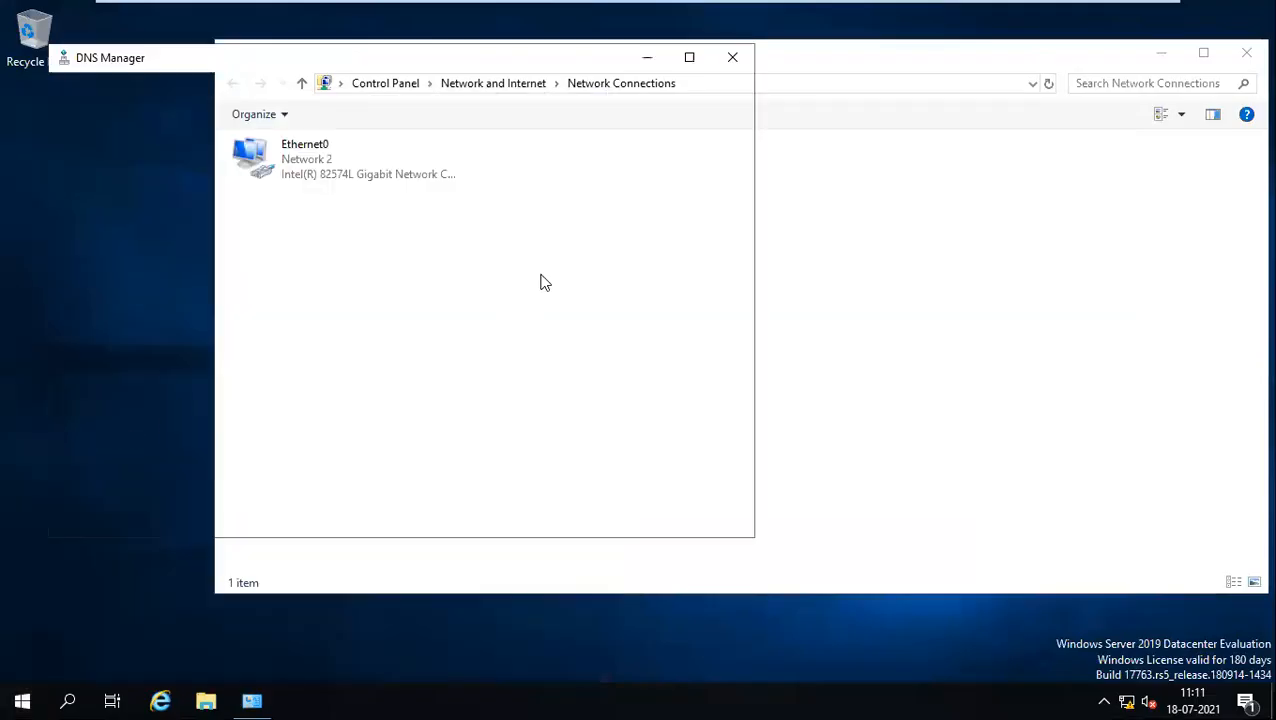
pyautogui.click(733, 57)
# Step: Launch DNS Manager again with dnsmgmt.msc from the Run box
pyautogui.press('super+r')
pyautogui.write('dn')
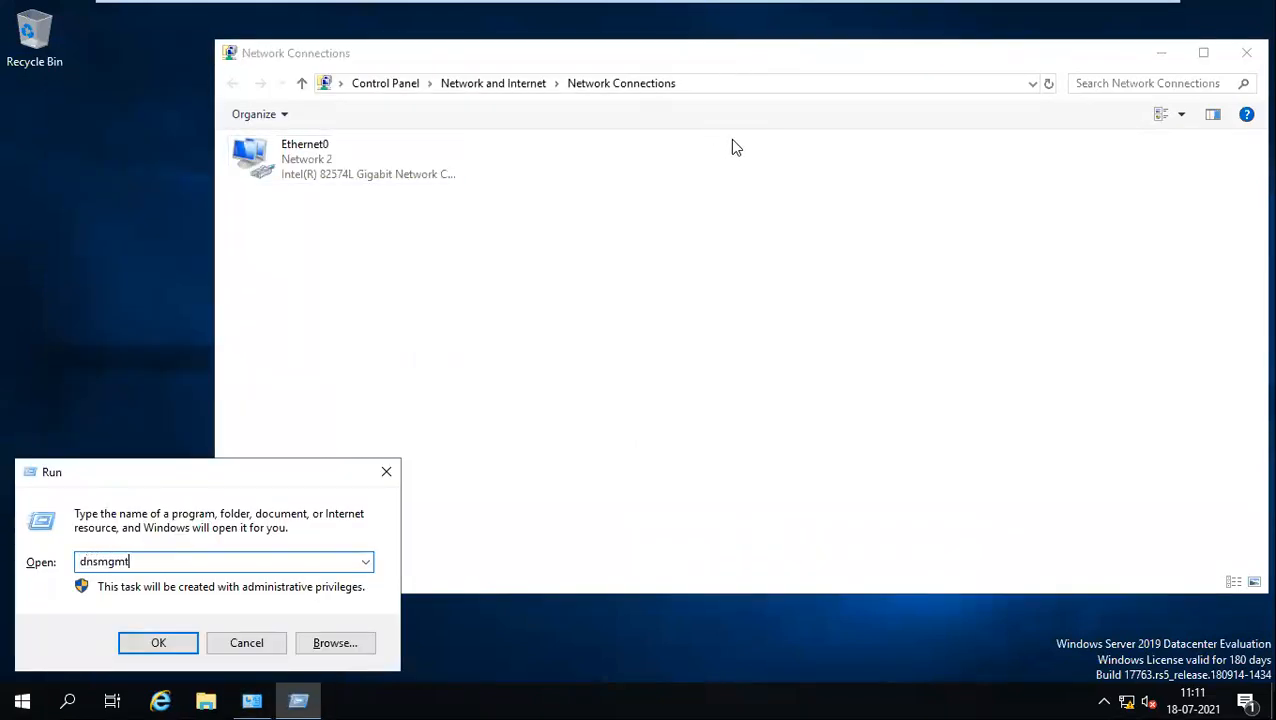
pyautogui.press('Return')
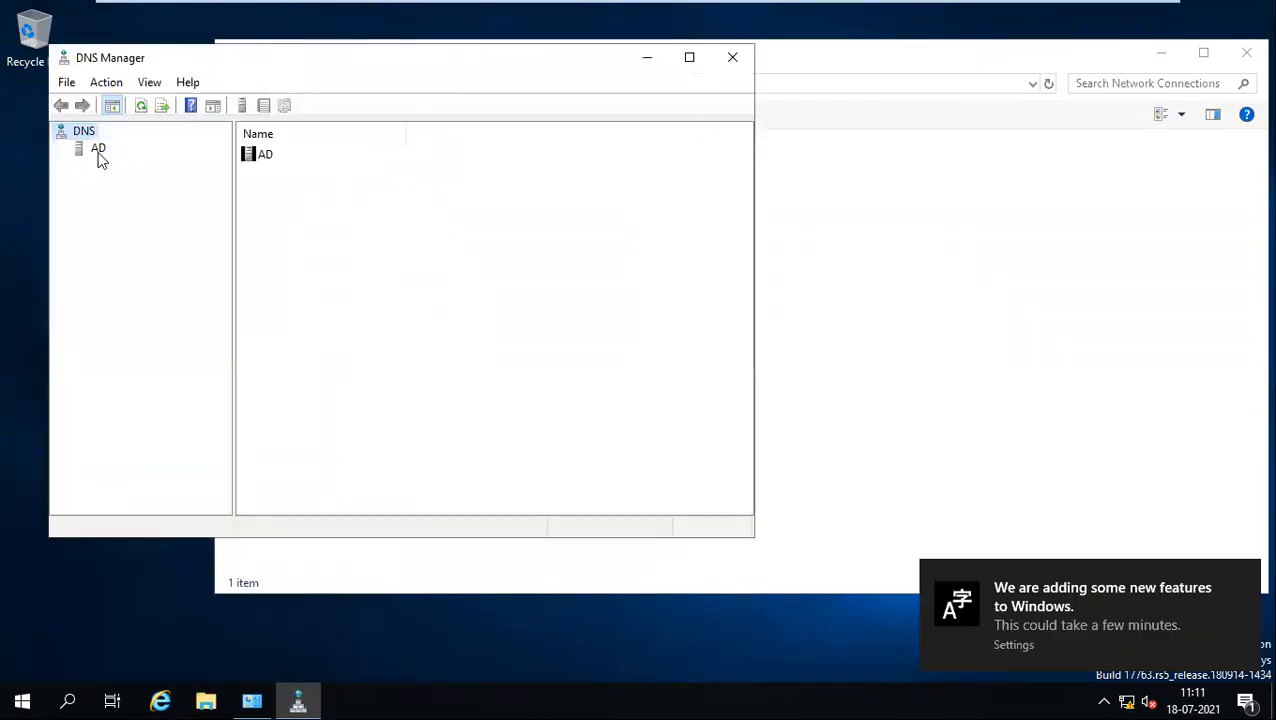
# Step: Browse the domain's forward lookup zone to the ad host record, then return to the checklist's reverse lookup line
pyautogui.doubleClick(97, 150)
pyautogui.doubleClick(162, 170)
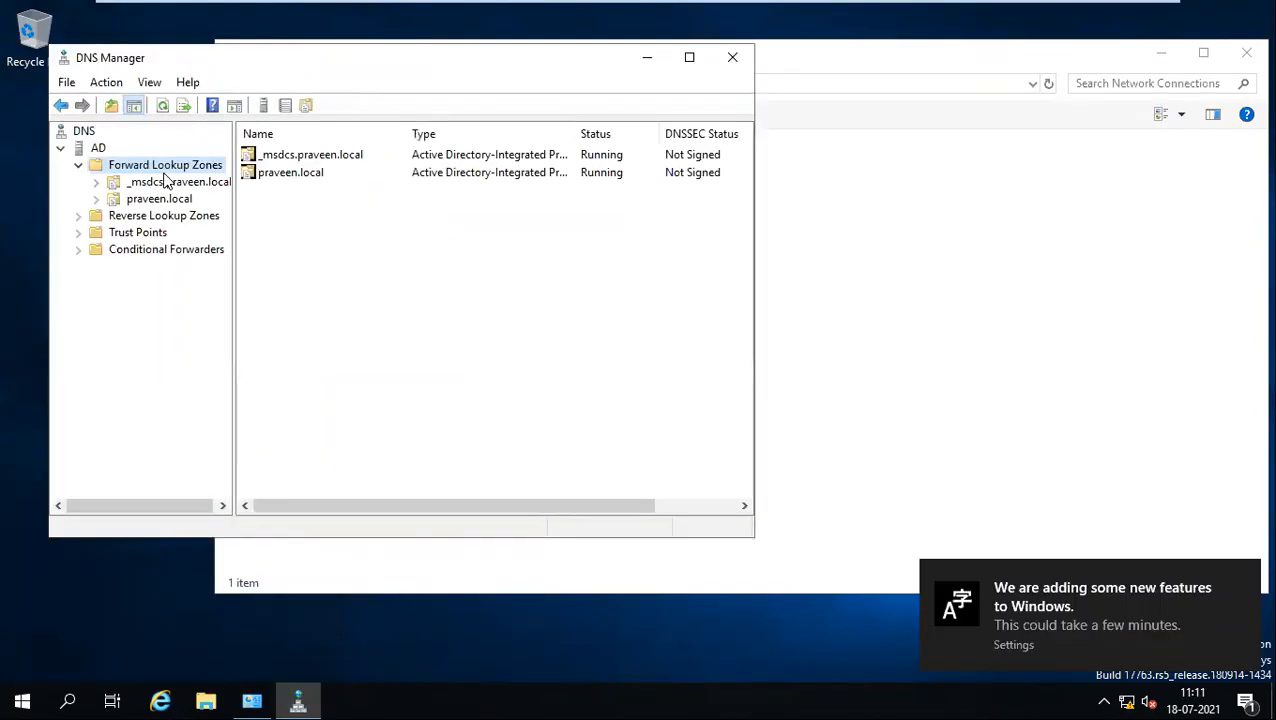
pyautogui.click(688, 58)
pyautogui.doubleClick(128, 134)
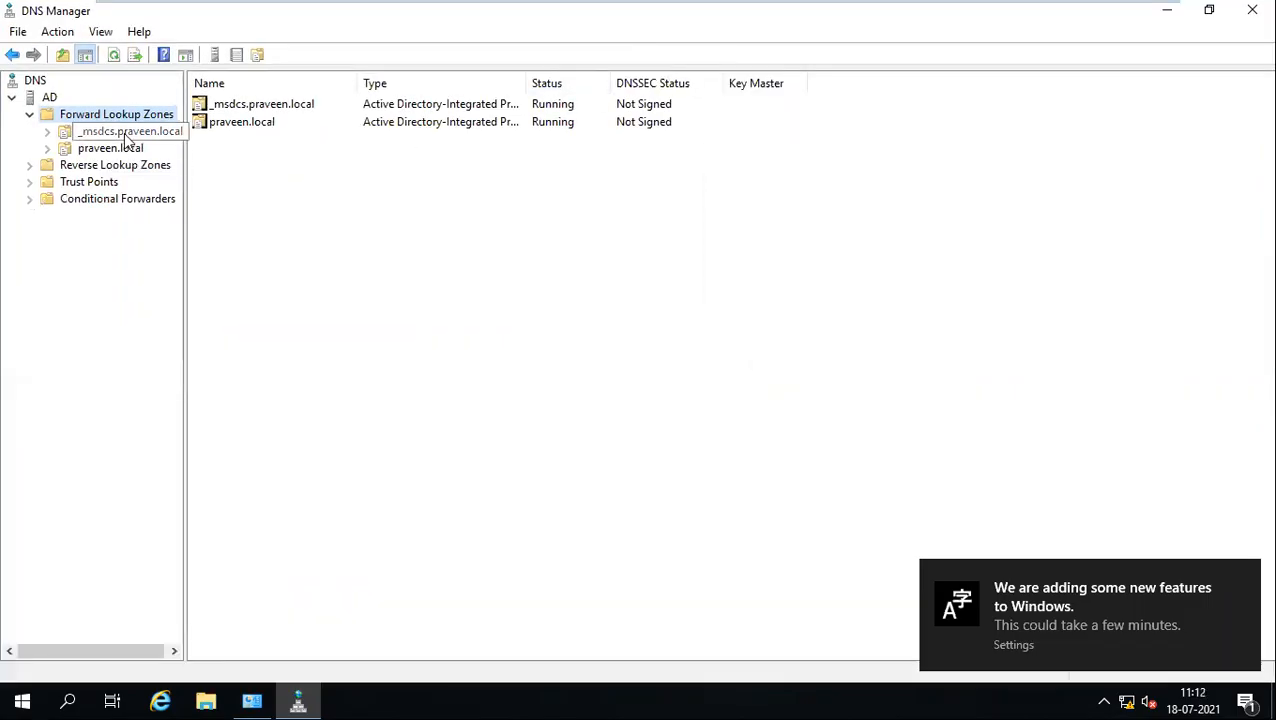
pyautogui.doubleClick(128, 134)
pyautogui.doubleClick(110, 148)
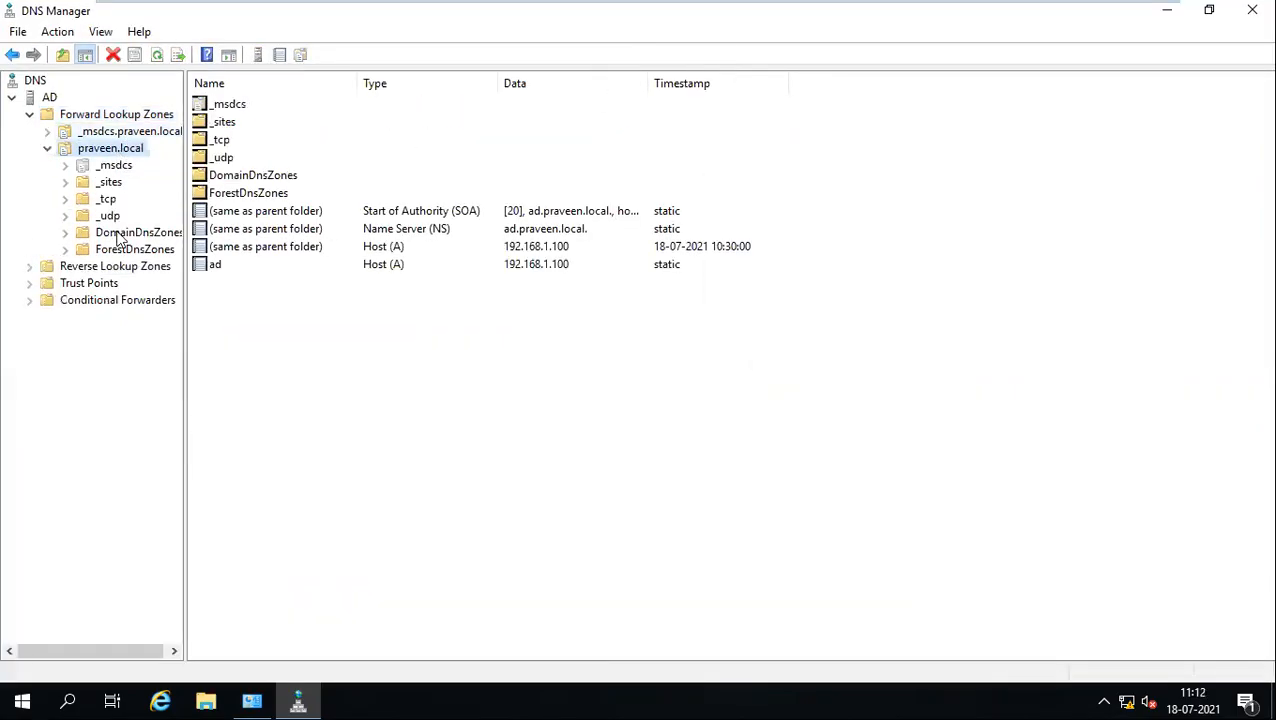
pyautogui.click(240, 268)
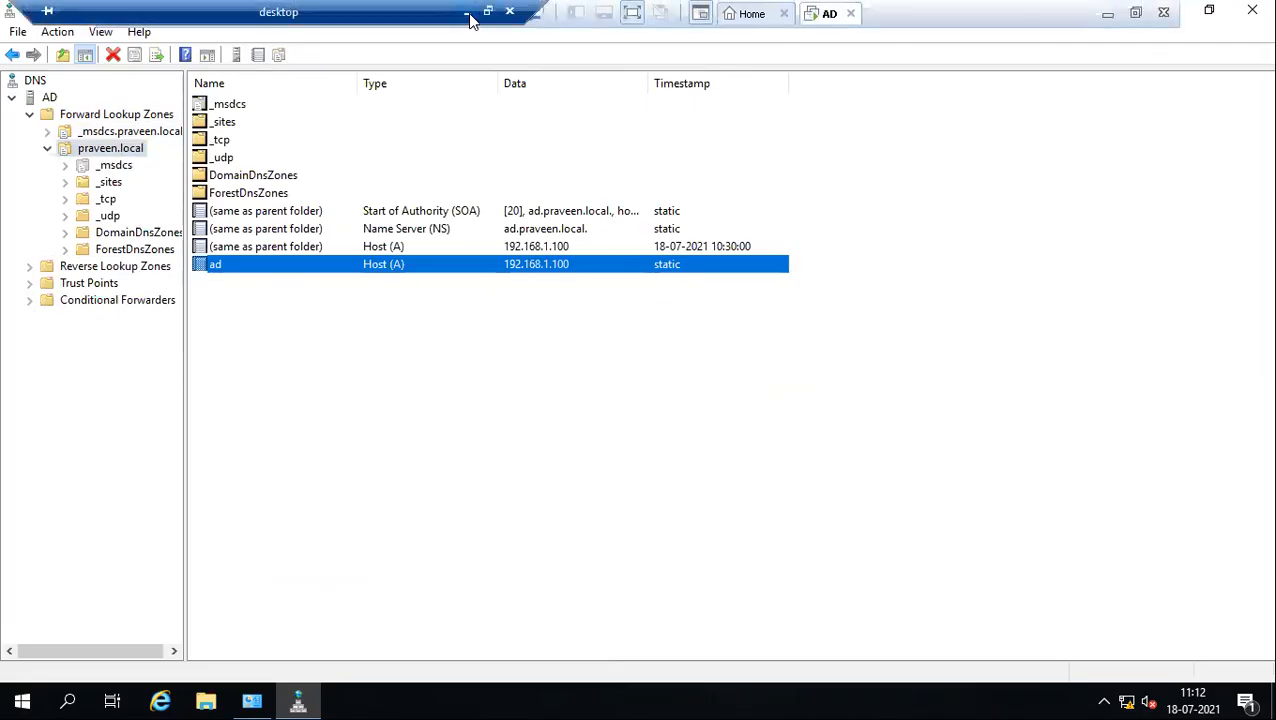
pyautogui.click(468, 13)
pyautogui.click(531, 481)
# Step: Append '( dnsmgmt.msc)' to the reverse lookup zone bullet and save the checklist
pyautogui.write('(')
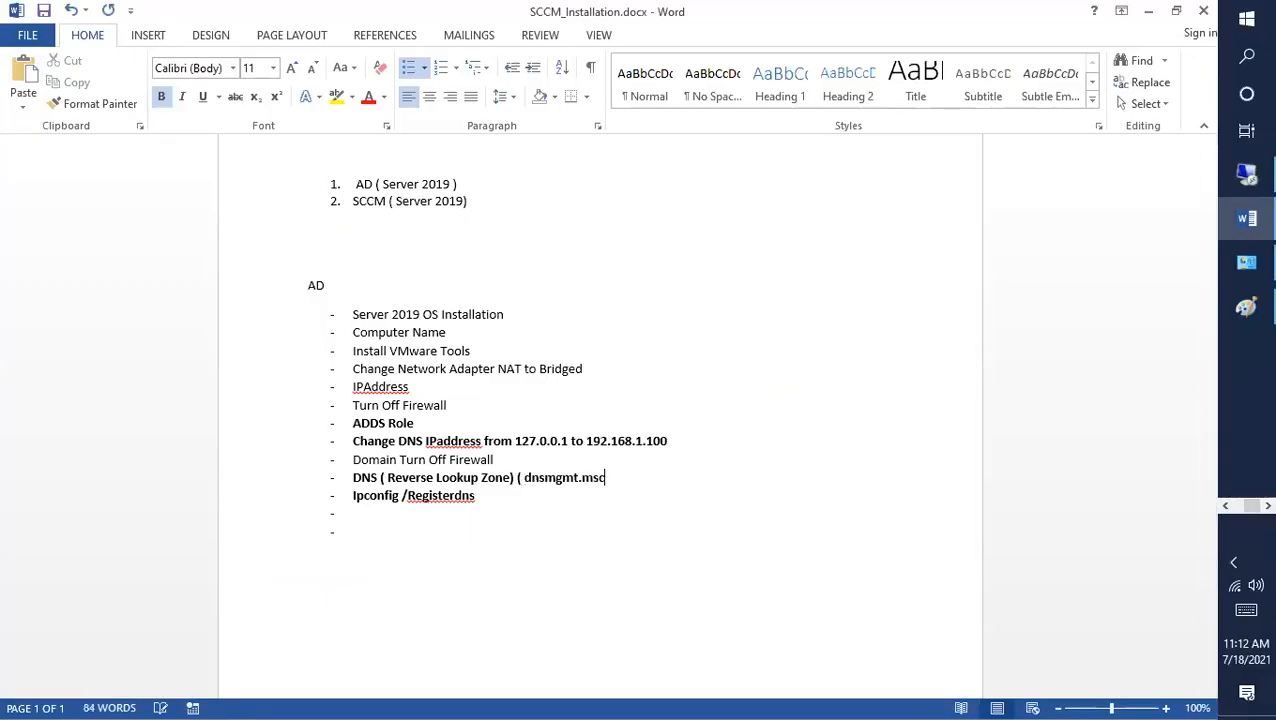
pyautogui.hotkey('ctrl', 's')
# Step: Start a new reverse lookup zone as an AD-integrated primary replicated domain-wide, for IPv4
pyautogui.click(1246, 264)
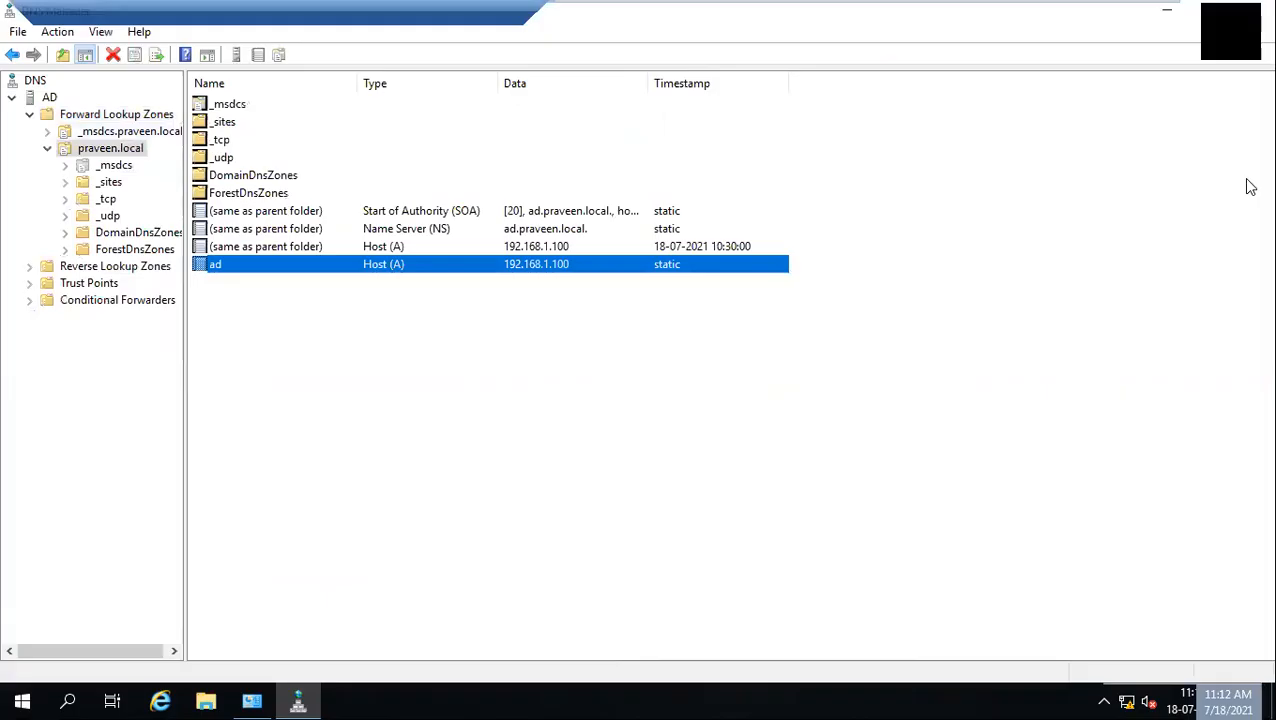
pyautogui.click(100, 284)
pyautogui.click(103, 268)
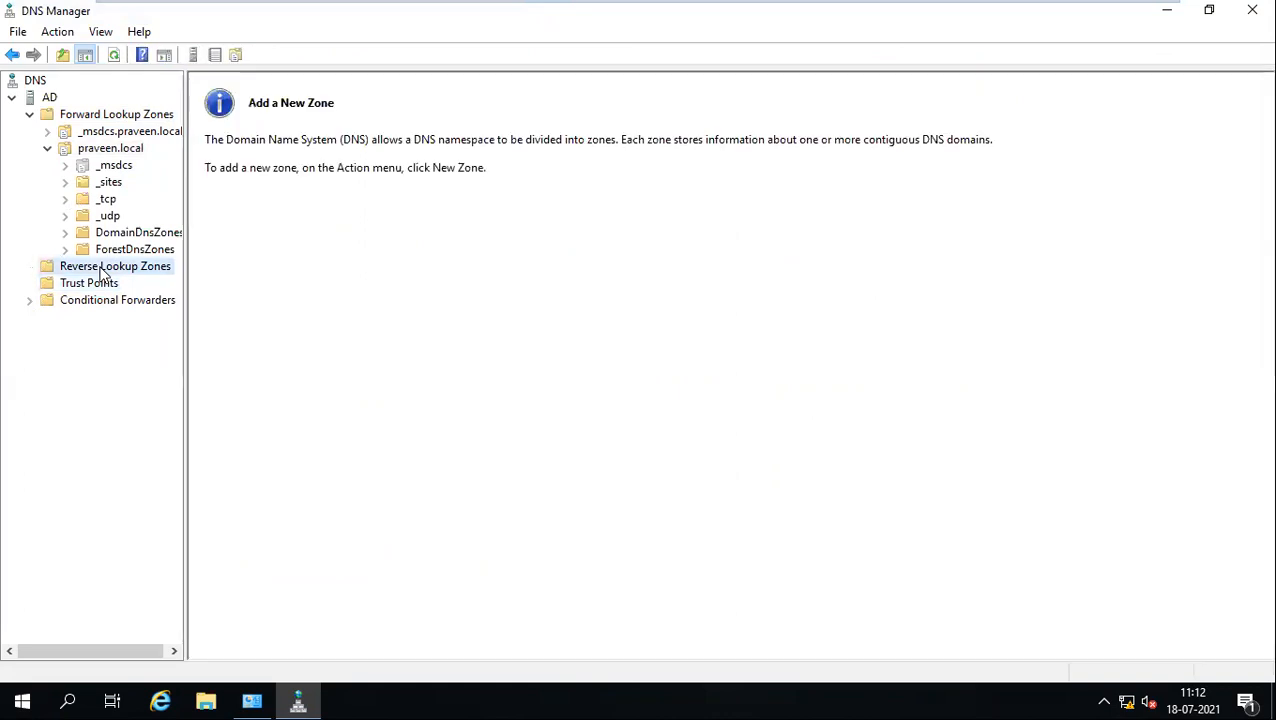
pyautogui.click(117, 149)
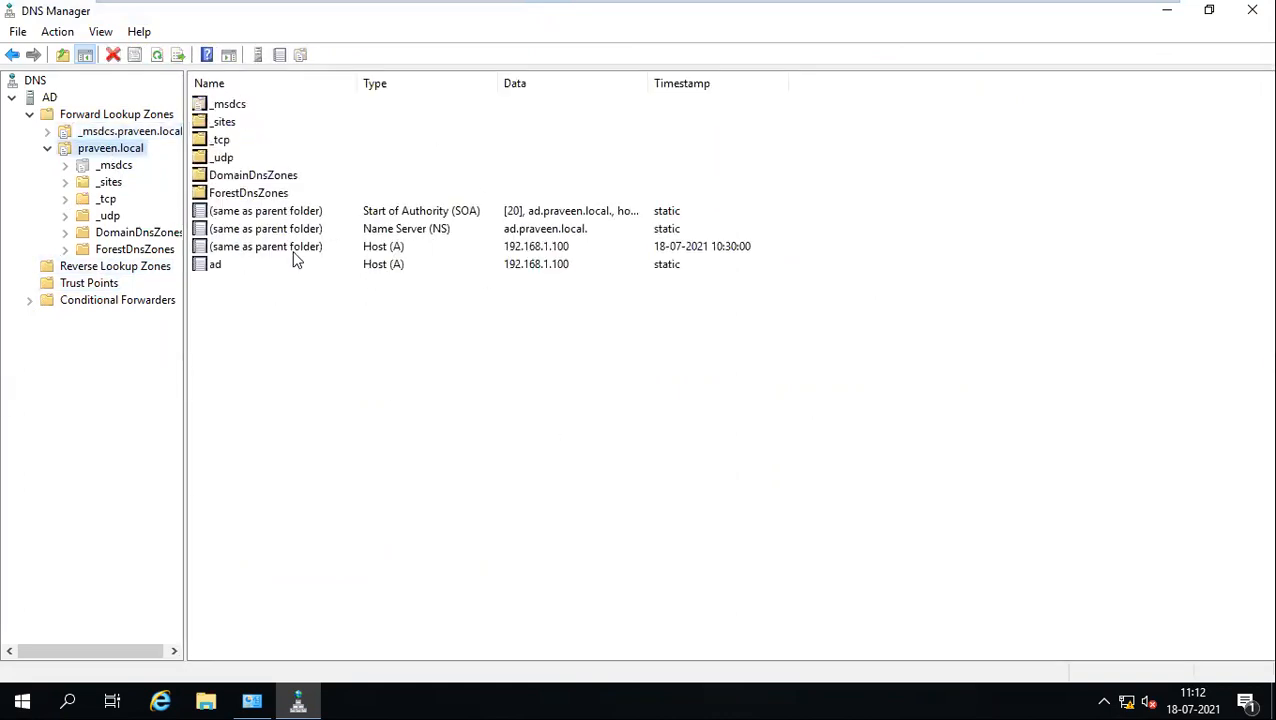
pyautogui.click(118, 270)
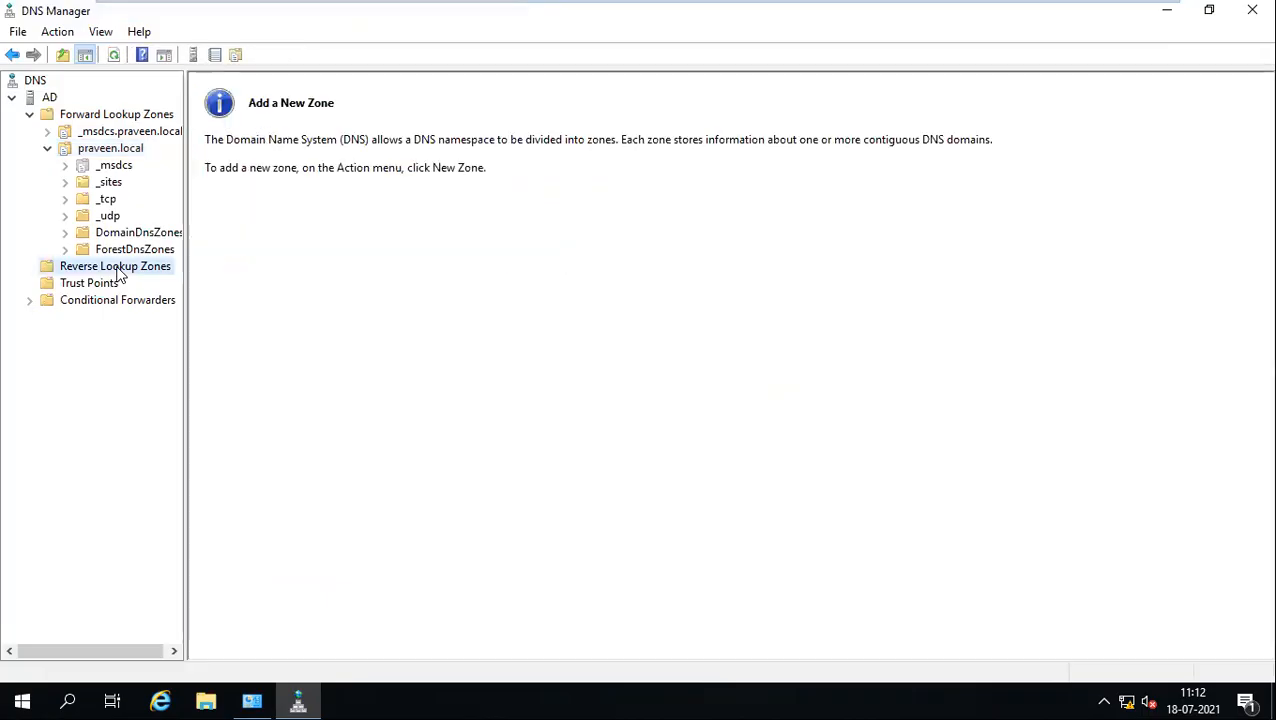
pyautogui.rightClick(118, 276)
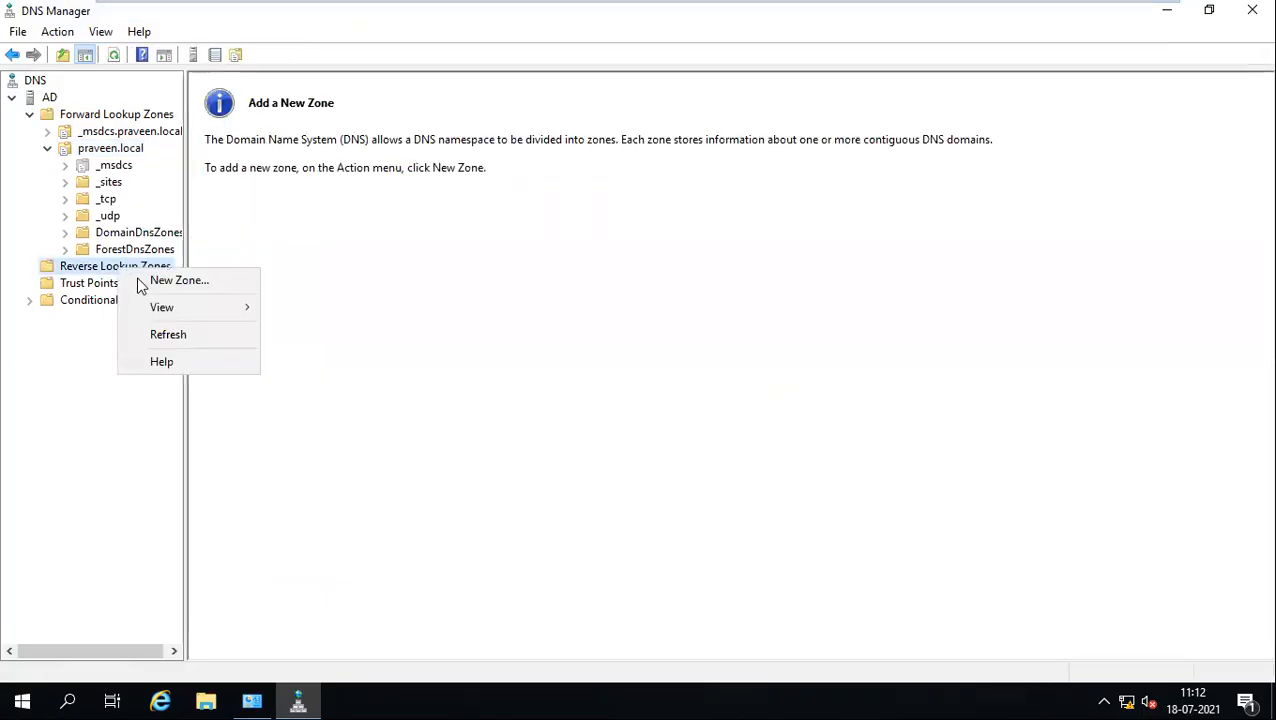
pyautogui.click(185, 282)
pyautogui.moveTo(218, 26); pyautogui.dragTo(591, 167)
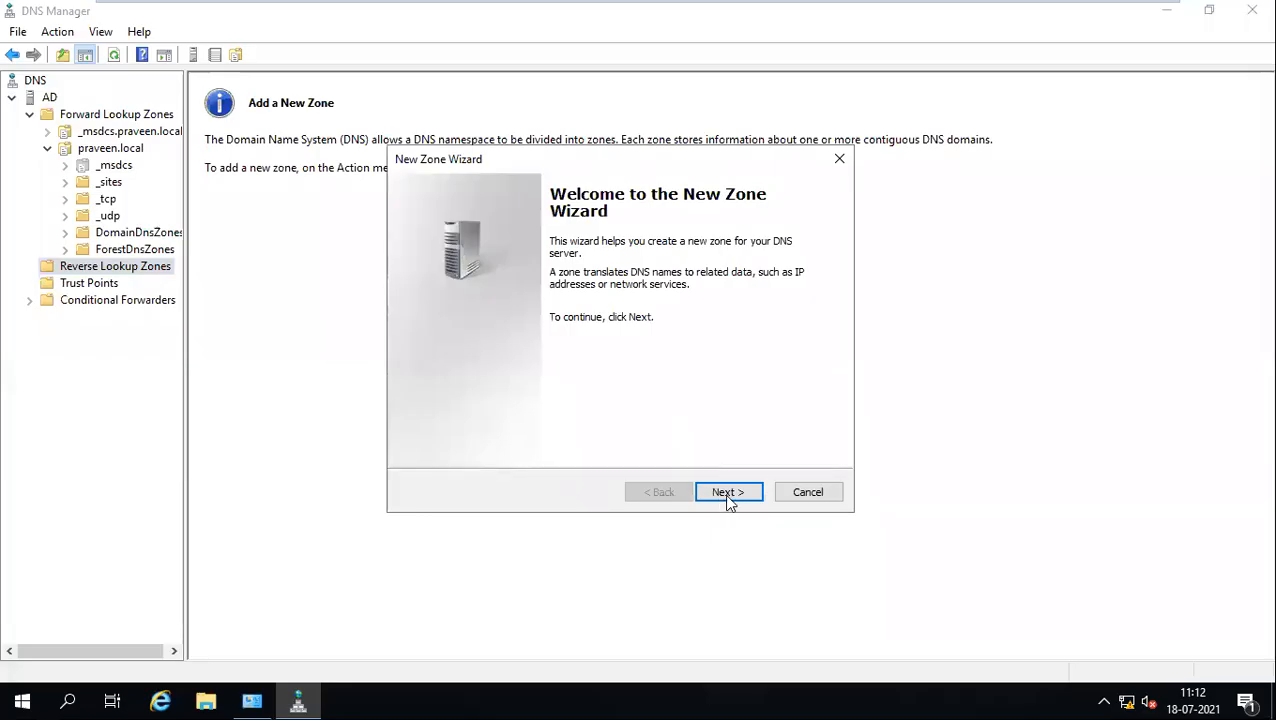
pyautogui.click(729, 503)
pyautogui.click(729, 503)
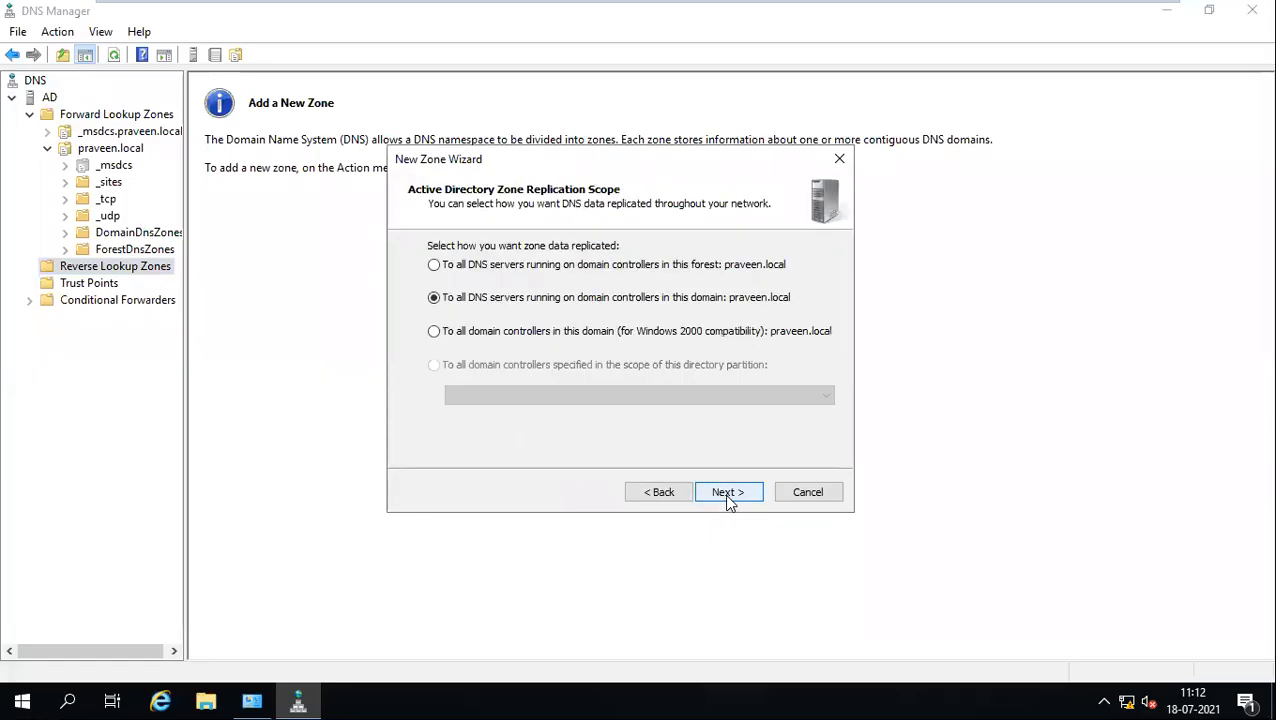
pyautogui.click(728, 502)
pyautogui.click(729, 503)
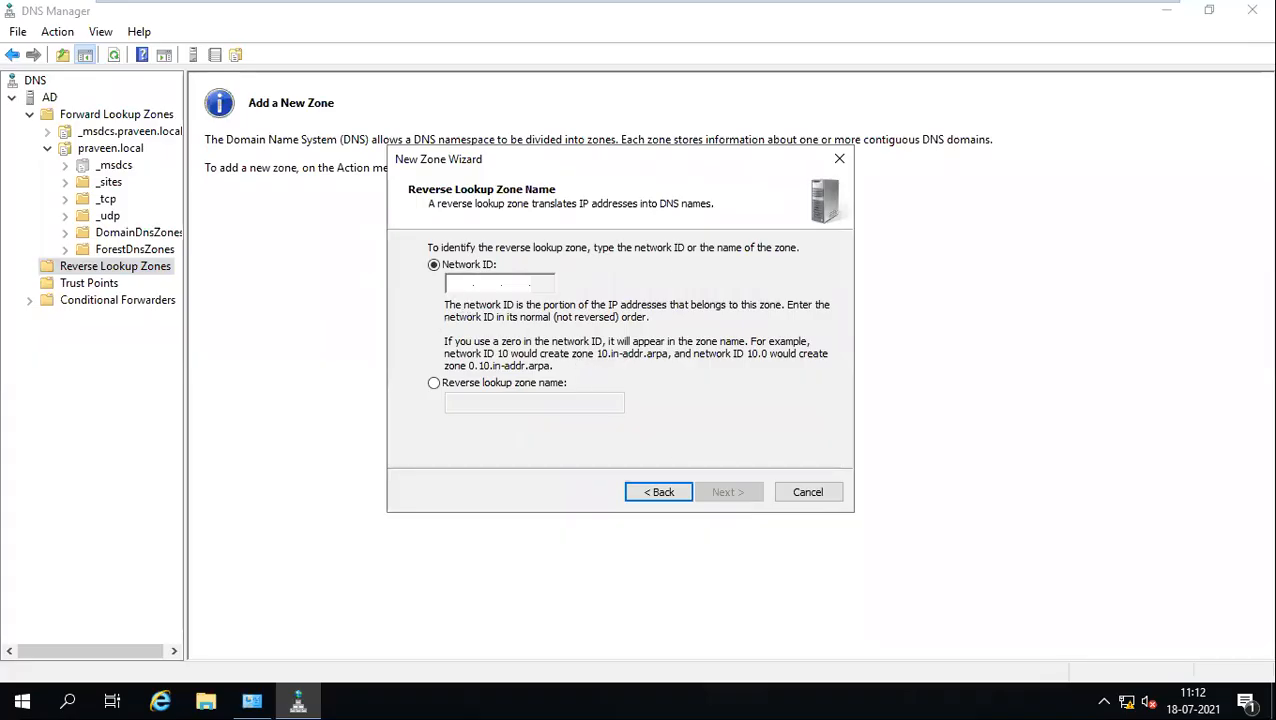
# Step: Enter network ID 192.168.1, finish with default updates, and open the 1.168.192.in-addr.arpa zone
pyautogui.write('192.168.')
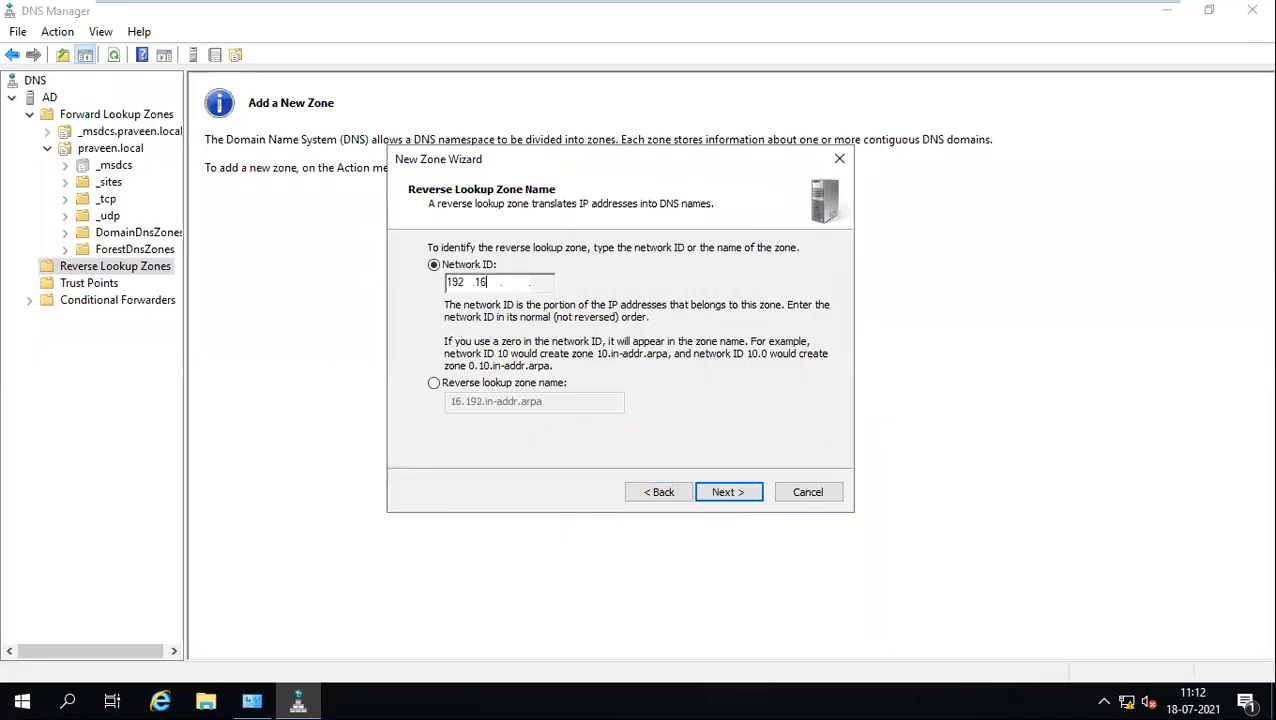
pyautogui.write('1')
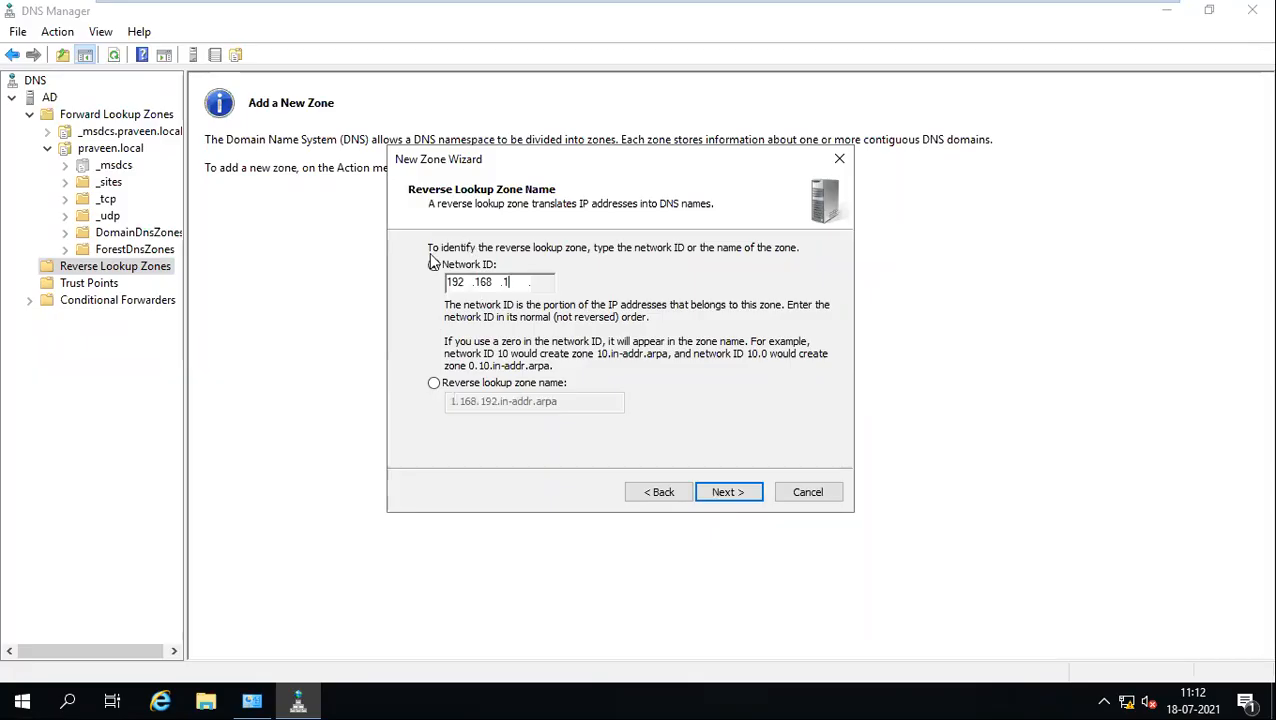
pyautogui.click(731, 493)
pyautogui.click(733, 491)
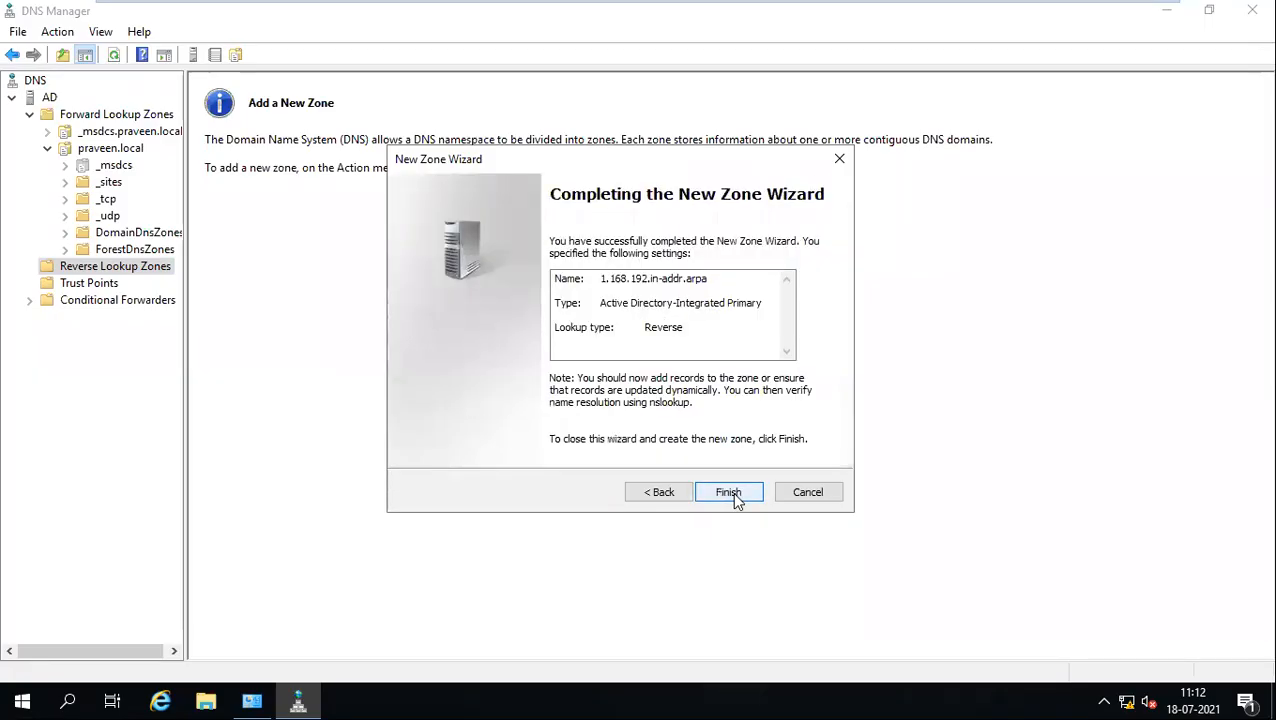
pyautogui.click(734, 493)
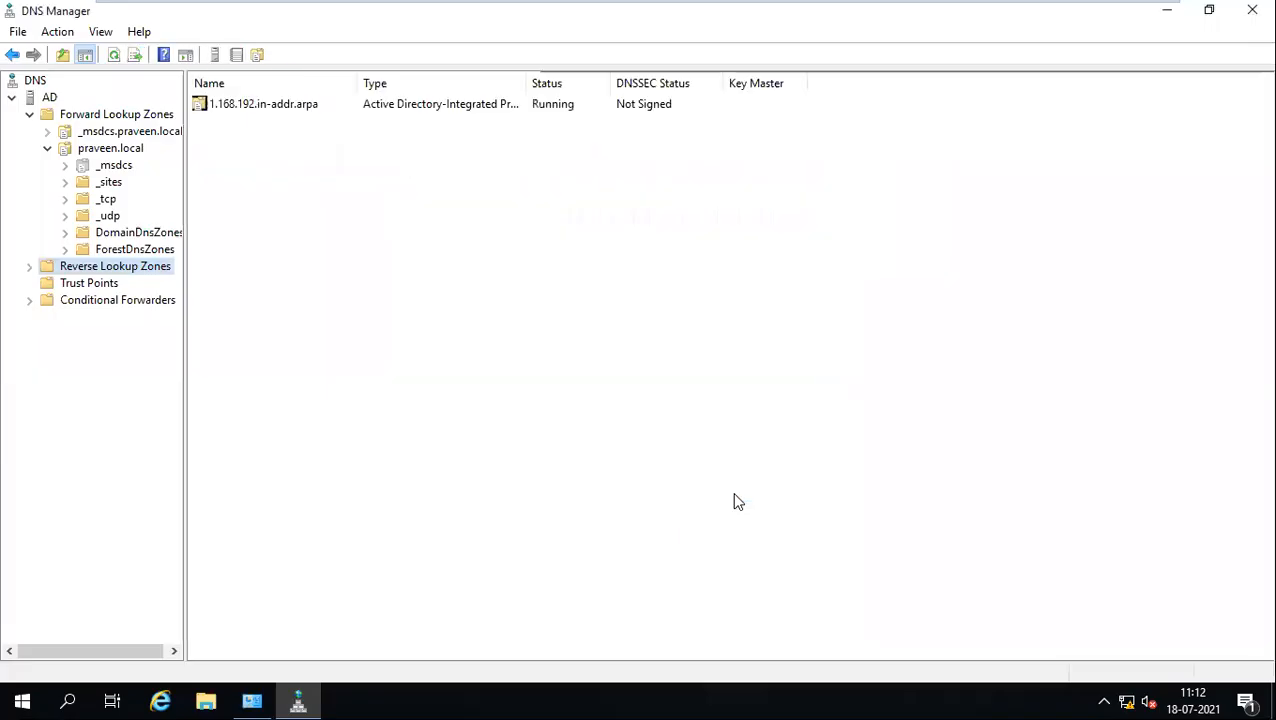
pyautogui.doubleClick(86, 270)
pyautogui.click(96, 285)
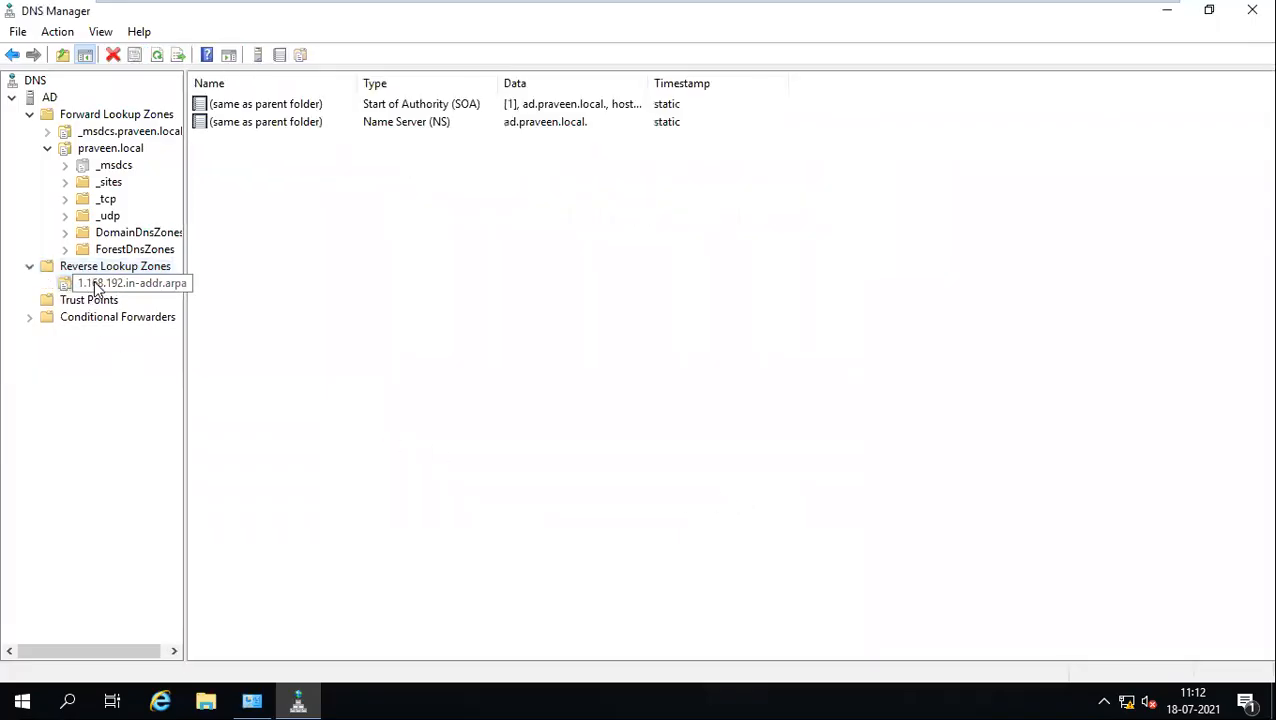
# Step: Launch Command Prompt as administrator from the Start search for cmd
pyautogui.click(18, 698)
pyautogui.rightClick(15, 698)
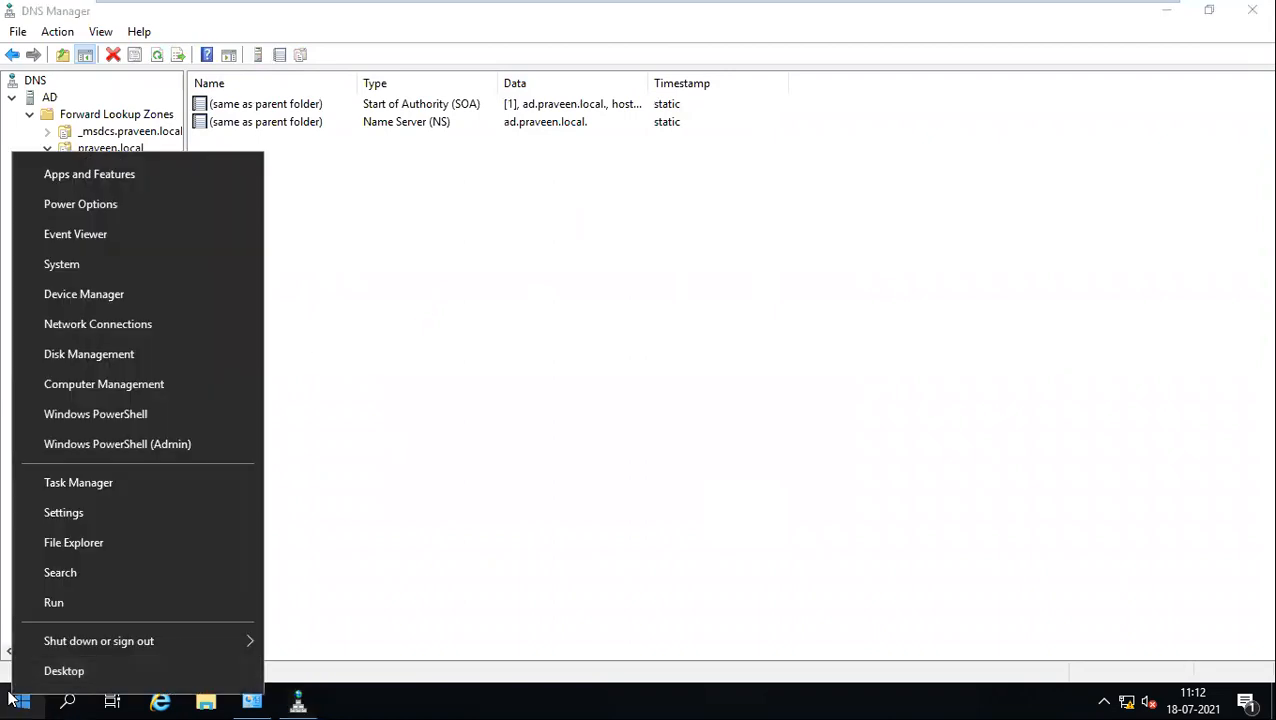
pyautogui.click(14, 698)
pyautogui.click(12, 698)
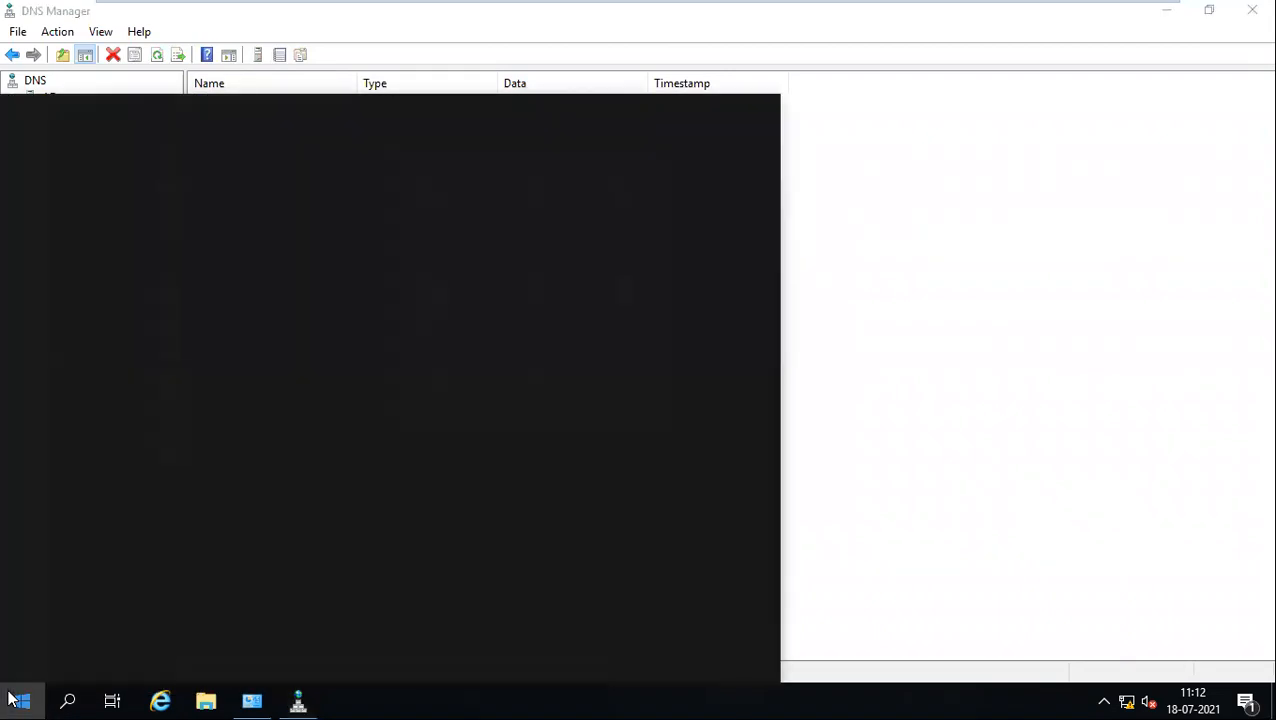
pyautogui.write('cmd')
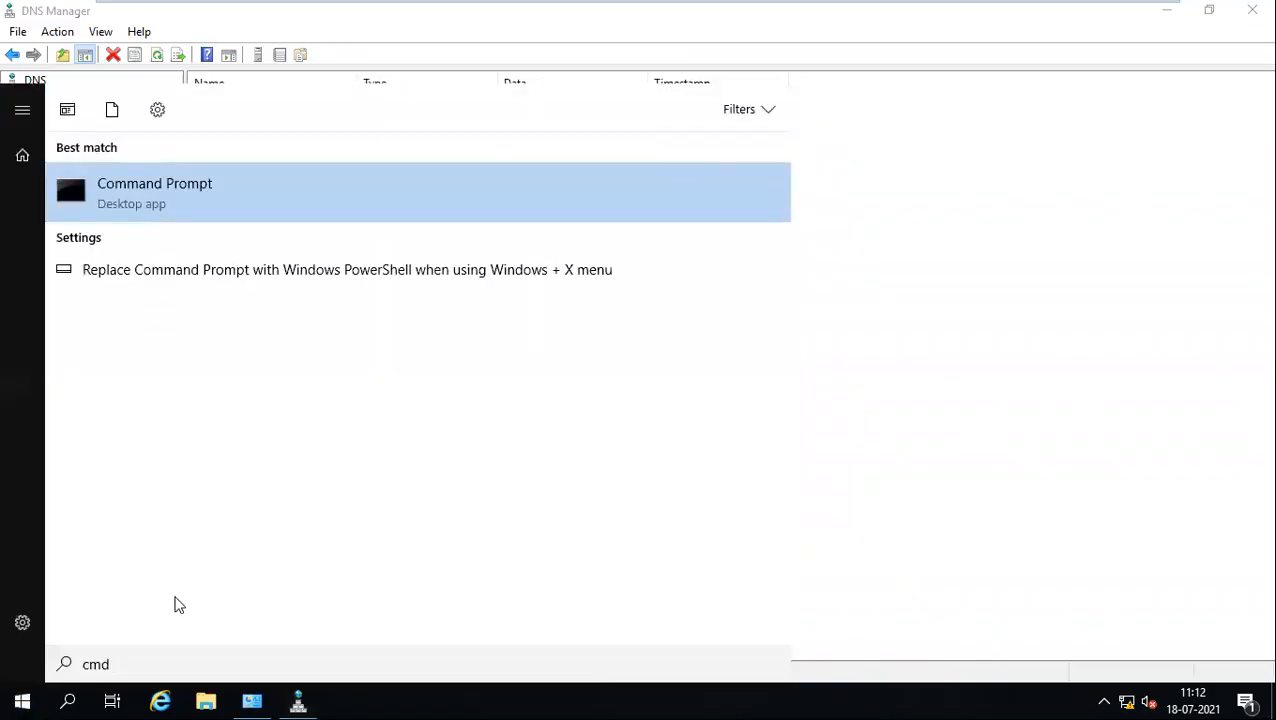
pyautogui.rightClick(168, 205)
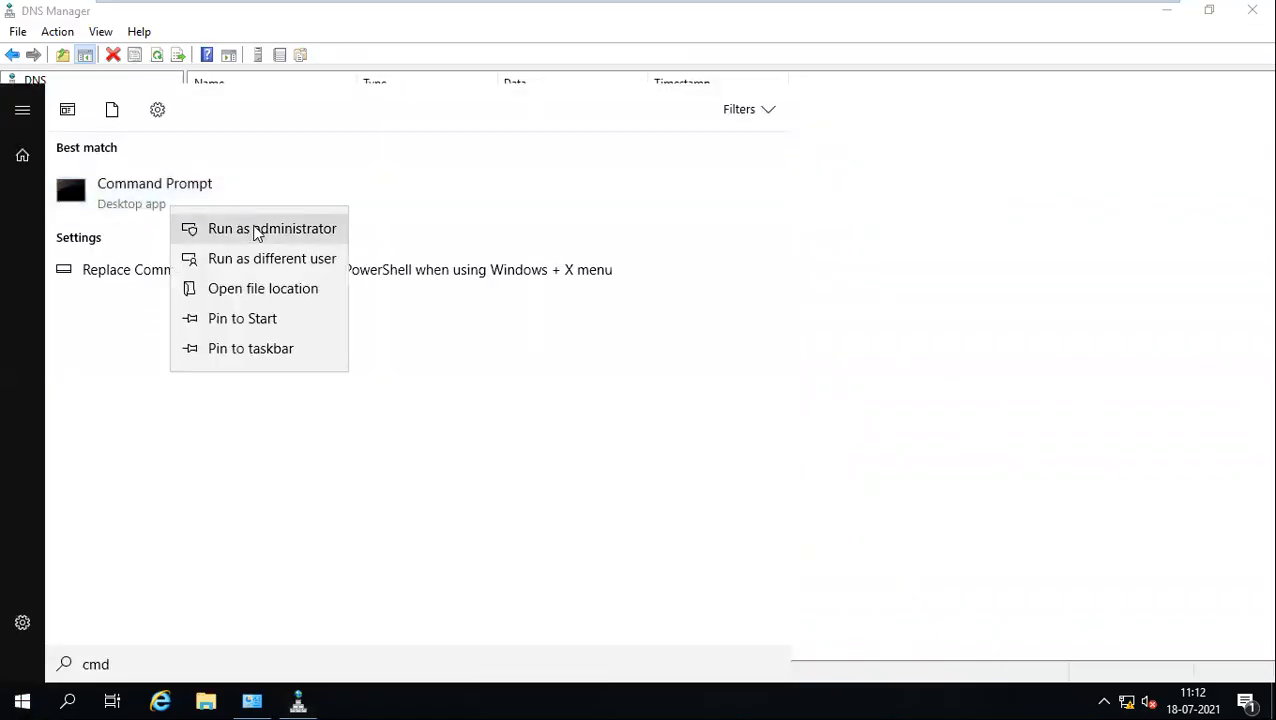
pyautogui.click(270, 230)
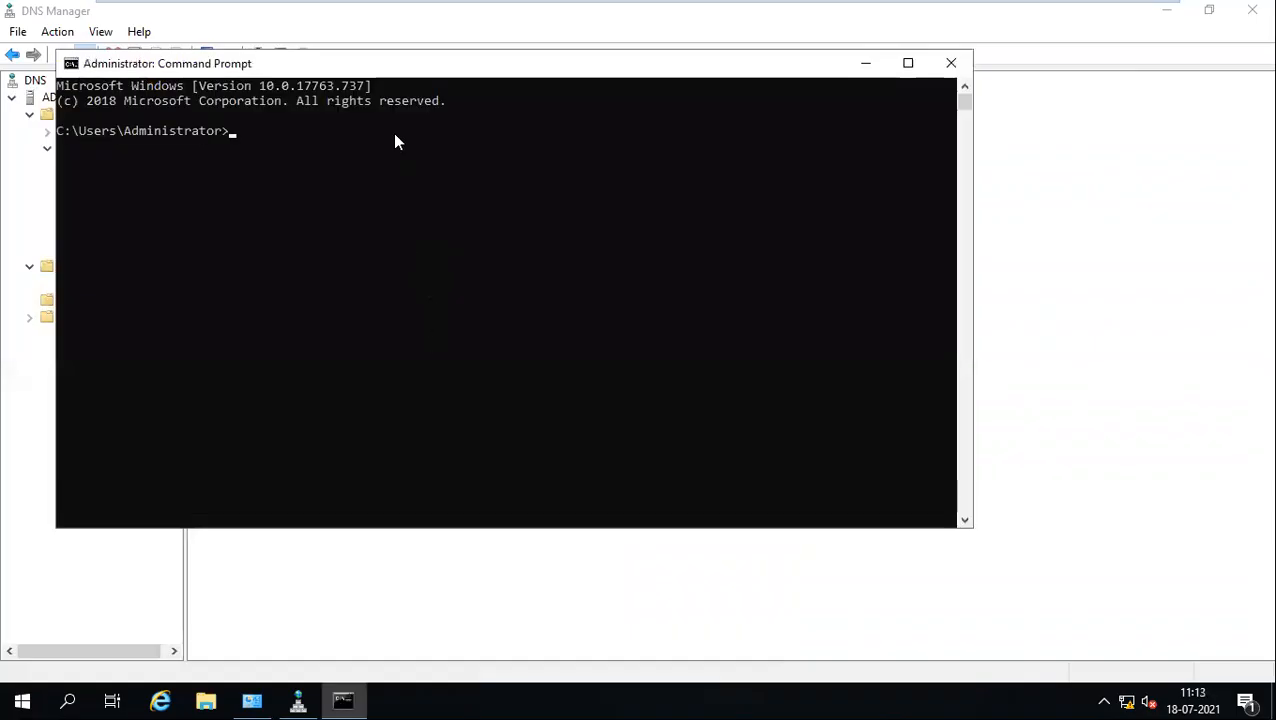
# Step: Run ipconfig /registerdns, then refresh the reverse lookup zone in DNS Manager
pyautogui.moveTo(355, 75); pyautogui.dragTo(437, 232)
pyautogui.click(500, 473)
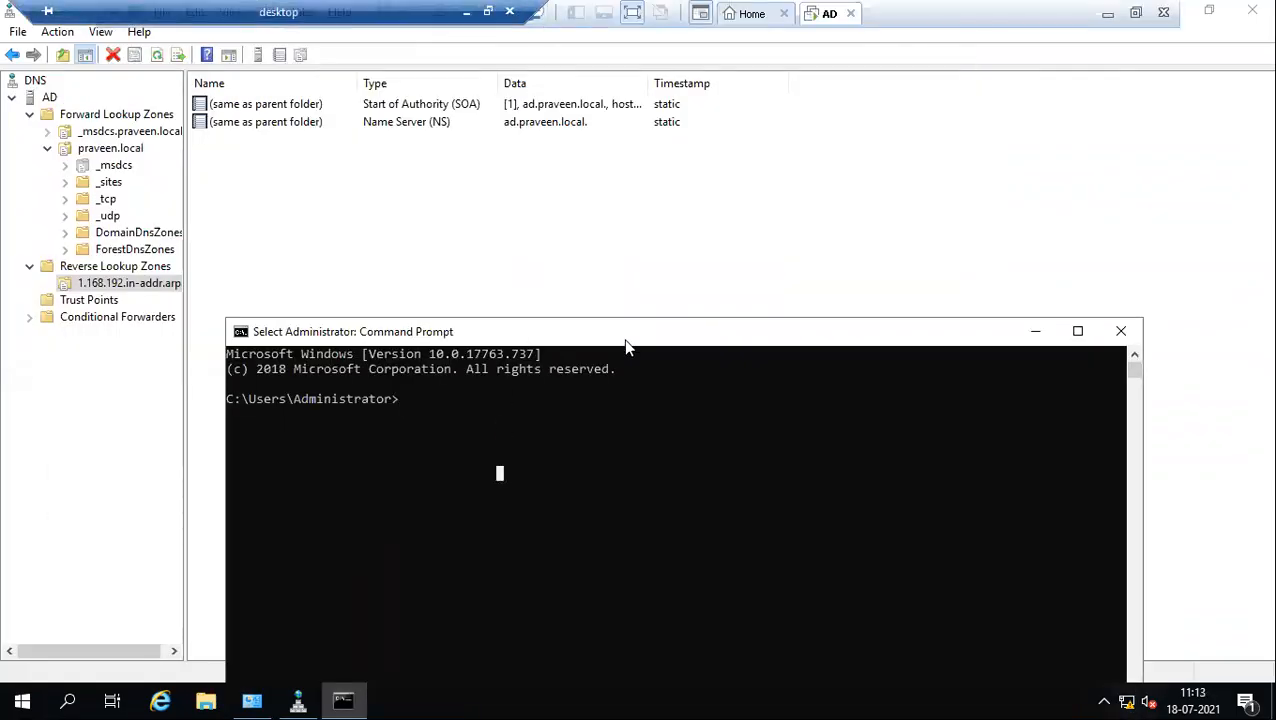
pyautogui.press('Escape')
pyautogui.write('ipconfig /registerdns')
pyautogui.press('Return')
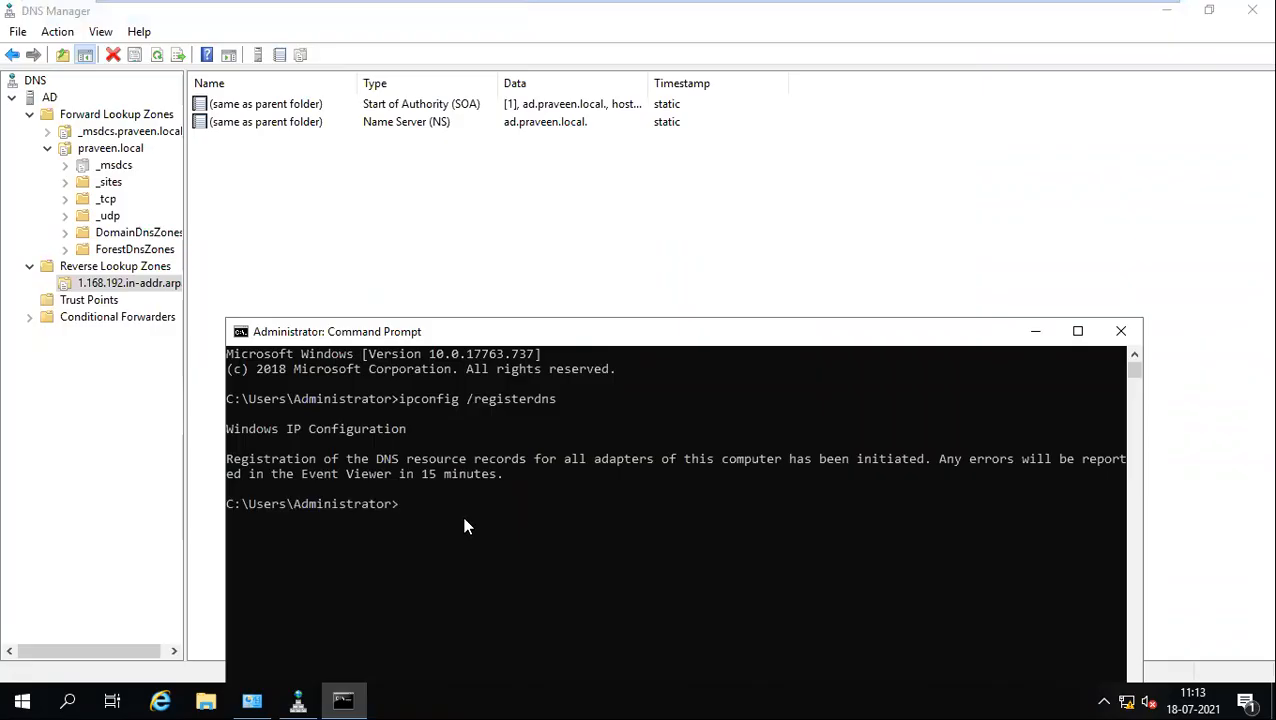
pyautogui.click(158, 57)
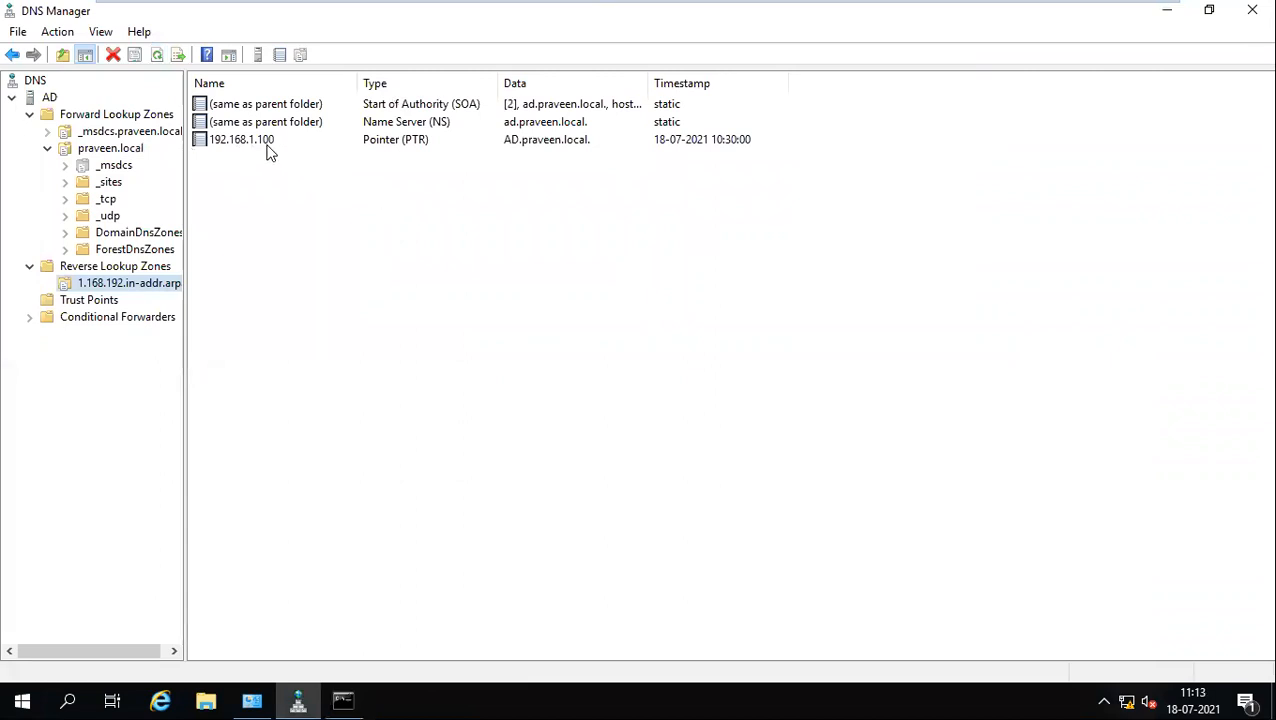
# Step: Select the 192.168.1.100 PTR record for AD.praveen.local, review the SCCM_Installation checklist, then return to Remote Desktop
pyautogui.click(358, 149)
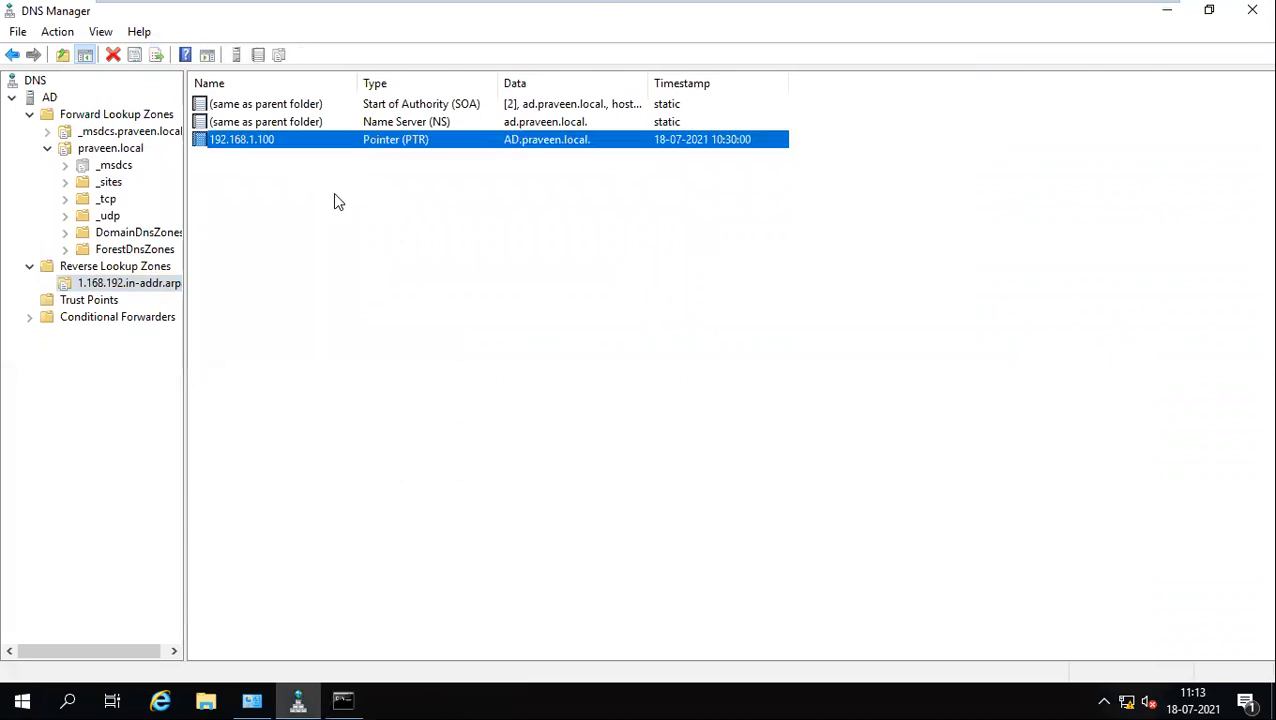
pyautogui.moveTo(395, 5)
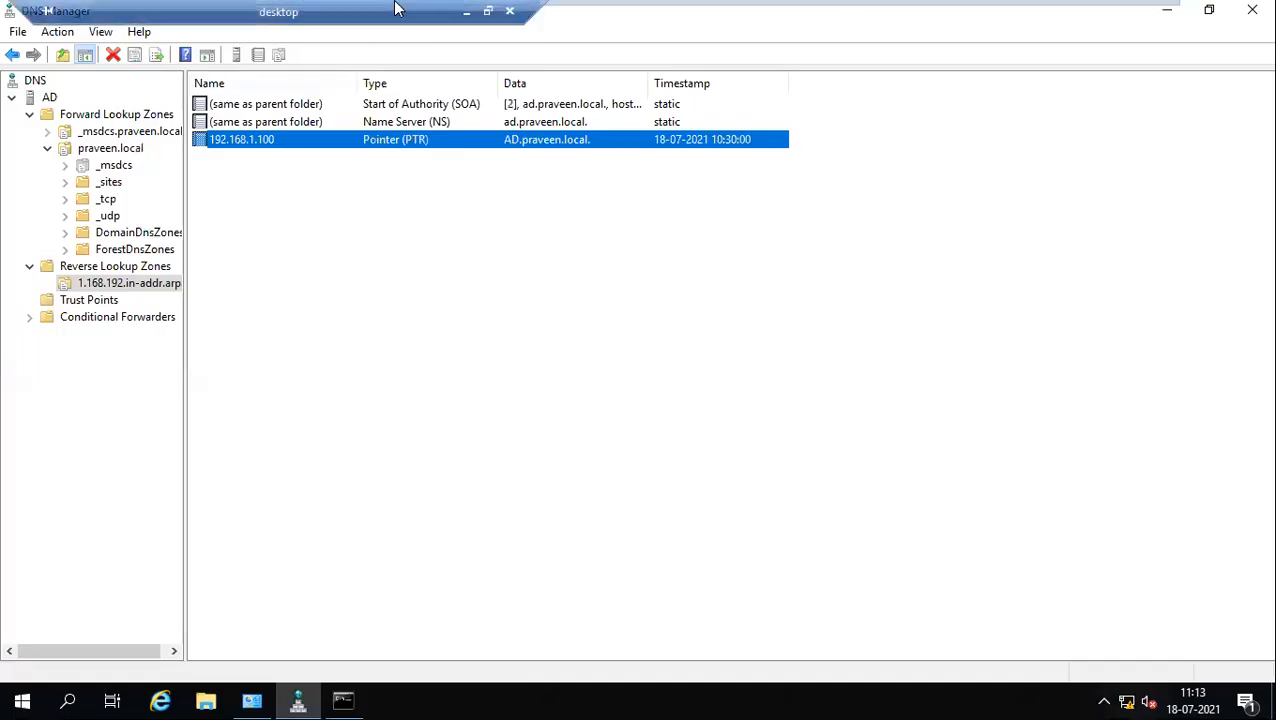
pyautogui.click(468, 13)
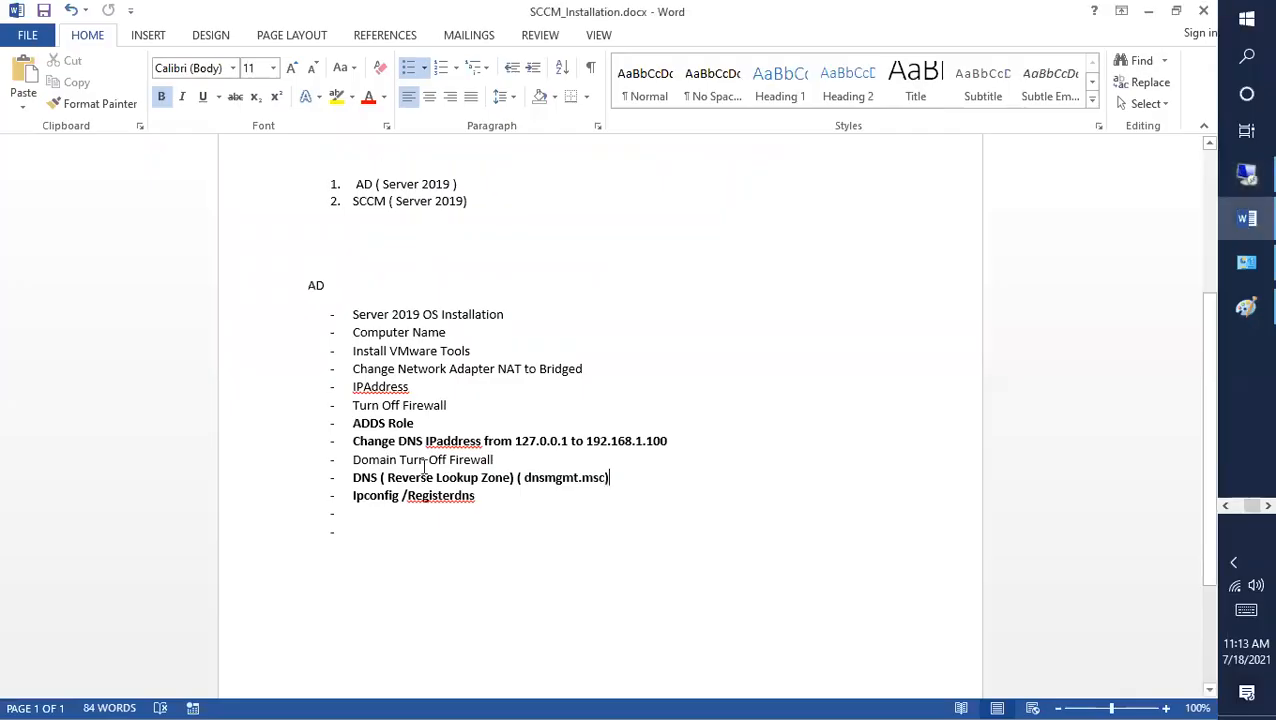
pyautogui.click(447, 407)
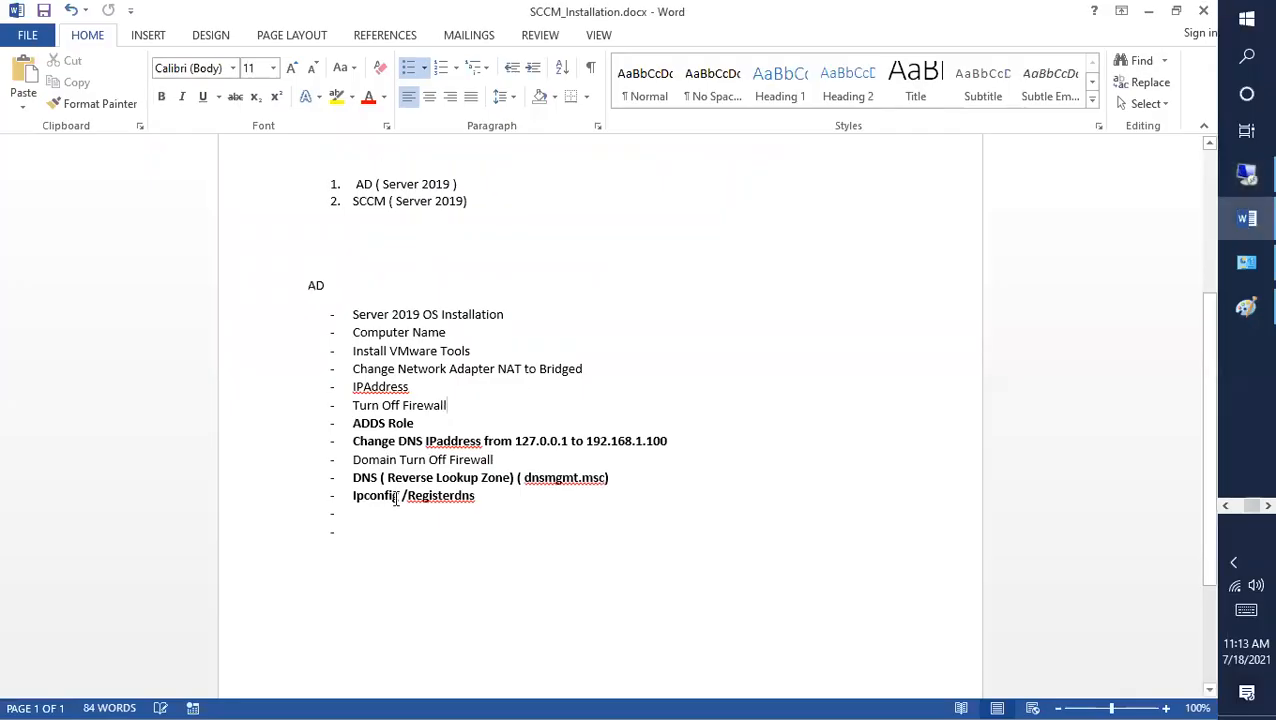
pyautogui.click(1244, 178)
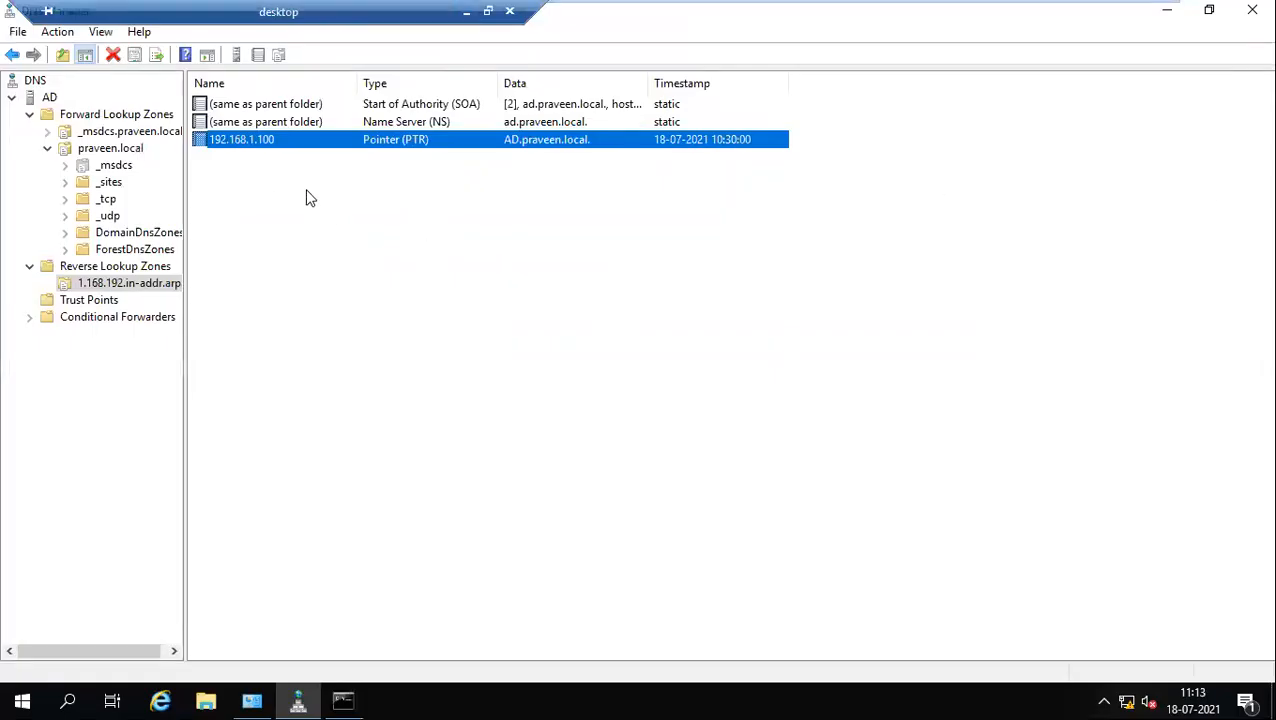
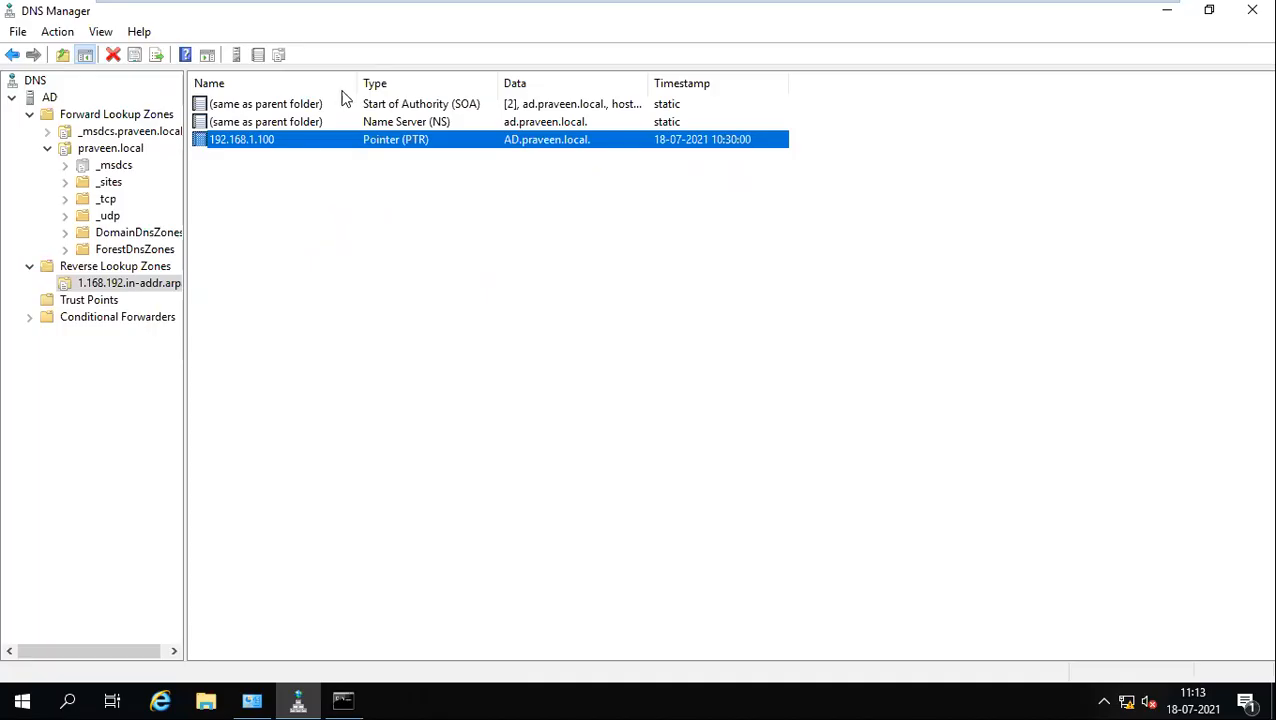
# Step: Delete the blank bullets under 'Ipconfig /Registerdns' in the Word checklist and go back to the remote server
pyautogui.click(467, 12)
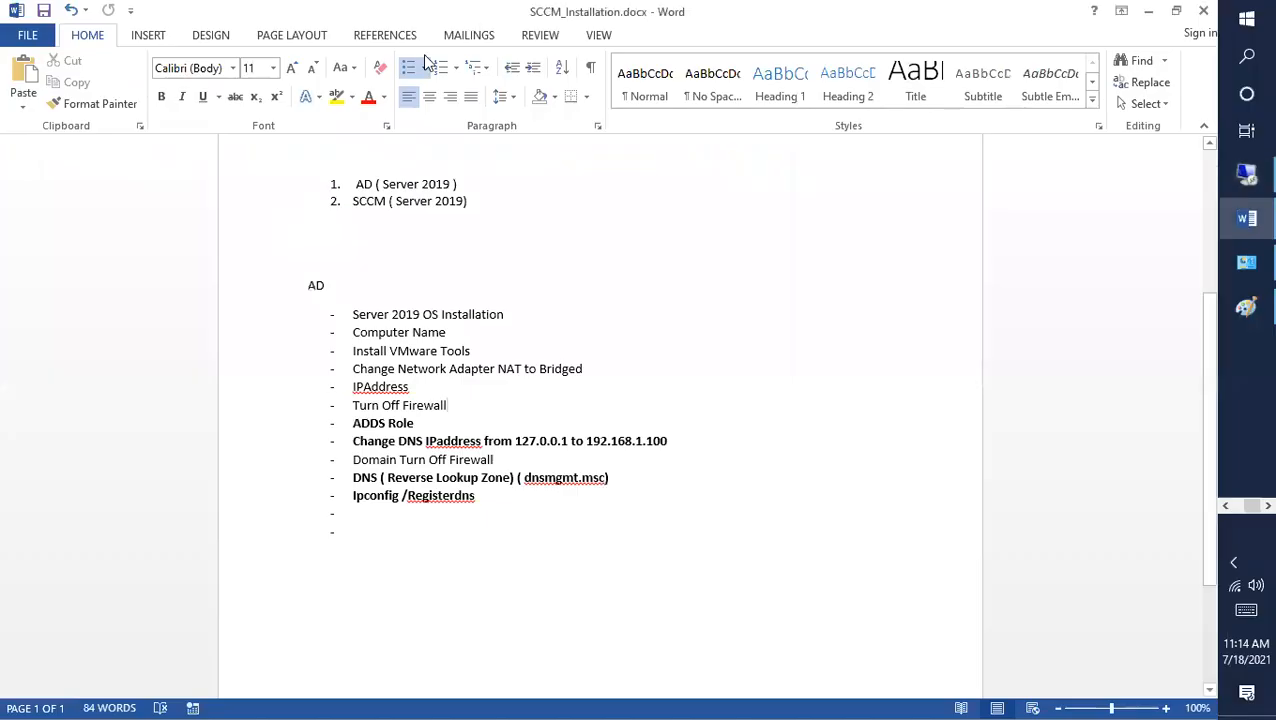
pyautogui.moveTo(496, 496); pyautogui.dragTo(343, 495)
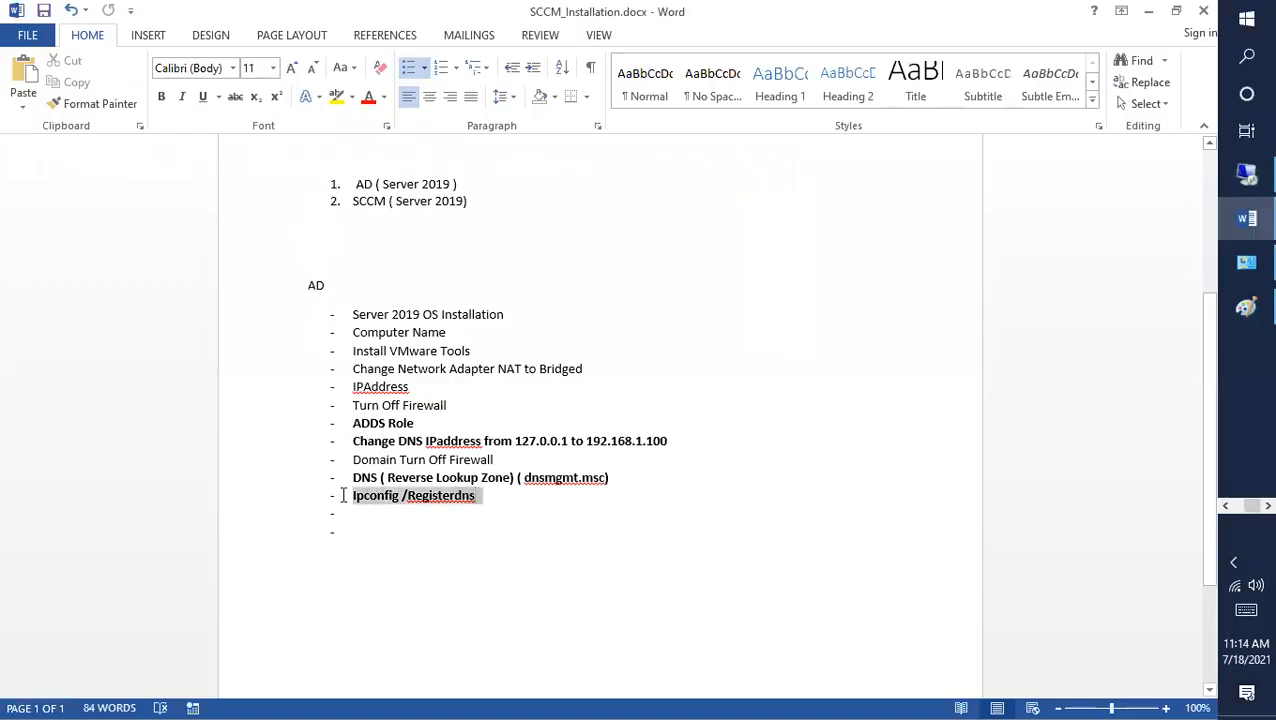
pyautogui.click(404, 533)
pyautogui.press('BackSpace')
pyautogui.press('BackSpace')
pyautogui.press('BackSpace')
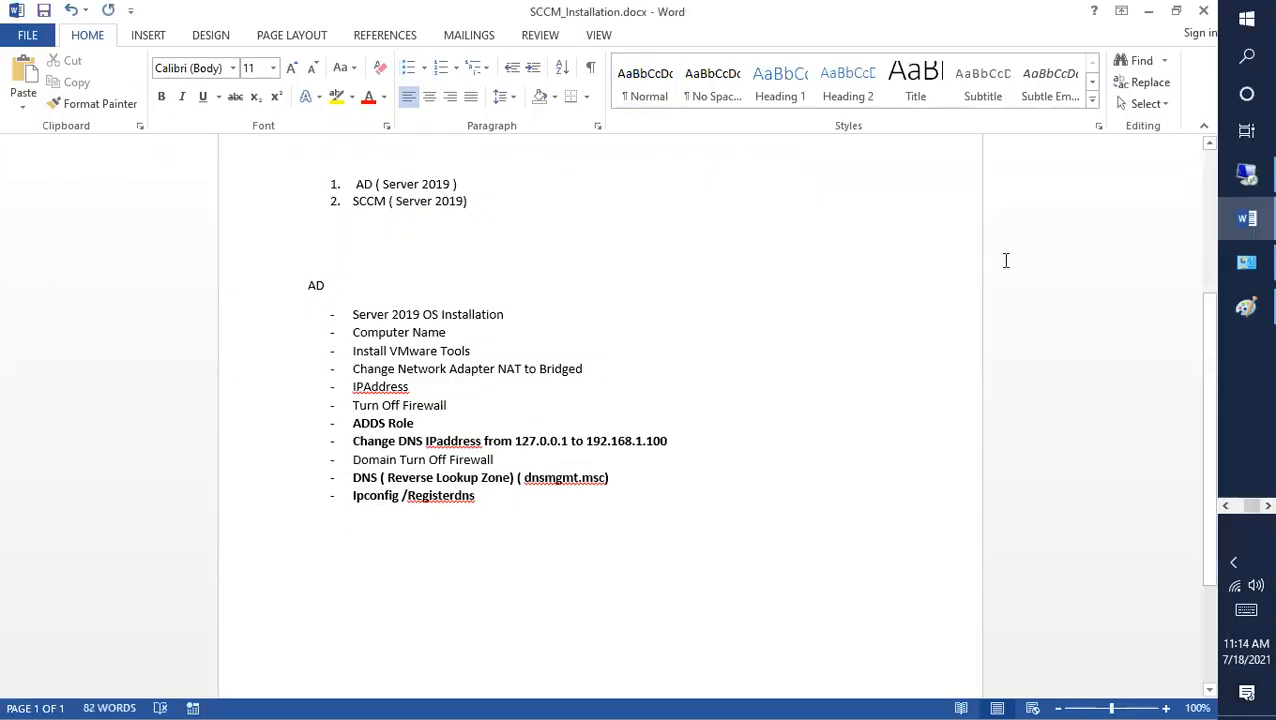
pyautogui.click(1246, 176)
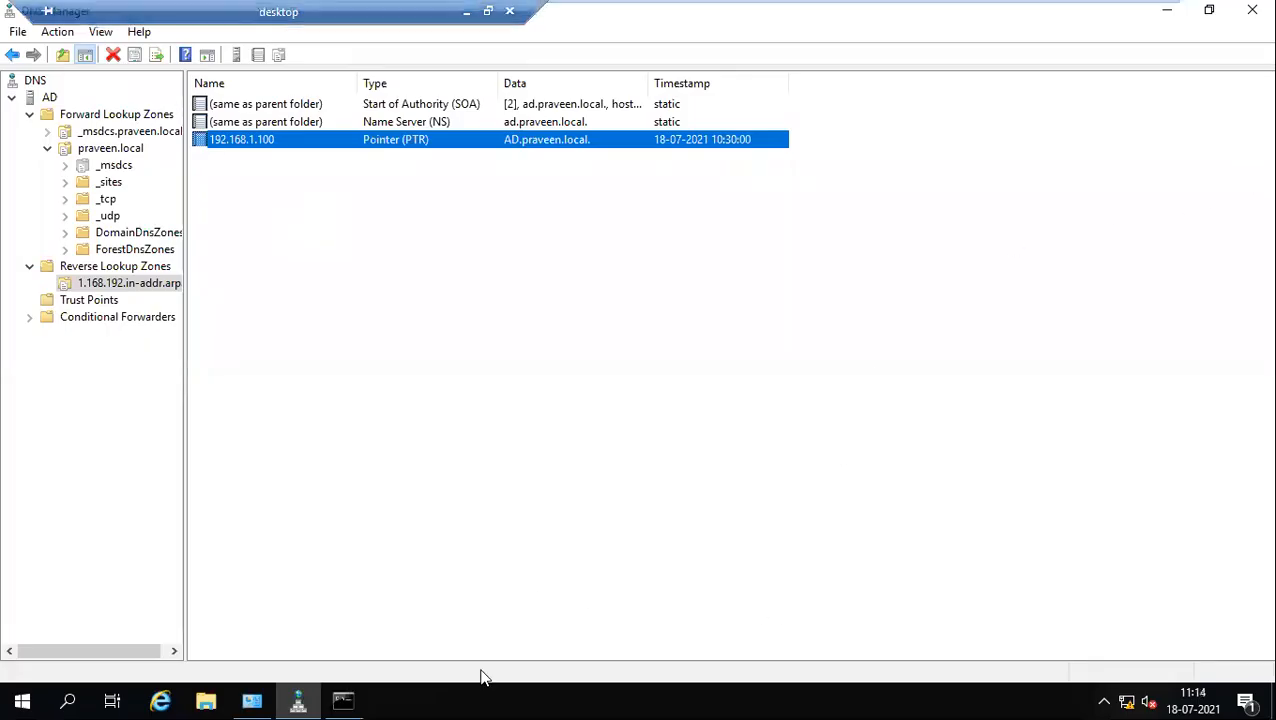
# Step: Run nslookup in the admin Command Prompt; it times out with an unknown server, then exit it
pyautogui.click(352, 698)
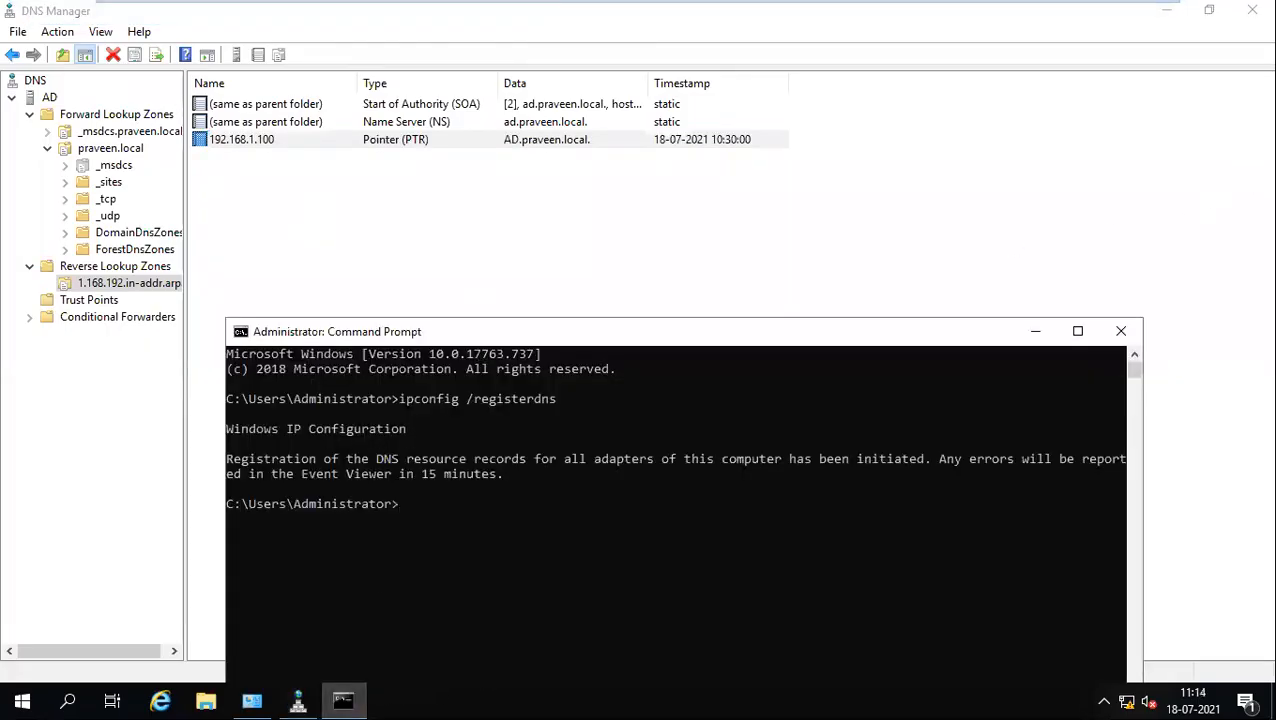
pyautogui.moveTo(477, 333); pyautogui.dragTo(474, 170)
pyautogui.write('nslookup')
pyautogui.press('Return')
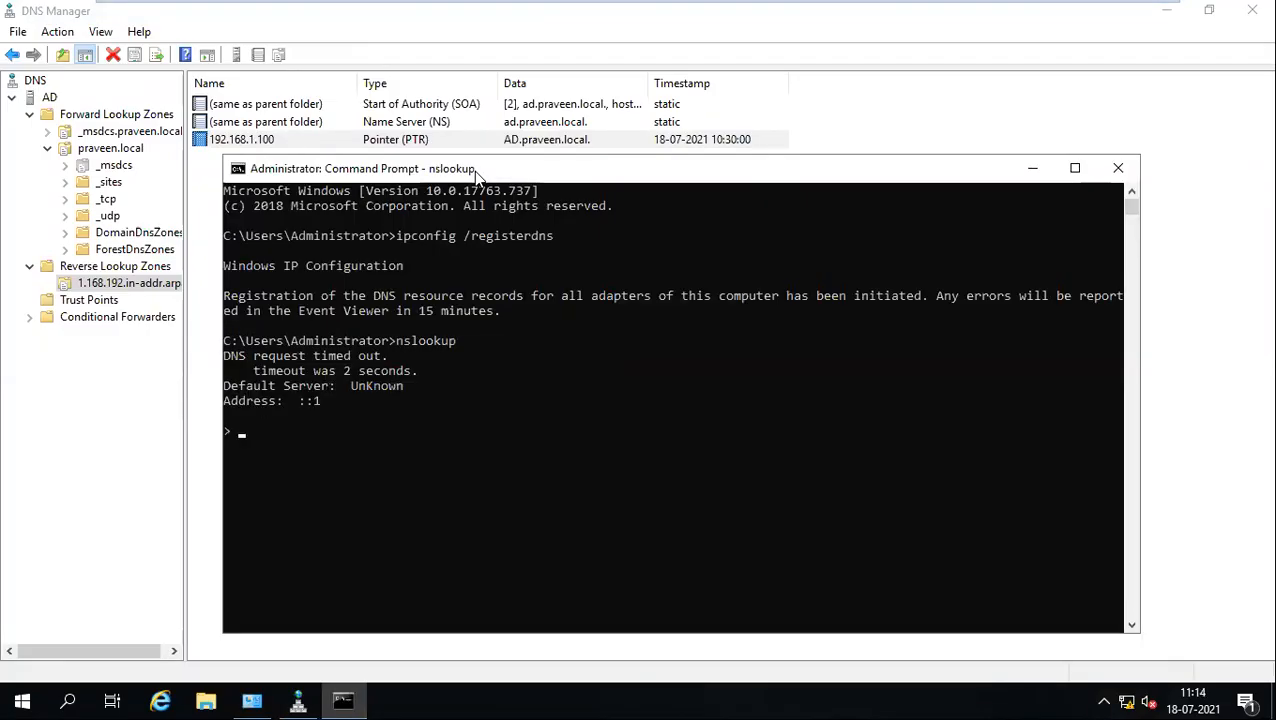
pyautogui.press('Return')
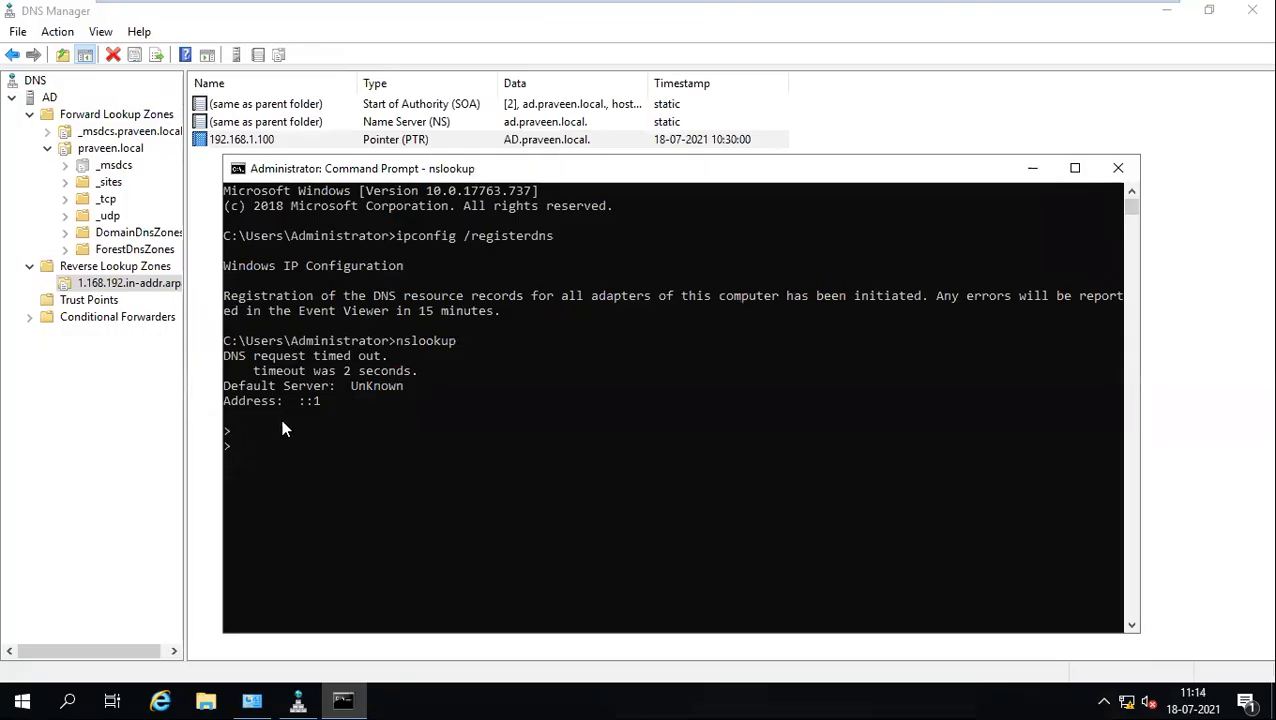
pyautogui.hotkey('ctrl', 'c')
pyautogui.press('Return')
pyautogui.press('Return')
# Step: Ping ad, which gets 4 of 4 replies over IPv6, then run ncpa.cpl
pyautogui.write('ping ad')
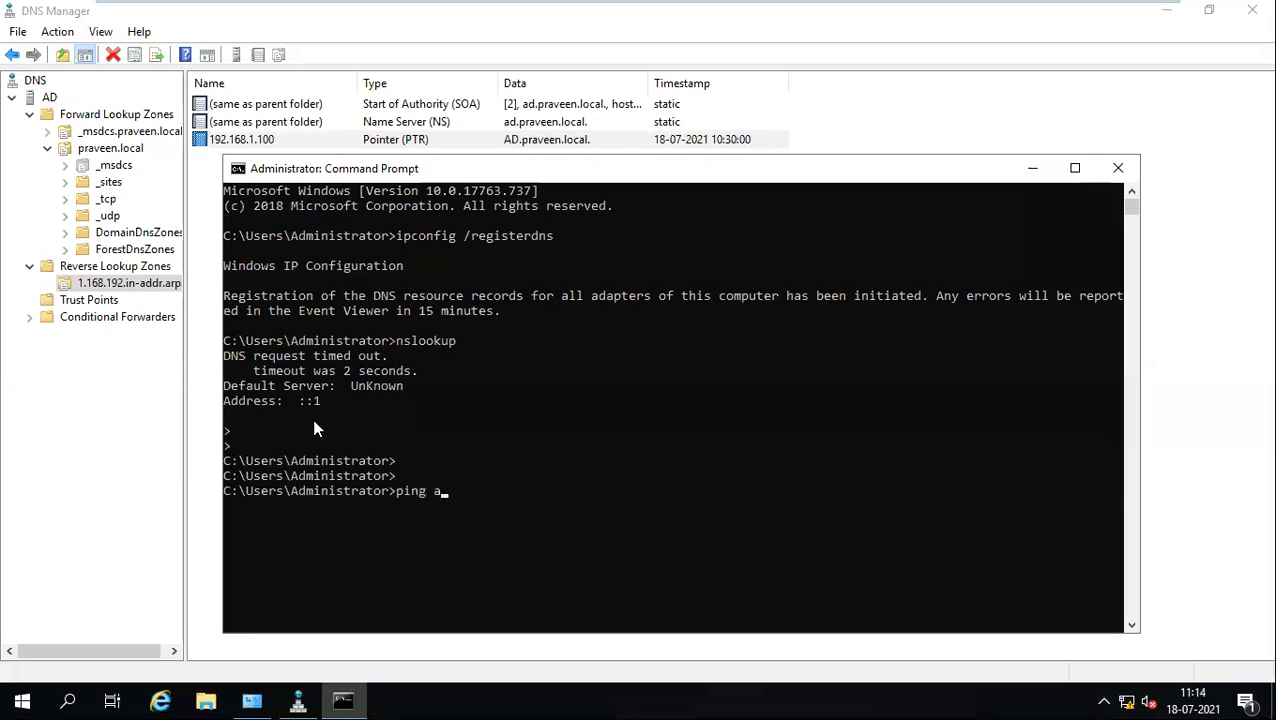
pyautogui.press('Return')
pyautogui.moveTo(514, 172); pyautogui.dragTo(537, 109)
pyautogui.moveTo(616, 456); pyautogui.dragTo(251, 466)
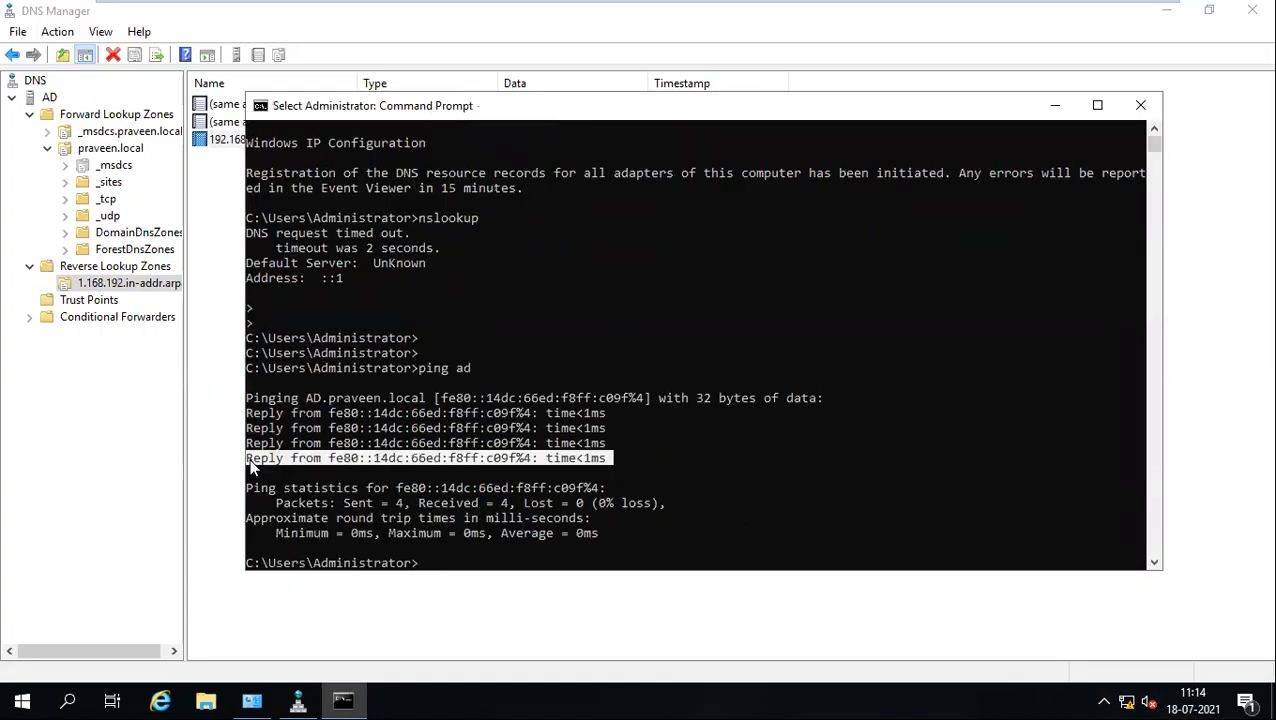
pyautogui.click(496, 550)
pyautogui.write('ncpa.cpl')
pyautogui.press('Return')
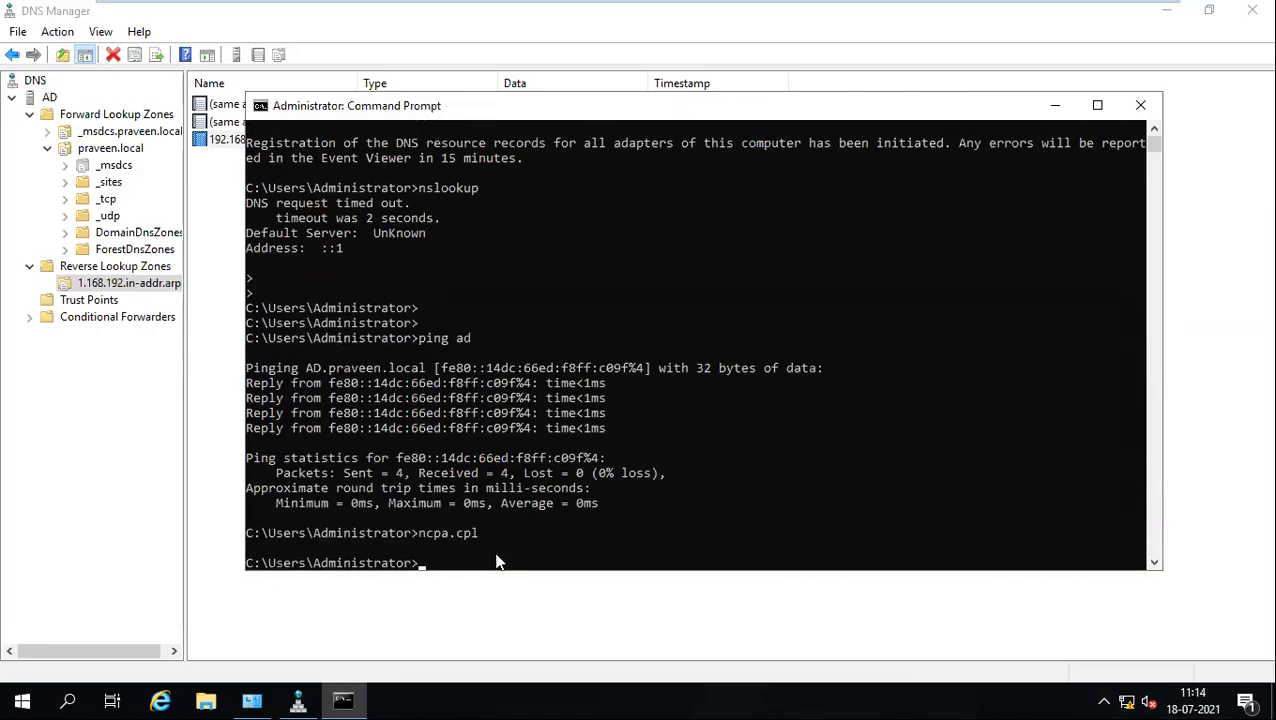
# Step: Uncheck Internet Protocol Version 6 (TCP/IPv6) in Ethernet0's properties, apply with OK, and close the status window
pyautogui.doubleClick(301, 164)
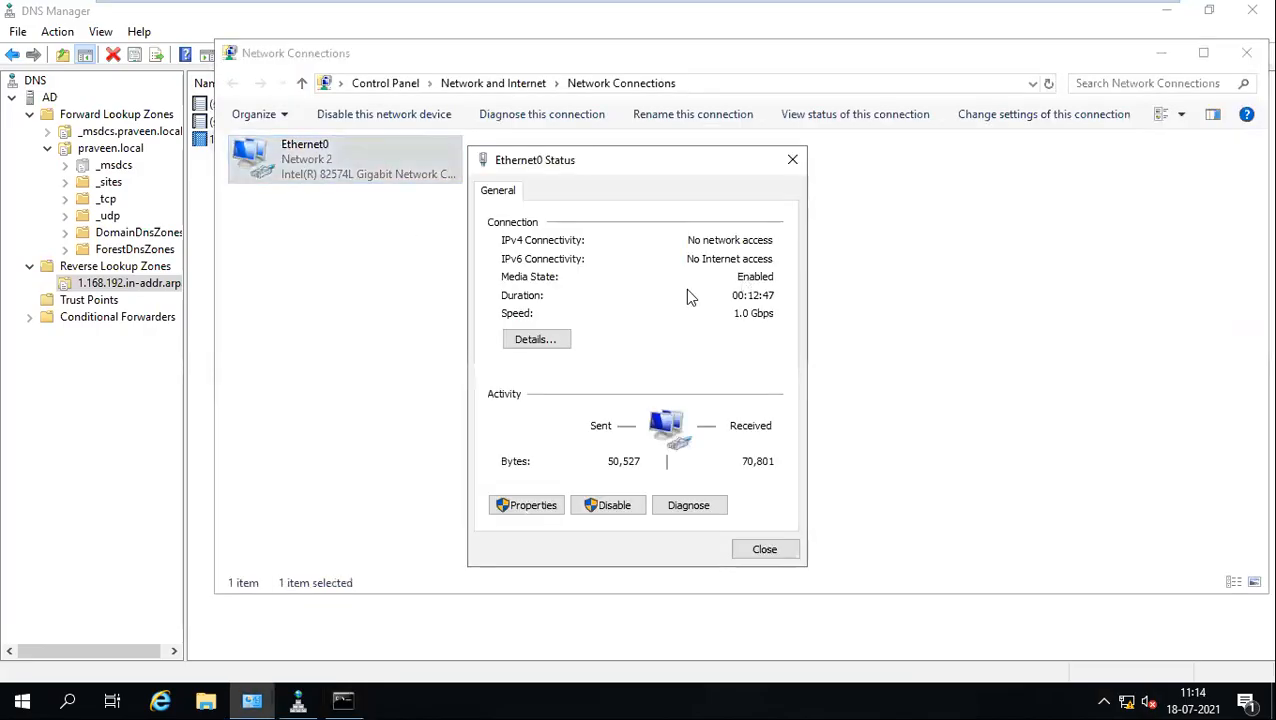
pyautogui.click(528, 506)
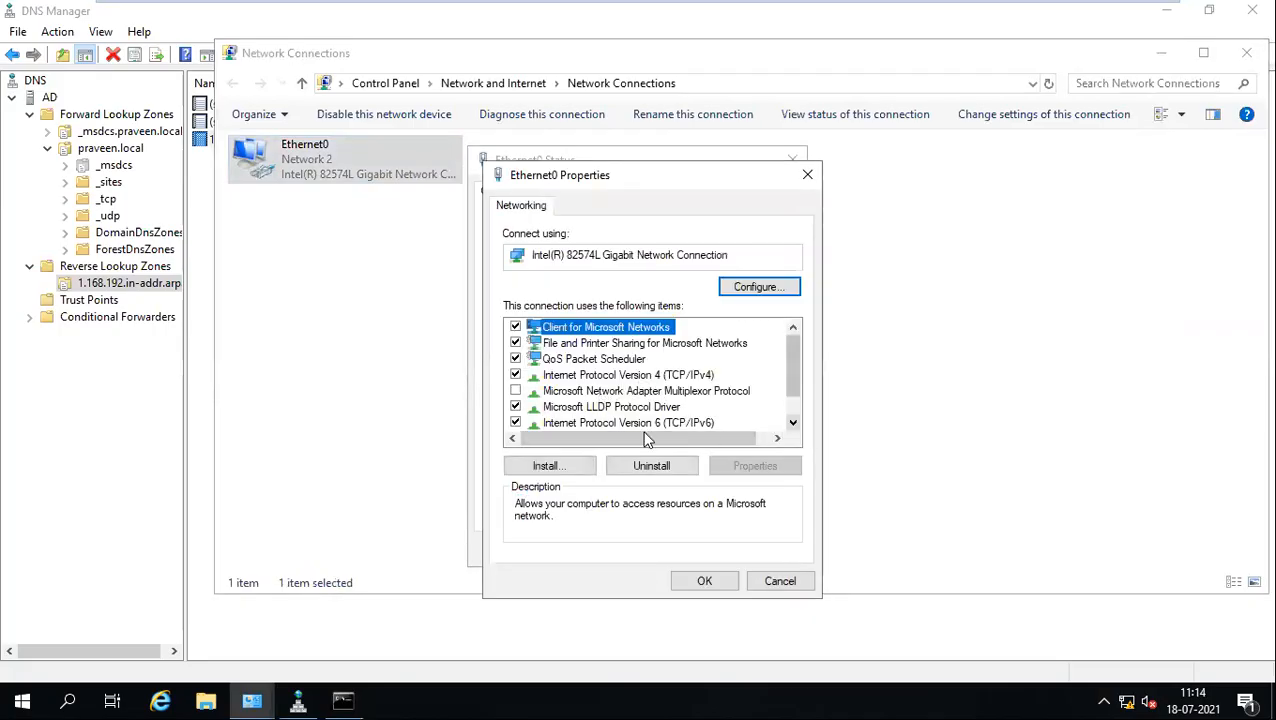
pyautogui.click(575, 424)
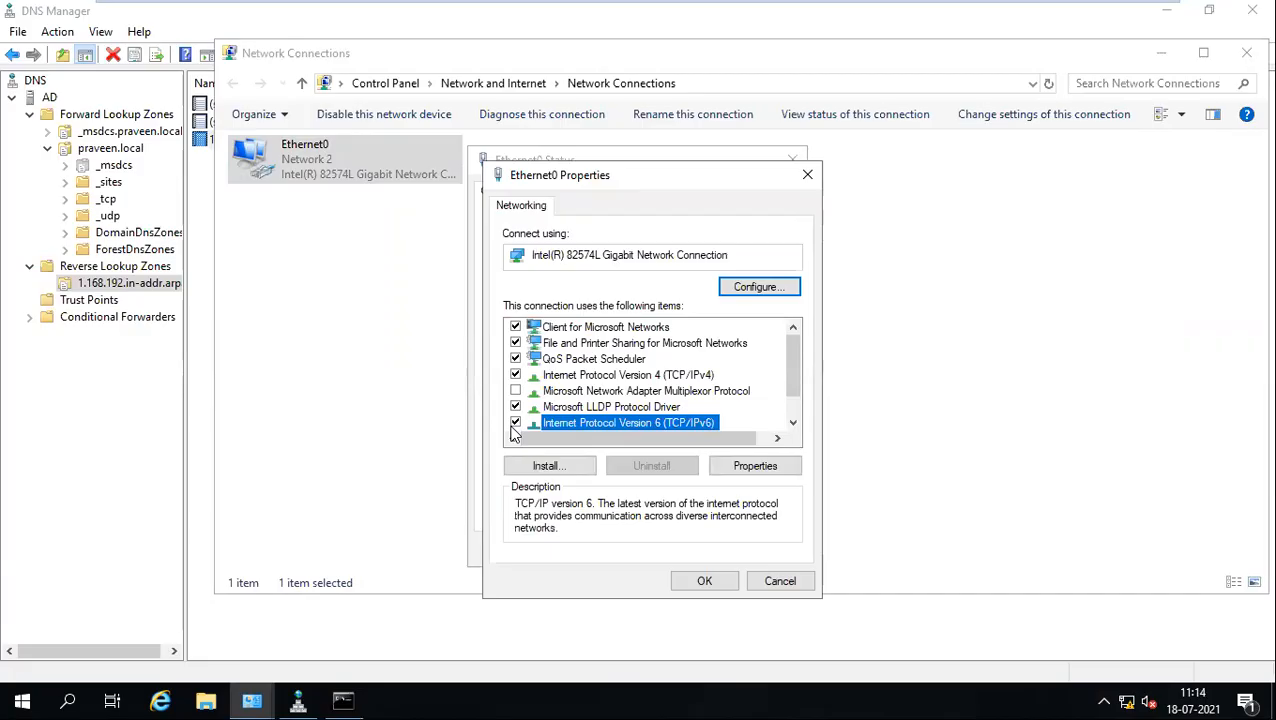
pyautogui.click(358, 684)
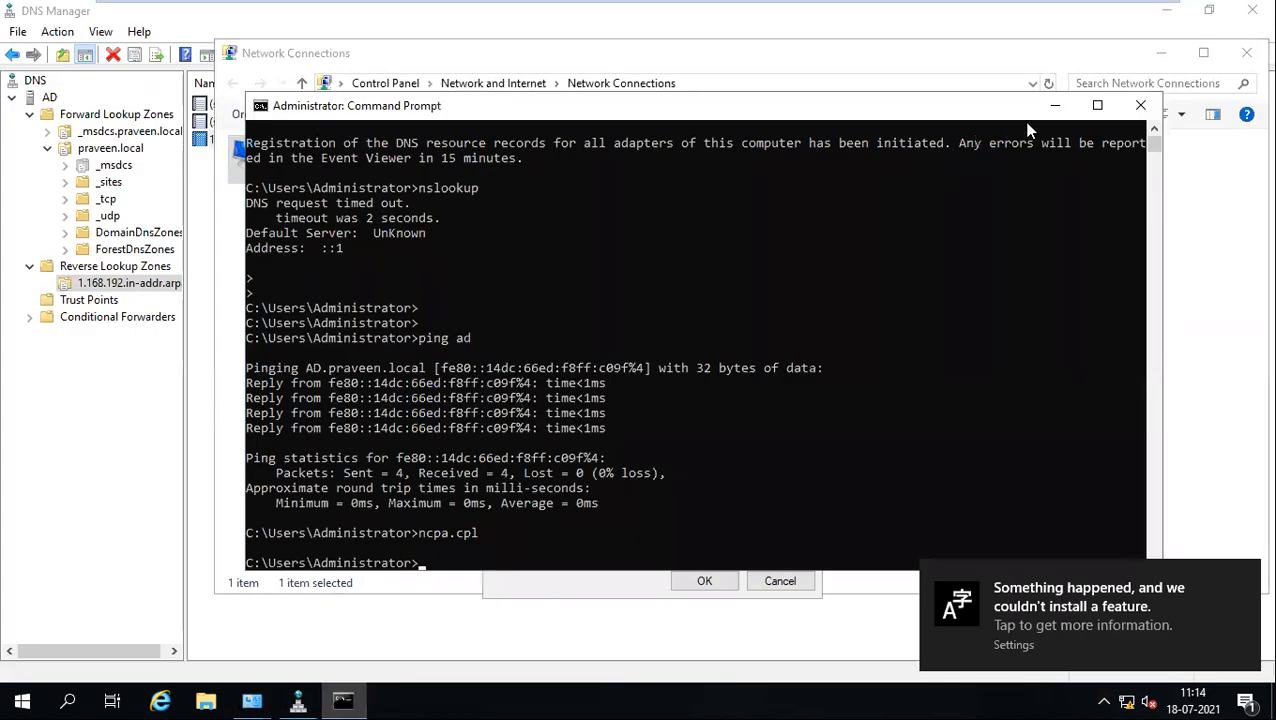
pyautogui.click(1054, 105)
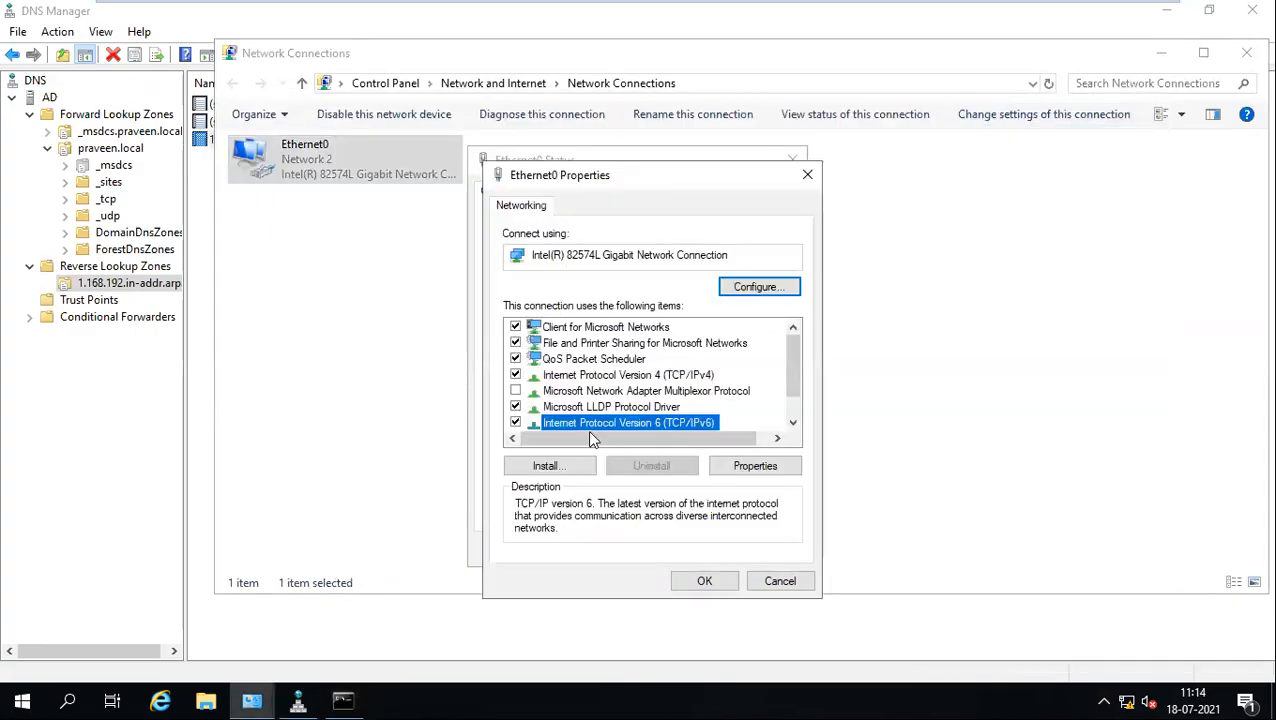
pyautogui.click(515, 423)
pyautogui.click(702, 580)
pyautogui.click(760, 549)
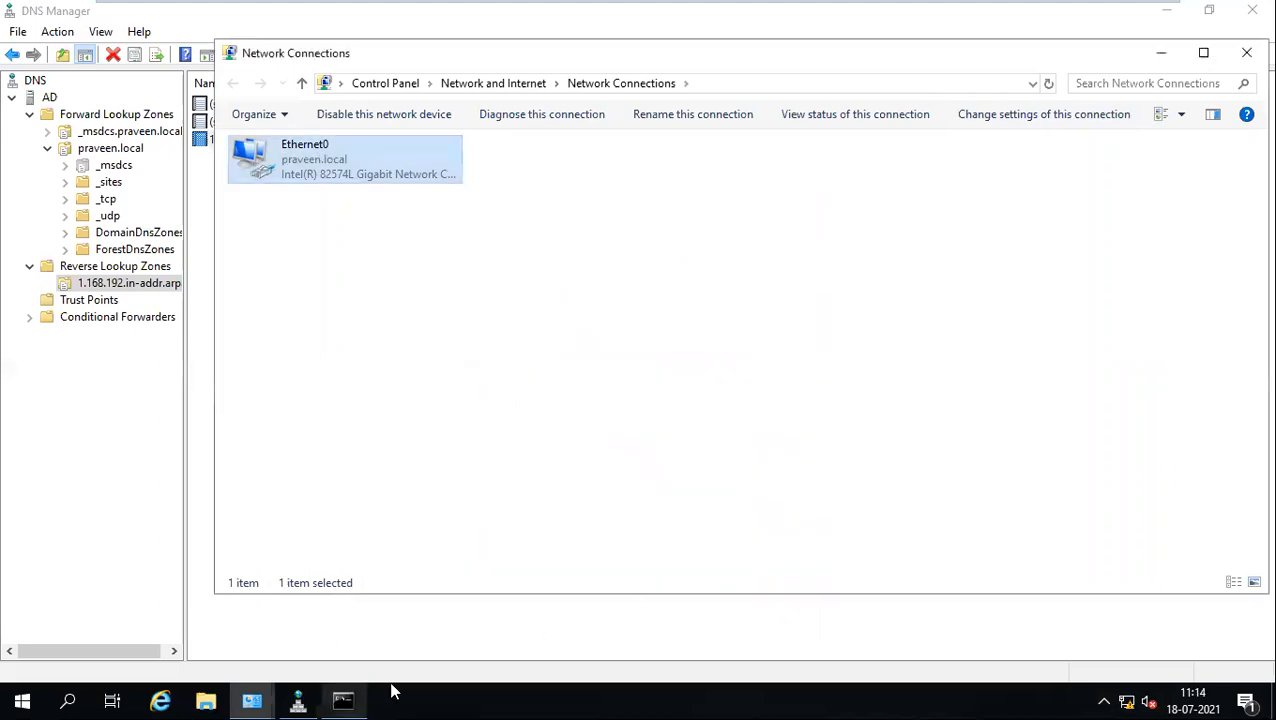
pyautogui.click(345, 700)
# Step: Rerun ping ad, flush the DNS cache with ipconfig /flushdns, then enter nslookup
pyautogui.press('Up')
pyautogui.press('Up')
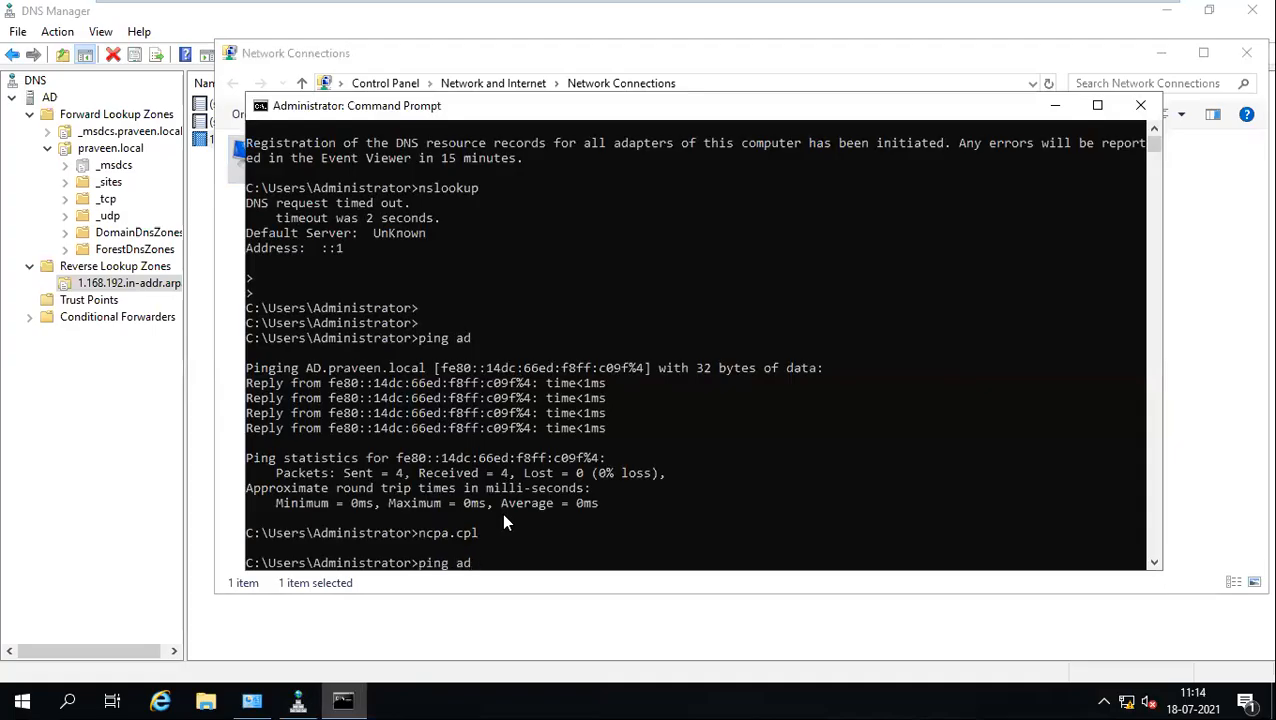
pyautogui.press('Return')
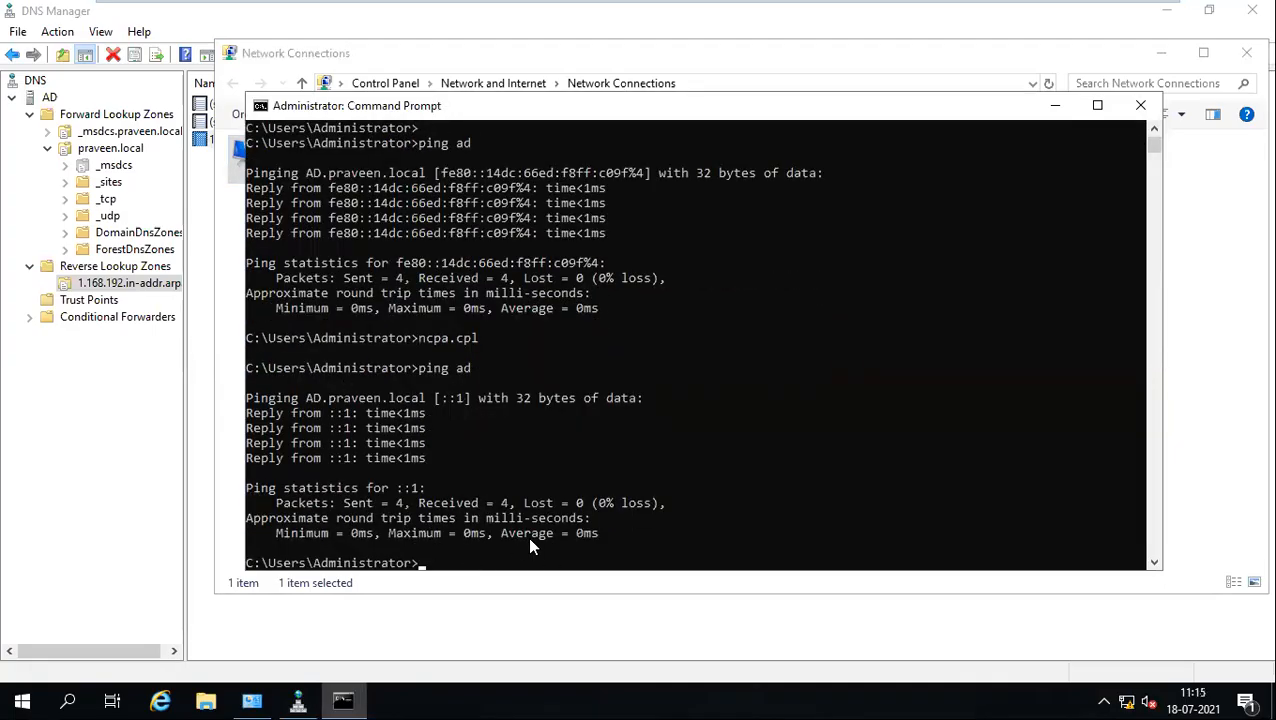
pyautogui.write('ipconfig')
pyautogui.press('Return')
pyautogui.press('Return')
pyautogui.press('Return')
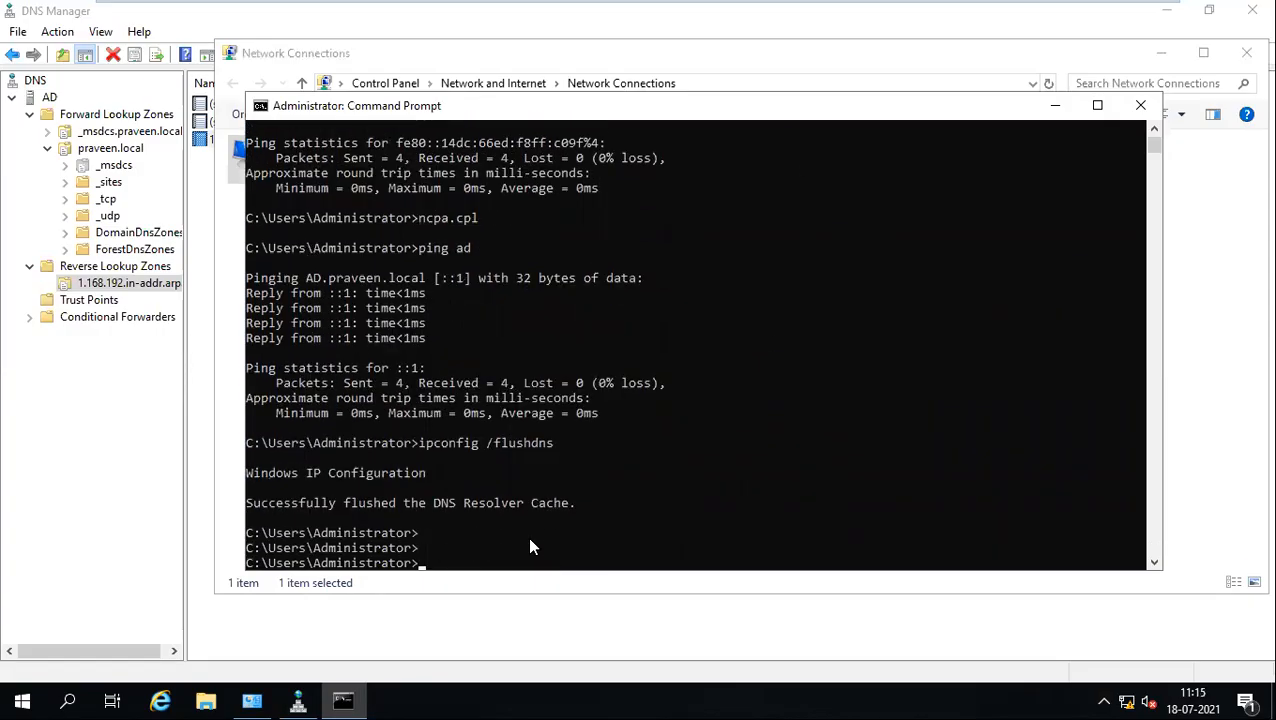
pyautogui.press('Up')
pyautogui.press('Up')
pyautogui.press('Return')
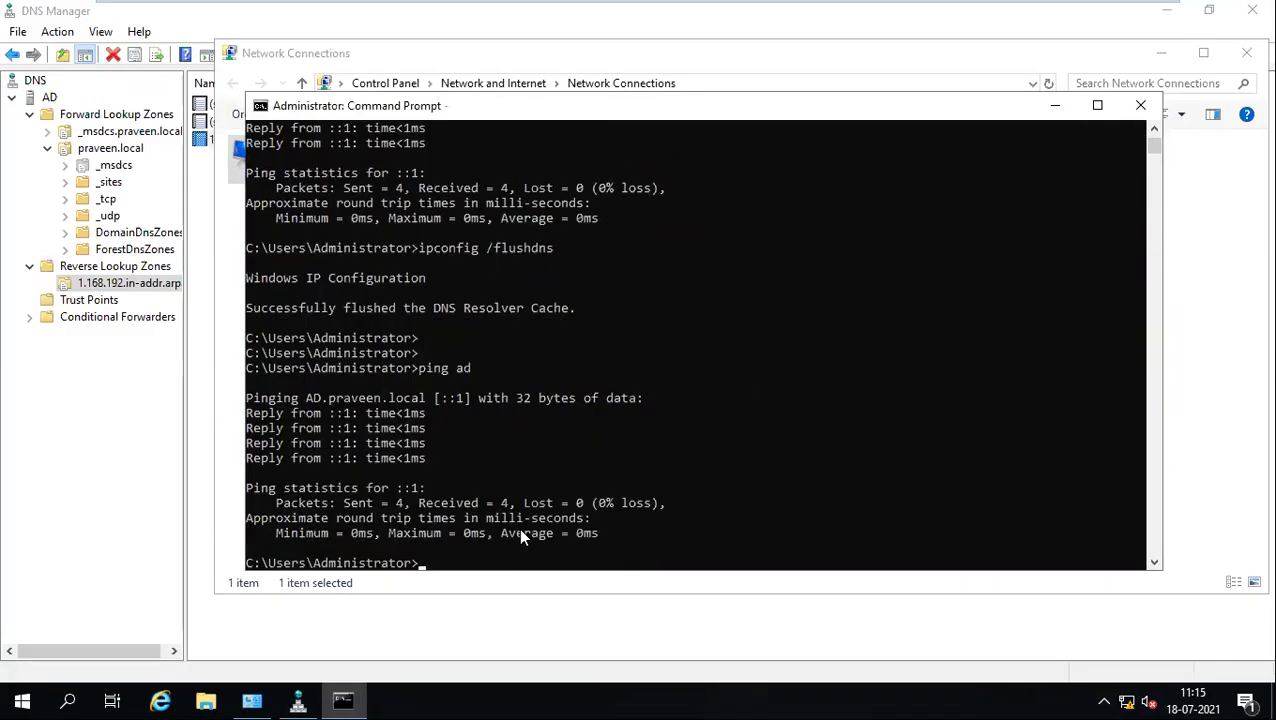
pyautogui.scroll(-2, 518, 537)
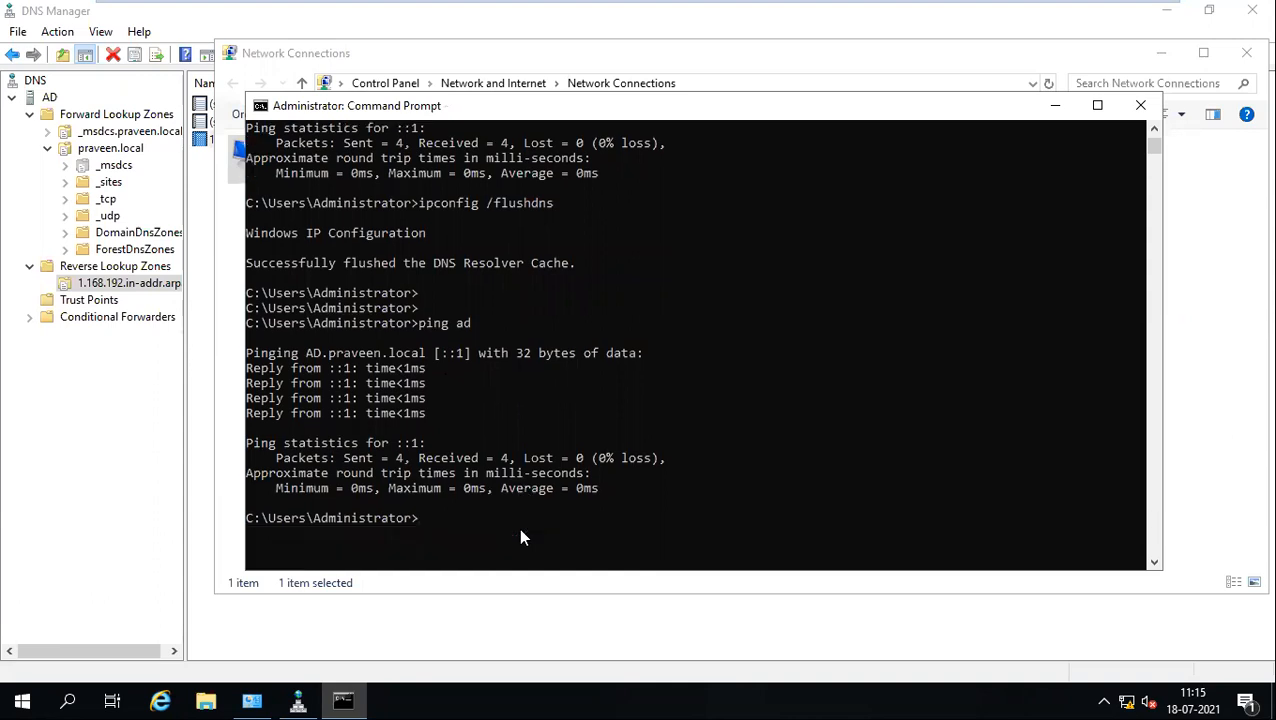
pyautogui.write('p')
pyautogui.press('BackSpace')
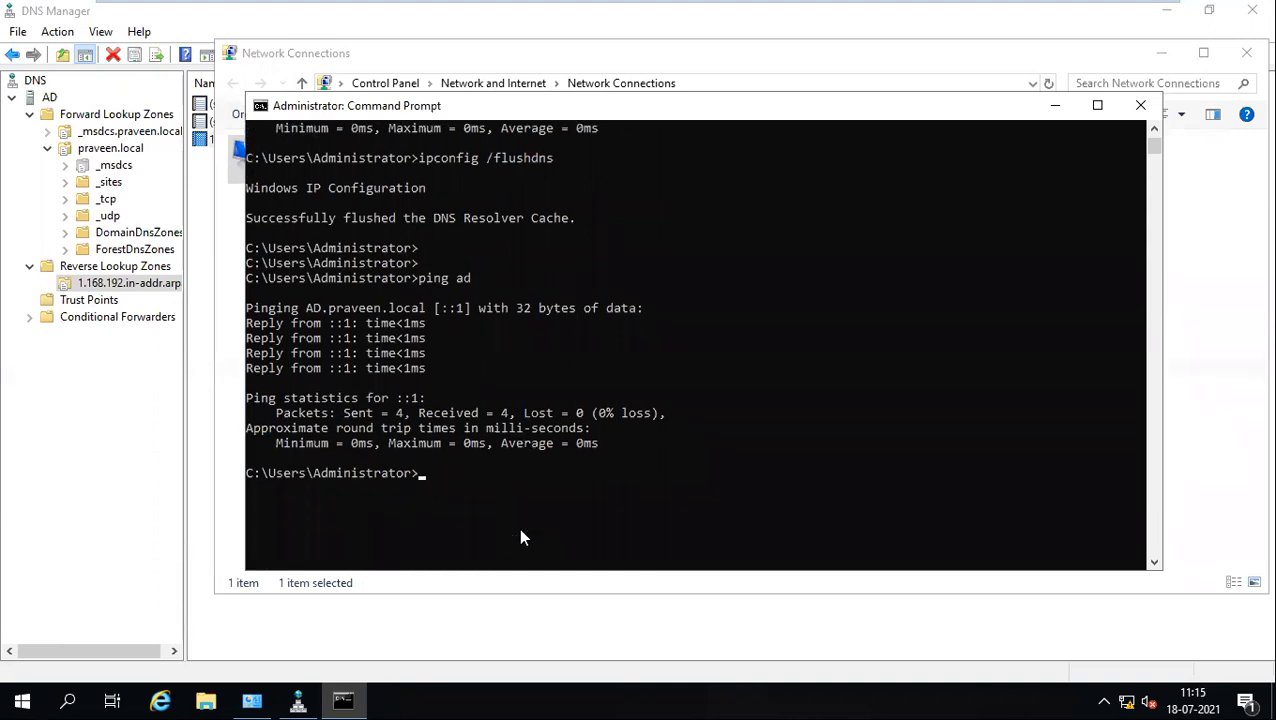
pyautogui.write('nslookup')
# Step: Start nslookup, look up 192.168.1.100, then exit the session
pyautogui.press('Return')
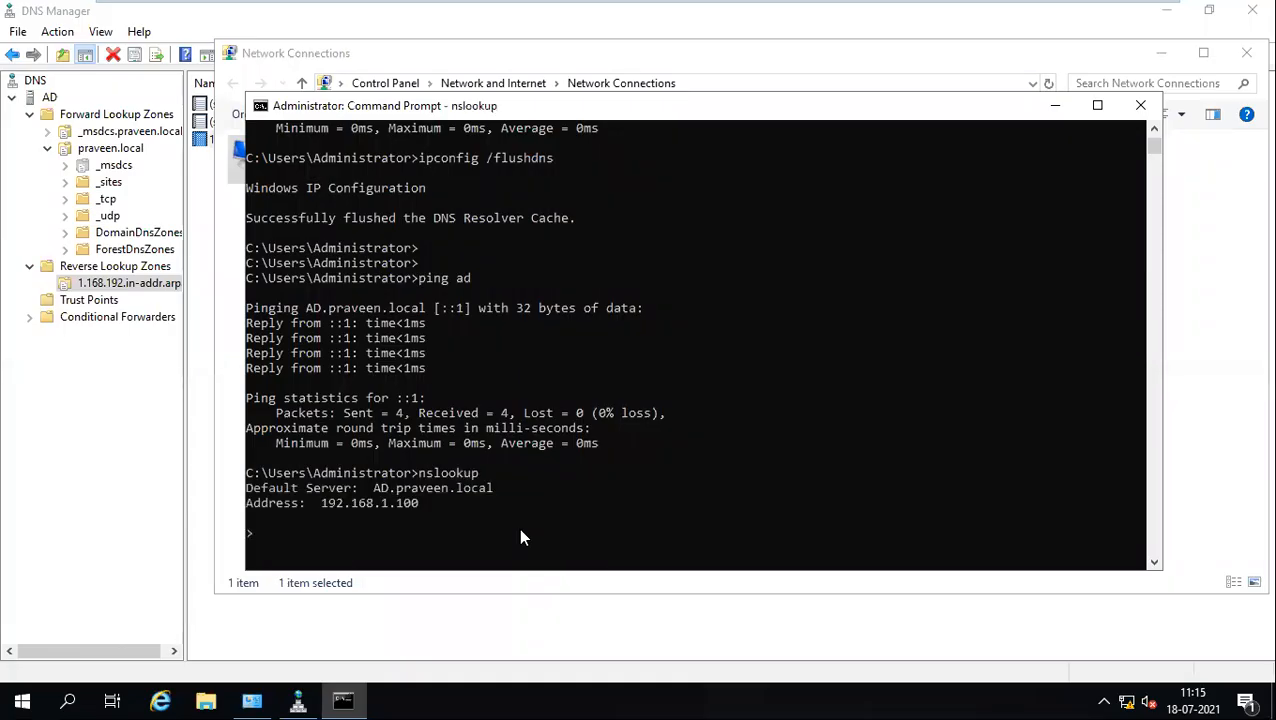
pyautogui.scroll(-2, 322, 440)
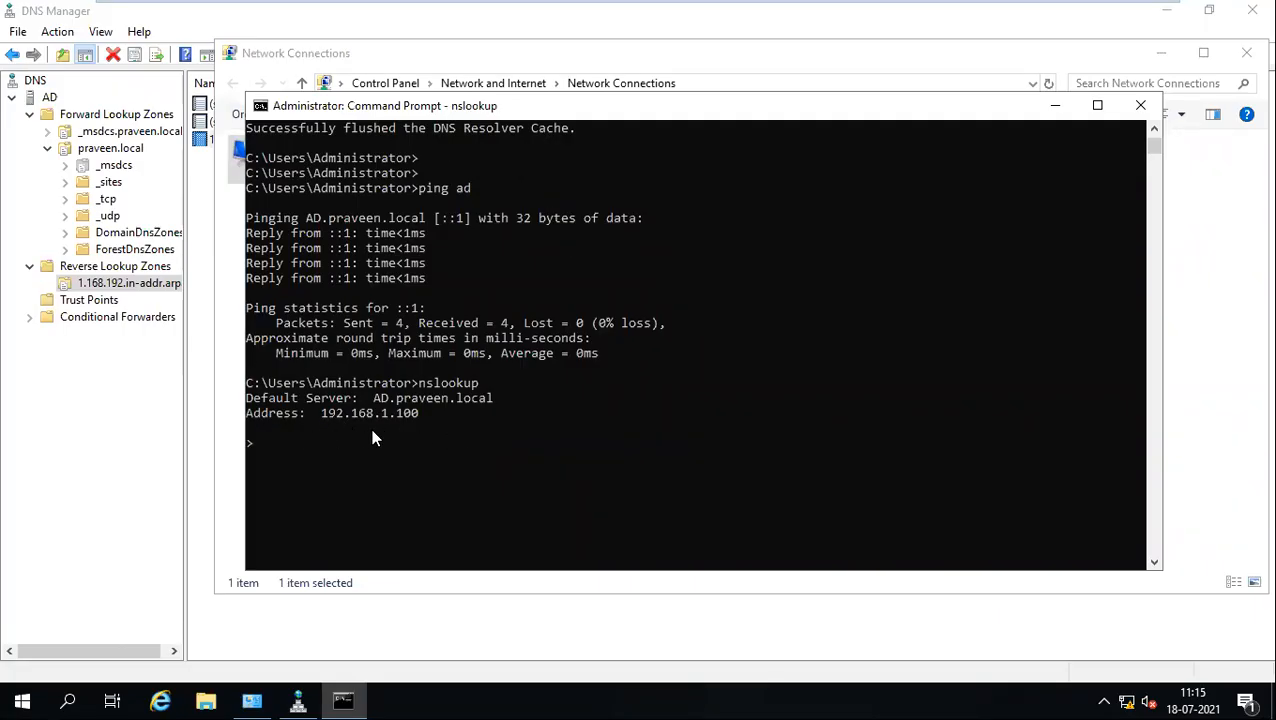
pyautogui.write('192.168.1.100')
pyautogui.press('Return')
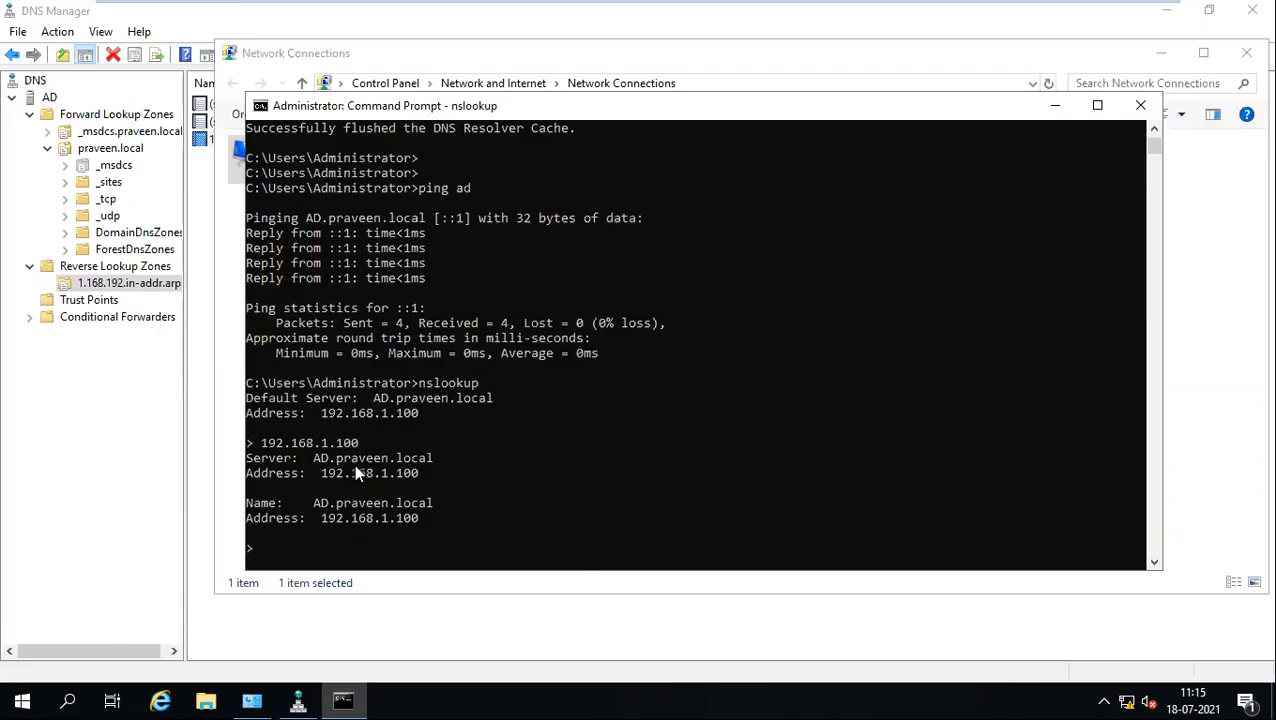
pyautogui.hotkey('ctrl', 'c')
pyautogui.press('Return')
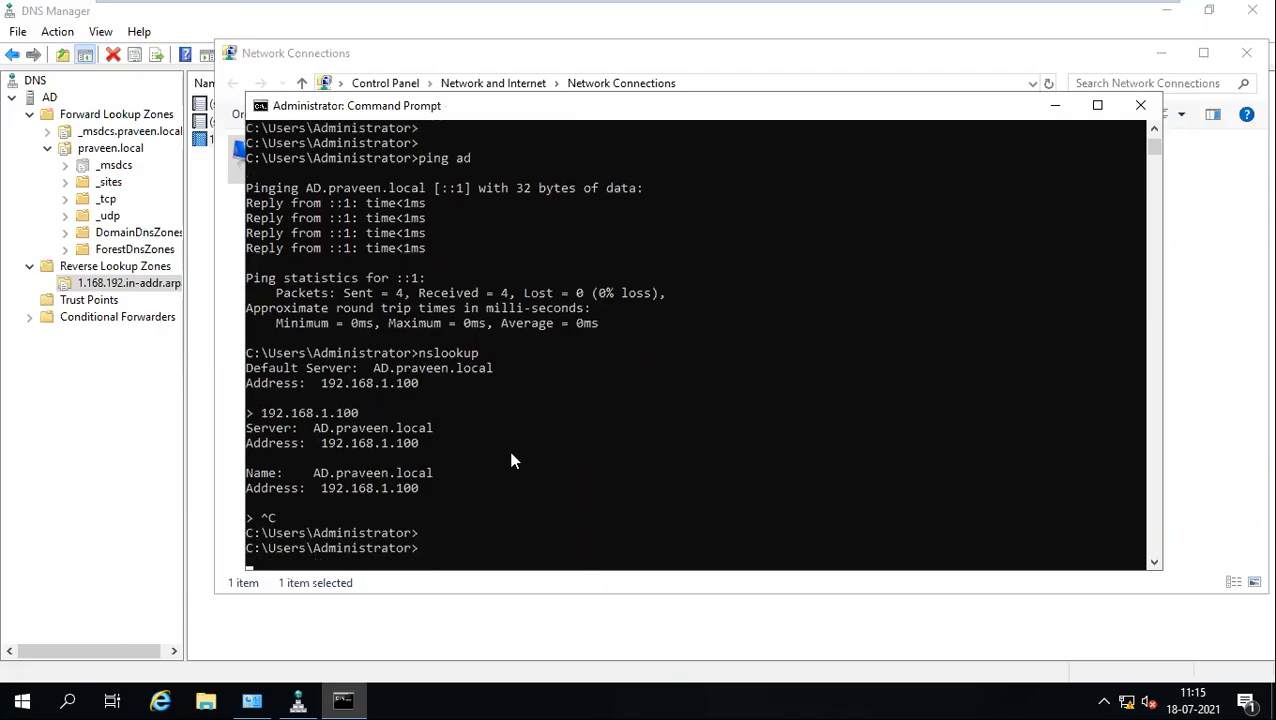
# Step: Ping ad.praveen.local, then run nslookup again after fixing the 'nsloopup' typo
pyautogui.write('ping ad.praveen')
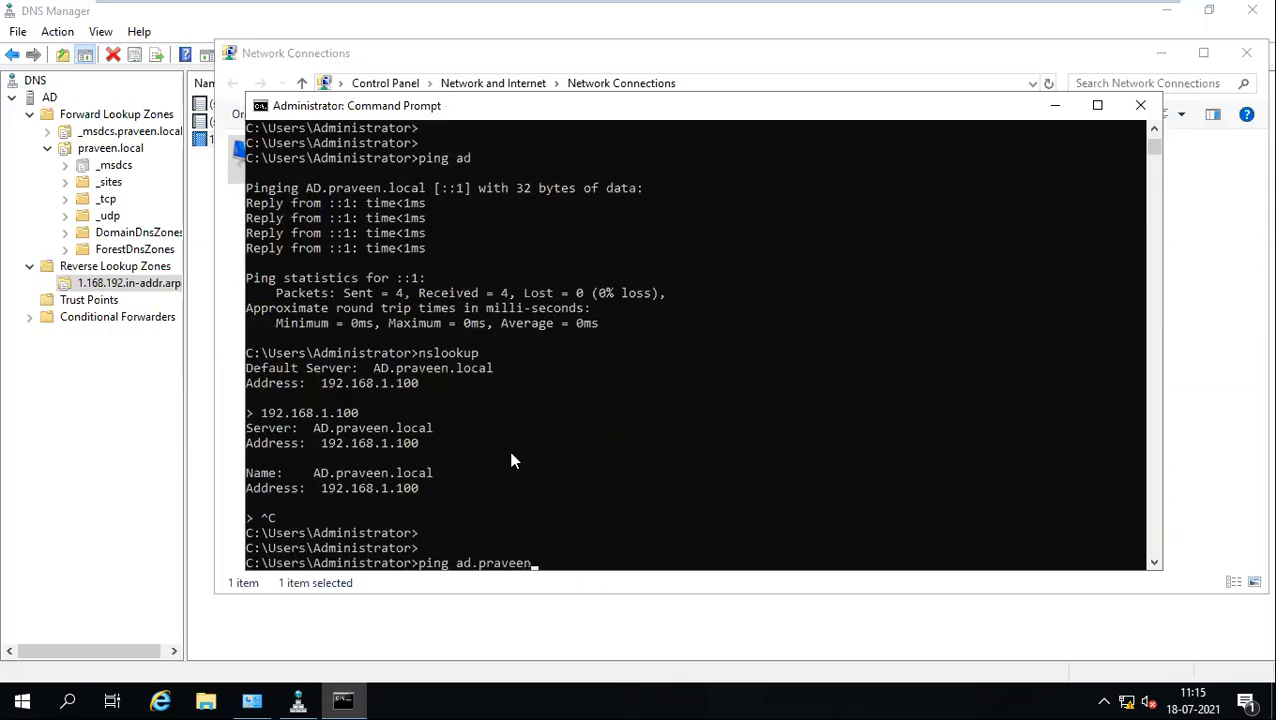
pyautogui.write('.local')
pyautogui.press('Return')
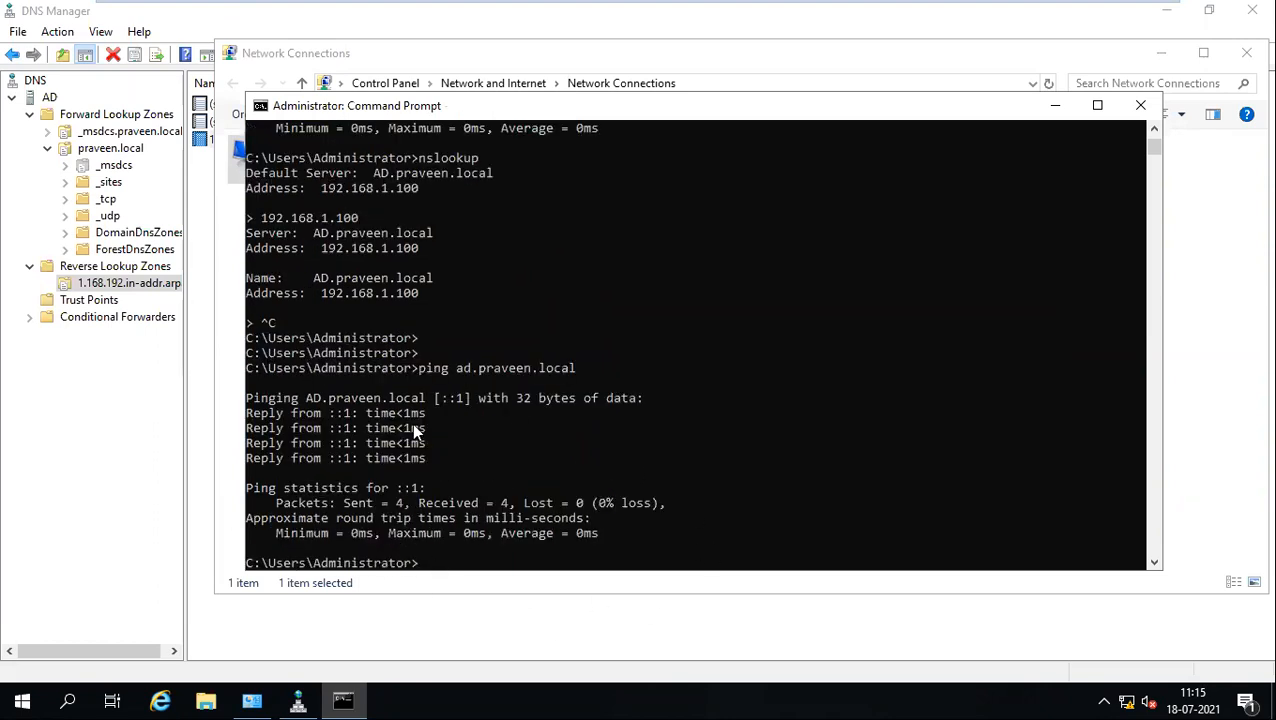
pyautogui.scroll(-2, 529, 411)
pyautogui.write('nsloopup')
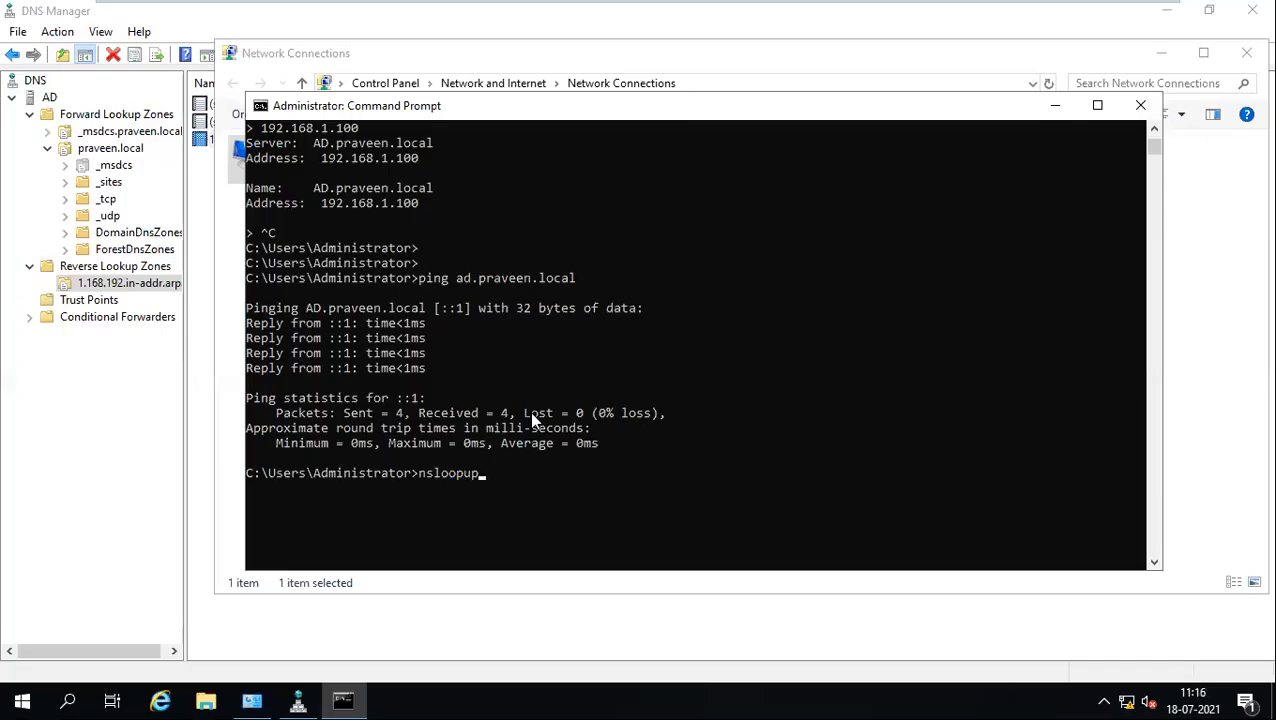
pyautogui.press('Return')
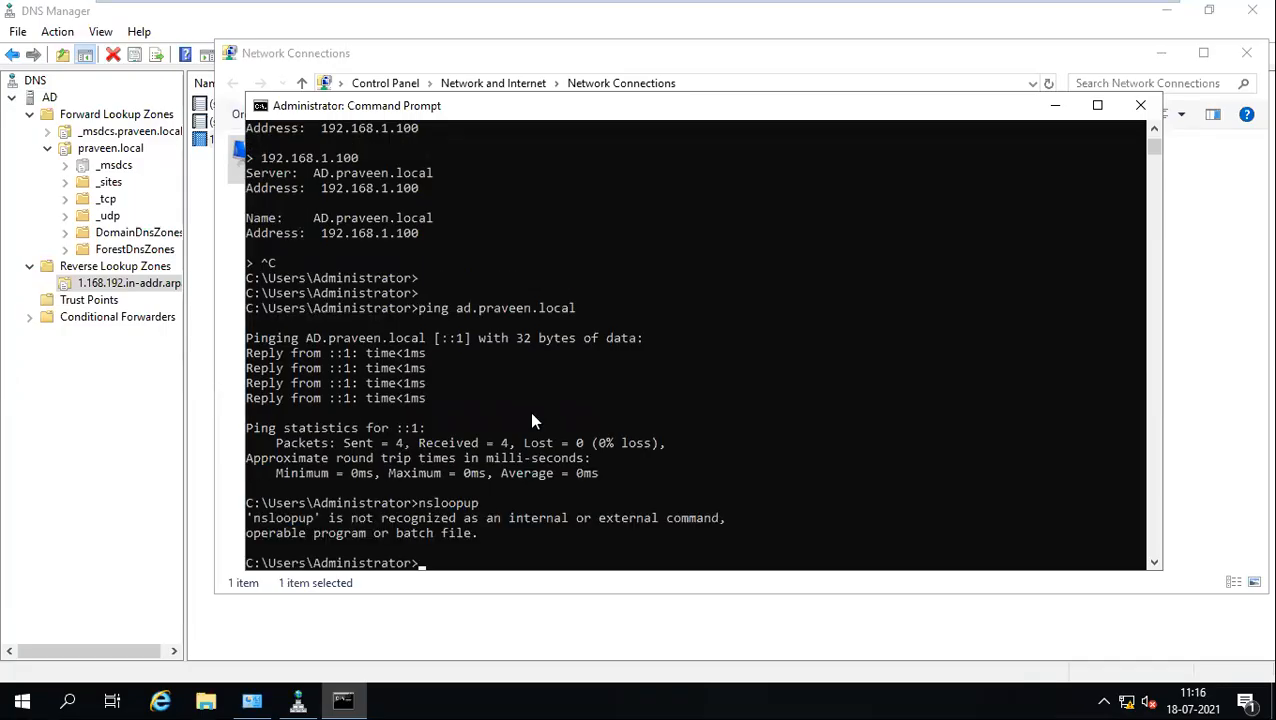
pyautogui.write('nslookup')
pyautogui.press('Return')
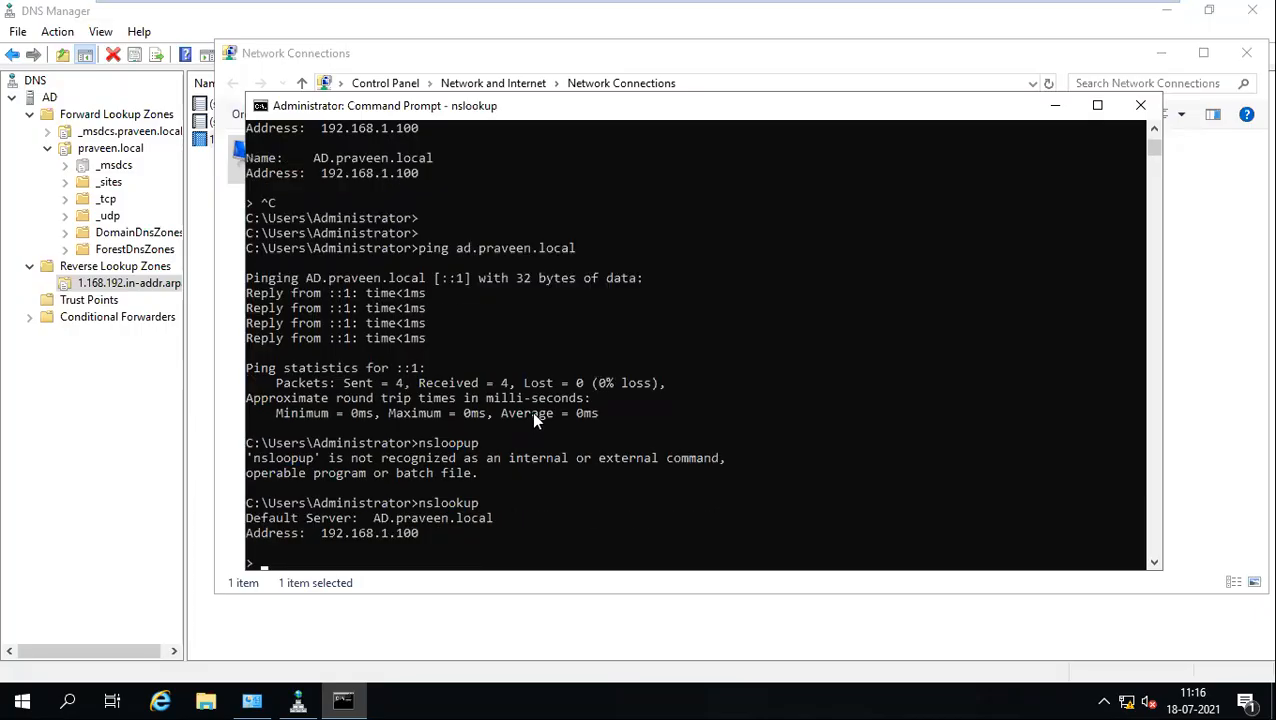
pyautogui.scroll(-3, 531, 412)
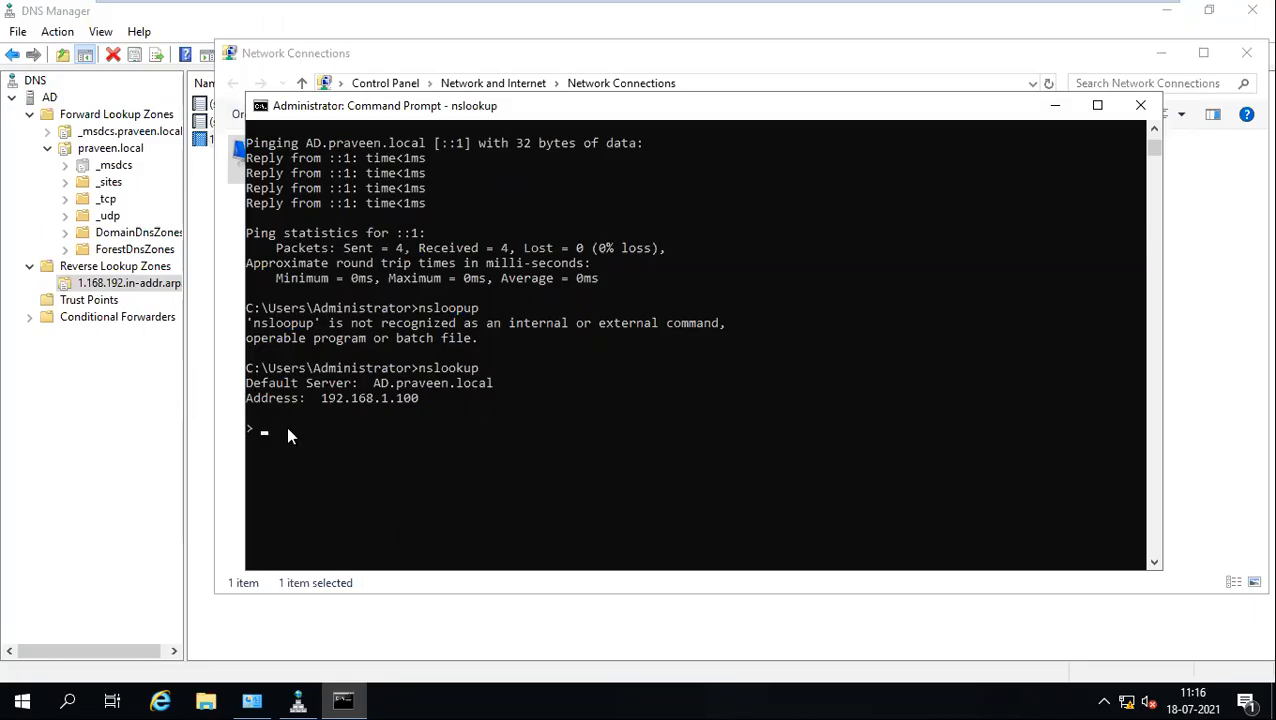
pyautogui.hotkey('ctrl', 'c')
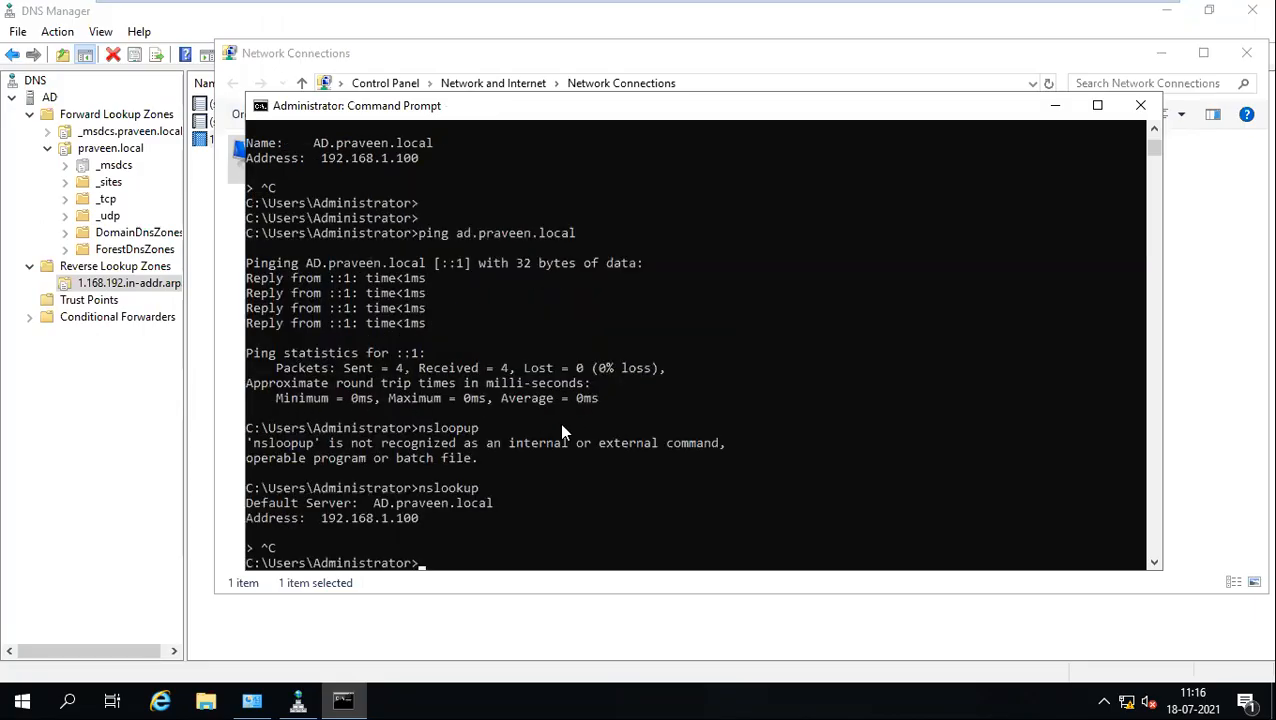
# Step: Clear the console with cls and close Command Prompt, DNS Manager and Network Connections
pyautogui.write('cls')
pyautogui.press('Return')
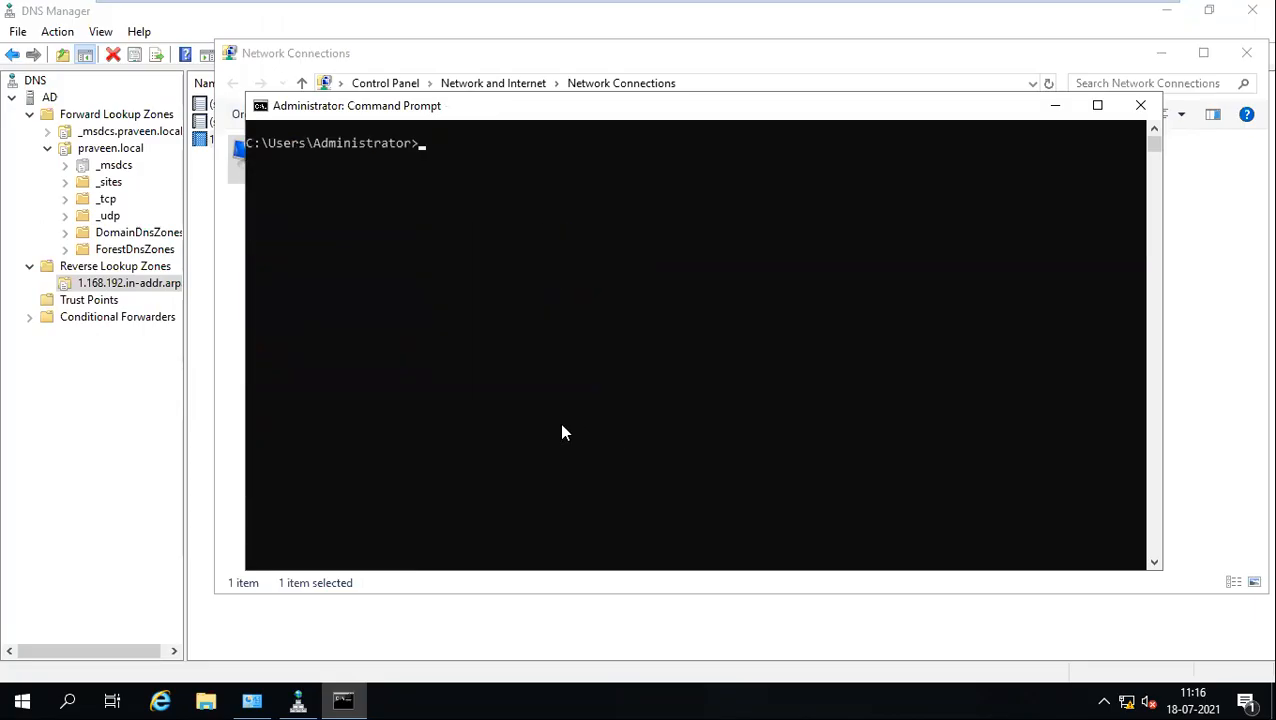
pyautogui.click(1141, 106)
pyautogui.click(1252, 10)
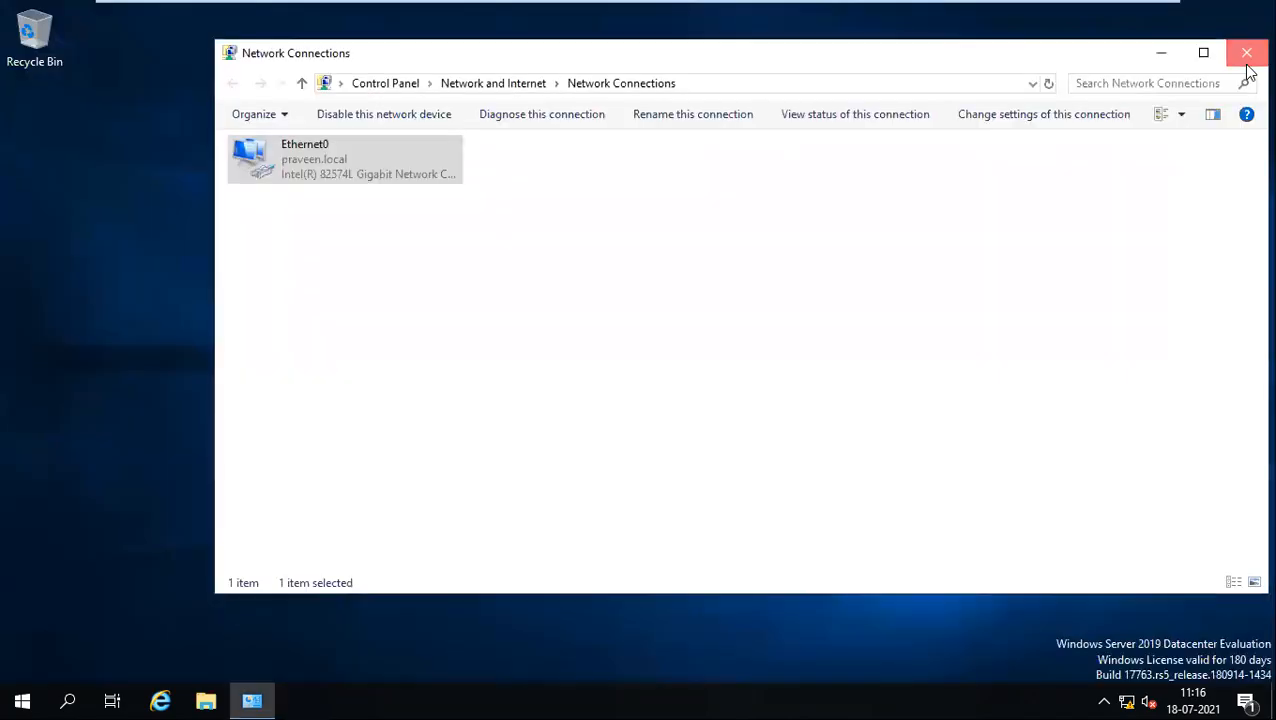
pyautogui.click(1246, 53)
pyautogui.moveTo(550, 8)
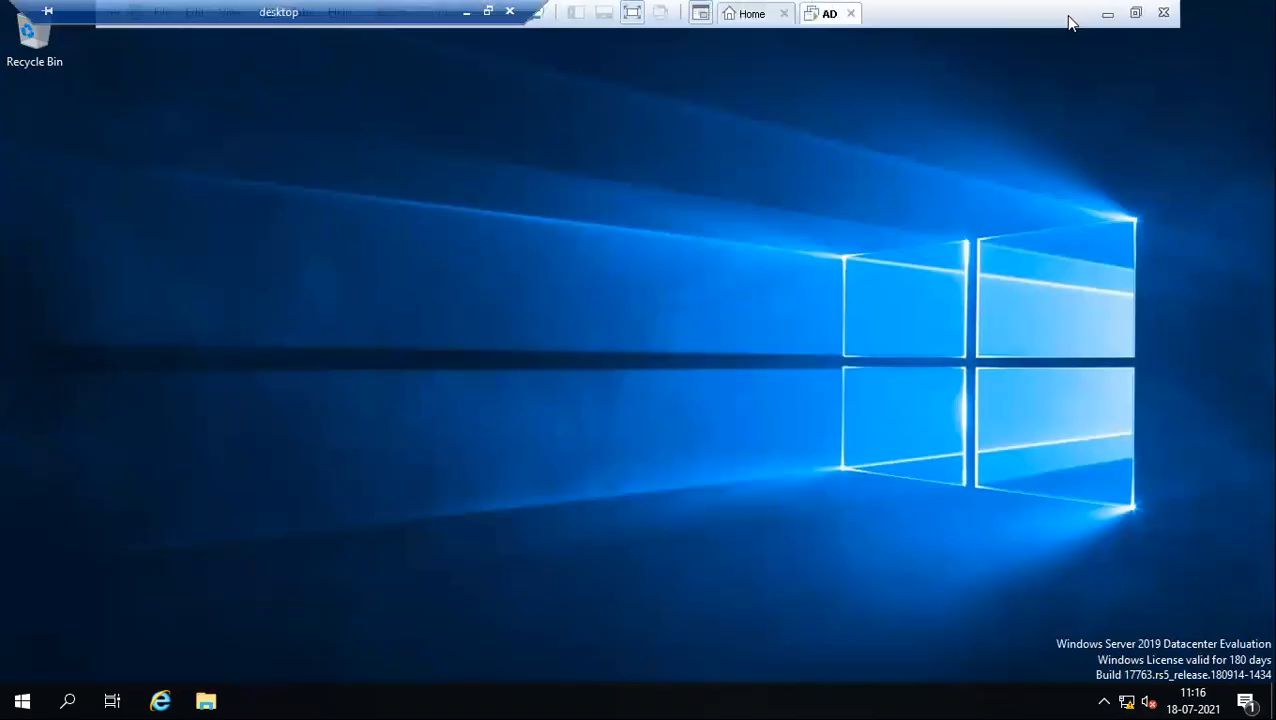
pyautogui.click(463, 14)
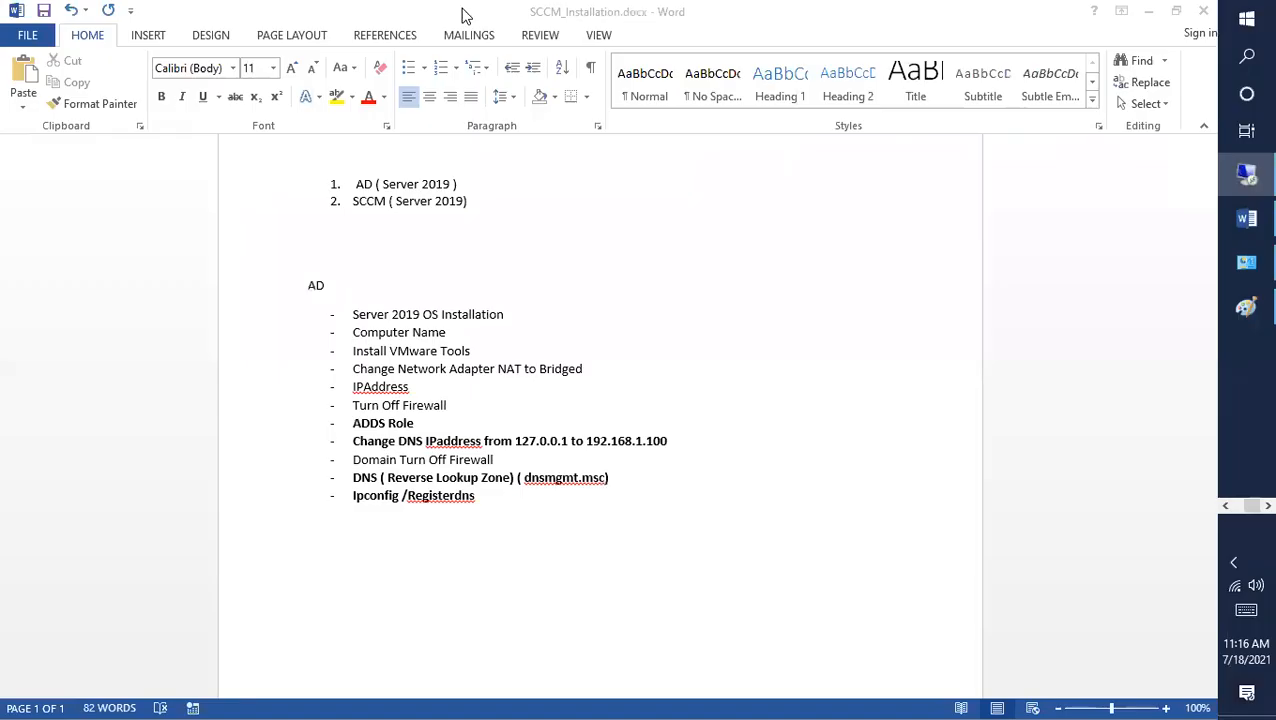
pyautogui.moveTo(512, 510); pyautogui.dragTo(326, 305)
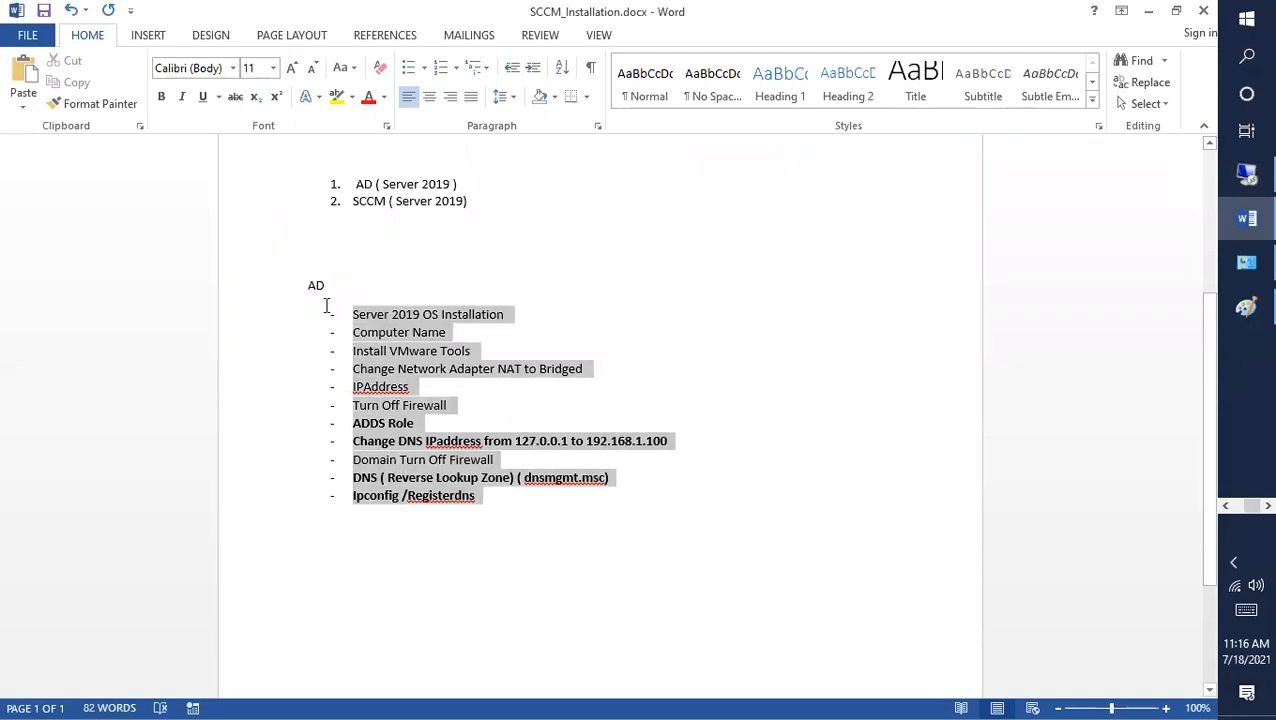
pyautogui.click(565, 571)
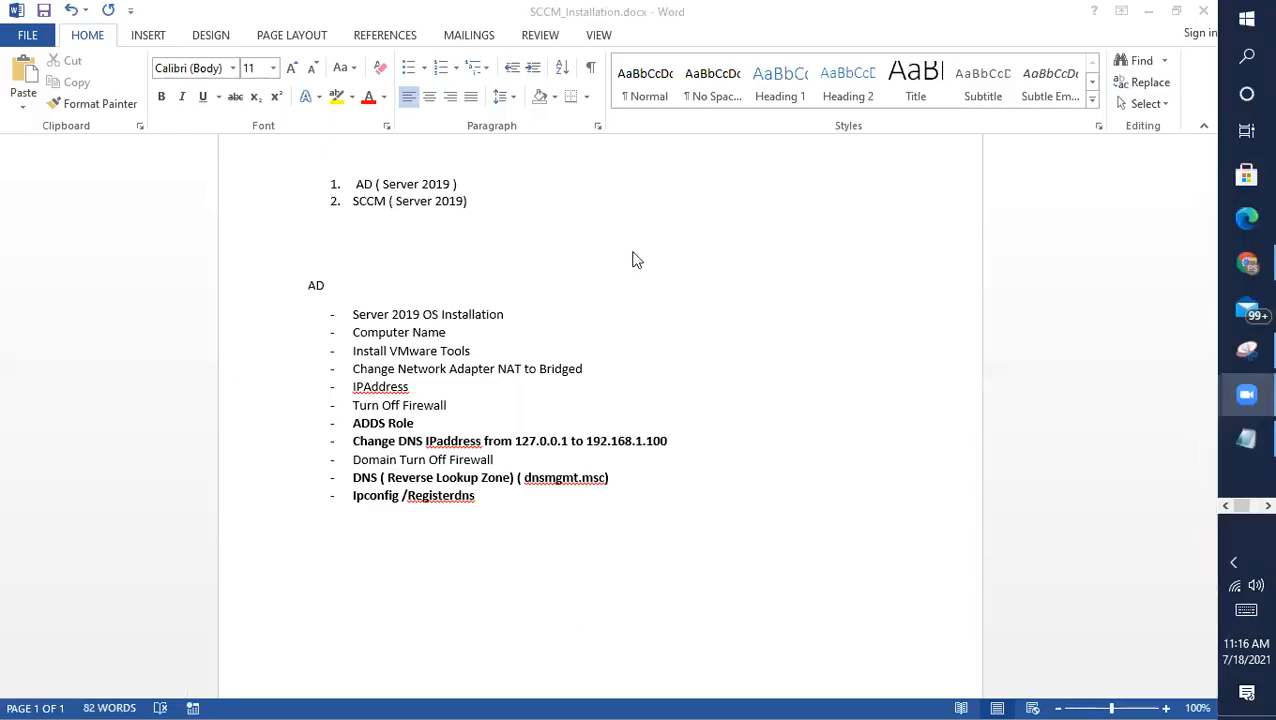
pyautogui.click(505, 493)
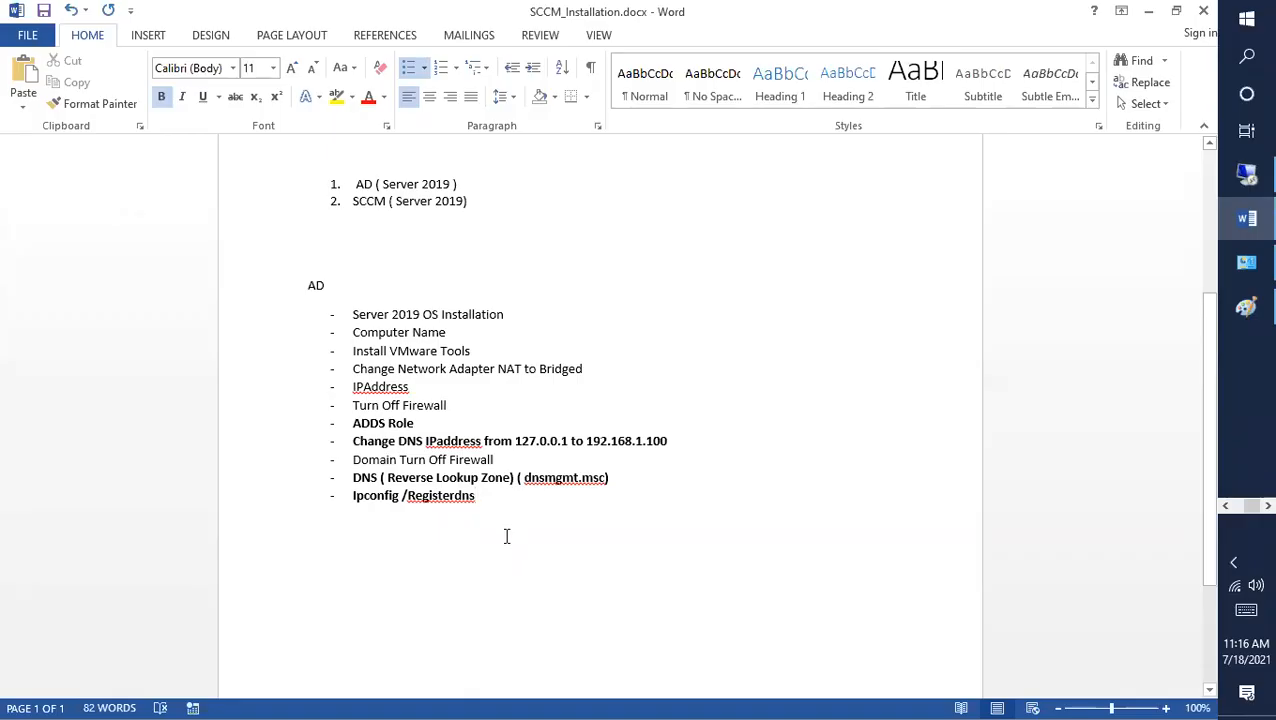
pyautogui.press('Return')
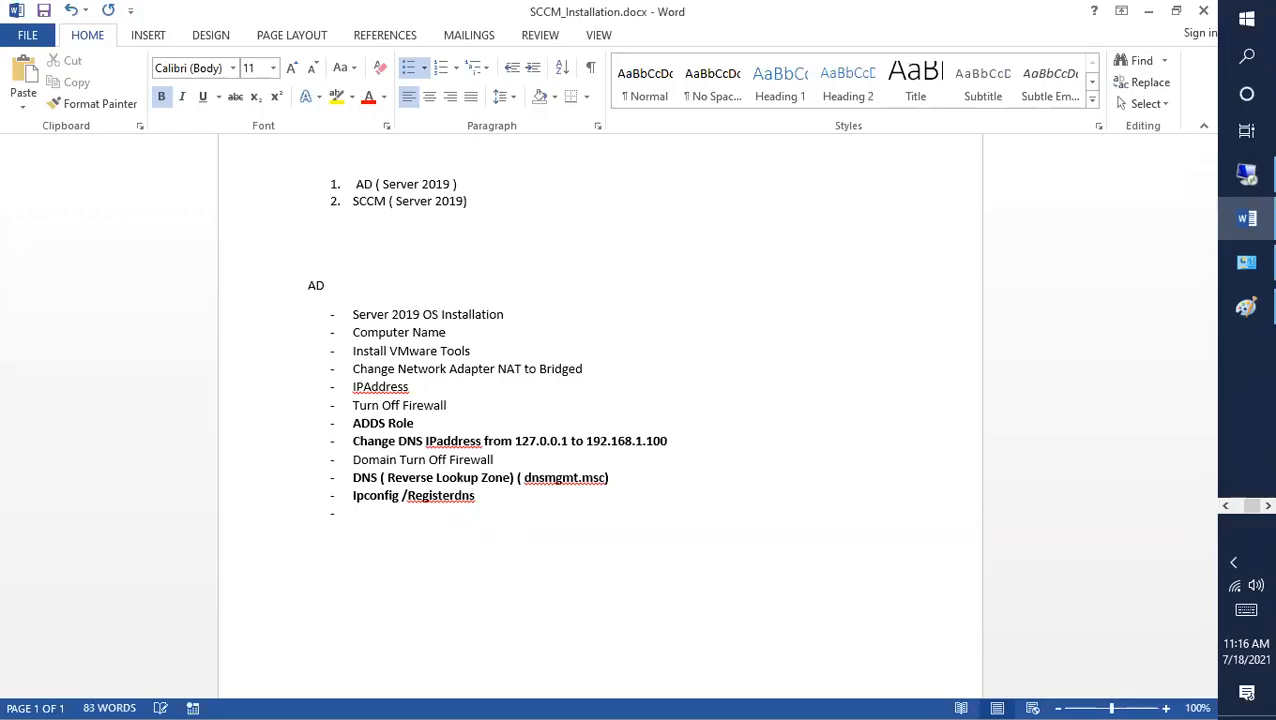
pyautogui.hotkey('ctrl', 's')
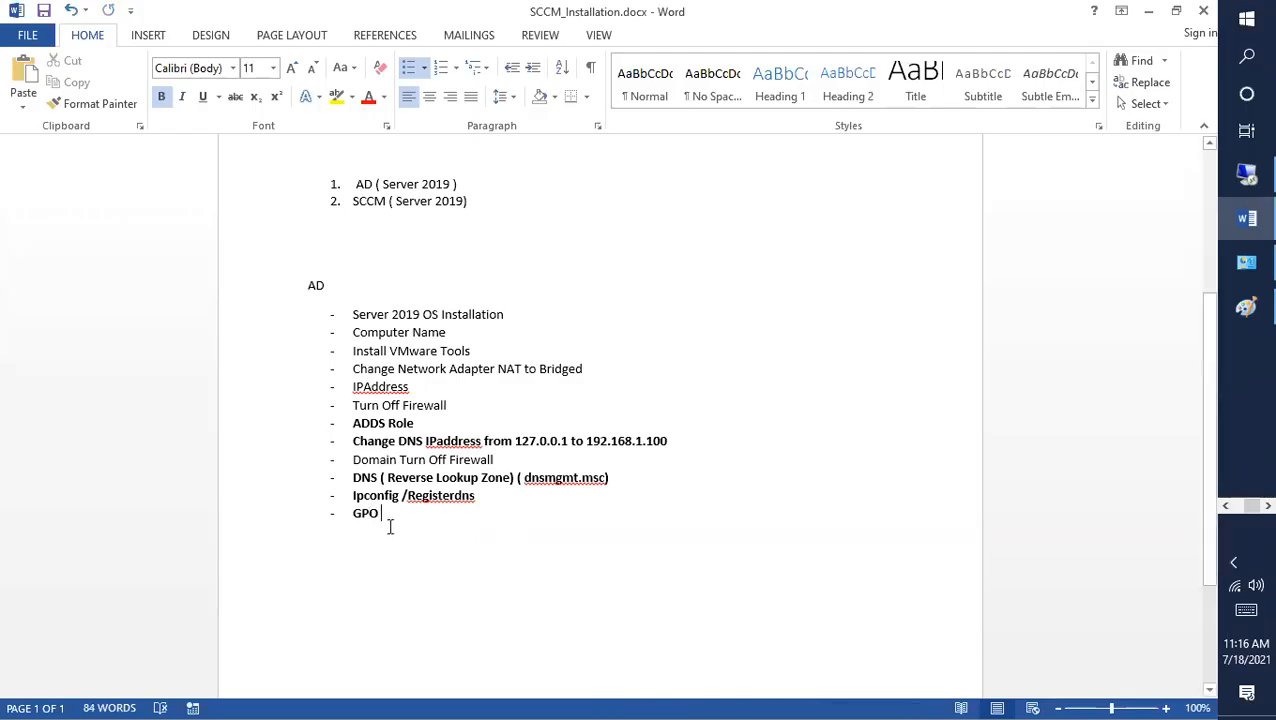
pyautogui.moveTo(399, 519); pyautogui.dragTo(342, 521)
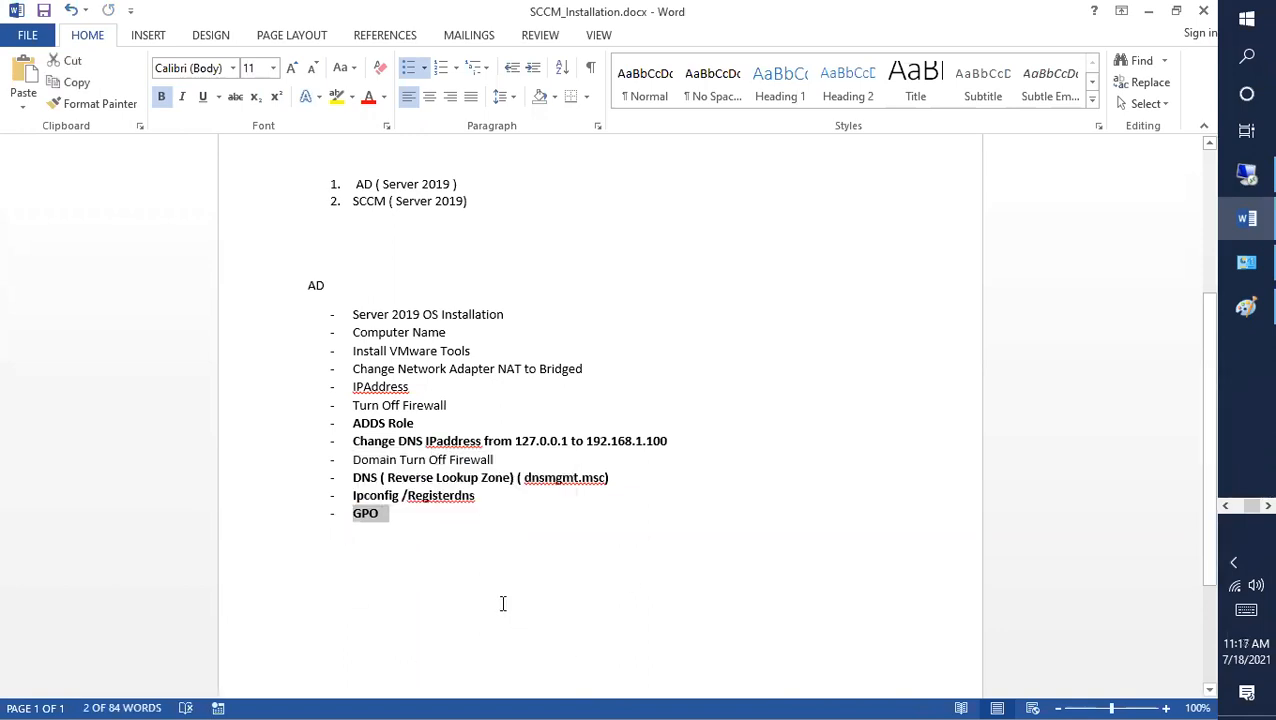
pyautogui.press('BackSpace')
pyautogui.press('BackSpace')
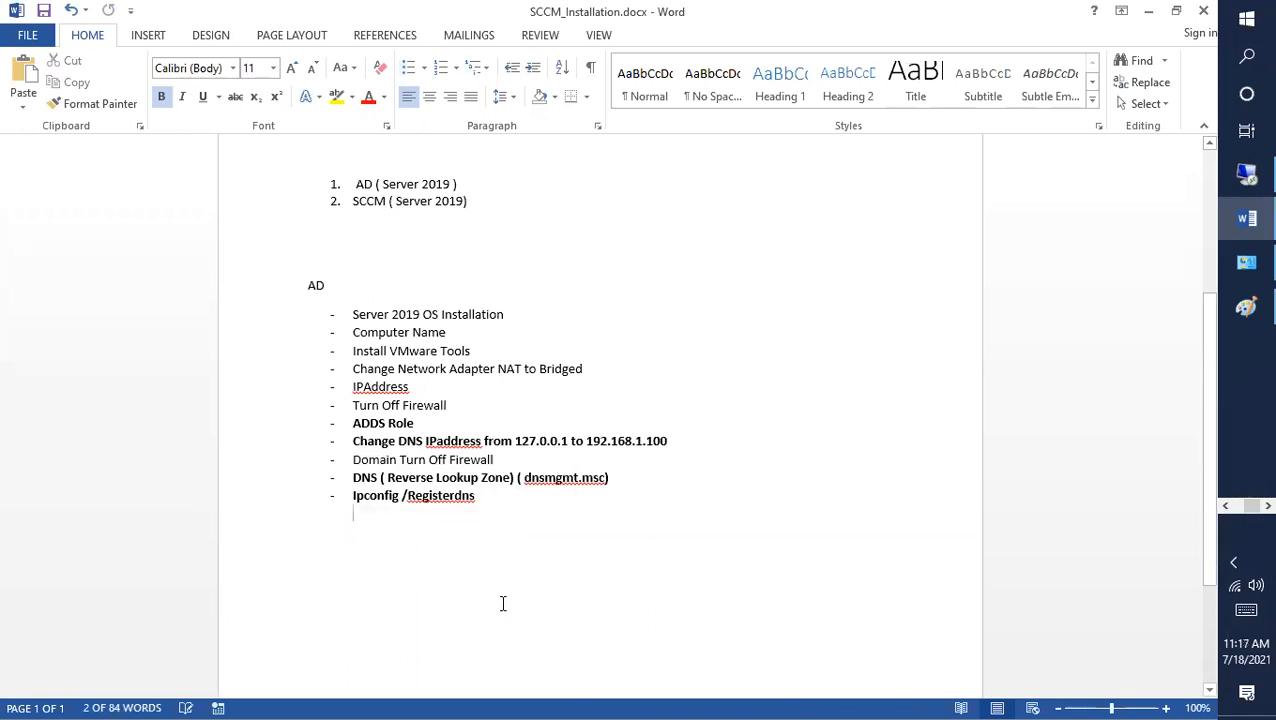
pyautogui.hotkey('ctrl', 's')
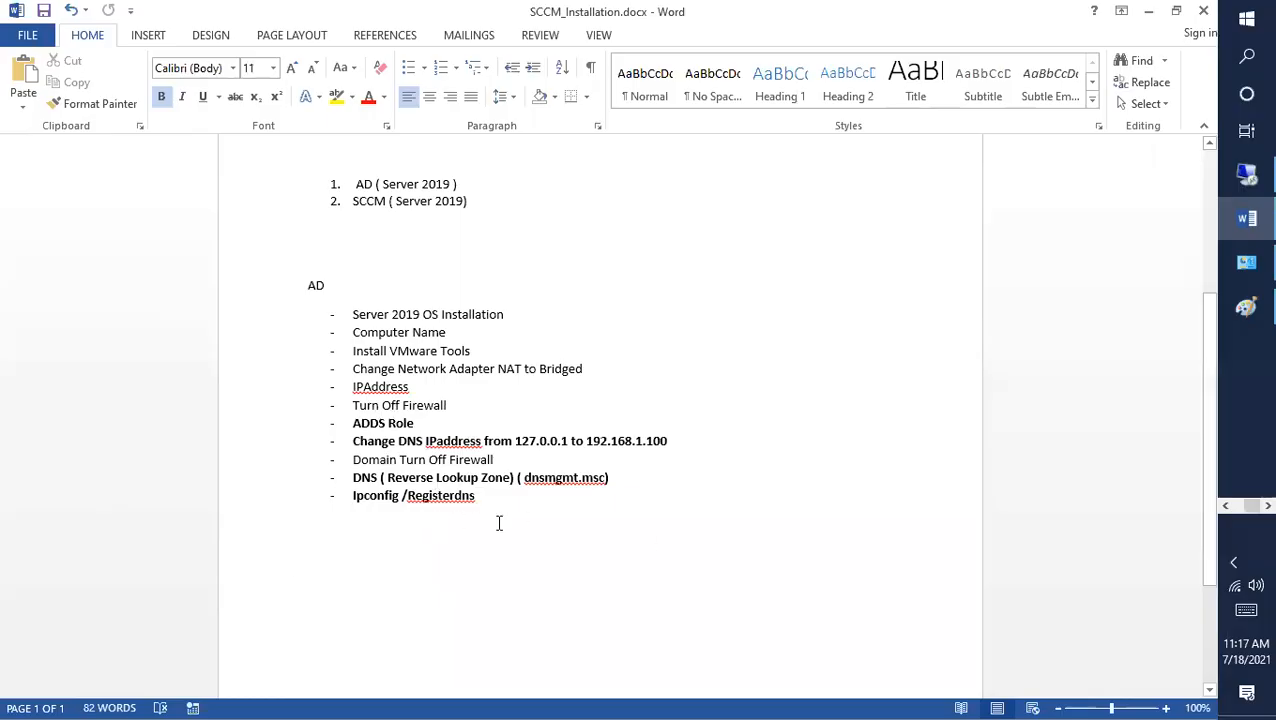
pyautogui.scroll(-2, 499, 523)
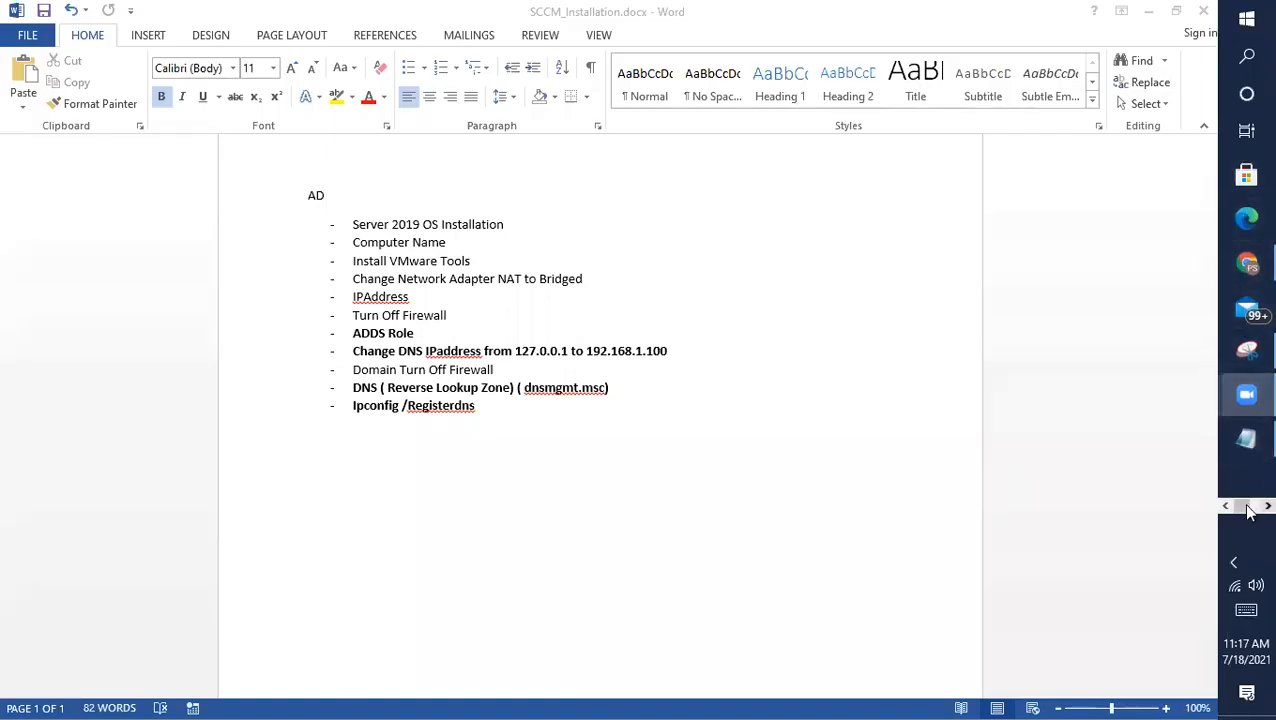
pyautogui.scroll(-2, 1247, 300)
# Step: Open Task Manager's detailed view, sort by CPU and memory, and select Antimalware Service Executable
pyautogui.click(1247, 178)
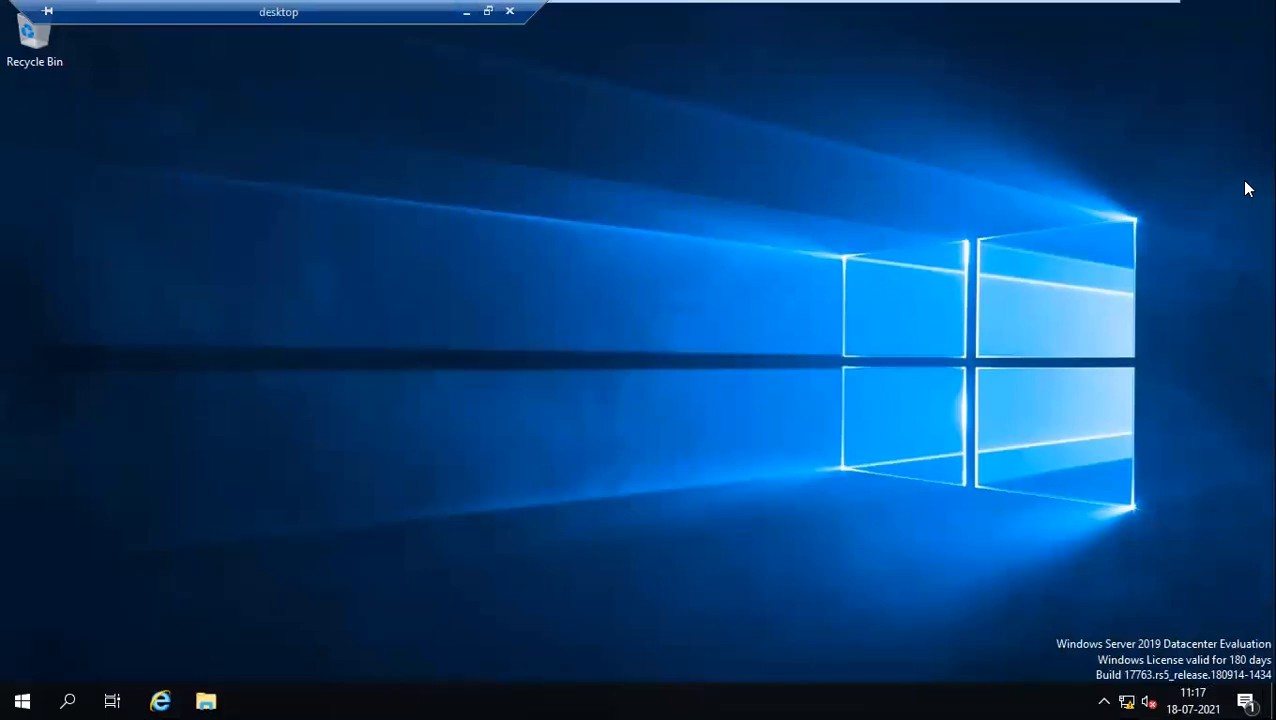
pyautogui.hotkey('ctrl', 'shift', 'Escape')
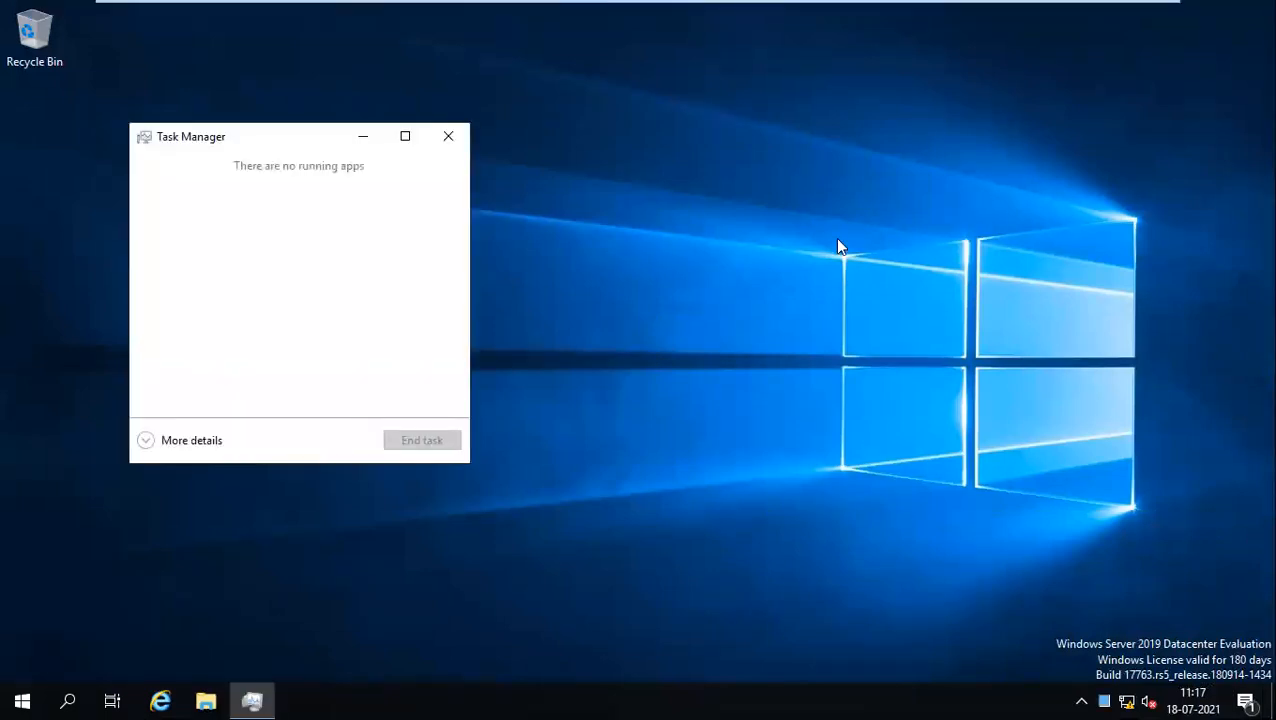
pyautogui.click(166, 440)
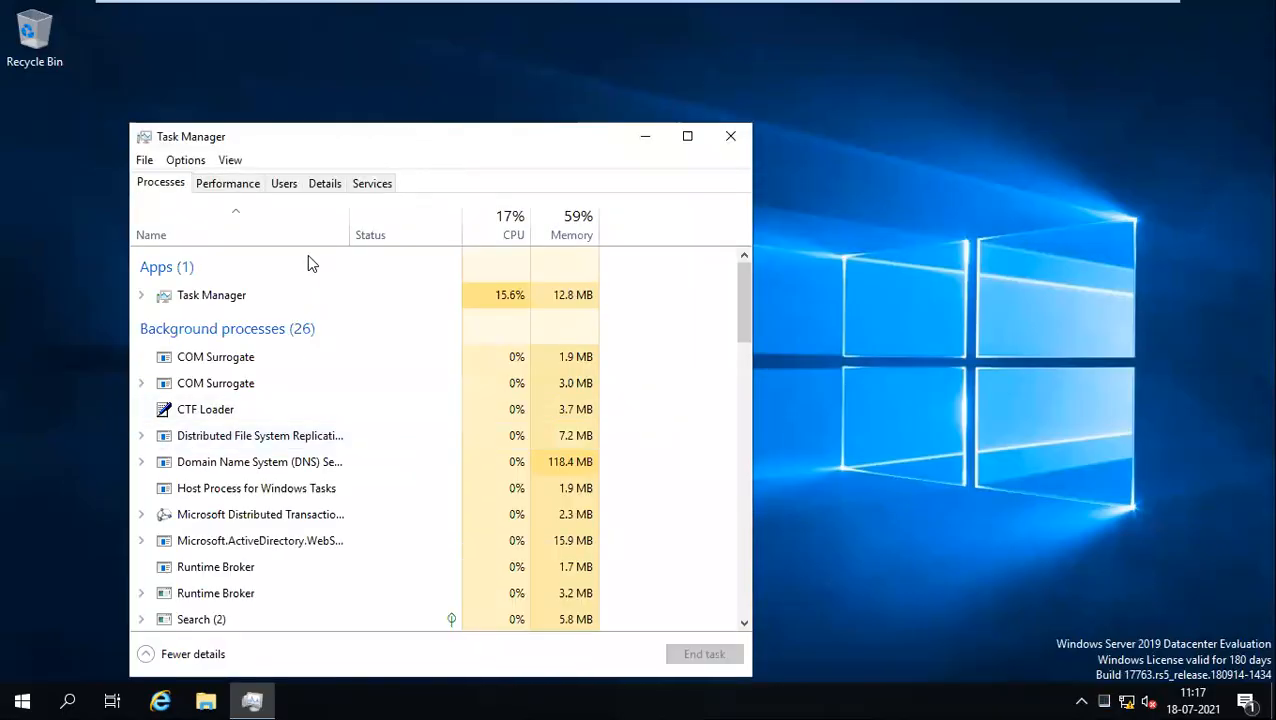
pyautogui.click(503, 239)
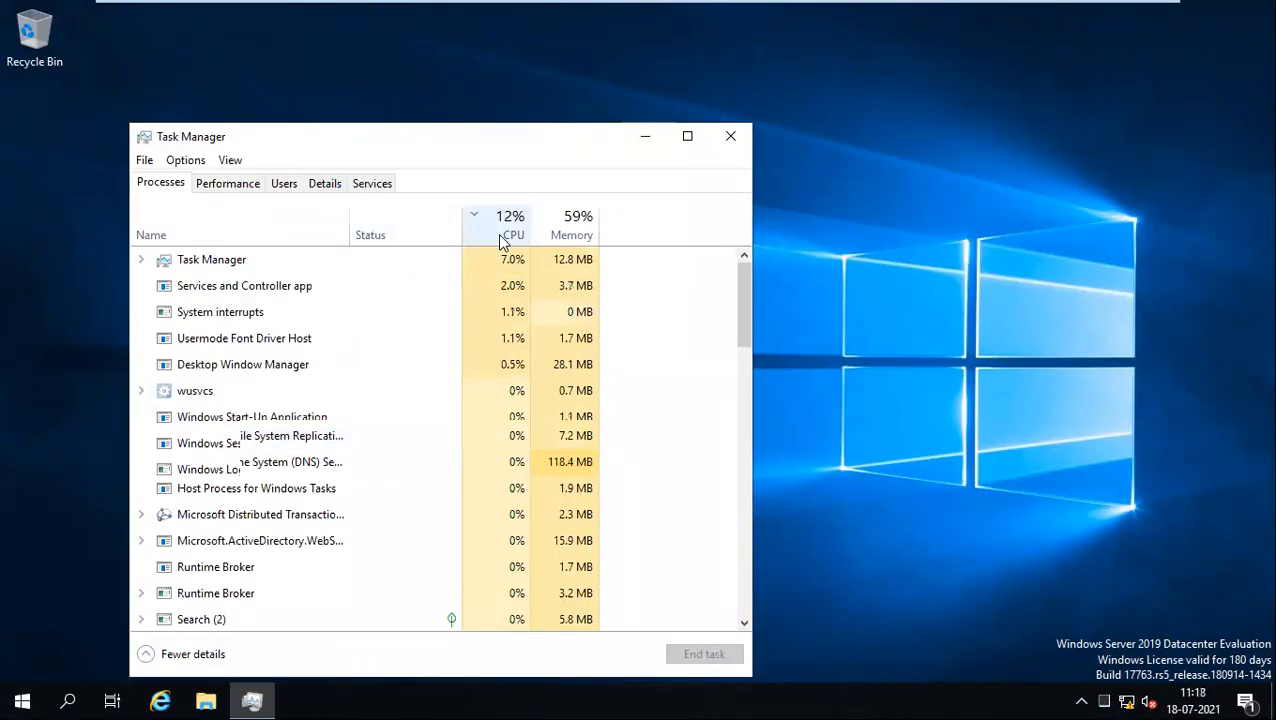
pyautogui.click(570, 237)
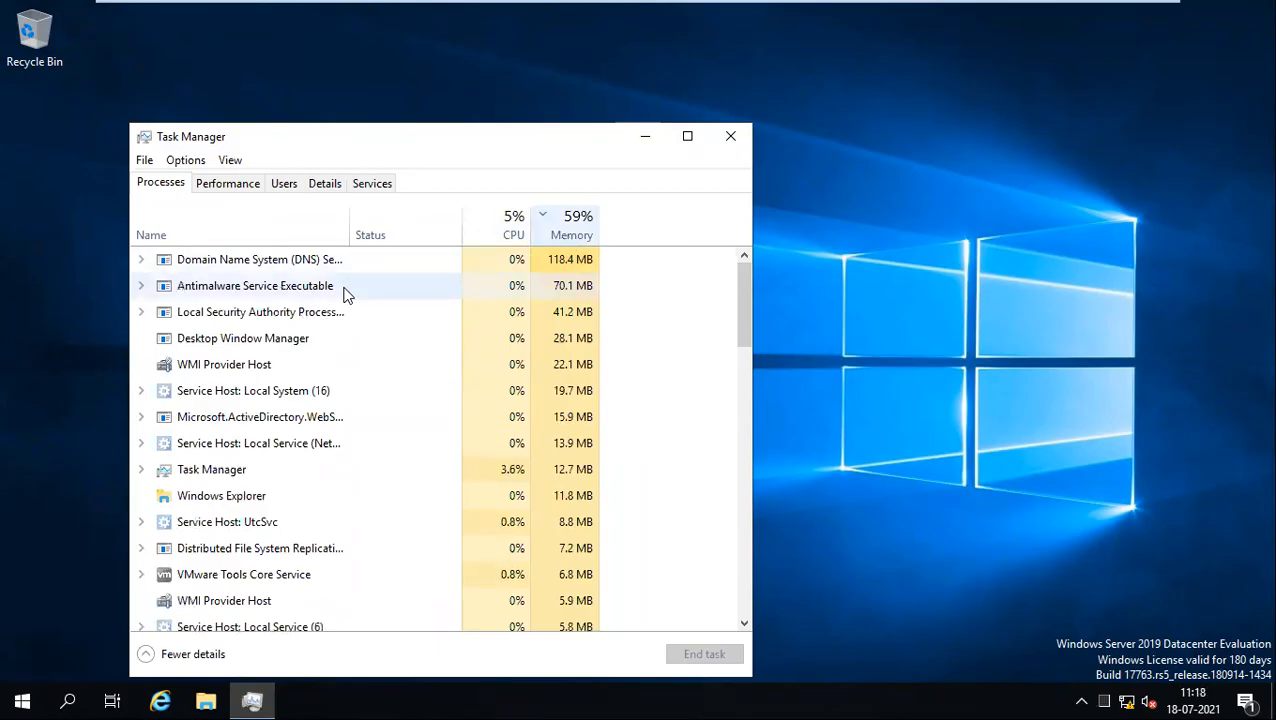
pyautogui.click(334, 290)
# Step: Move Task Manager up and view the CPU performance statistics
pyautogui.moveTo(443, 148); pyautogui.dragTo(543, 66)
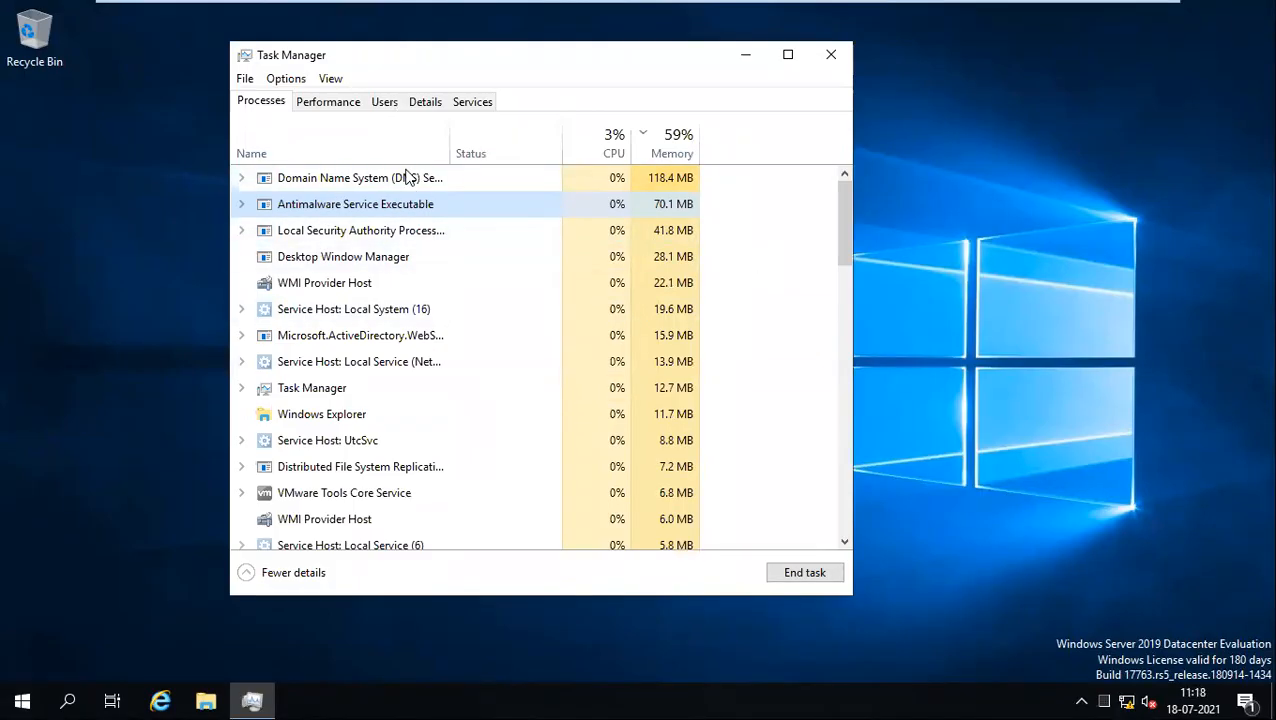
pyautogui.click(355, 104)
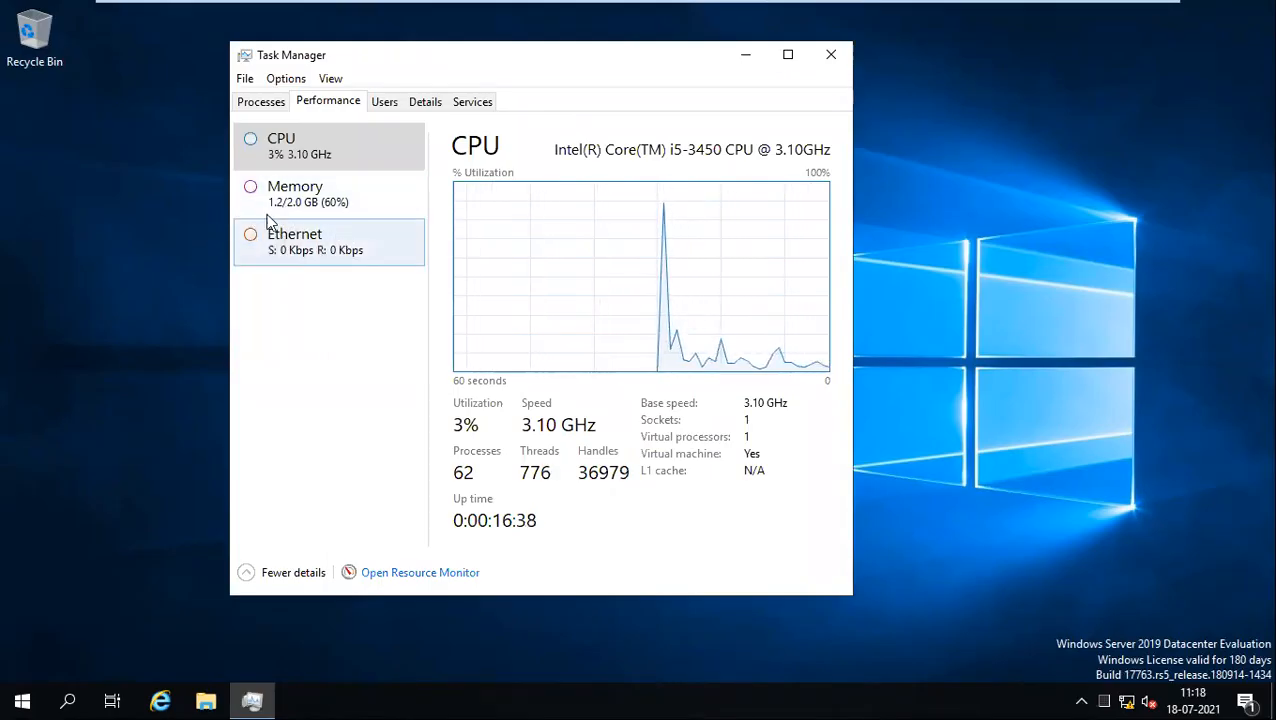
pyautogui.click(24, 700)
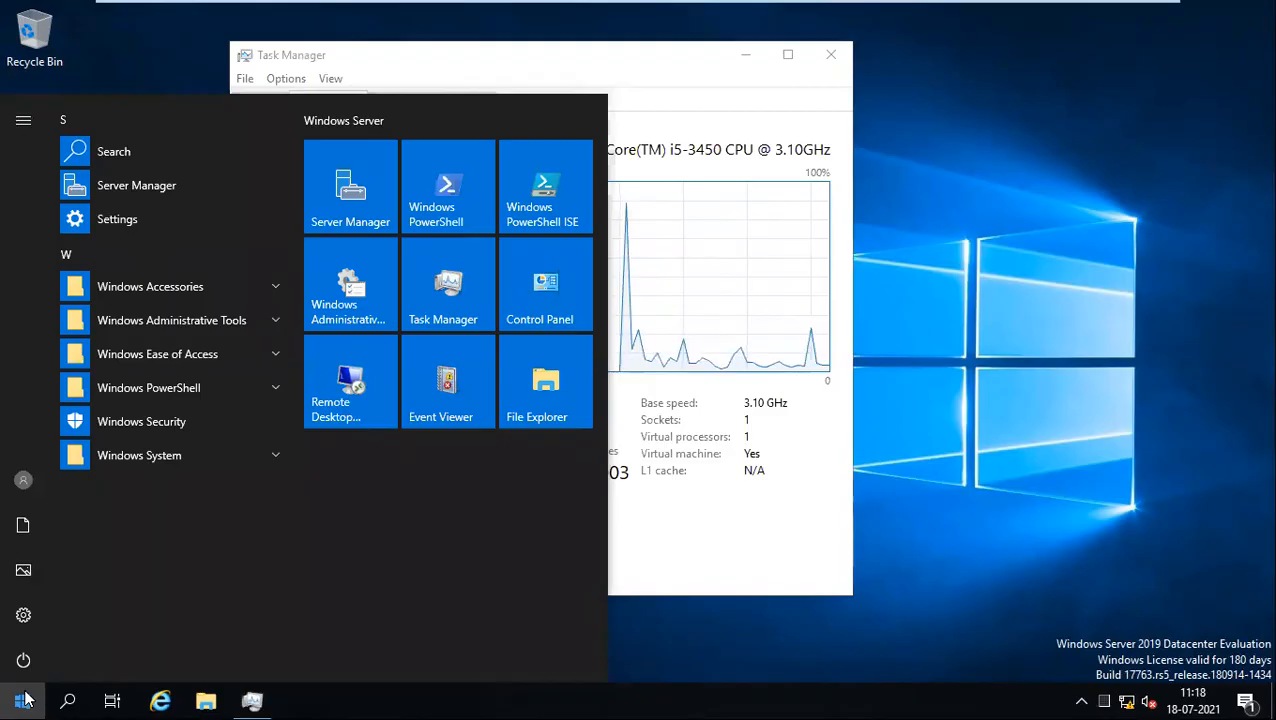
# Step: Search Start for 'defe', open the Windows Defender settings, maximize them, then close Settings
pyautogui.write('secu')
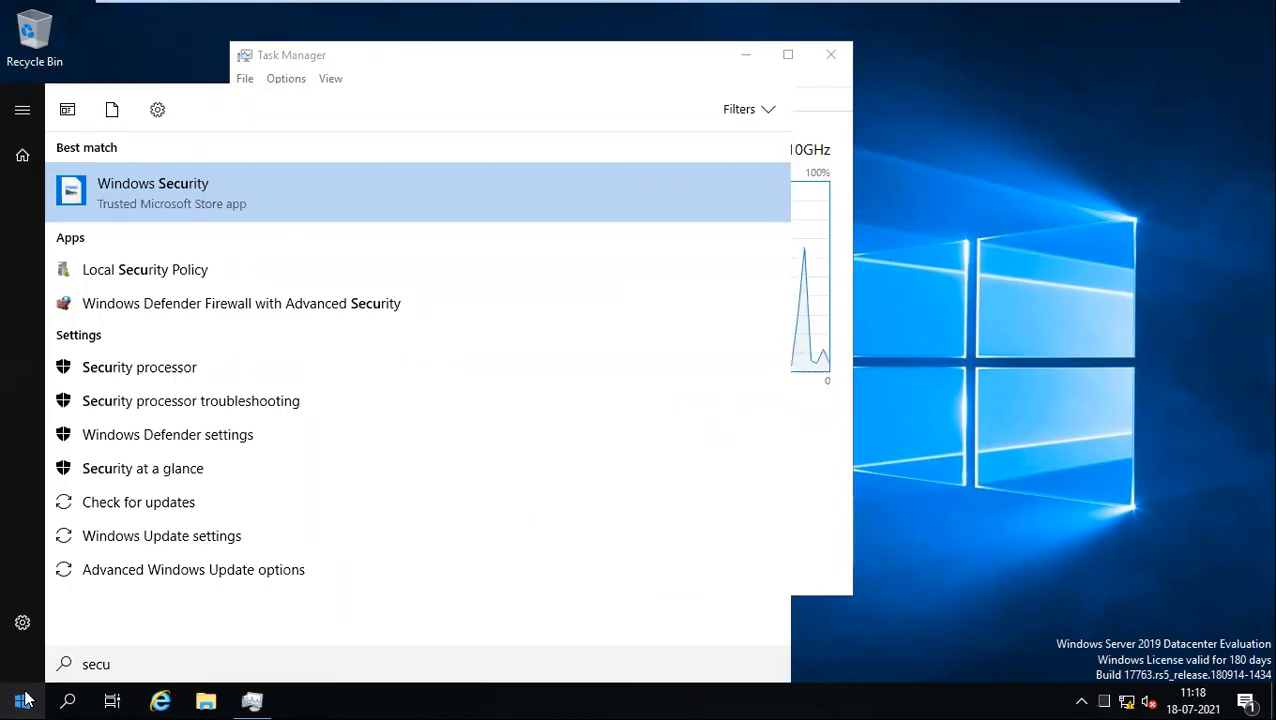
pyautogui.press('BackSpace')
pyautogui.press('BackSpace')
pyautogui.press('BackSpace')
pyautogui.press('BackSpace')
pyautogui.write('defe')
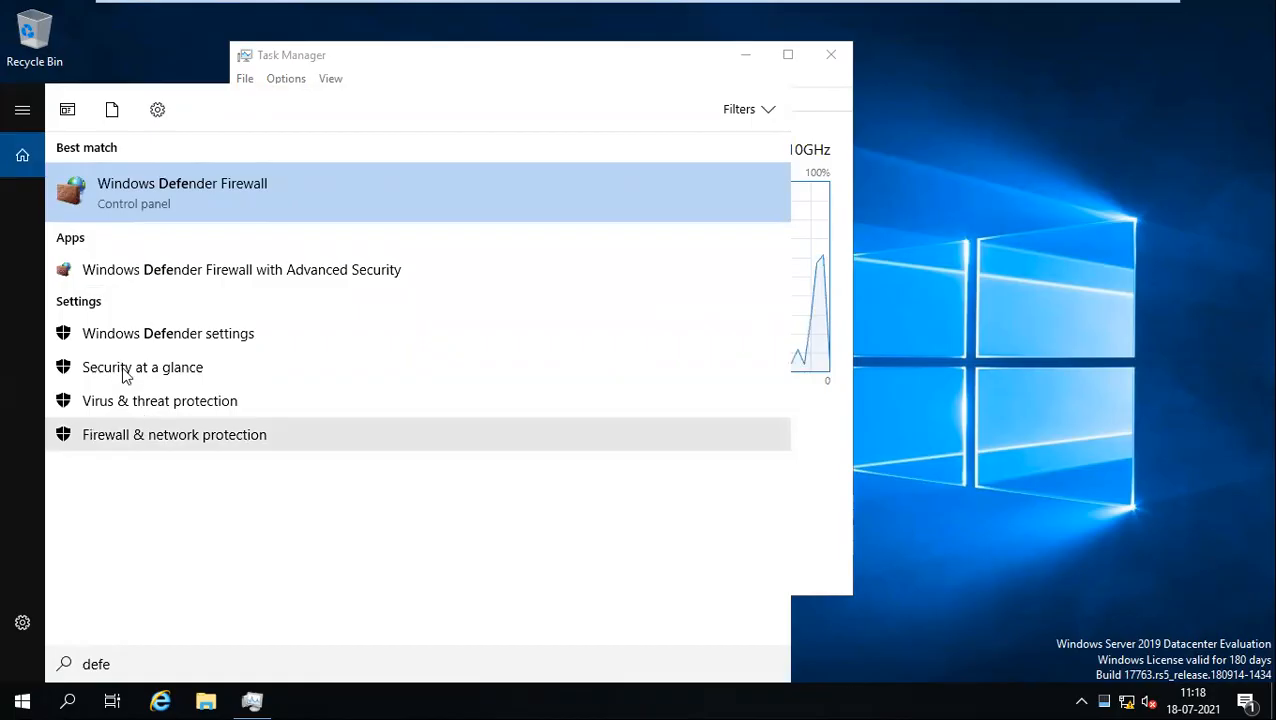
pyautogui.click(127, 338)
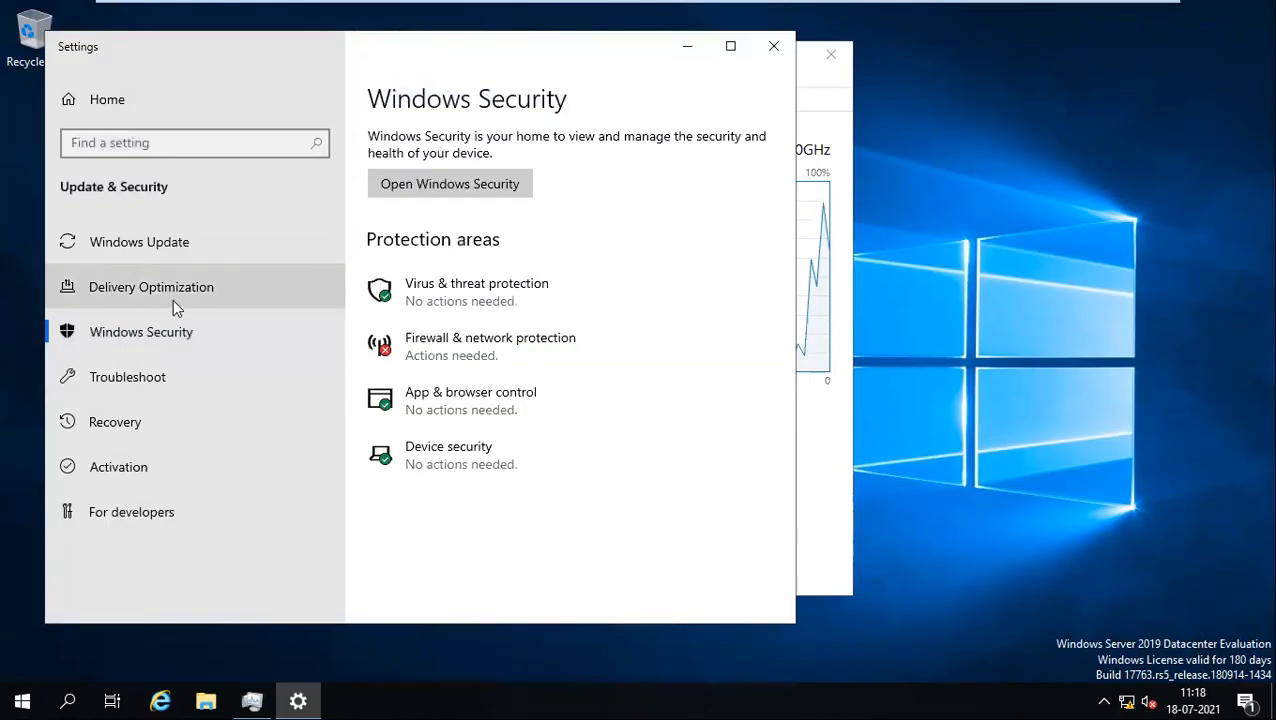
pyautogui.click(730, 46)
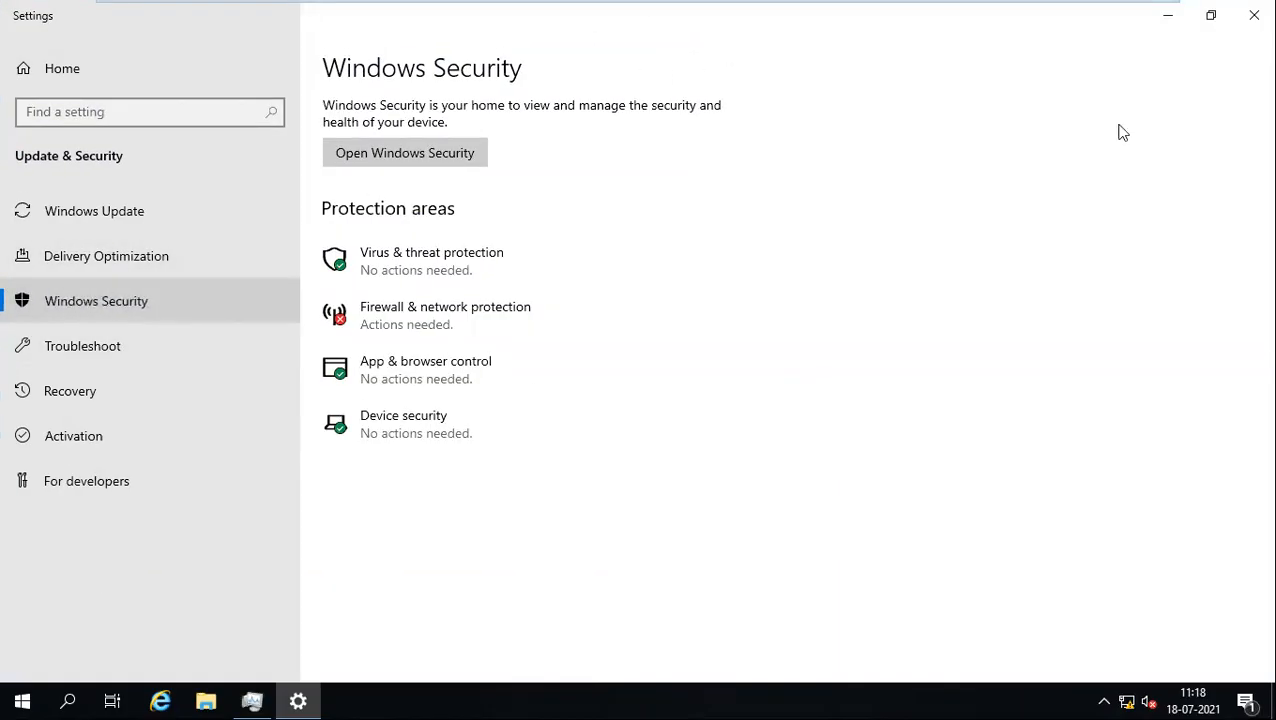
pyautogui.click(1254, 15)
# Step: Open Settings > Update & Security and select Windows Security
pyautogui.click(12, 699)
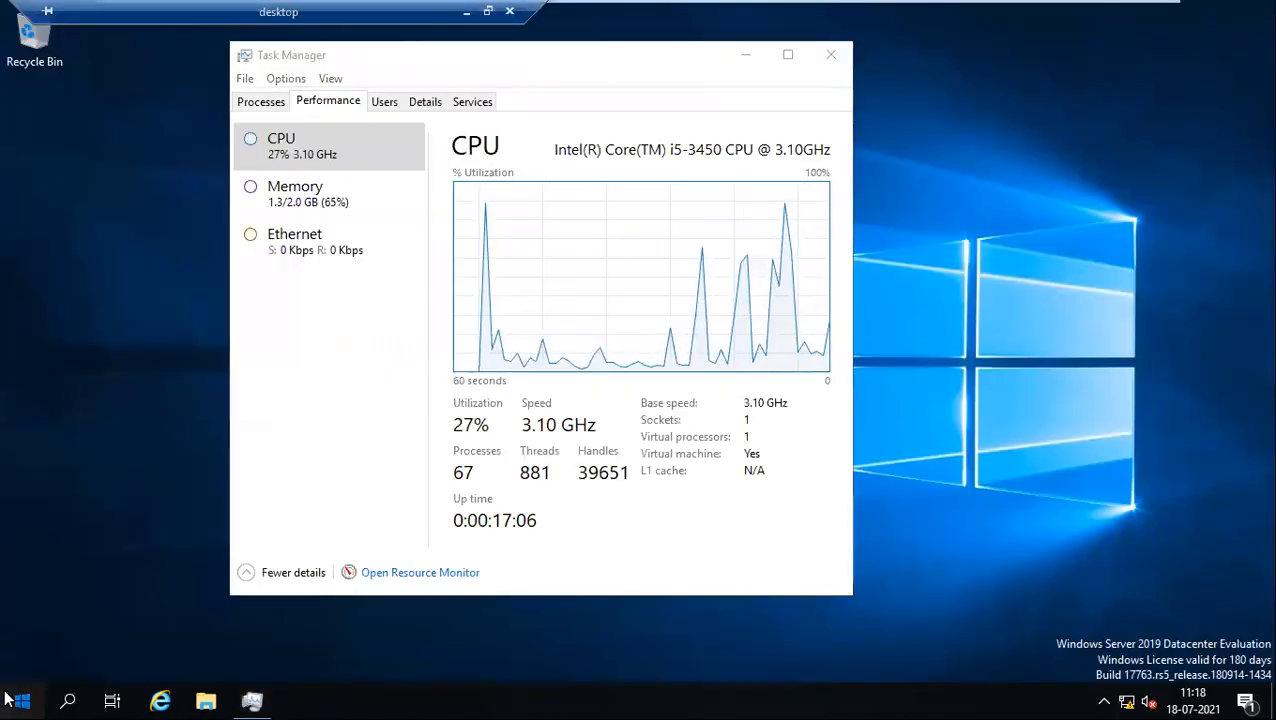
pyautogui.click(23, 616)
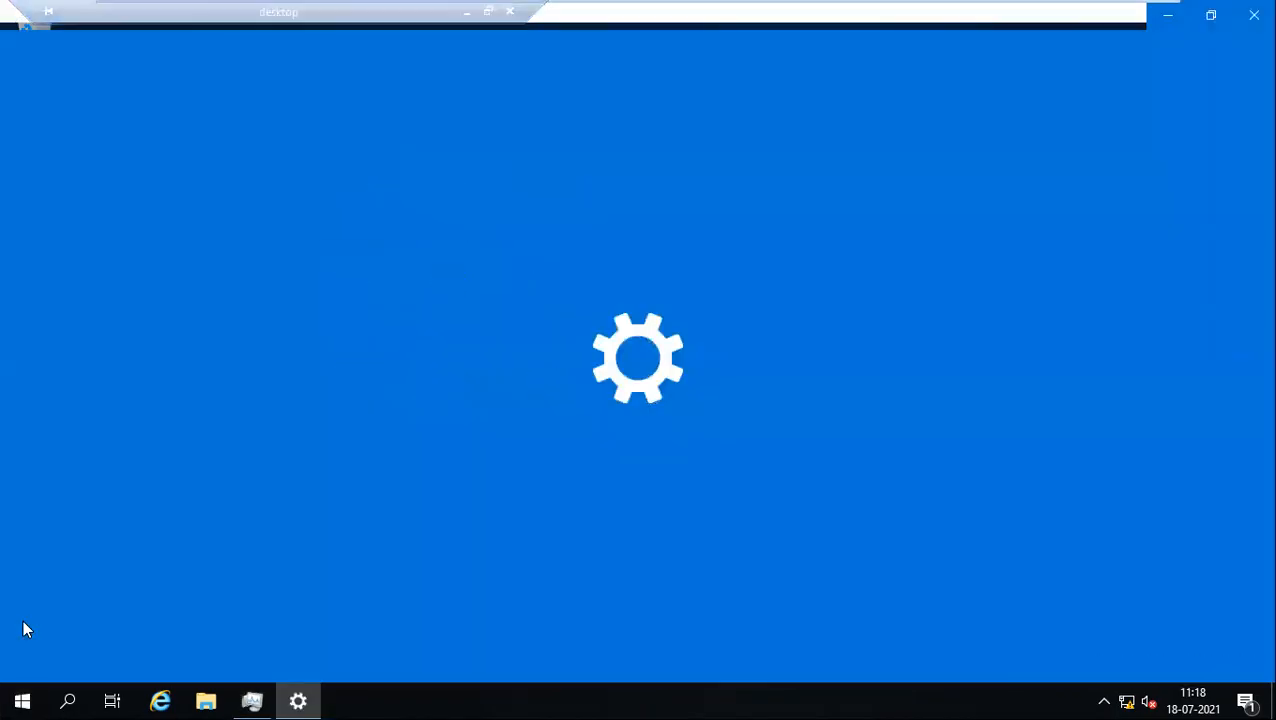
pyautogui.click(1120, 330)
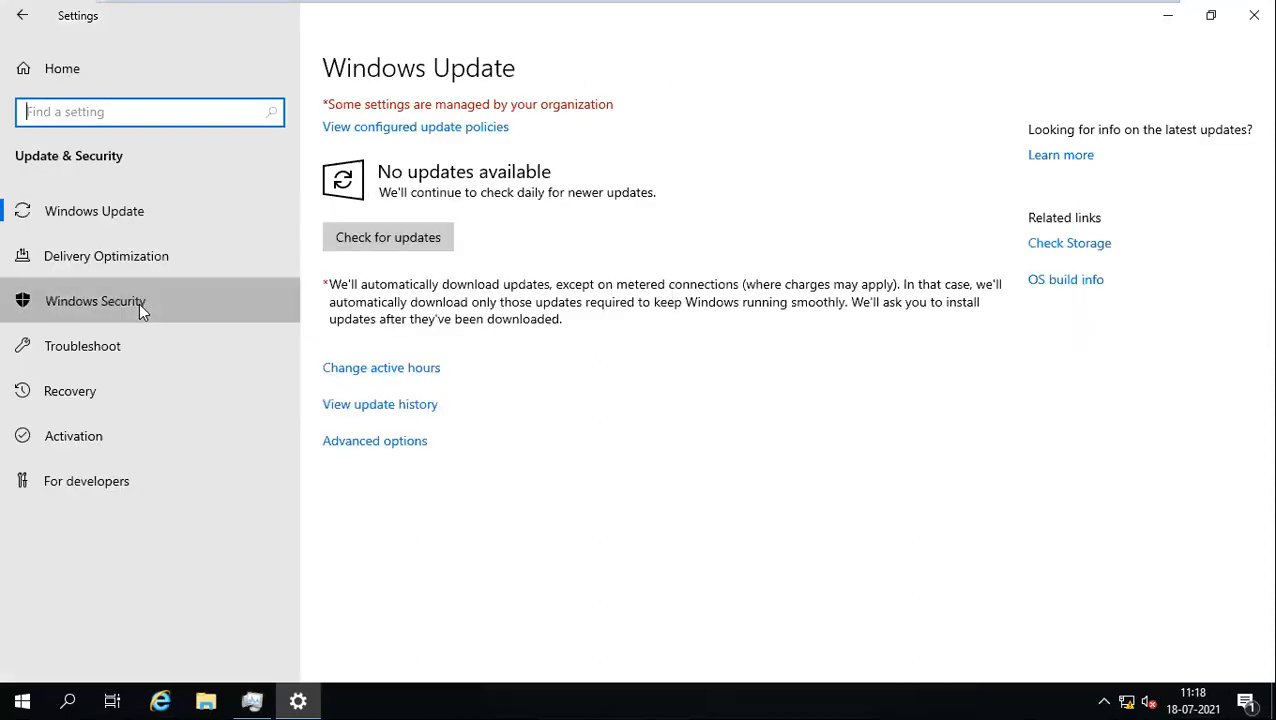
pyautogui.click(139, 303)
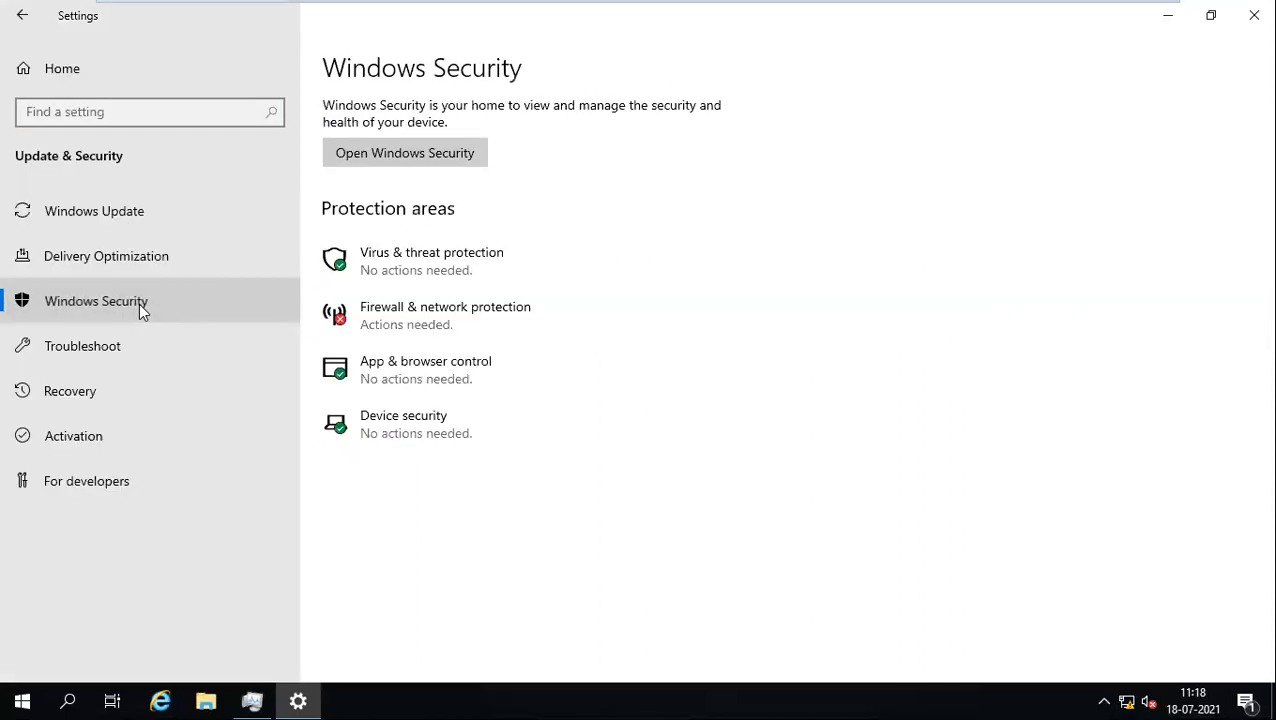
# Step: In Virus & threat protection settings, turn off real-time and cloud-delivered protection
pyautogui.click(410, 262)
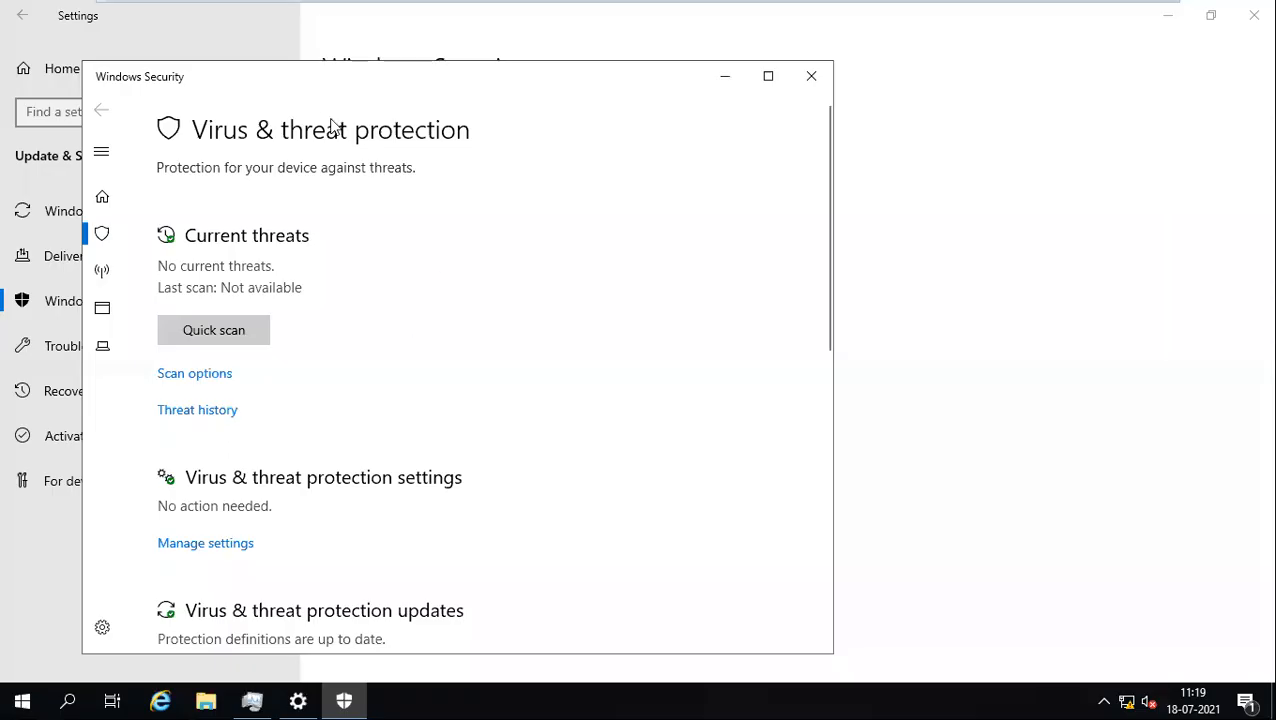
pyautogui.moveTo(276, 87); pyautogui.dragTo(335, 69)
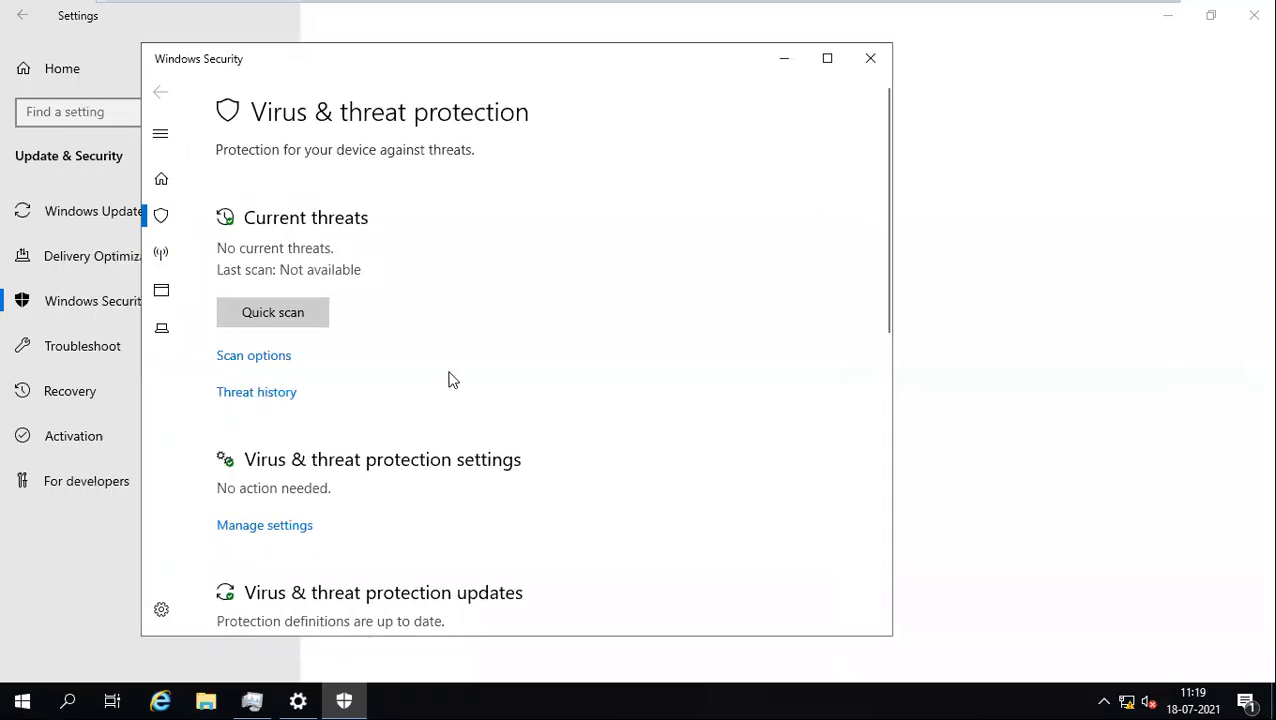
pyautogui.click(262, 525)
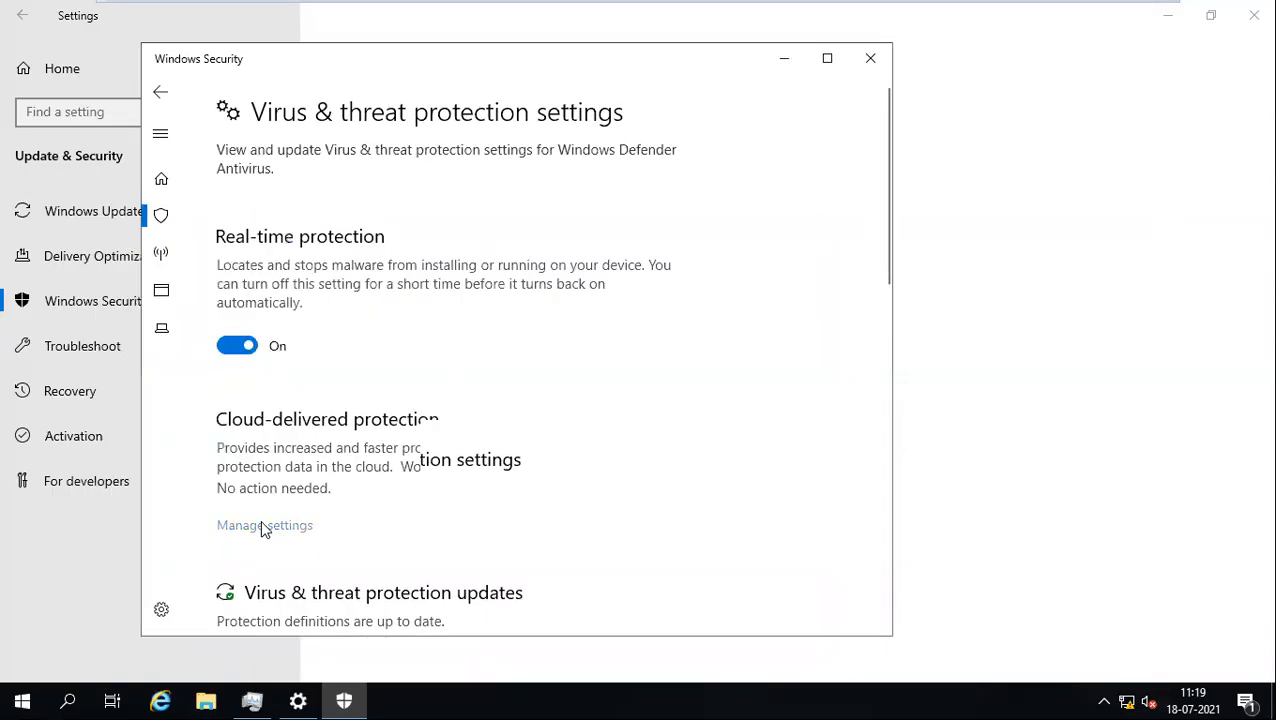
pyautogui.click(248, 347)
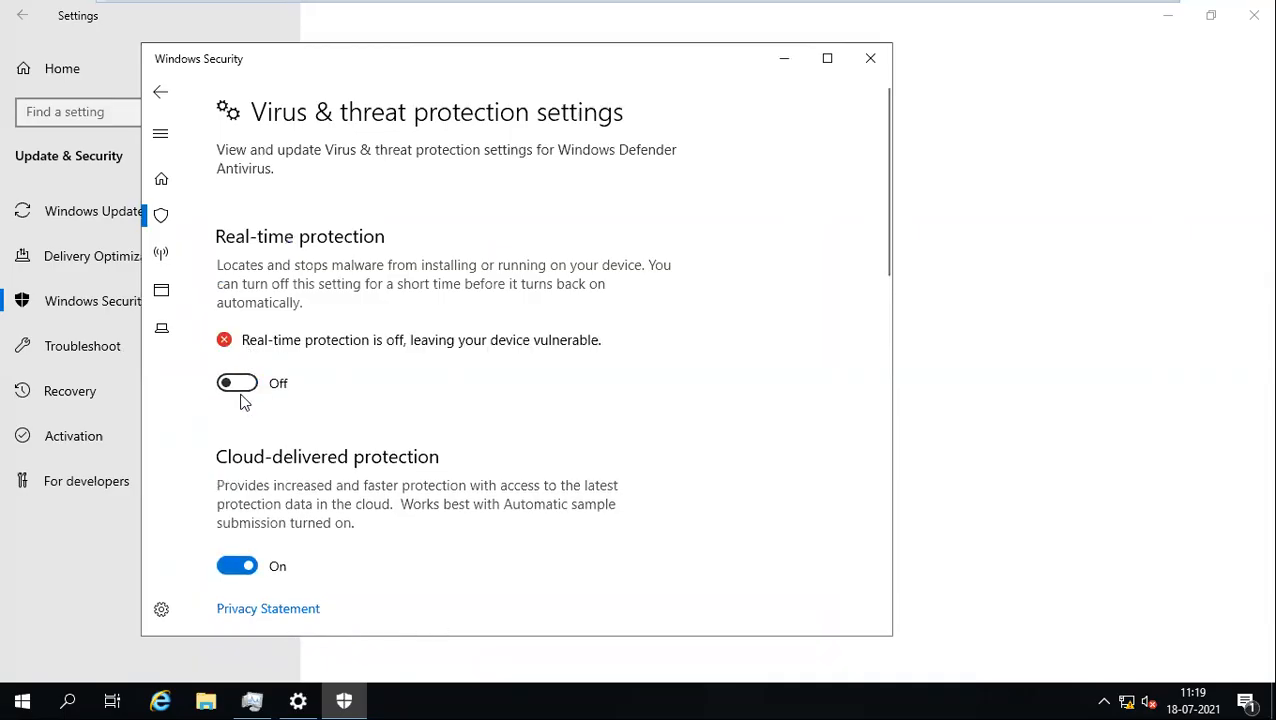
pyautogui.click(231, 567)
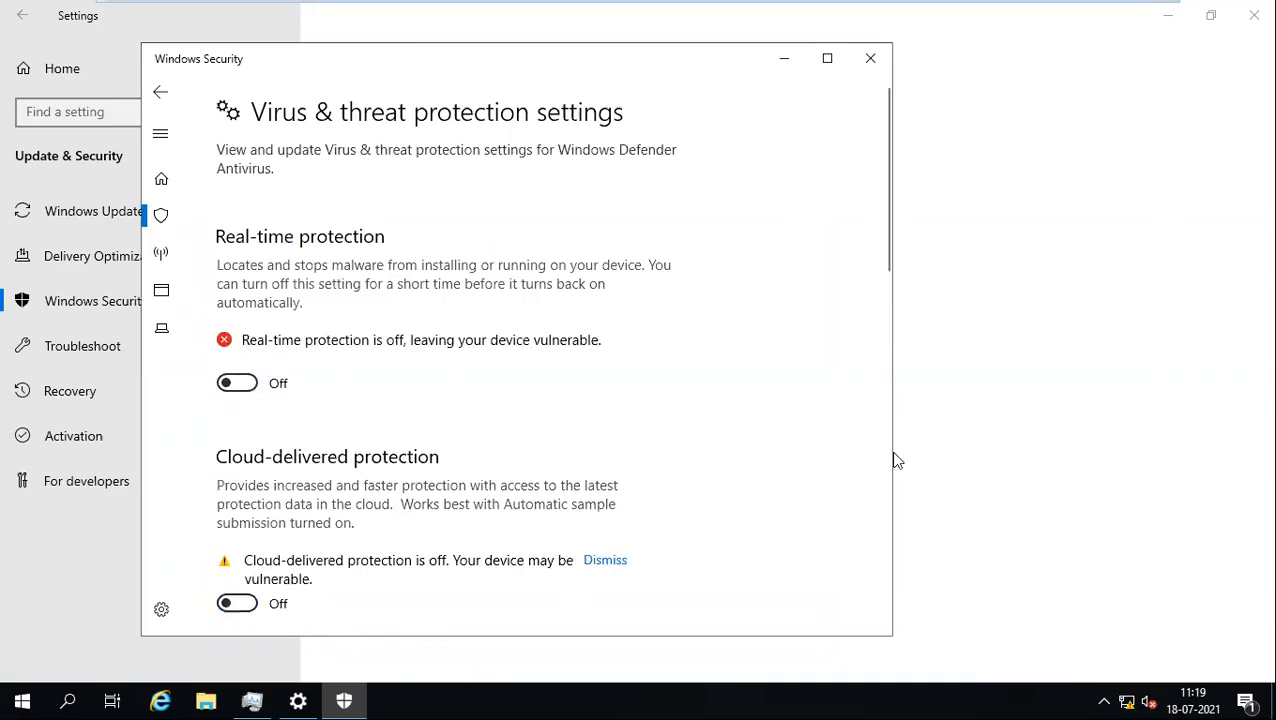
# Step: Move Task Manager aside, turn off automatic sample submission, and close Windows Security
pyautogui.click(253, 699)
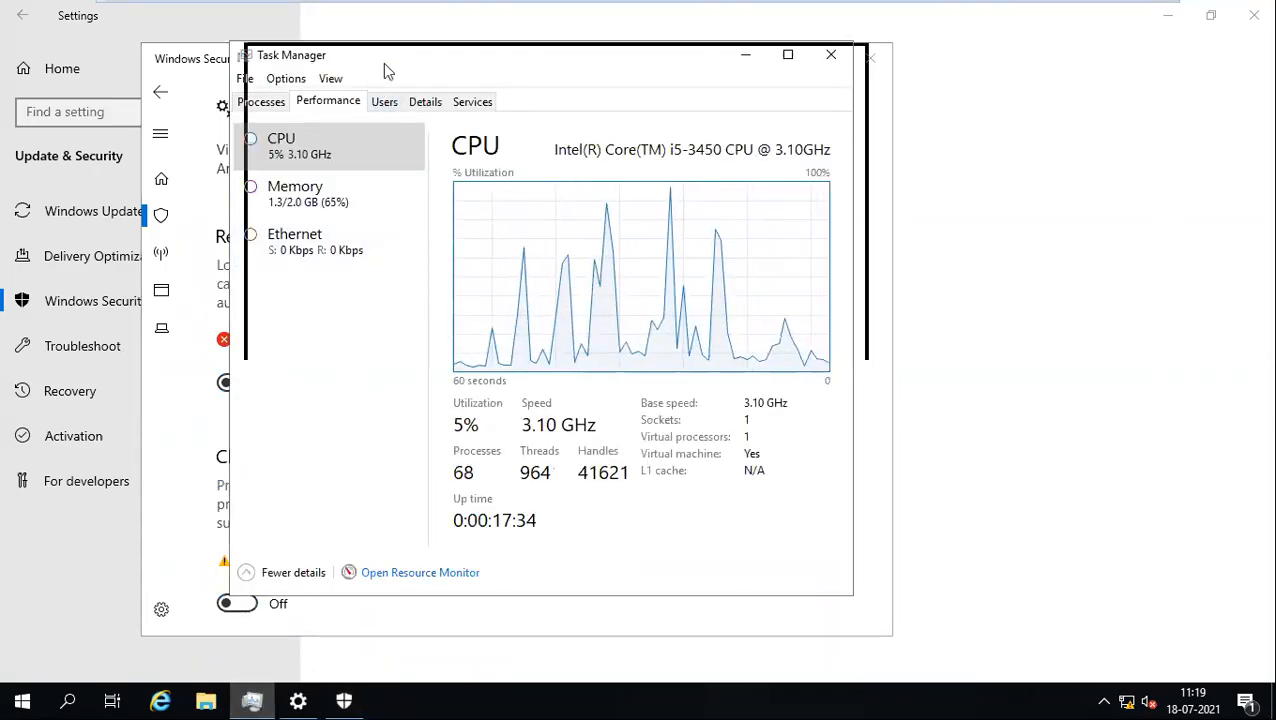
pyautogui.moveTo(383, 63); pyautogui.dragTo(633, 71)
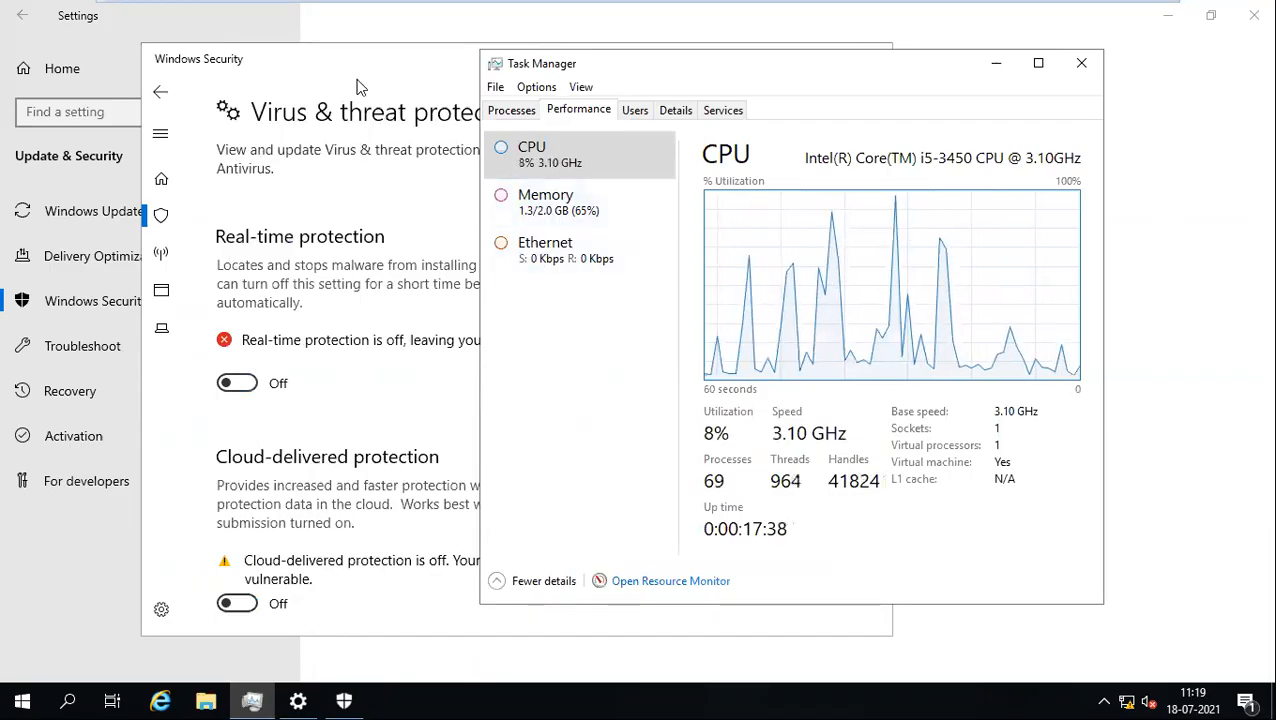
pyautogui.click(230, 503)
pyautogui.scroll(-8, 230, 503)
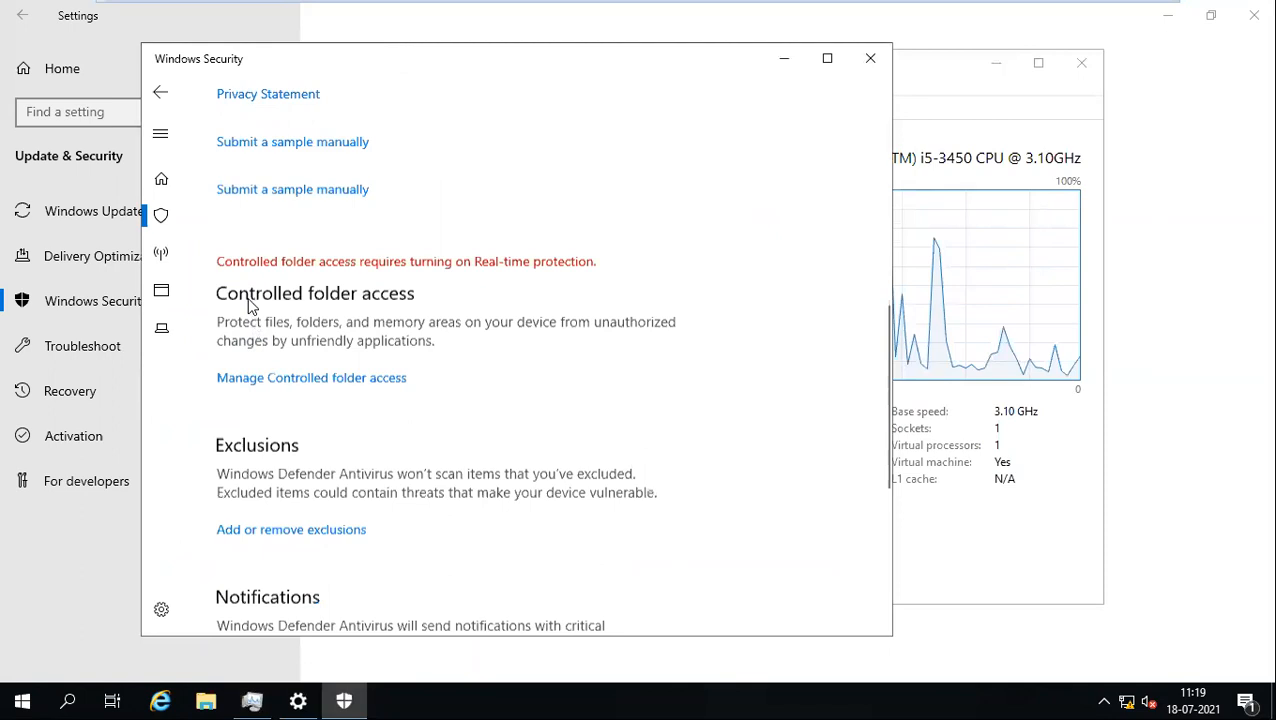
pyautogui.scroll(4, 275, 388)
pyautogui.click(236, 316)
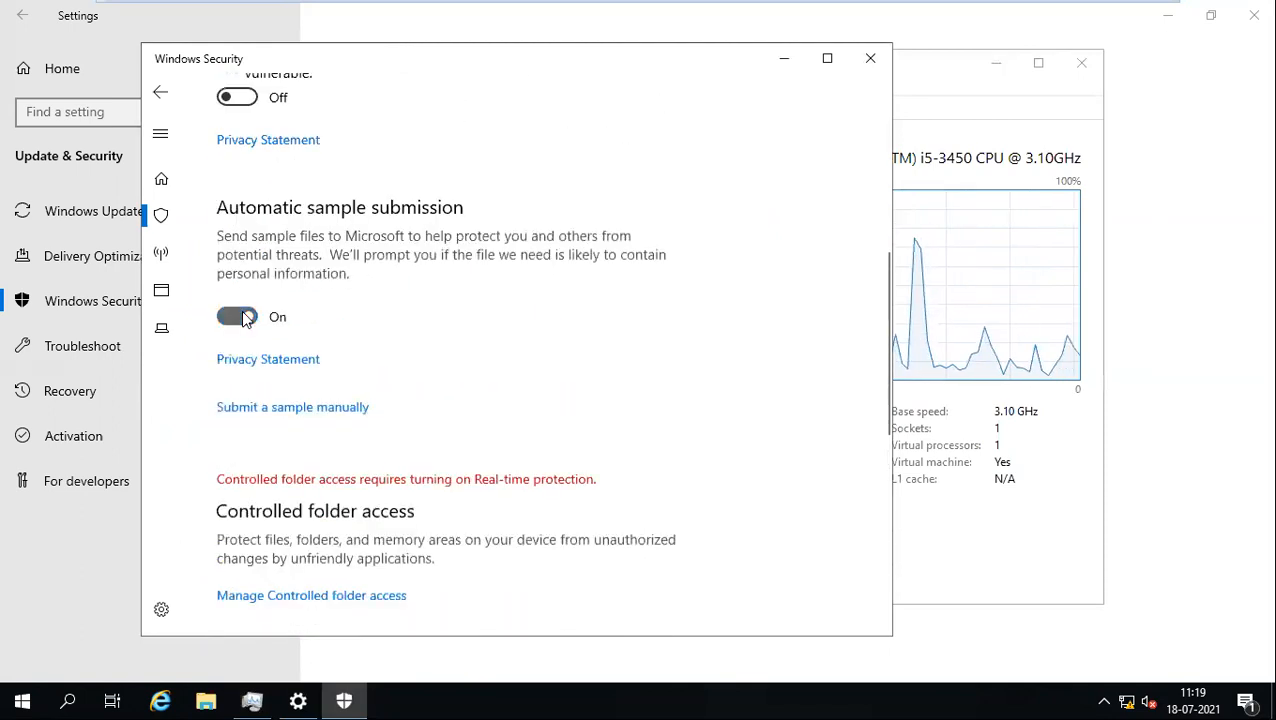
pyautogui.click(870, 58)
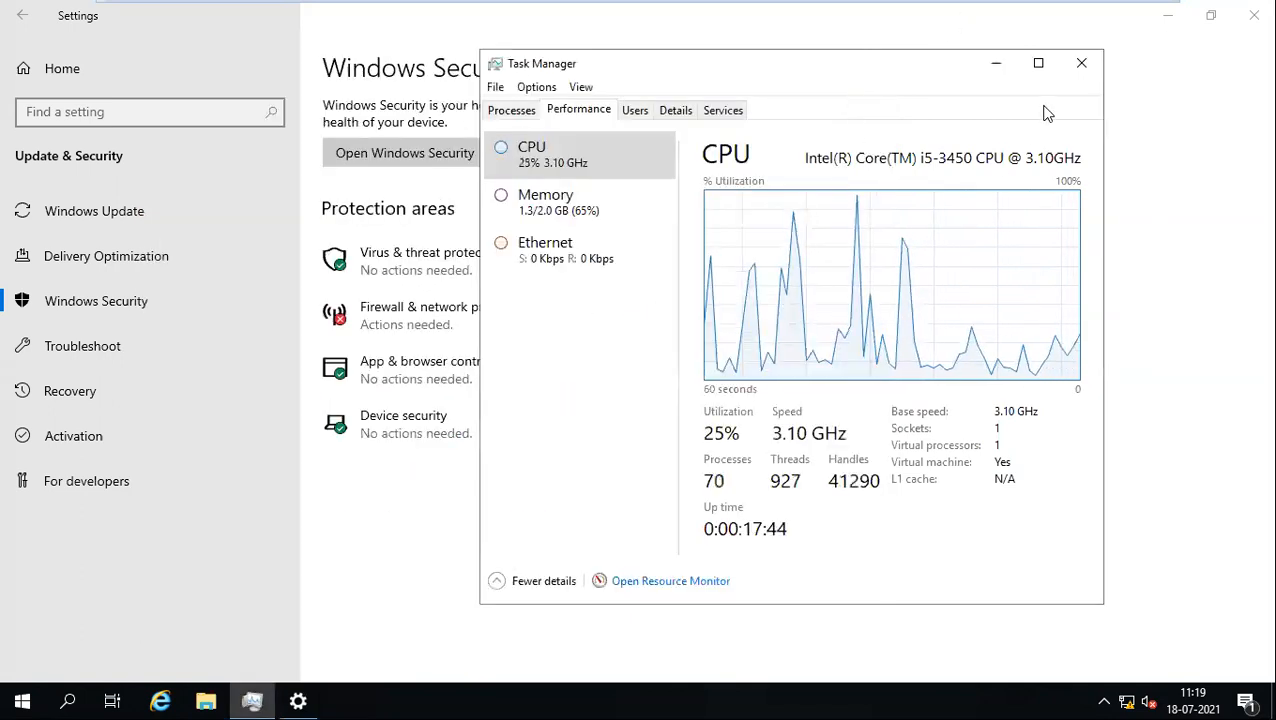
# Step: Close Settings, reopen Task Manager, and expand Antimalware Service Executable to show its service
pyautogui.click(1243, 18)
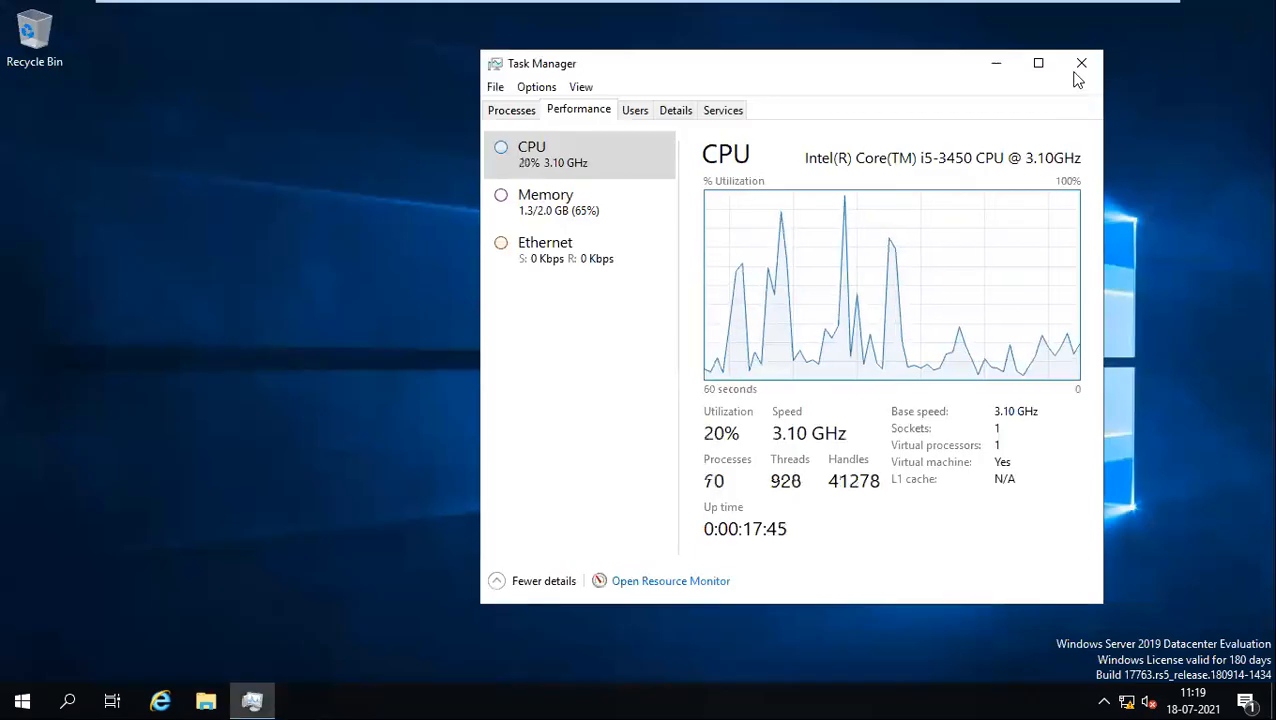
pyautogui.click(1086, 66)
pyautogui.rightClick(866, 693)
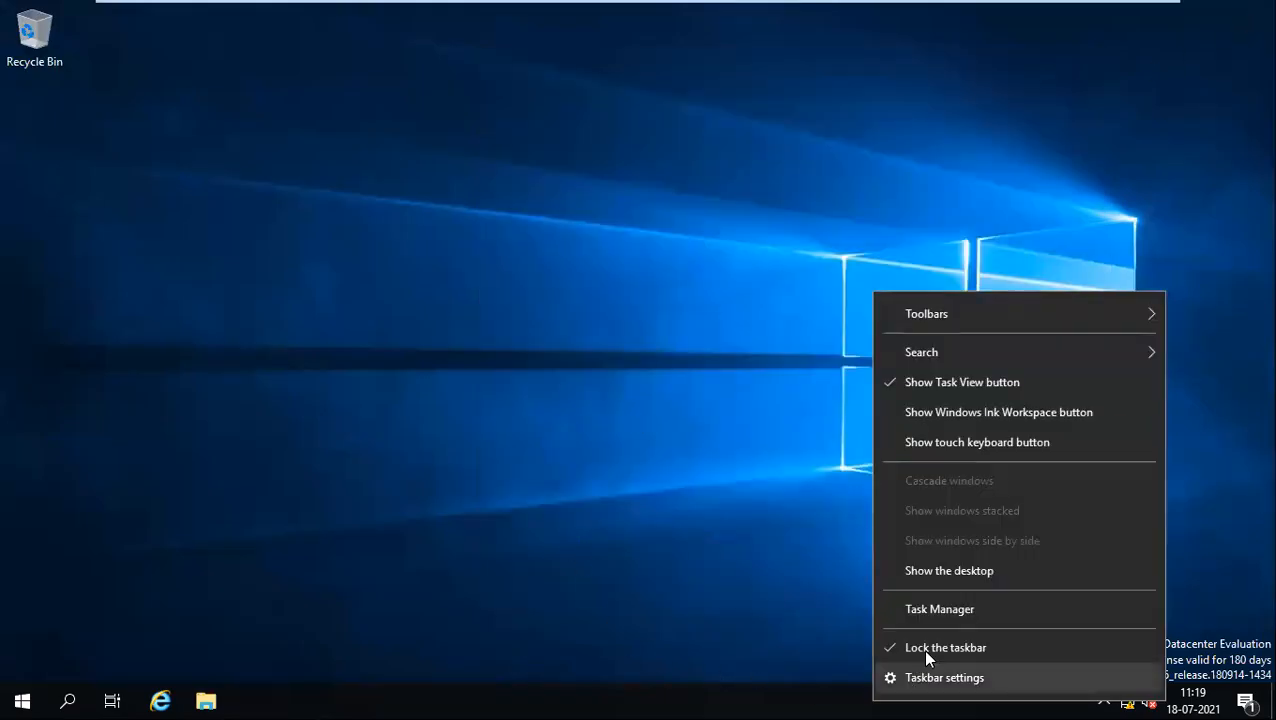
pyautogui.click(903, 607)
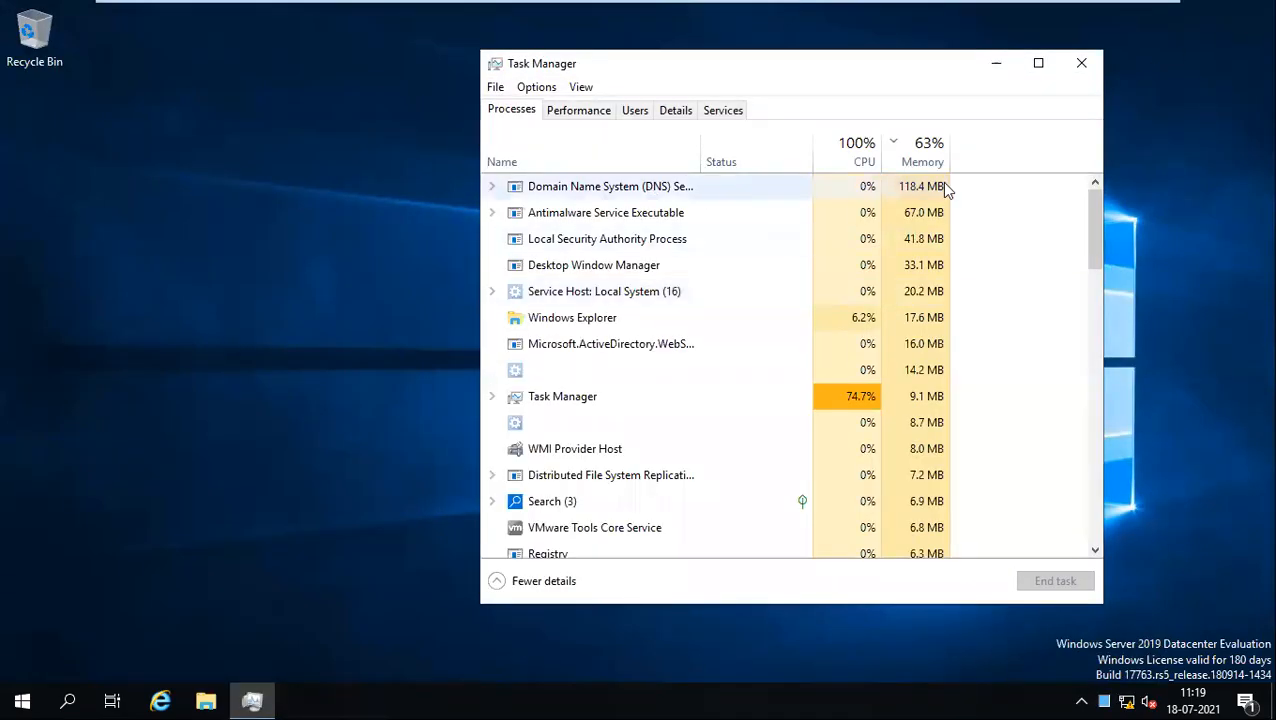
pyautogui.doubleClick(605, 218)
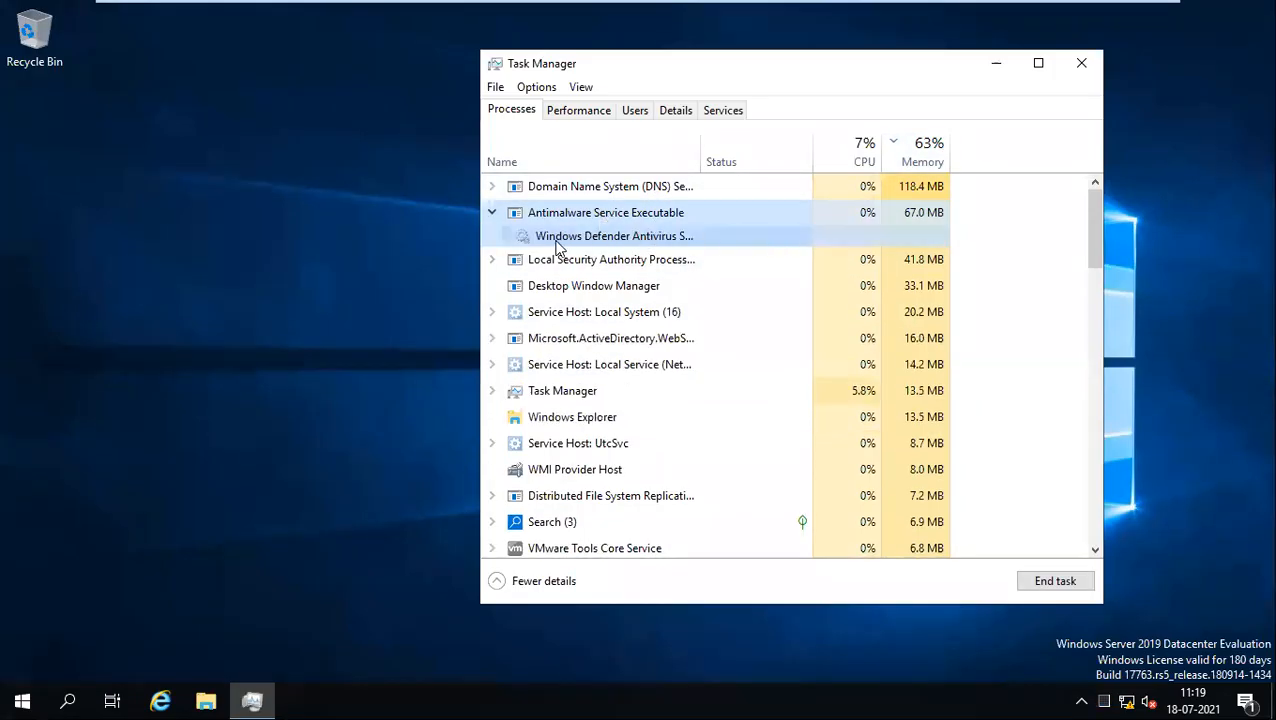
# Step: Open Services from the Windows Defender Antivirus service entry, then close it
pyautogui.rightClick(596, 256)
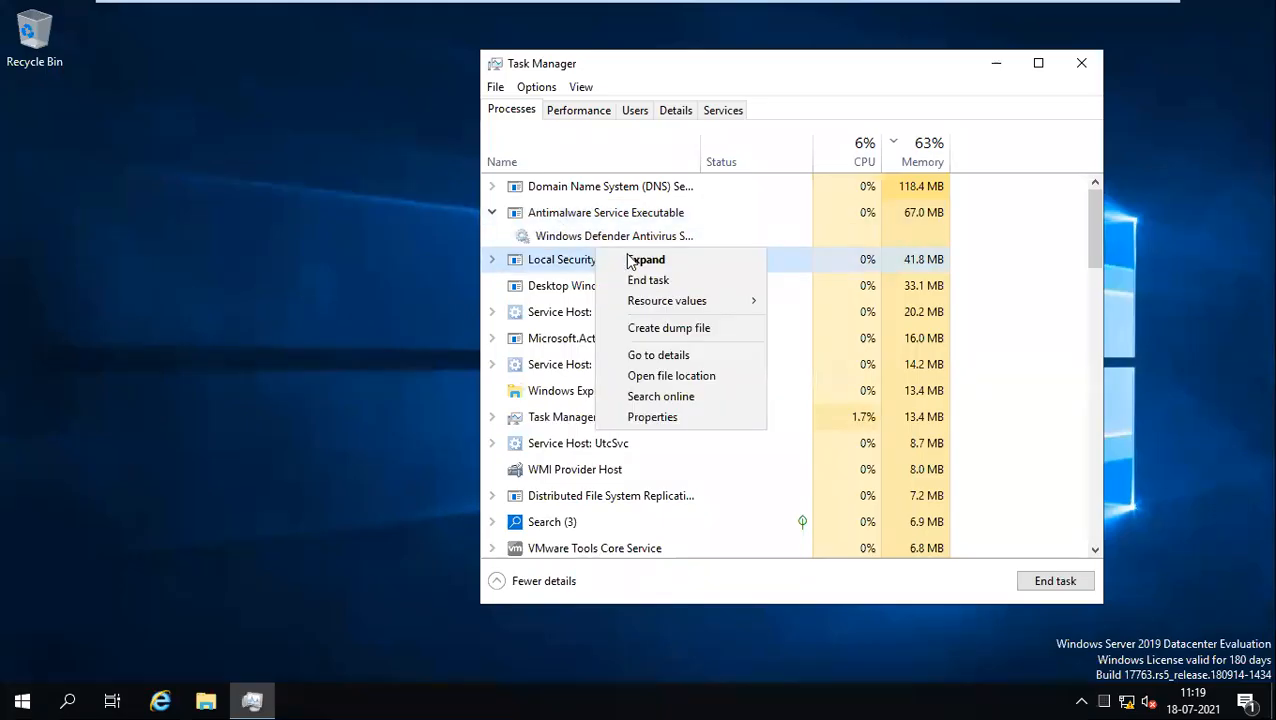
pyautogui.rightClick(588, 239)
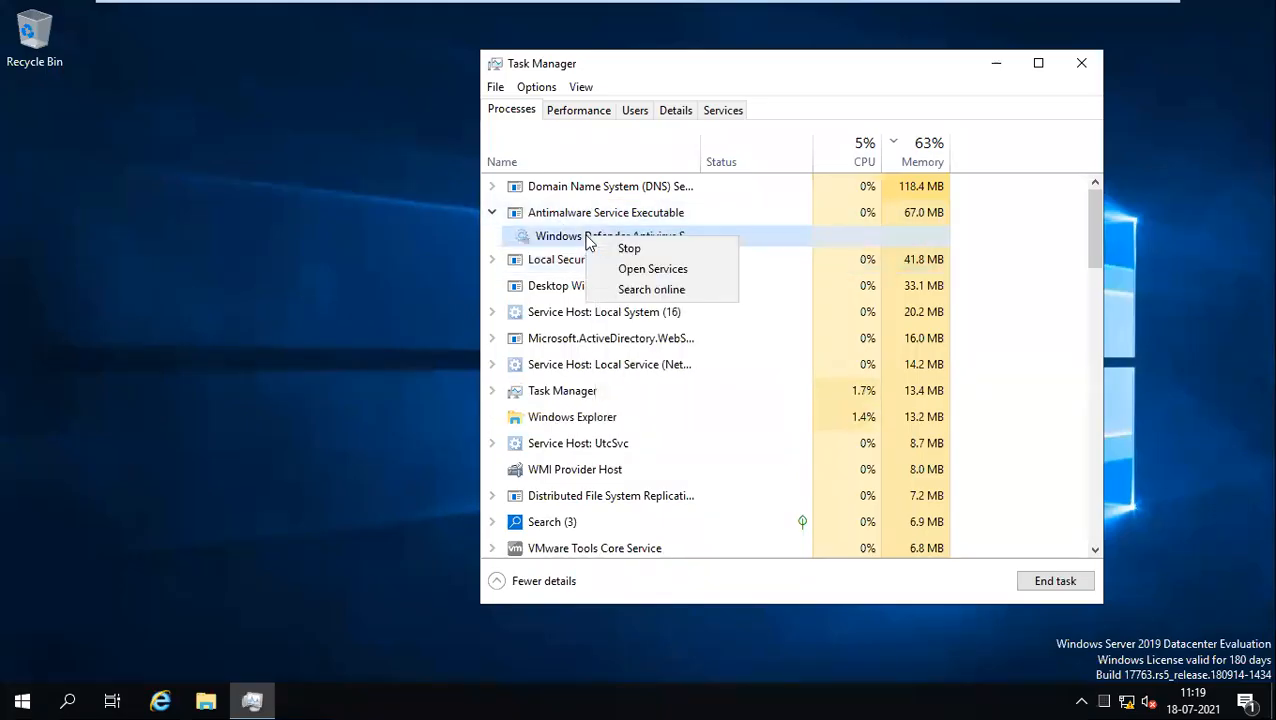
pyautogui.click(650, 270)
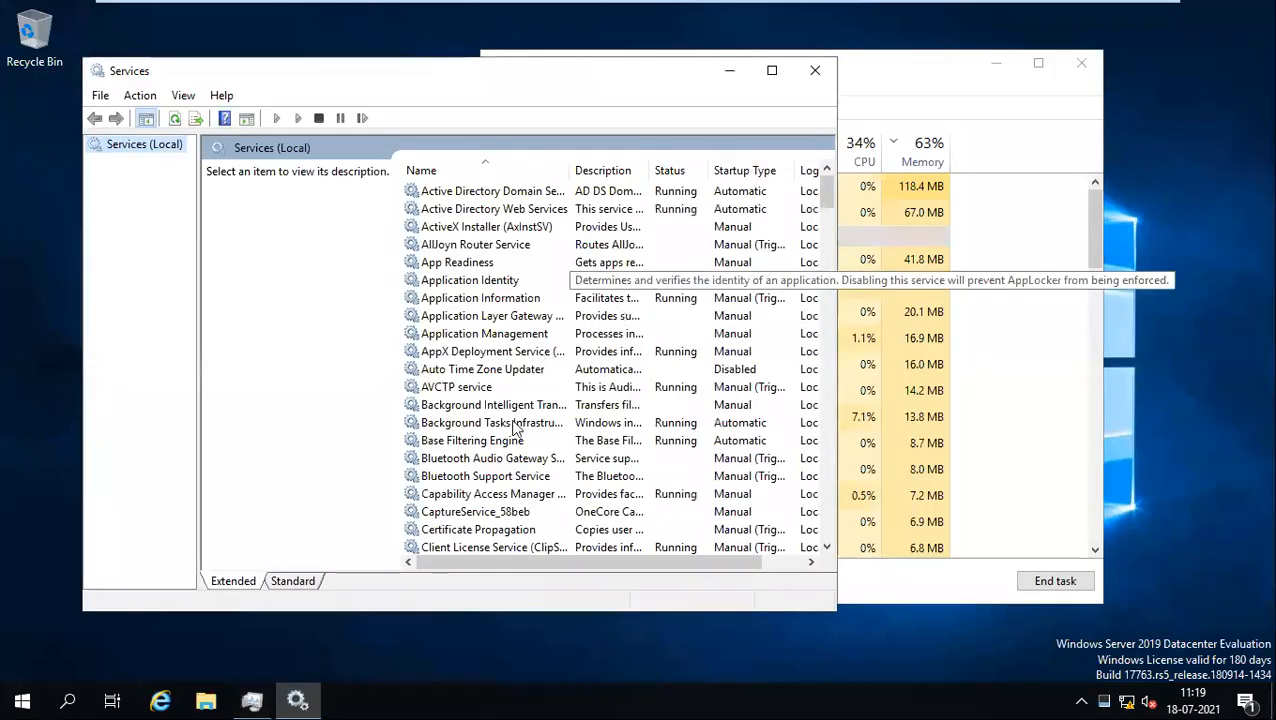
pyautogui.click(806, 74)
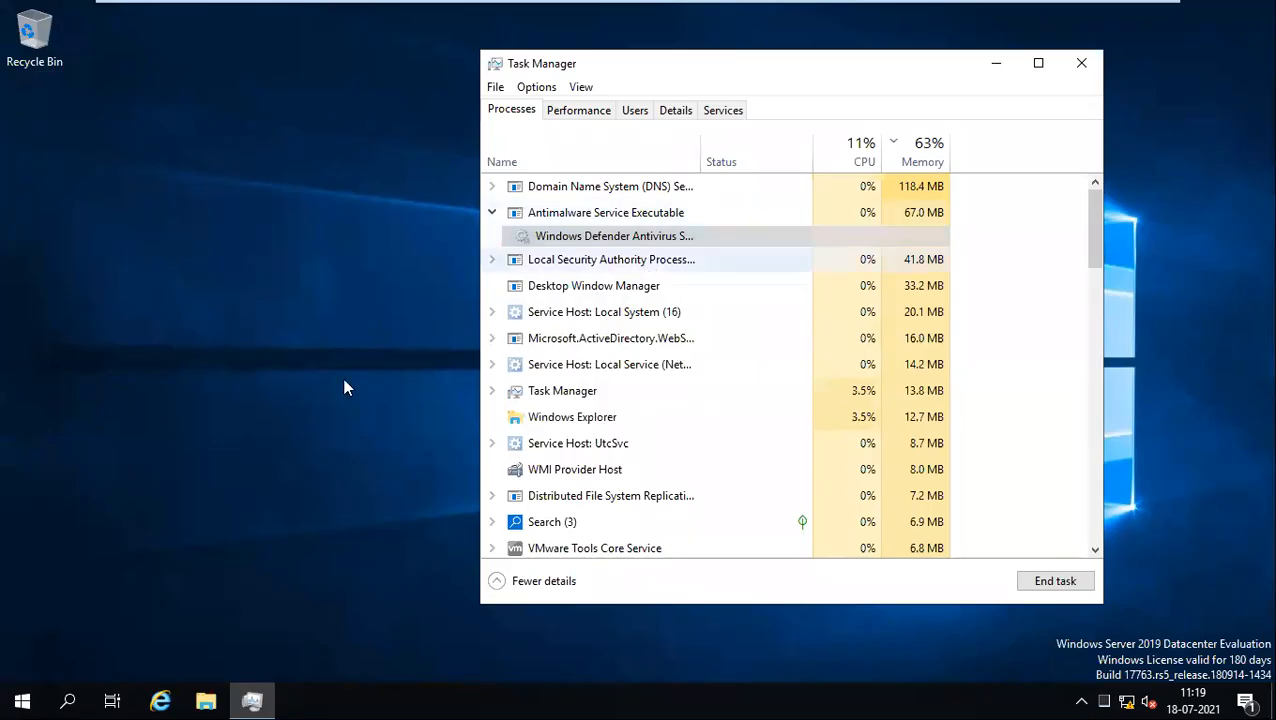
pyautogui.rightClick(22, 700)
# Step: Choose Restart from the shutdown options and confirm it
pyautogui.moveTo(251, 653)
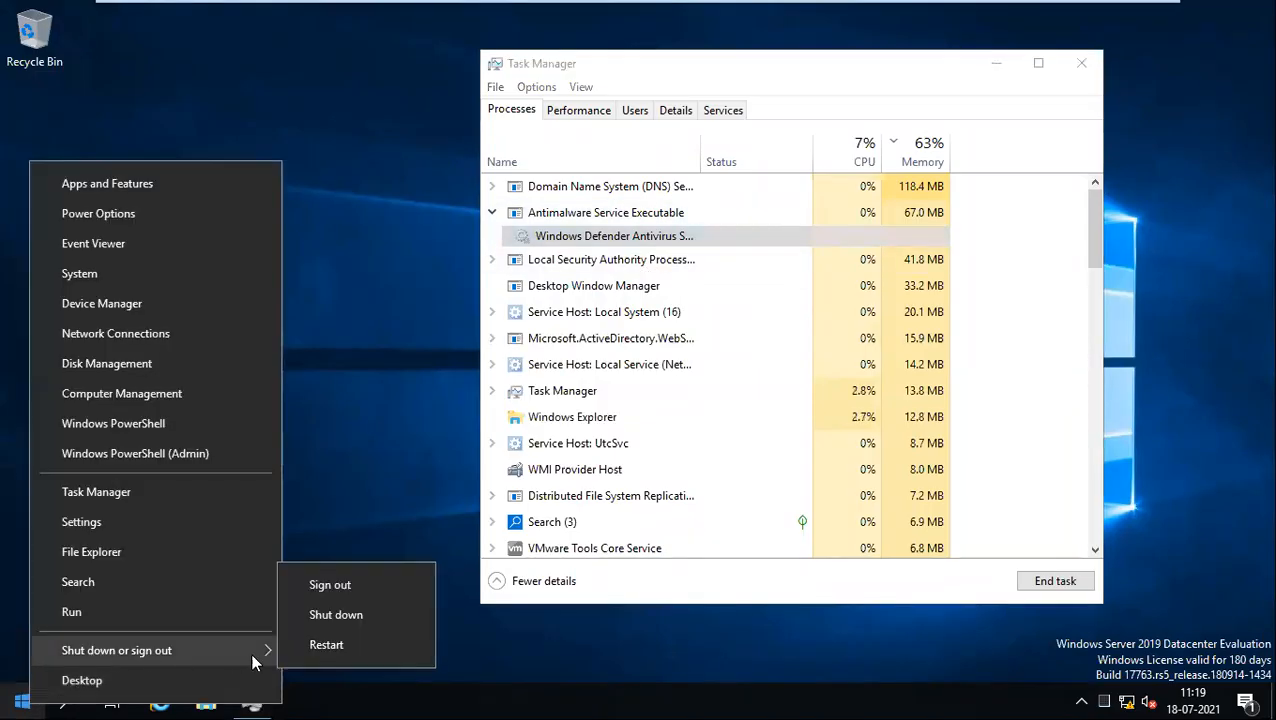
pyautogui.click(318, 647)
pyautogui.click(306, 669)
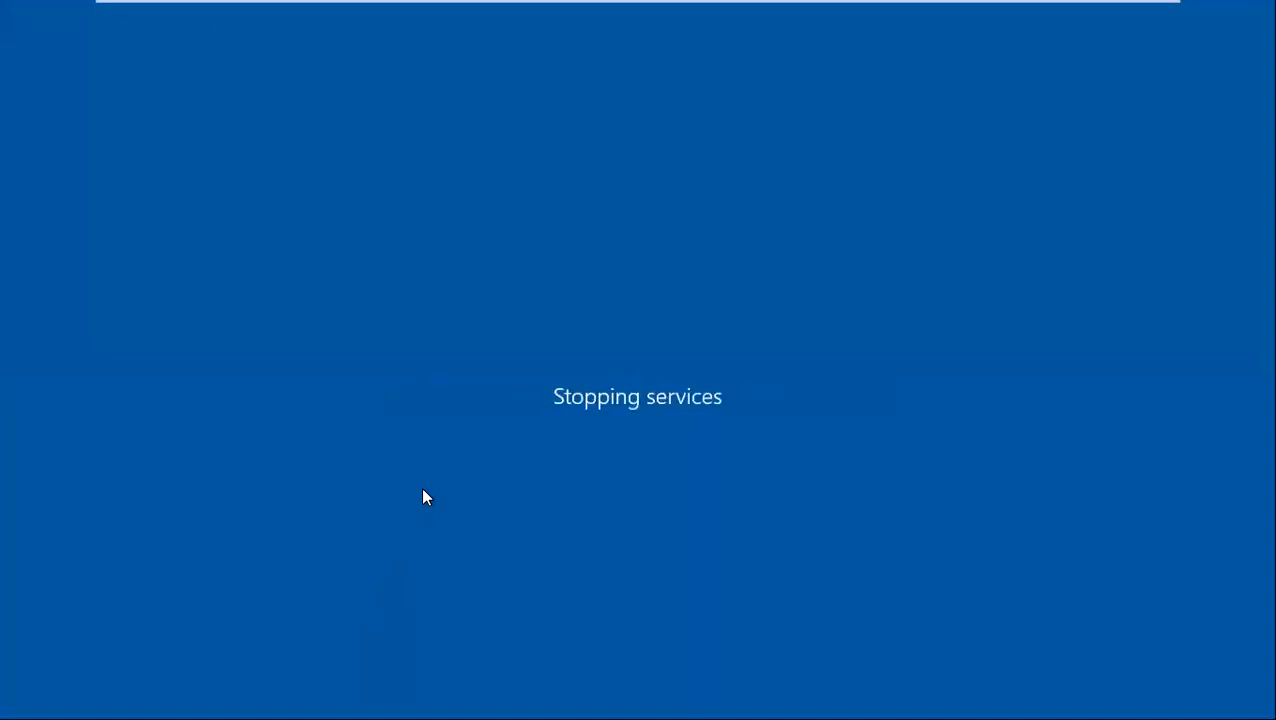
# Step: Switch between the VM host home page and the server console while the server reboots
pyautogui.moveTo(803, 3)
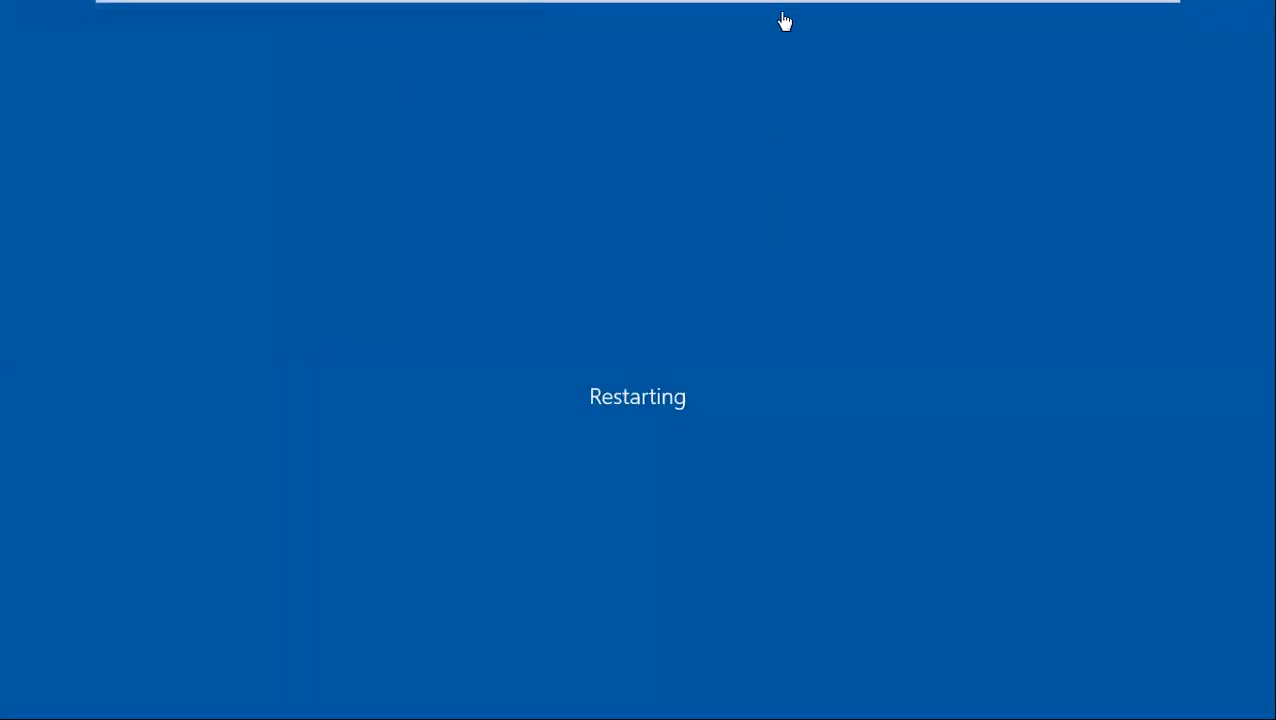
pyautogui.moveTo(763, 7)
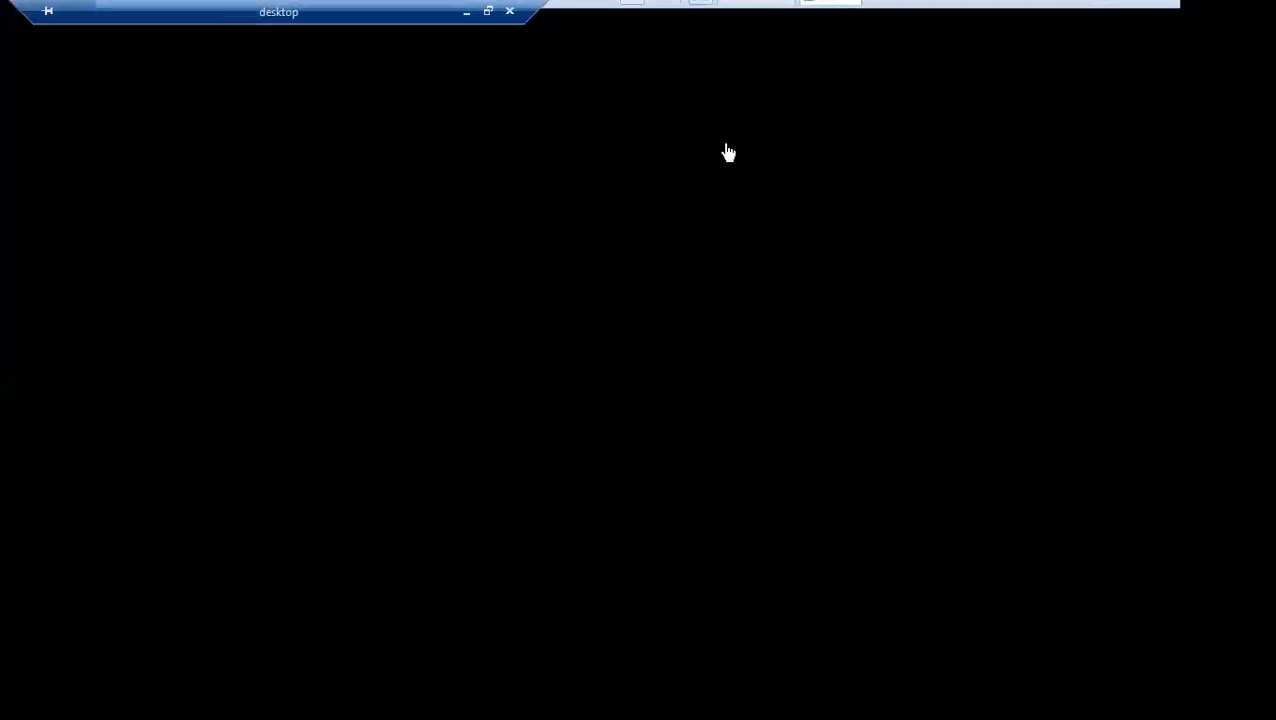
pyautogui.moveTo(806, 6)
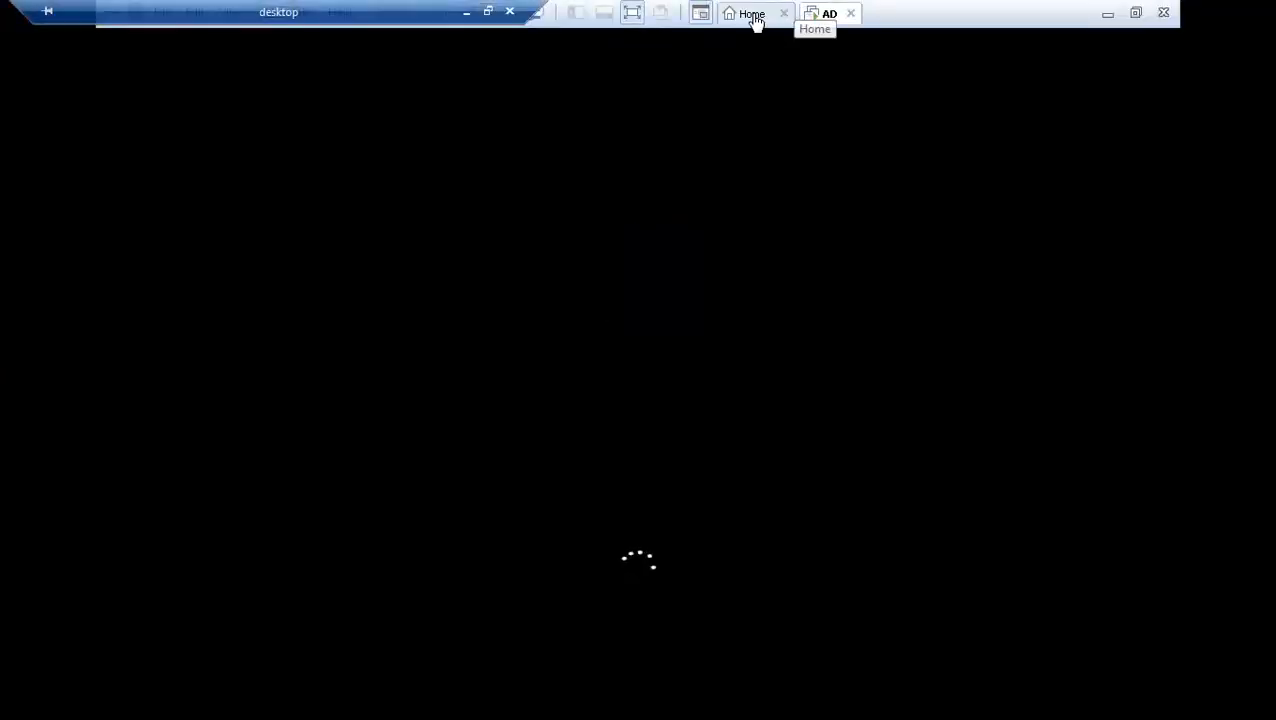
pyautogui.click(755, 20)
pyautogui.click(817, 18)
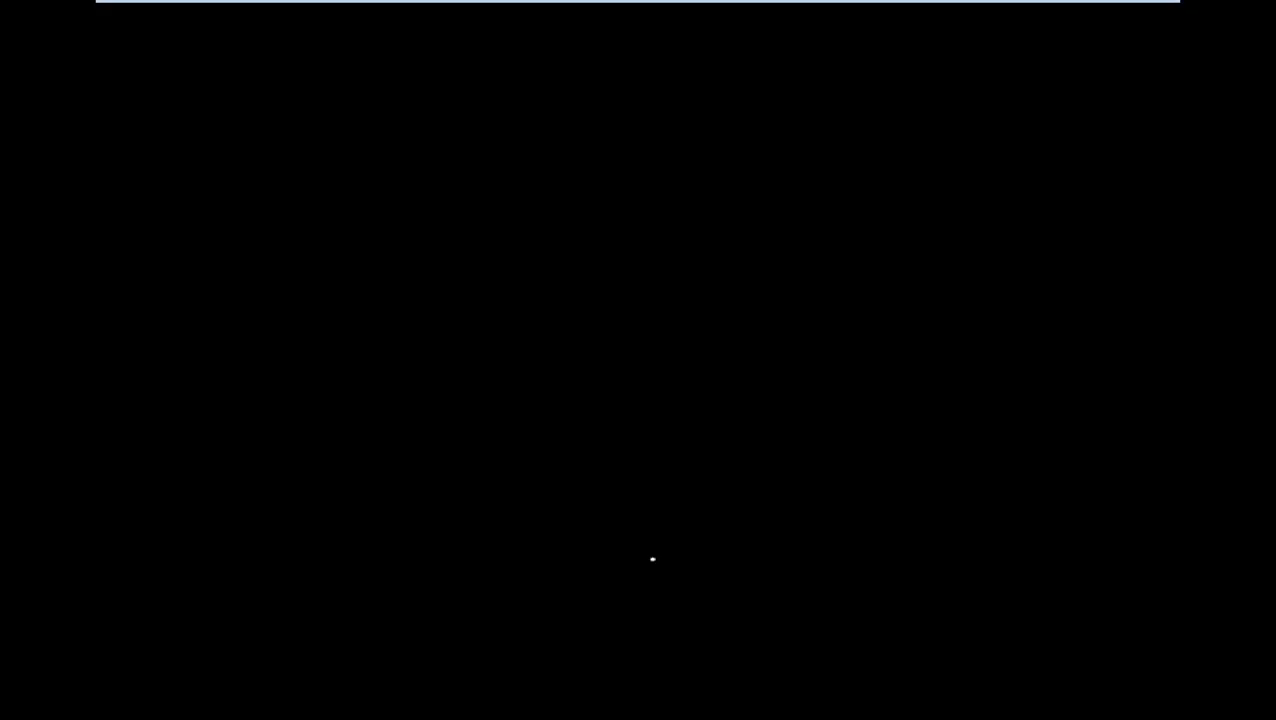
pyautogui.moveTo(834, 10)
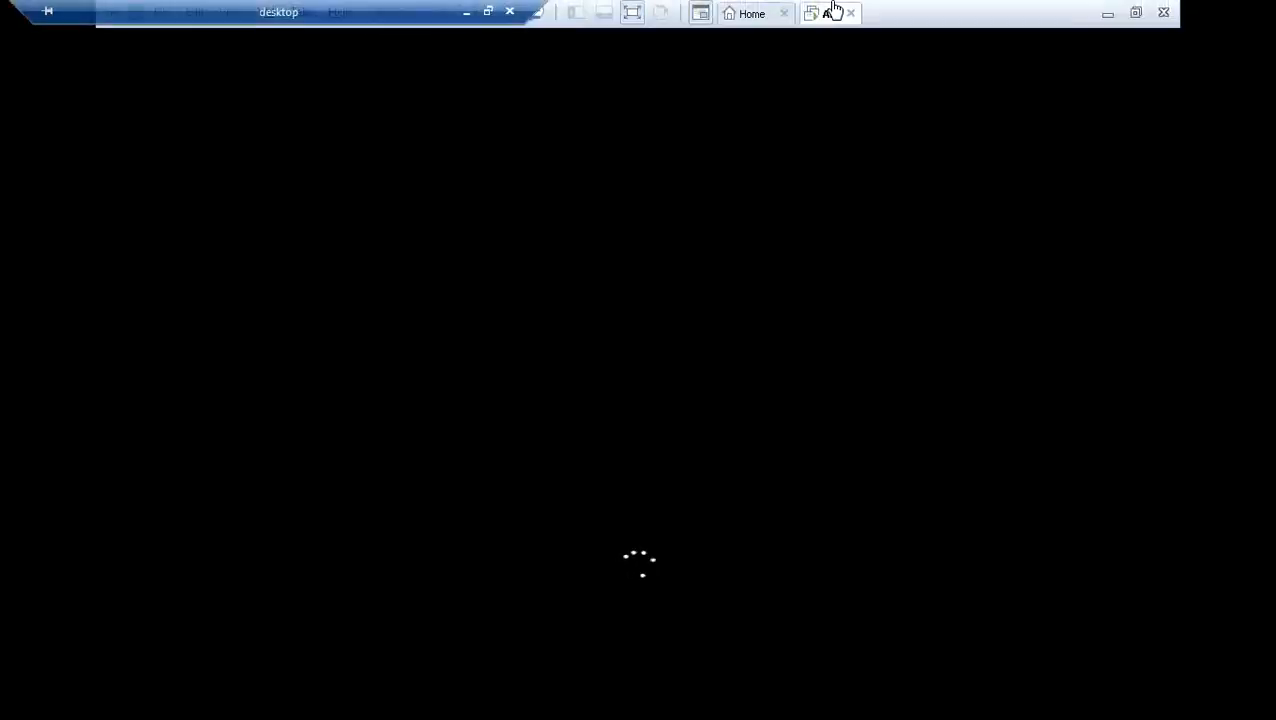
pyautogui.click(745, 14)
pyautogui.click(822, 13)
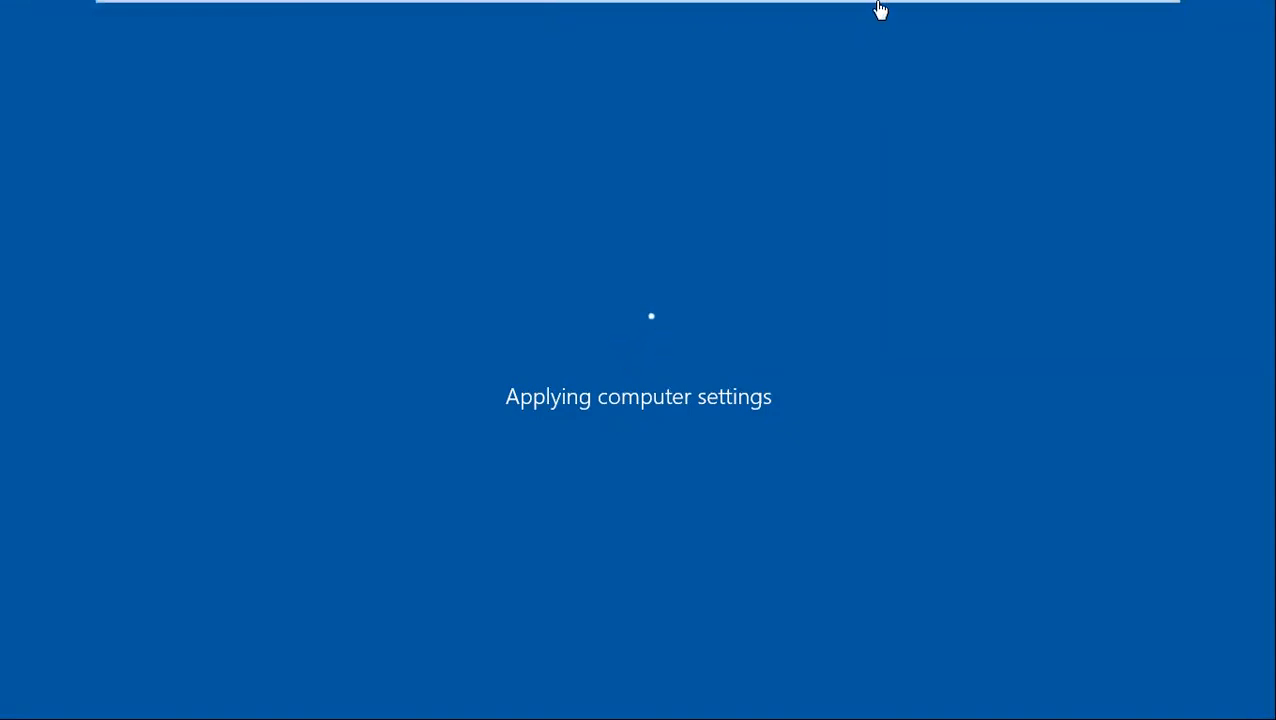
pyautogui.moveTo(880, 9)
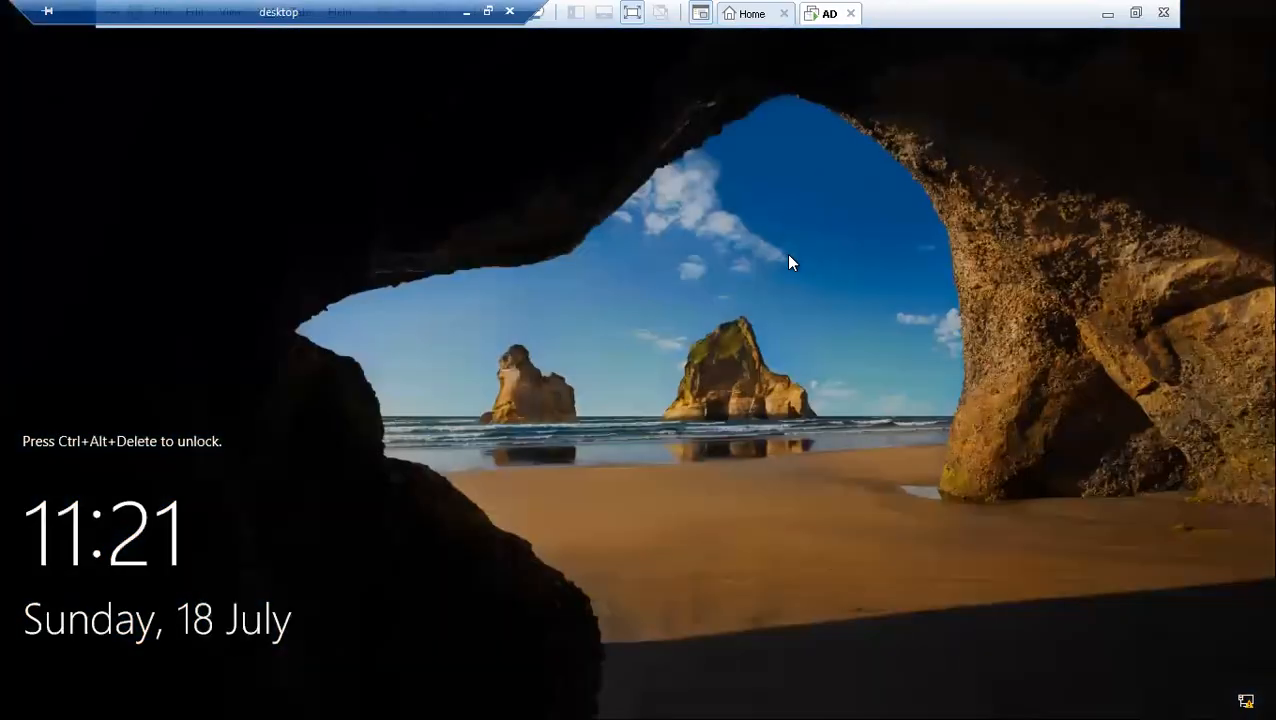
# Step: Sign back in to the administrator account after the reboot, then launch Task Manager from the taskbar
pyautogui.press('ctrl+alt+Insert')
pyautogui.write('****')
pyautogui.press('BackSpace')
pyautogui.press('BackSpace')
pyautogui.press('BackSpace')
pyautogui.write('**')
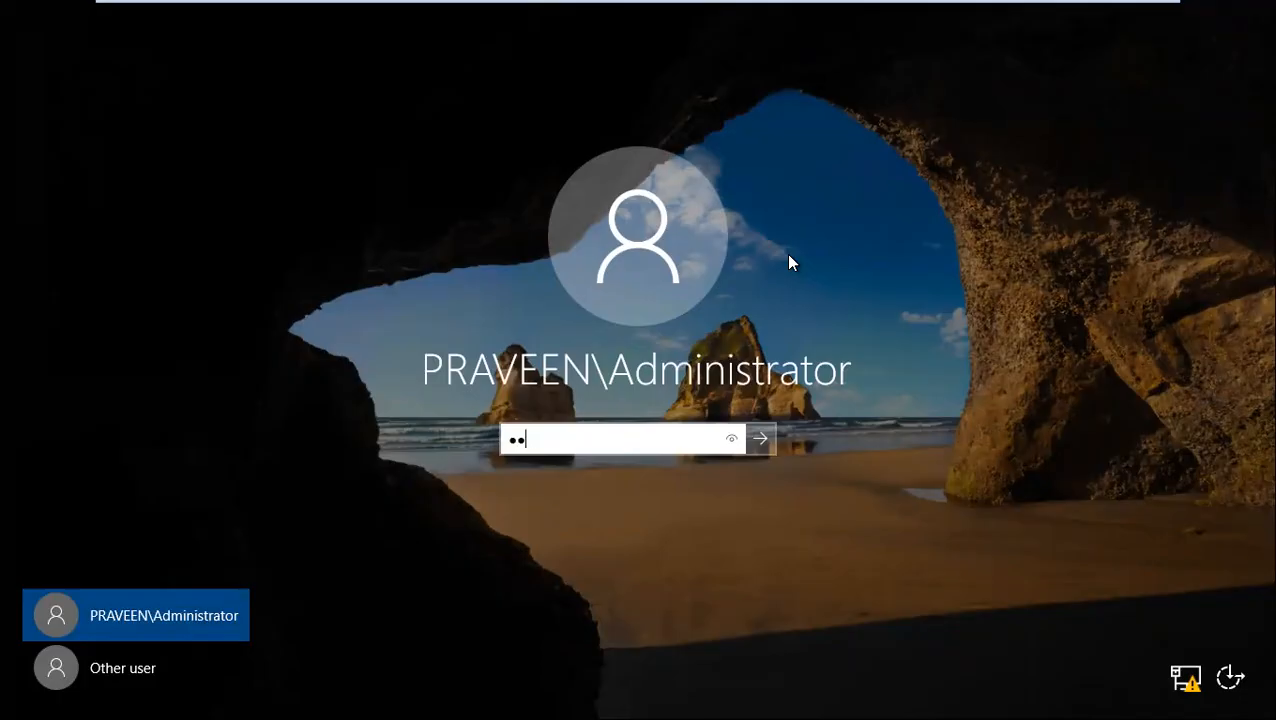
pyautogui.press('Return')
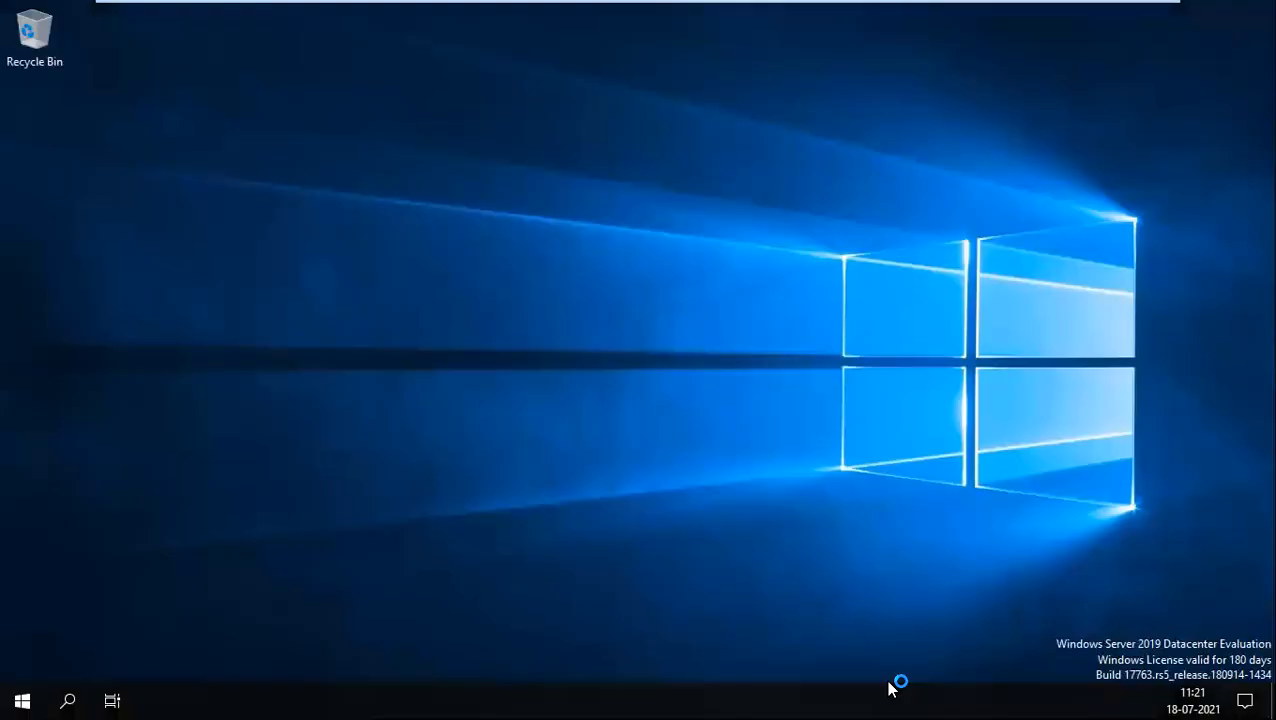
pyautogui.rightClick(893, 690)
pyautogui.click(951, 624)
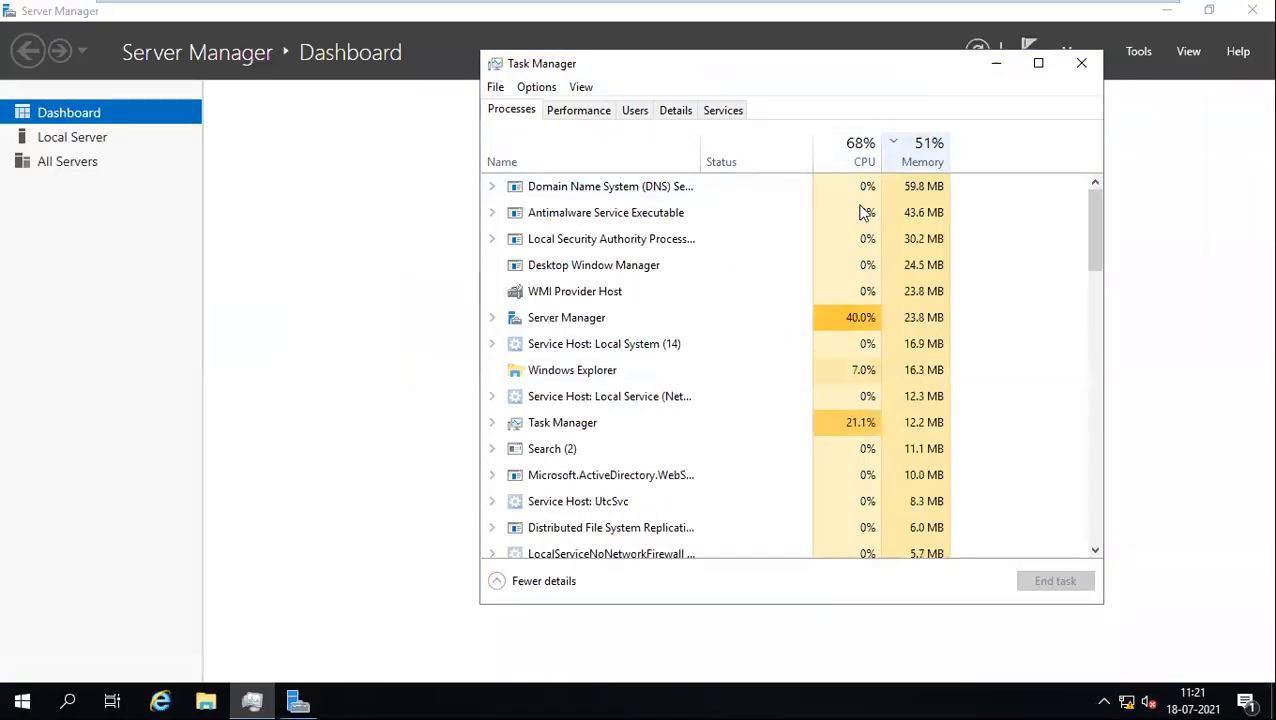
# Step: Check the Performance graphs, then sort the process list by CPU and by memory usage
pyautogui.click(578, 112)
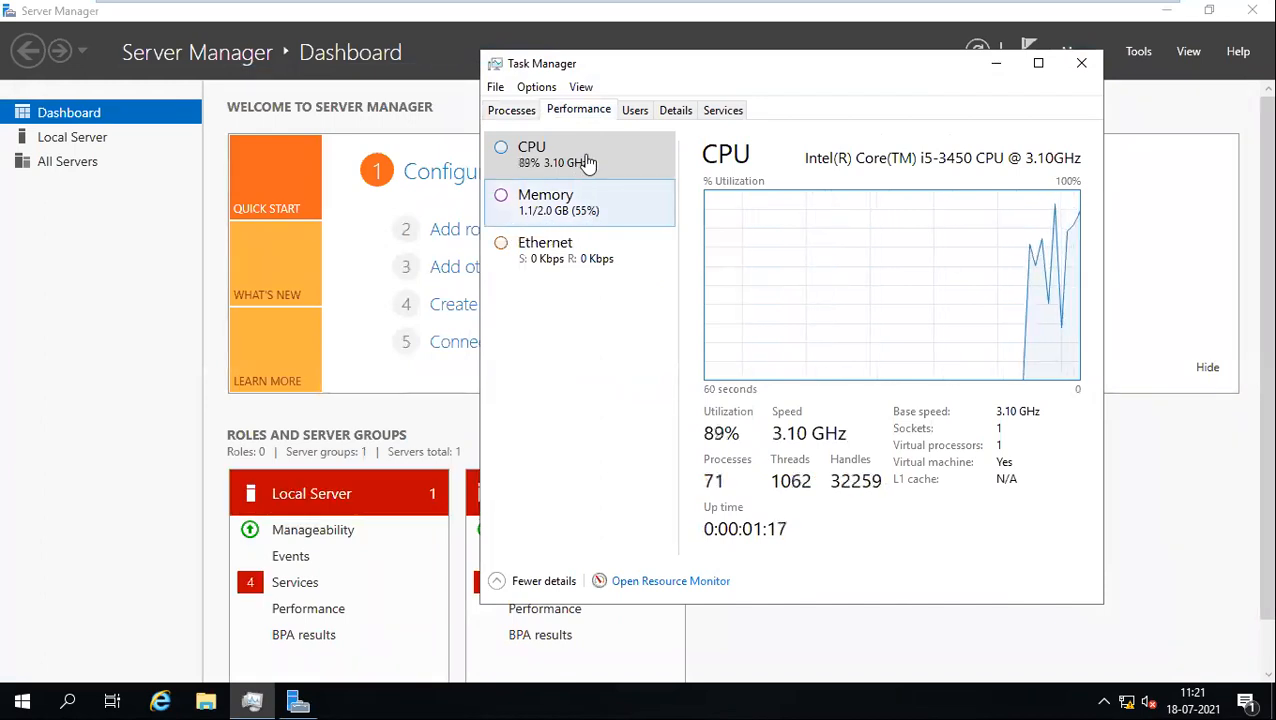
pyautogui.click(511, 111)
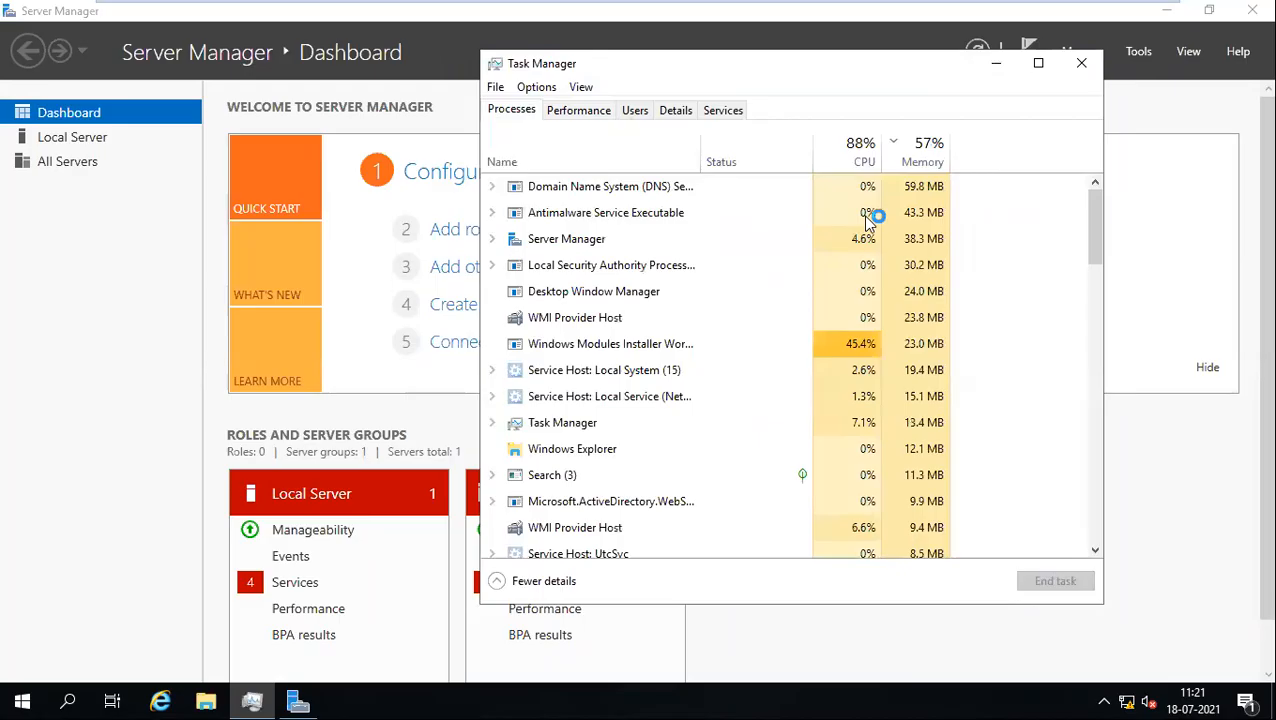
pyautogui.click(928, 166)
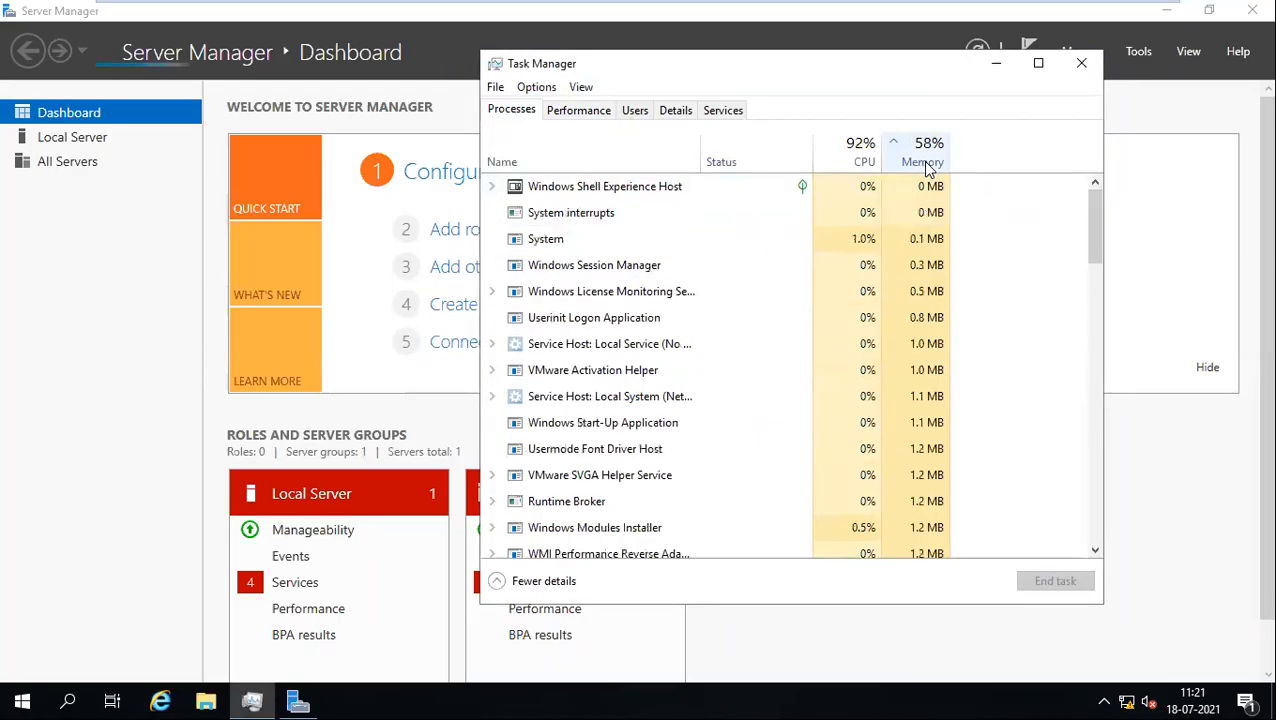
pyautogui.click(858, 164)
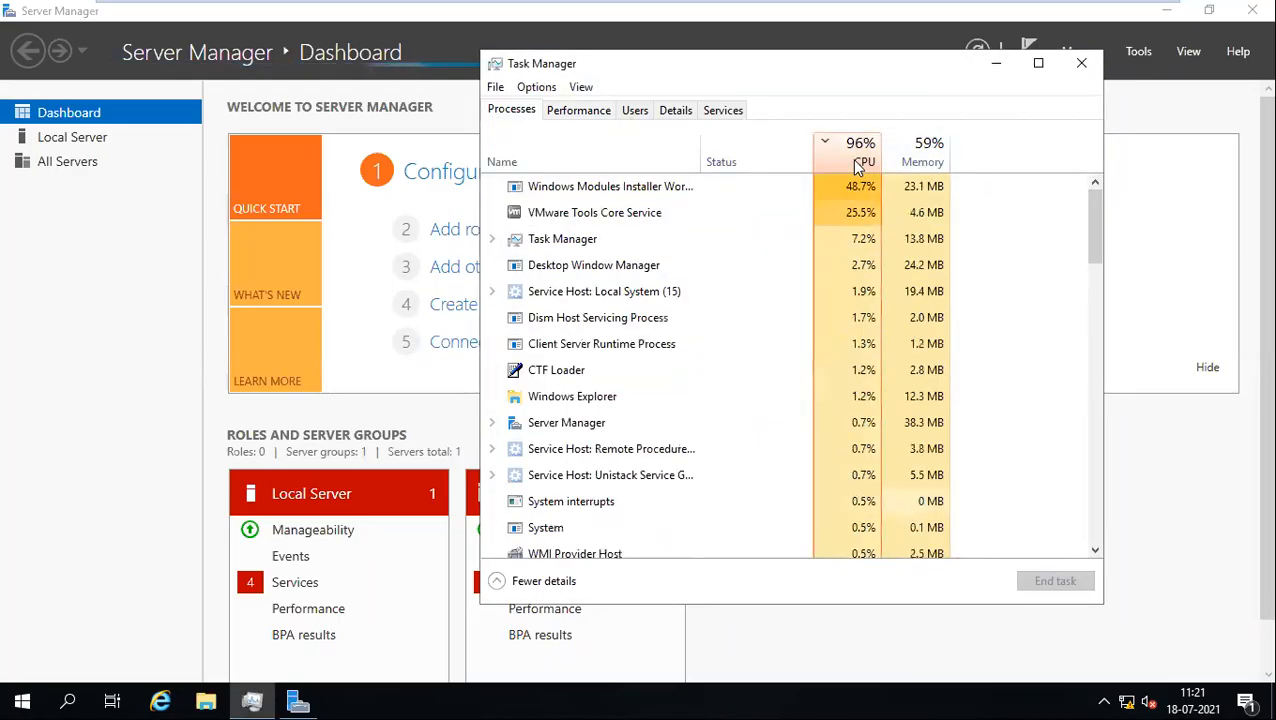
pyautogui.click(905, 166)
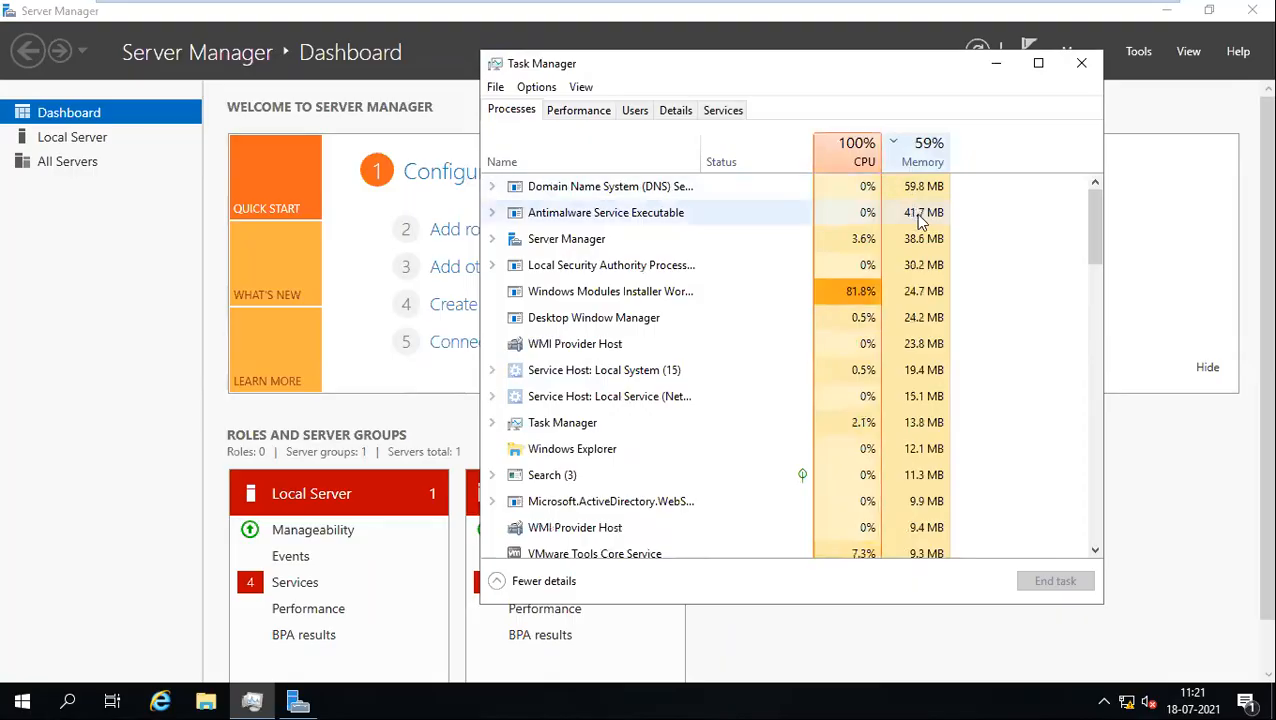
# Step: Under Antimalware Service Executable, try to stop the Windows Defender Antivirus service
pyautogui.click(499, 213)
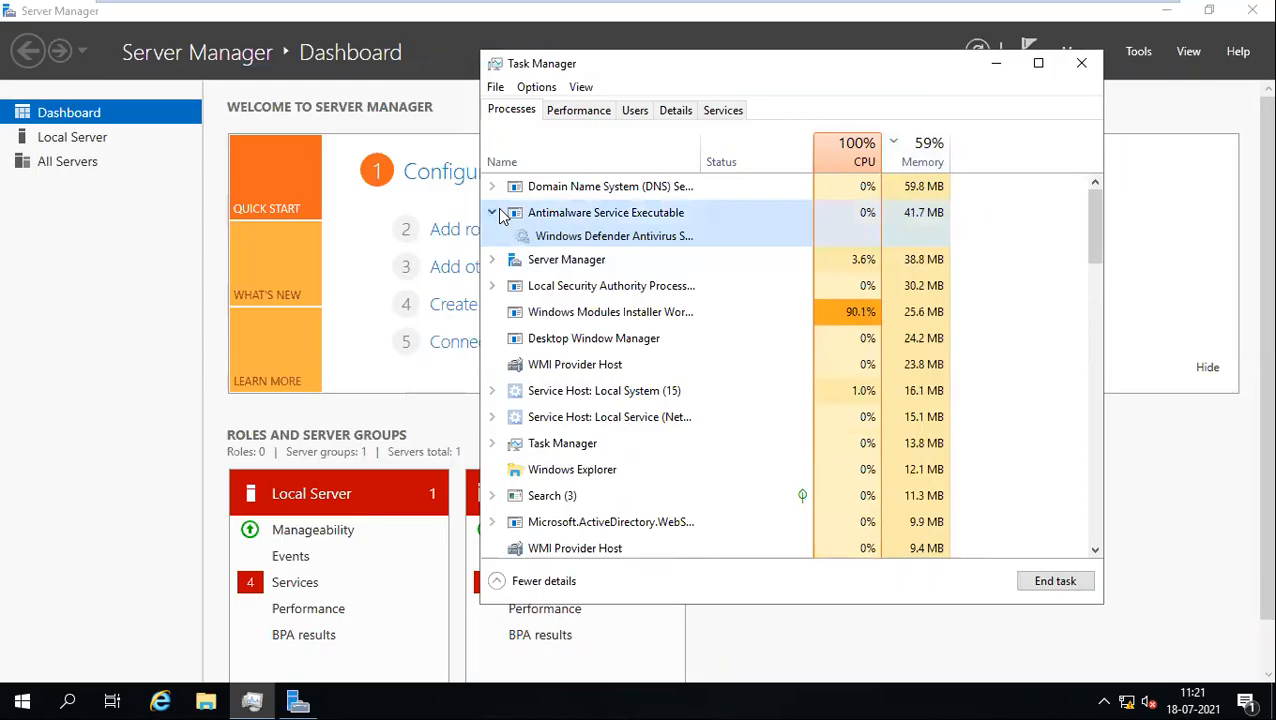
pyautogui.click(590, 242)
pyautogui.rightClick(590, 242)
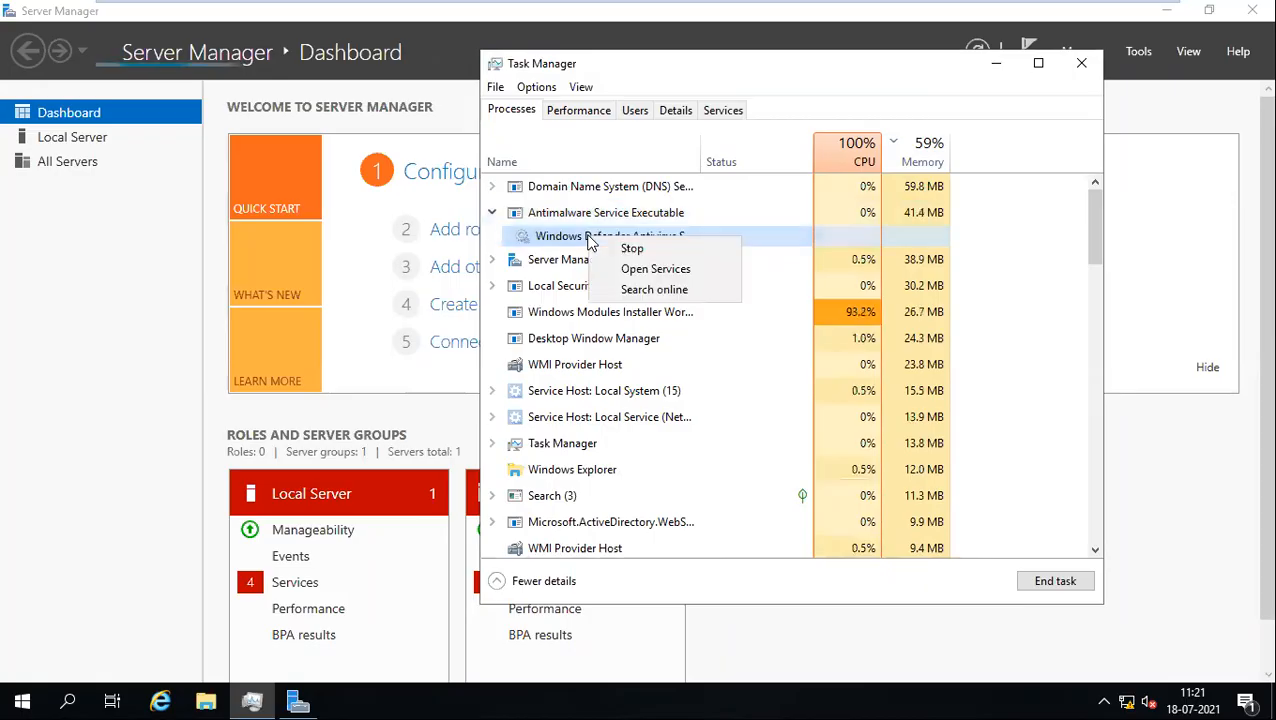
pyautogui.click(604, 249)
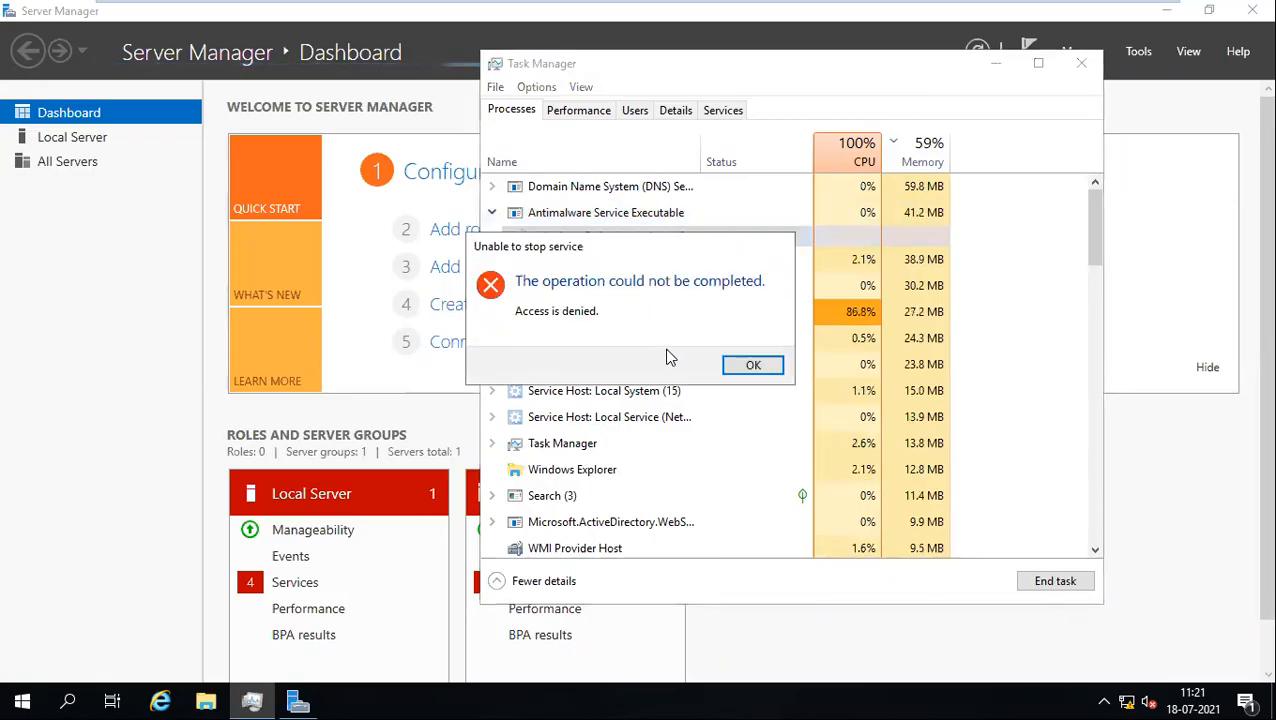
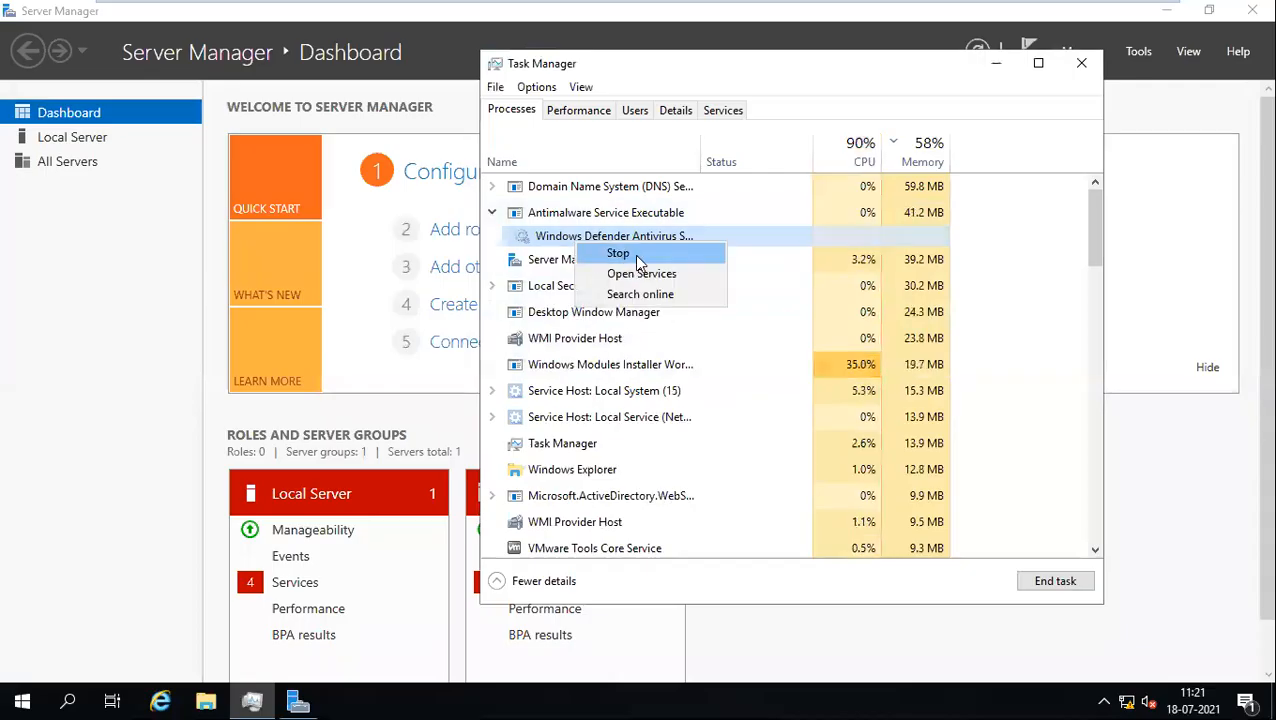
# Step: Attempt to stop the Defender Antivirus service, dismiss 'Access is denied', re-sort by memory and CPU, then close Task Manager
pyautogui.click(634, 254)
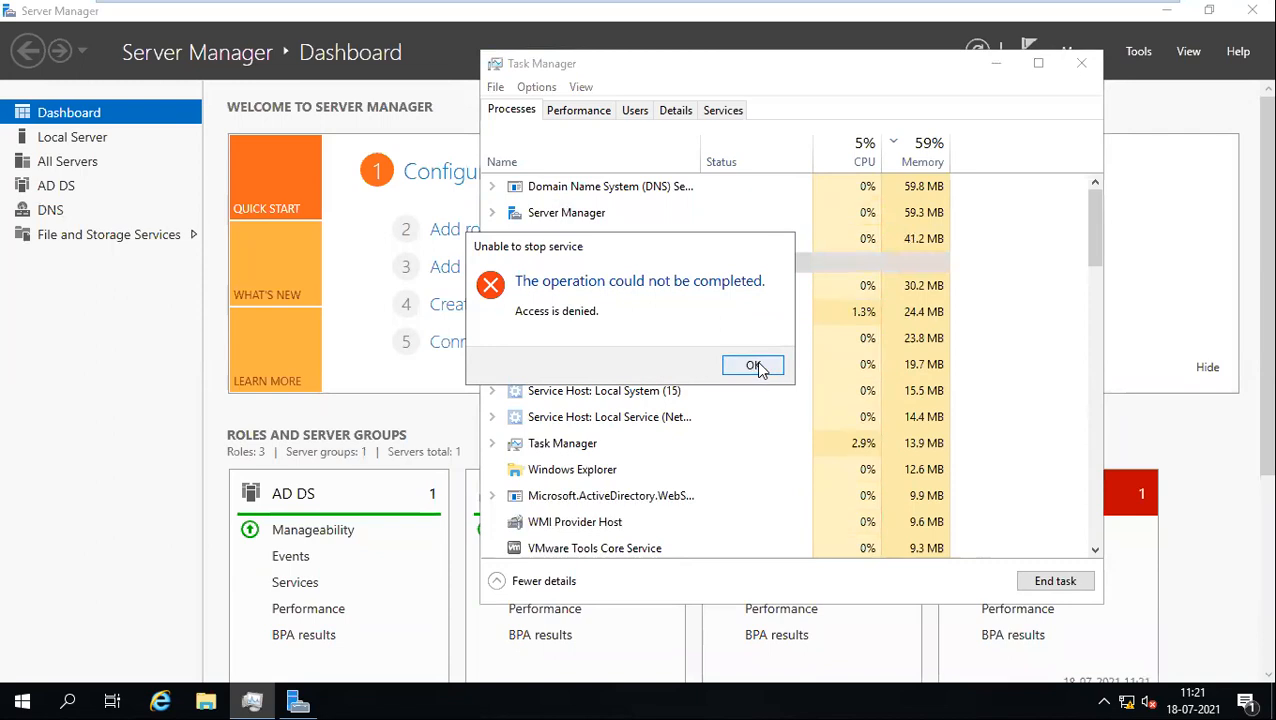
pyautogui.click(753, 366)
pyautogui.click(897, 160)
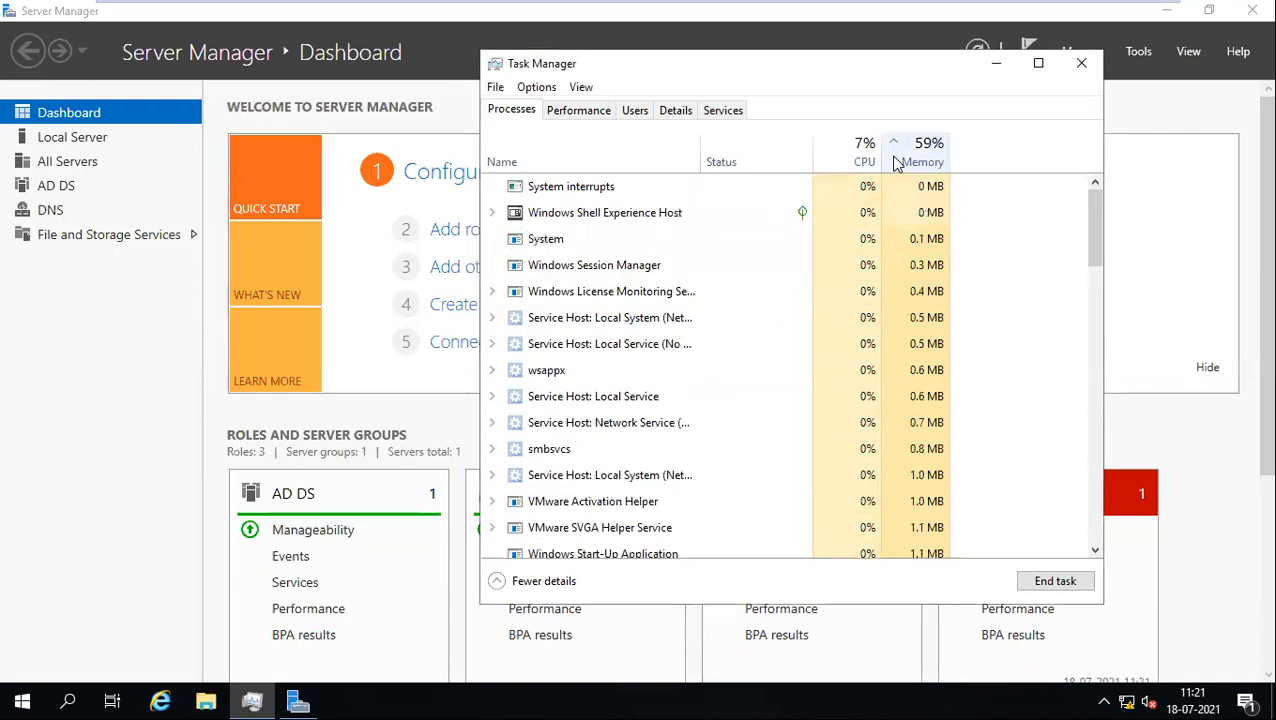
pyautogui.click(897, 160)
pyautogui.click(855, 155)
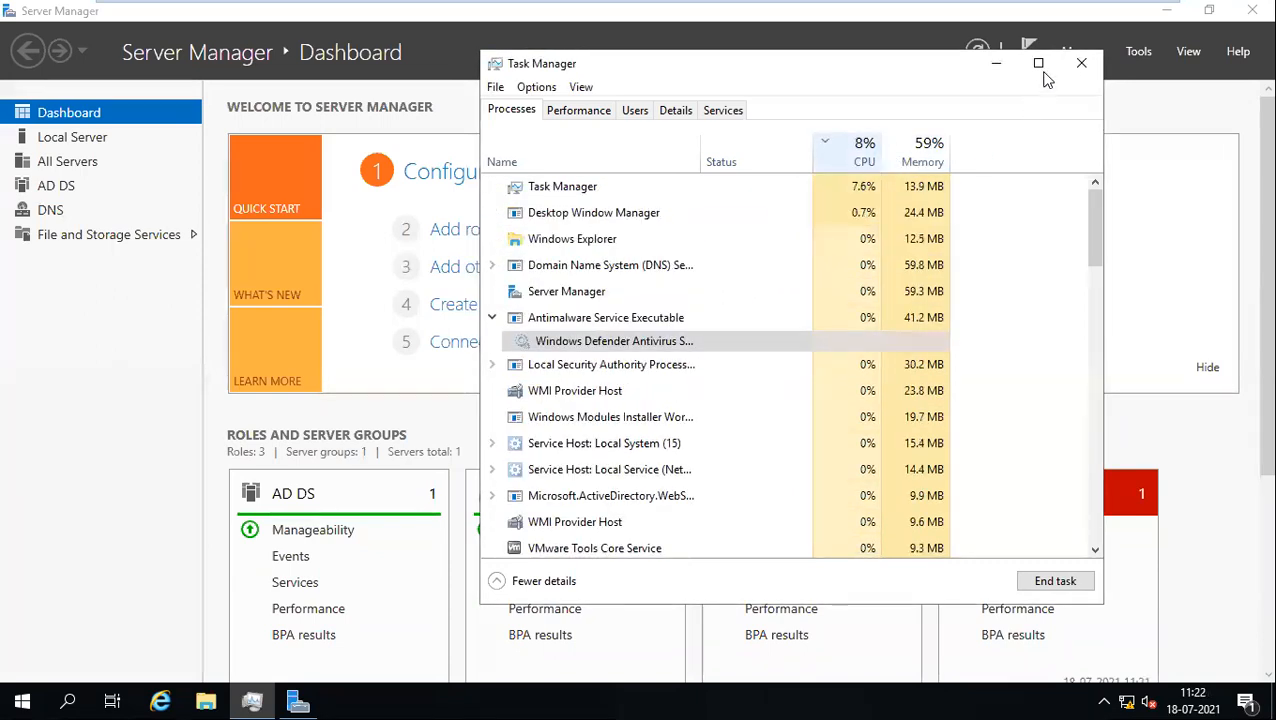
pyautogui.click(1080, 63)
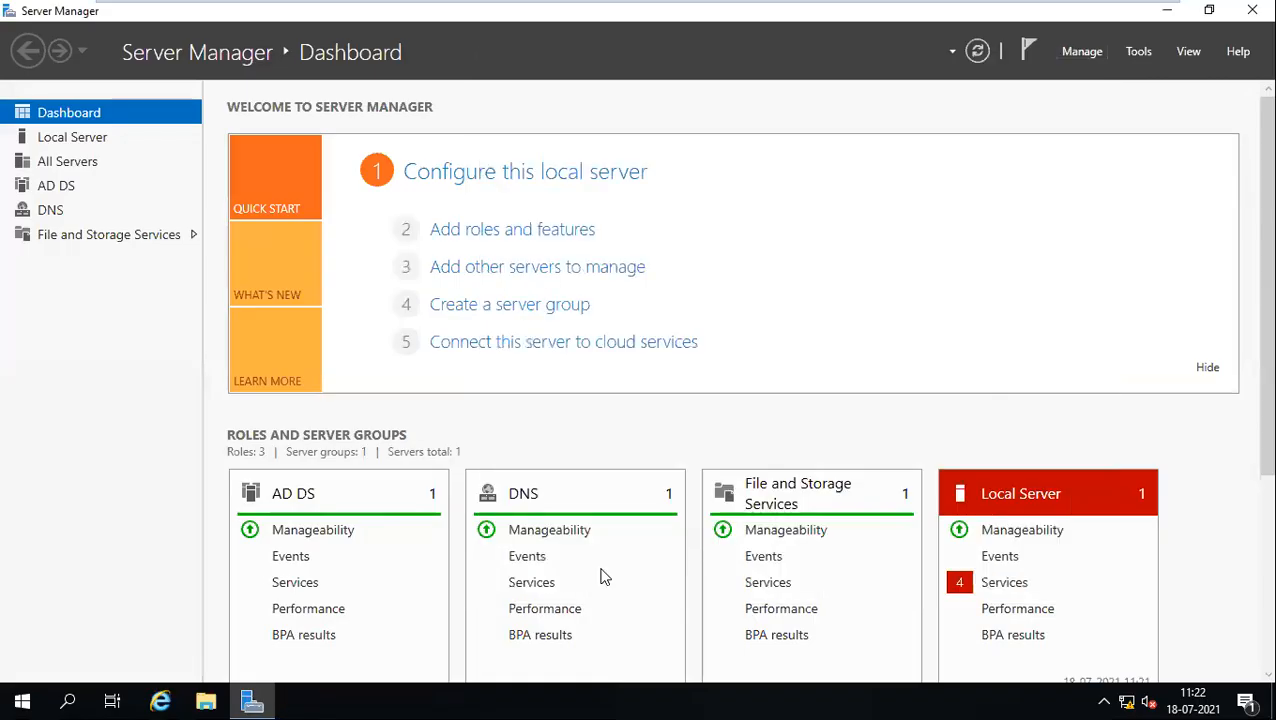